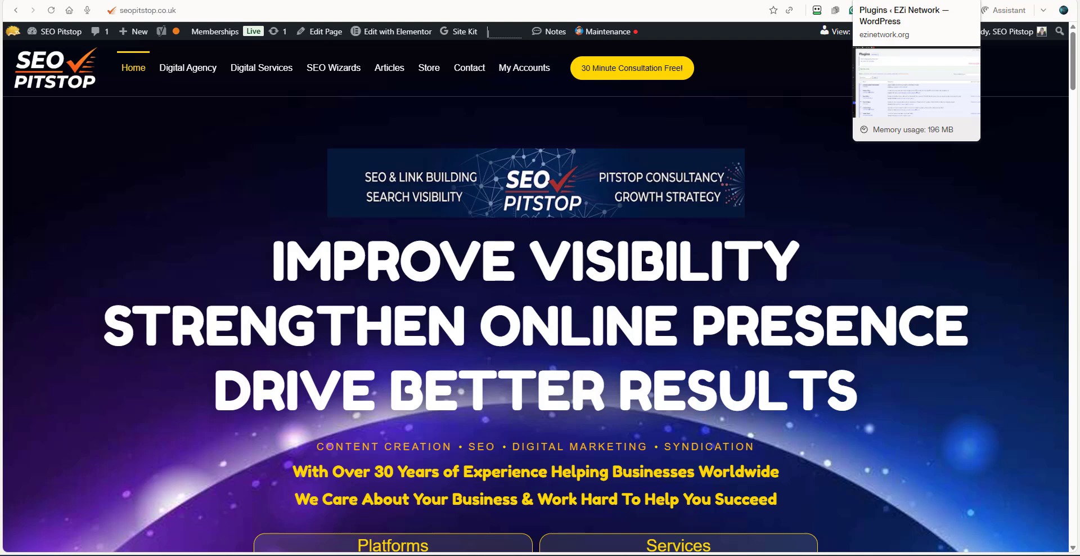
Switch to the EZi Network Plugins page and open the form for uploading a plugin zip file.
{"action": "left_click", "coordinate": [881, 1]}
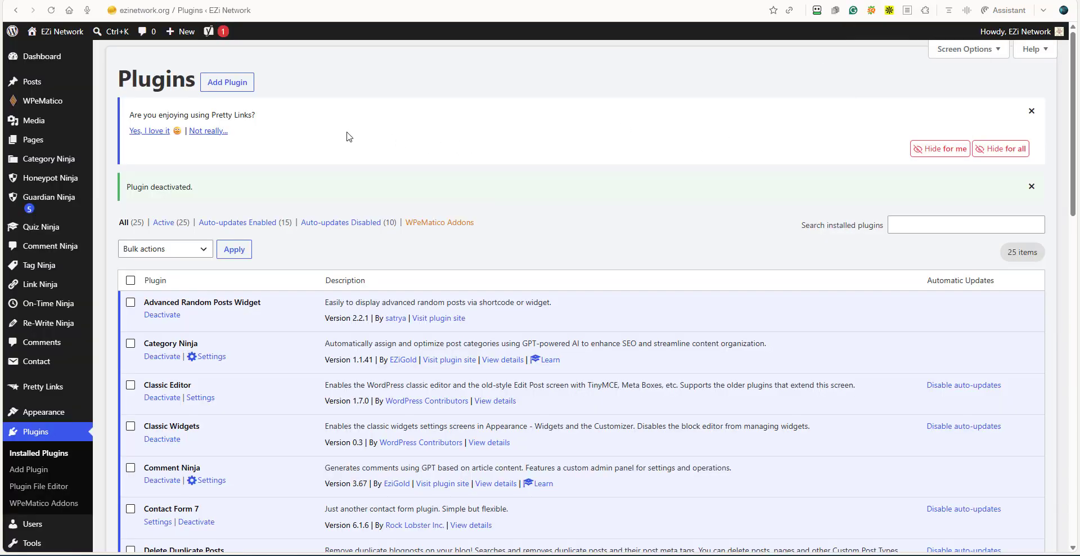
{"action": "left_click", "coordinate": [222, 84]}
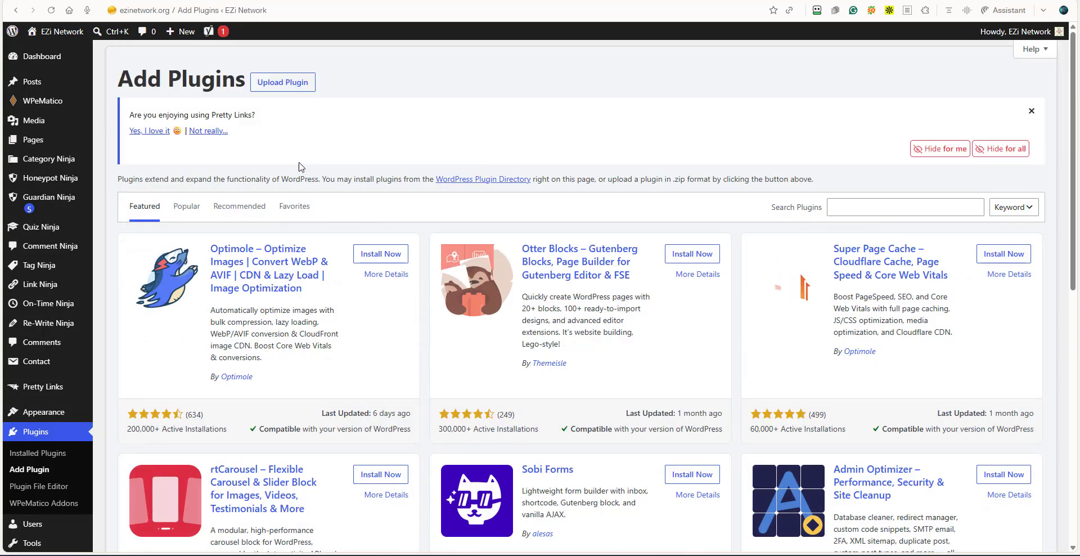
{"action": "left_click", "coordinate": [287, 94]}
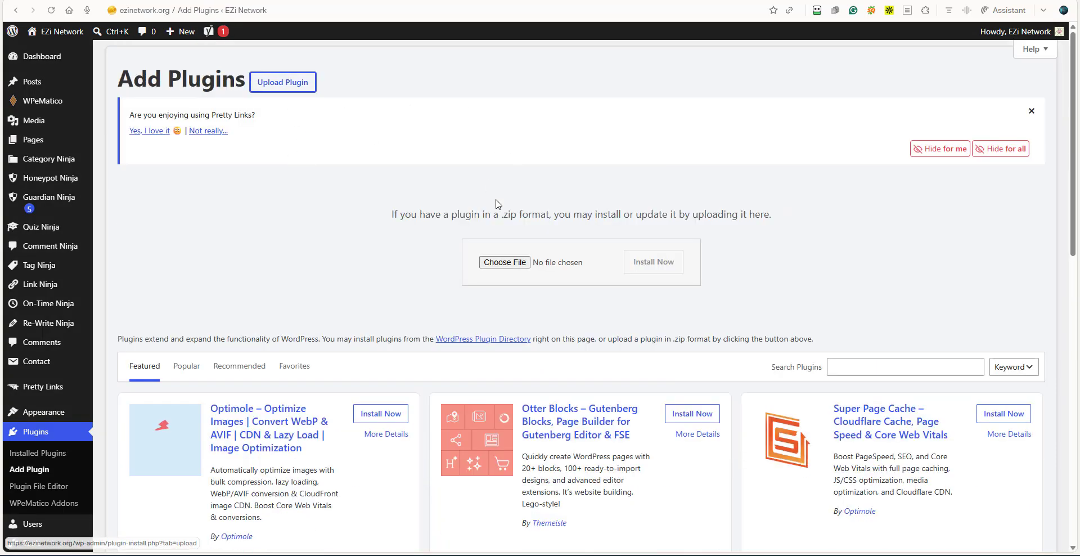
Install the plugin from the social-ninja-160 zip file in the AA Code folder and activate it.
{"action": "left_click", "coordinate": [505, 262]}
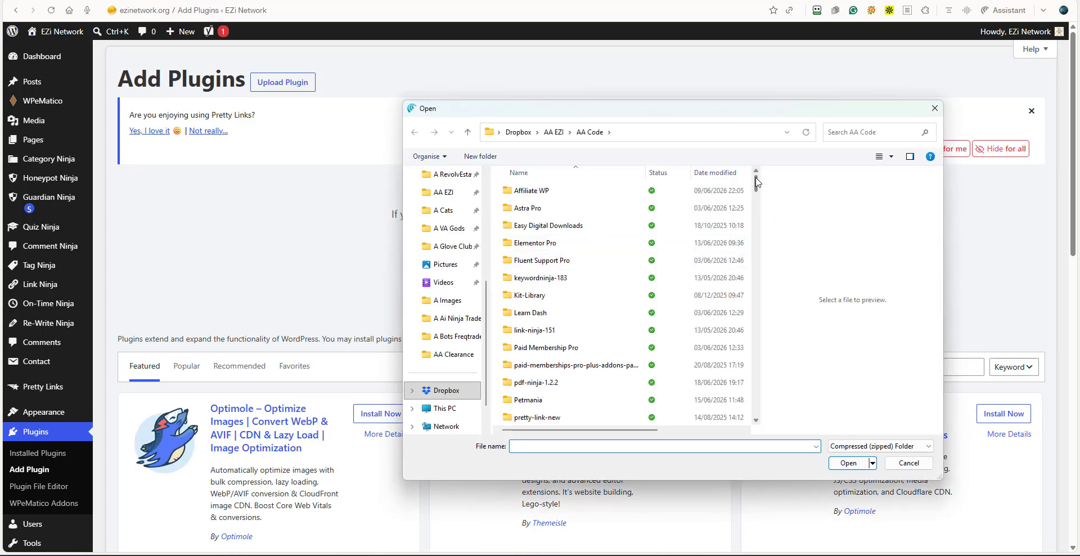
{"action": "left_click_drag", "start_coordinate": [756, 188], "coordinate": [758, 356]}
{"action": "scroll", "coordinate": [576, 324], "scroll_direction": "down", "scroll_amount": 15}
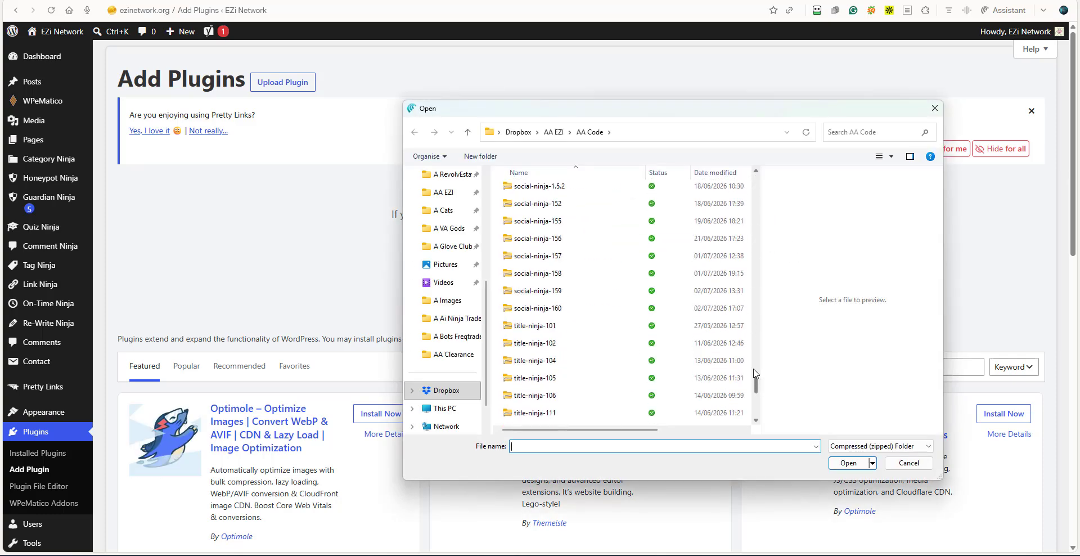
{"action": "left_click", "coordinate": [579, 365]}
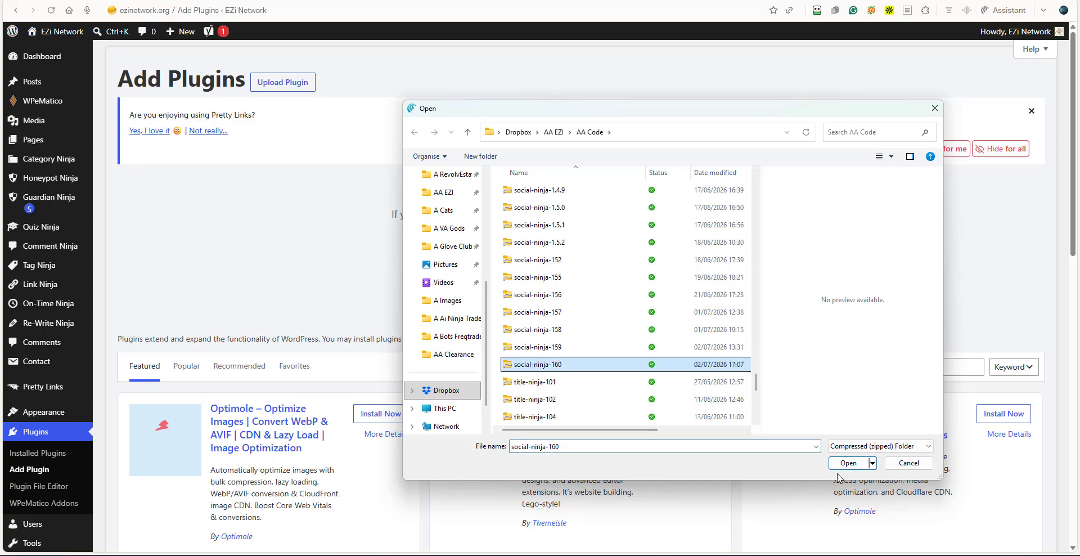
{"action": "left_click", "coordinate": [849, 463]}
{"action": "left_click", "coordinate": [650, 264]}
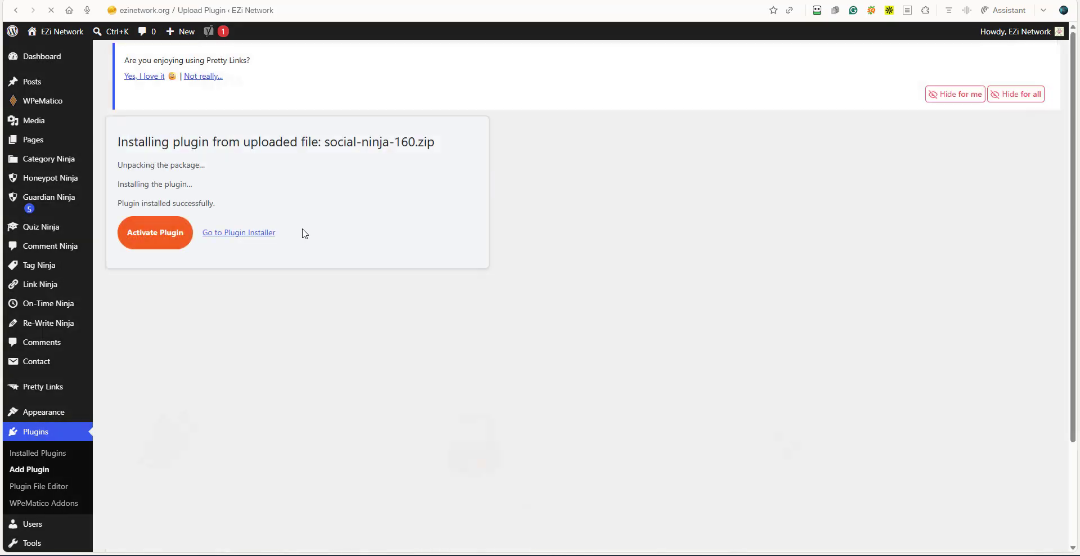
{"action": "left_click", "coordinate": [140, 243]}
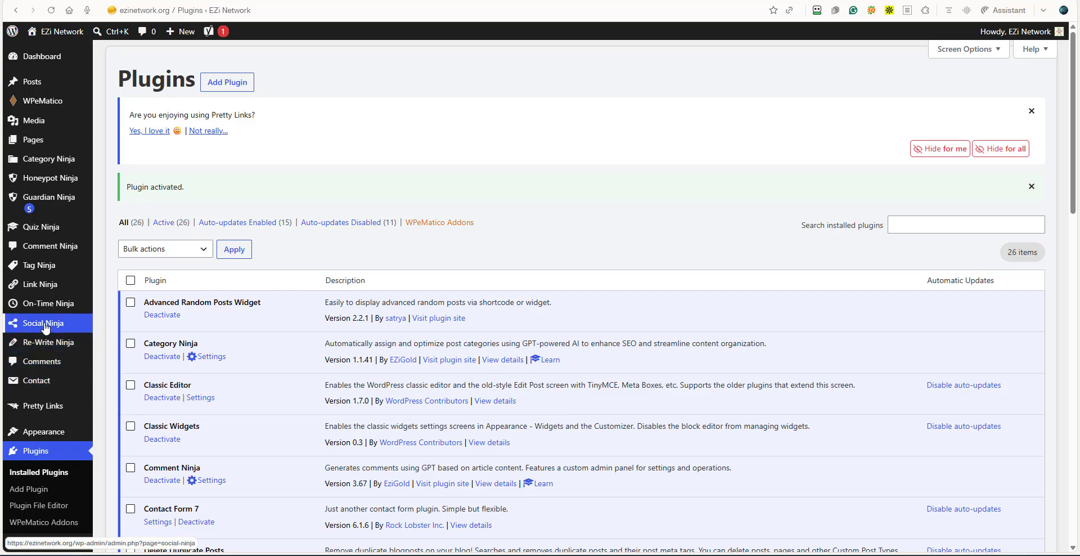
Open the Social Ninja dashboard and review its list of built-in platforms.
{"action": "left_click", "coordinate": [44, 326]}
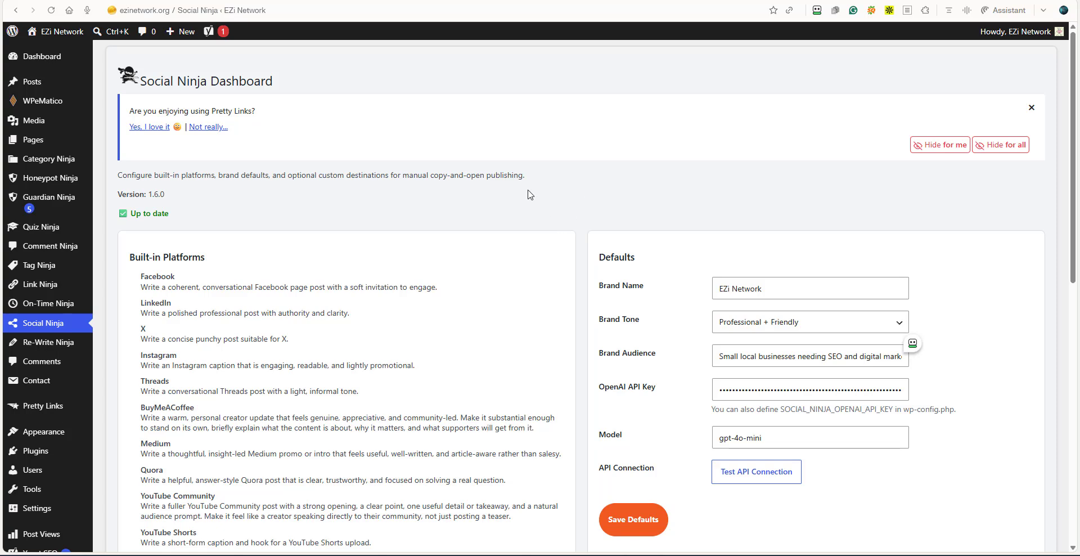
{"action": "scroll", "coordinate": [528, 195], "scroll_direction": "down", "scroll_amount": 1}
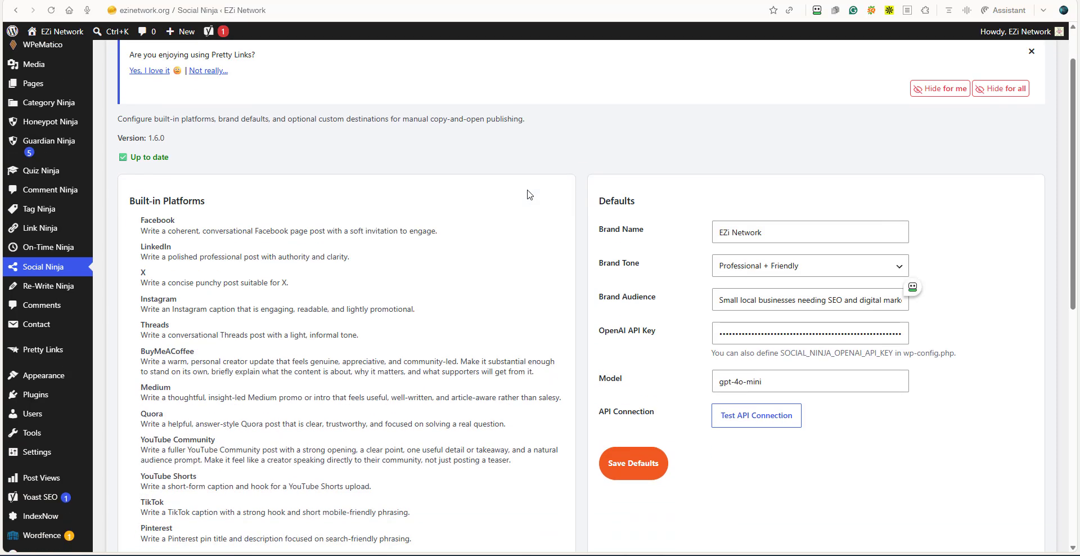
{"action": "scroll", "coordinate": [529, 195], "scroll_direction": "down", "scroll_amount": 1}
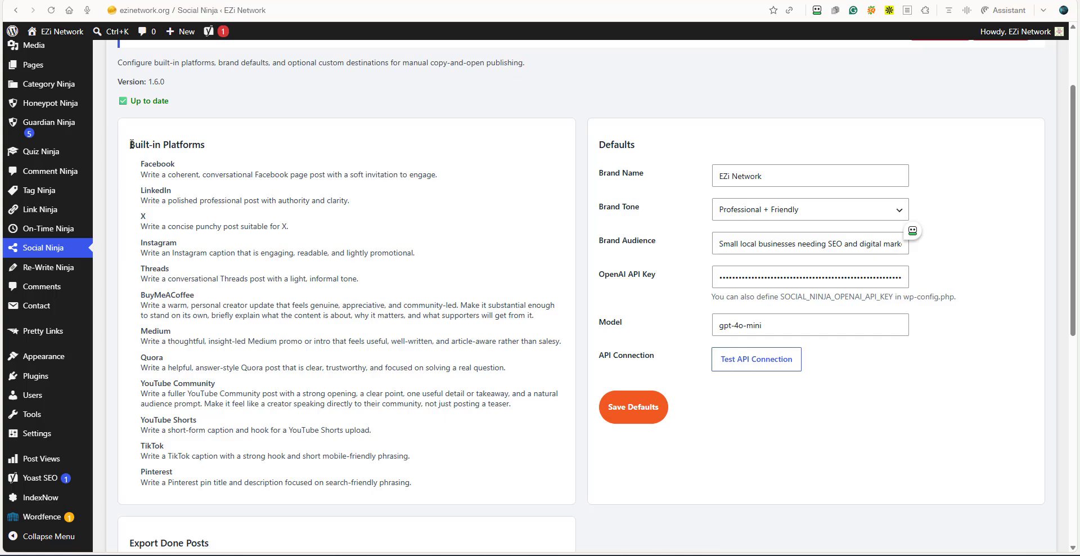
{"action": "left_click_drag", "start_coordinate": [130, 145], "coordinate": [207, 149]}
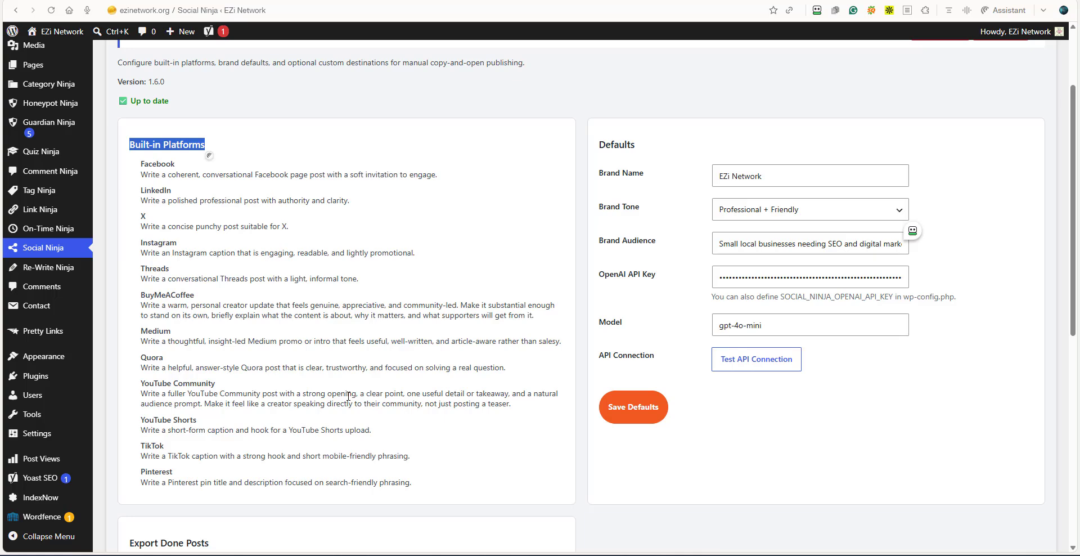
{"action": "left_click", "coordinate": [220, 145]}
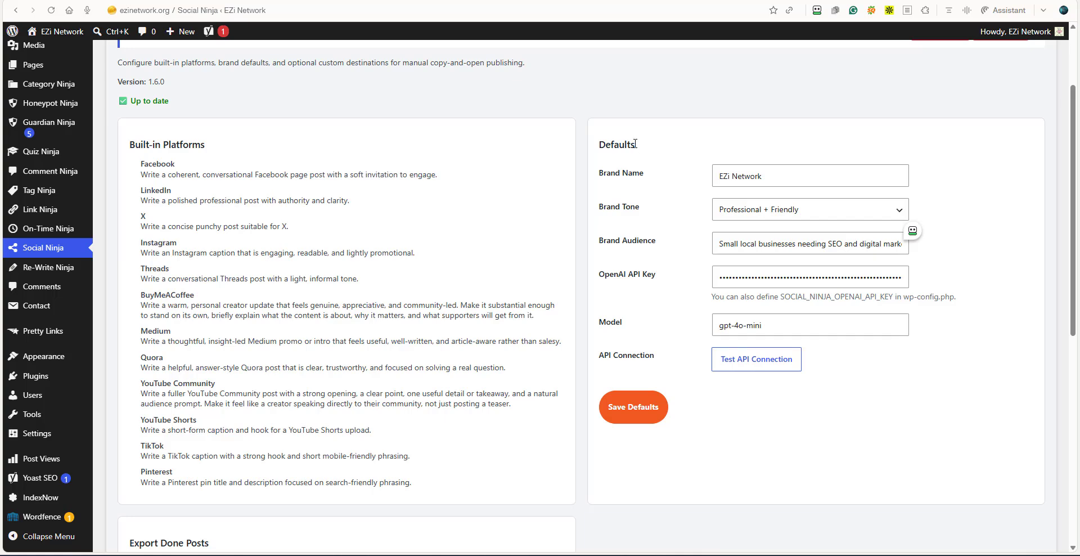
Examine the Defaults section and the available Brand Tone options, keeping the current selection.
{"action": "left_click_drag", "start_coordinate": [635, 144], "coordinate": [596, 146]}
{"action": "left_click", "coordinate": [899, 214]}
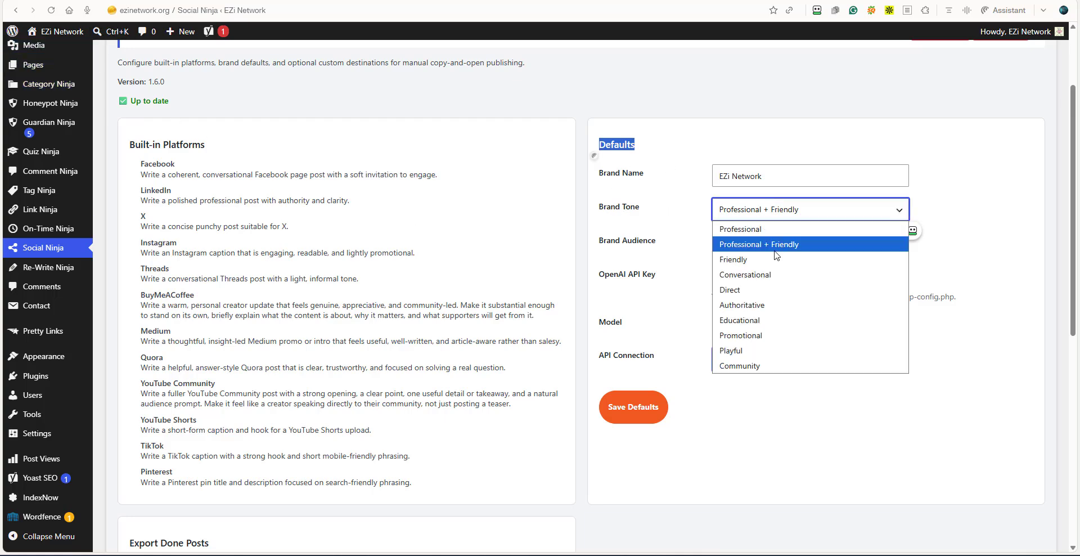
{"action": "left_click", "coordinate": [1018, 200]}
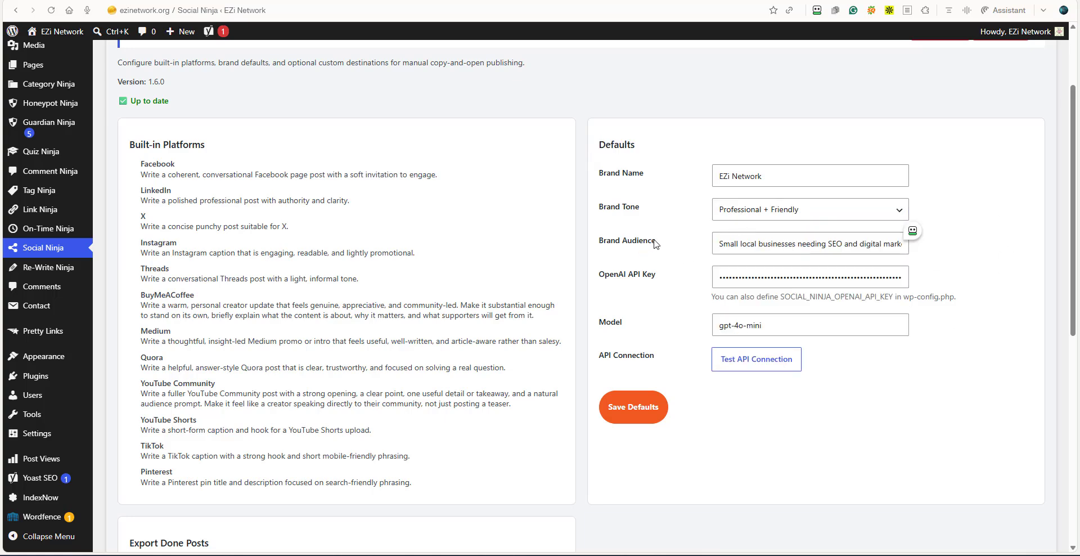
Read the Perplexity answer on the brand audience for ezinetwork.org, and compare it with the Brand Audience setting in Social Ninja.
{"action": "left_click_drag", "start_coordinate": [657, 242], "coordinate": [597, 247]}
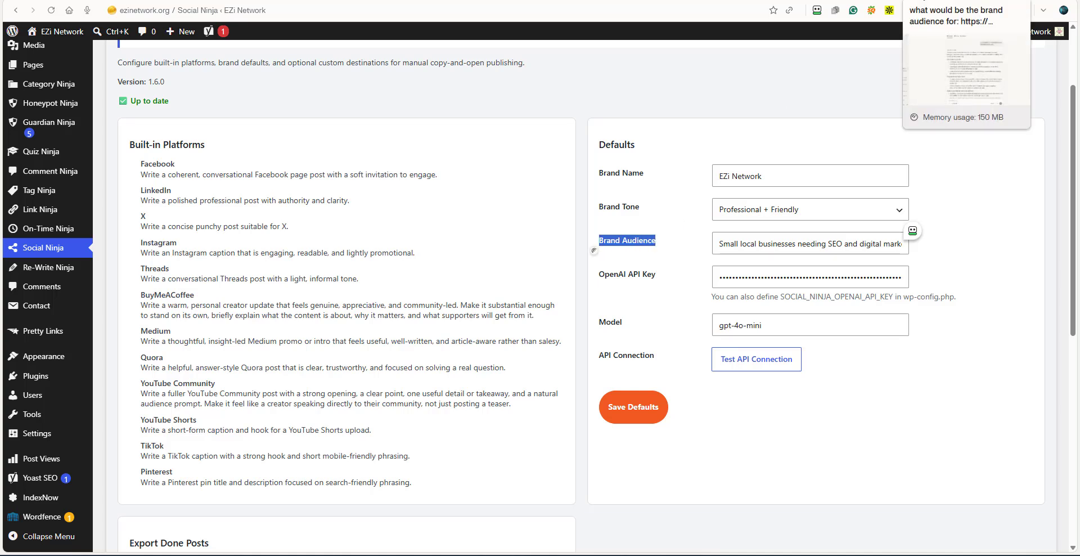
{"action": "left_click", "coordinate": [951, 1]}
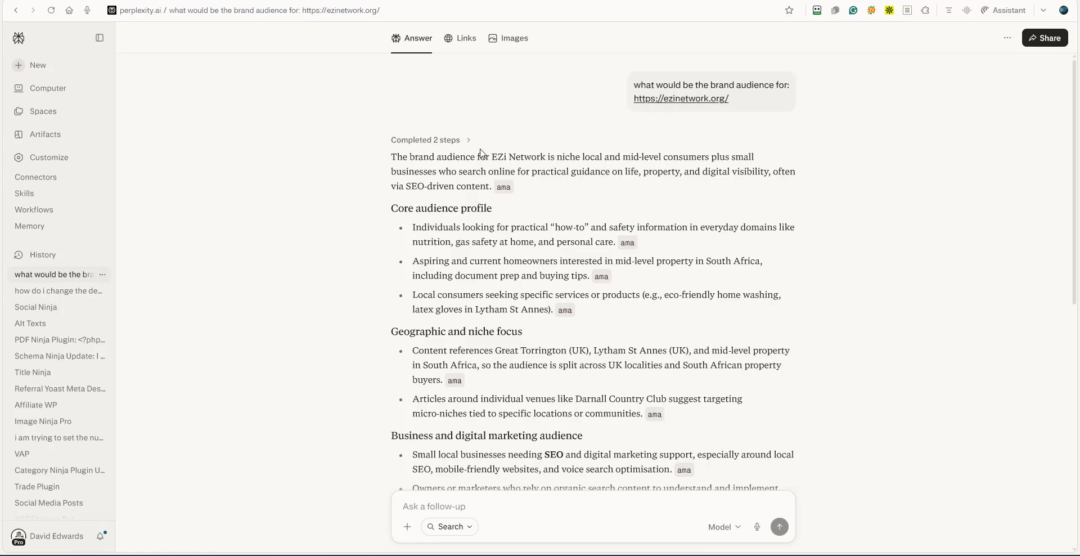
{"action": "scroll", "coordinate": [484, 153], "scroll_direction": "down", "scroll_amount": 8}
{"action": "scroll", "coordinate": [787, 256], "scroll_direction": "up", "scroll_amount": 8}
{"action": "left_click", "coordinate": [844, 1]}
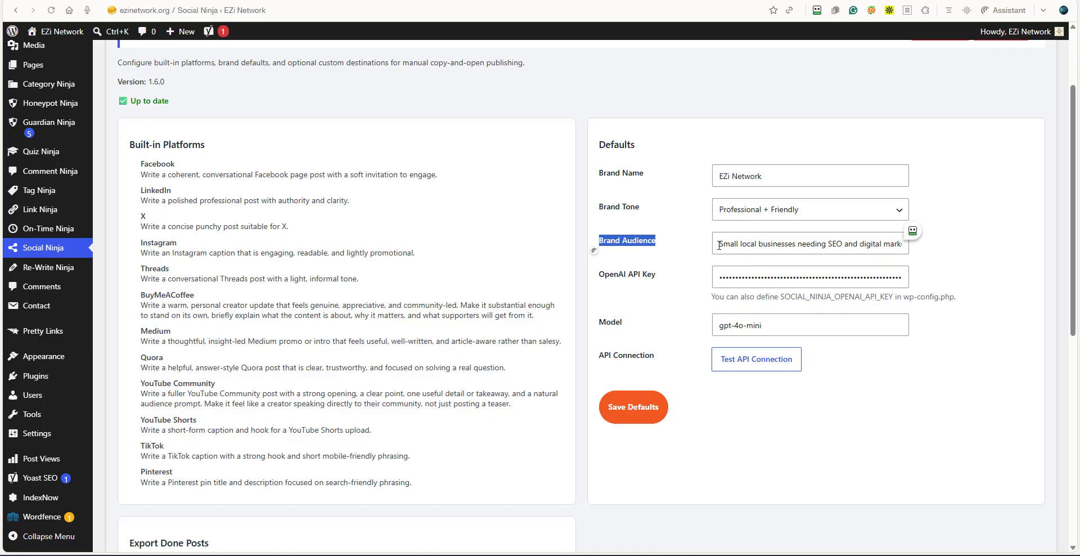
{"action": "left_click_drag", "start_coordinate": [719, 245], "coordinate": [940, 244]}
{"action": "left_click", "coordinate": [681, 315]}
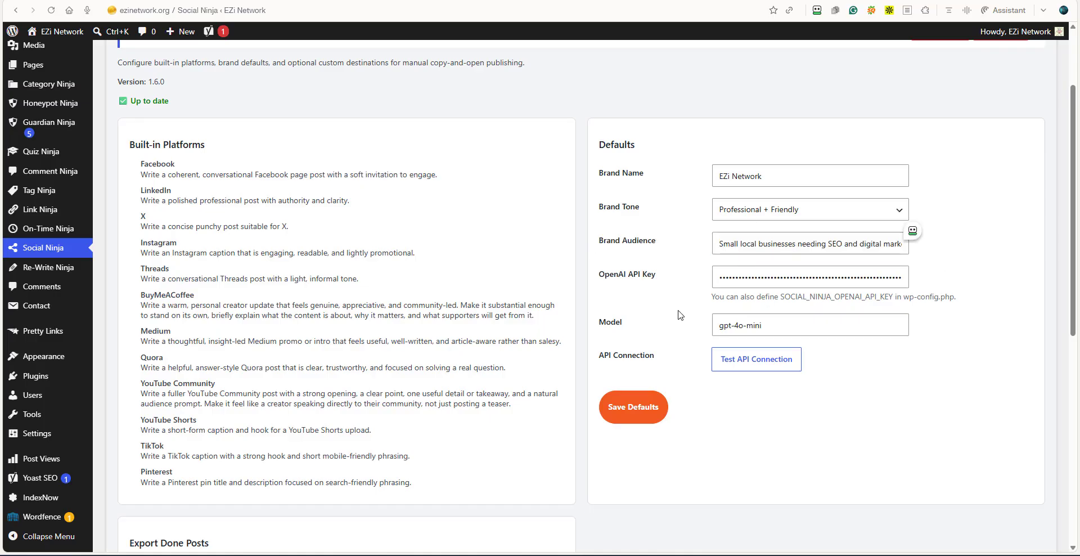
Test the OpenAI API connection and save the Social Ninja defaults.
{"action": "left_click_drag", "start_coordinate": [657, 278], "coordinate": [600, 276]}
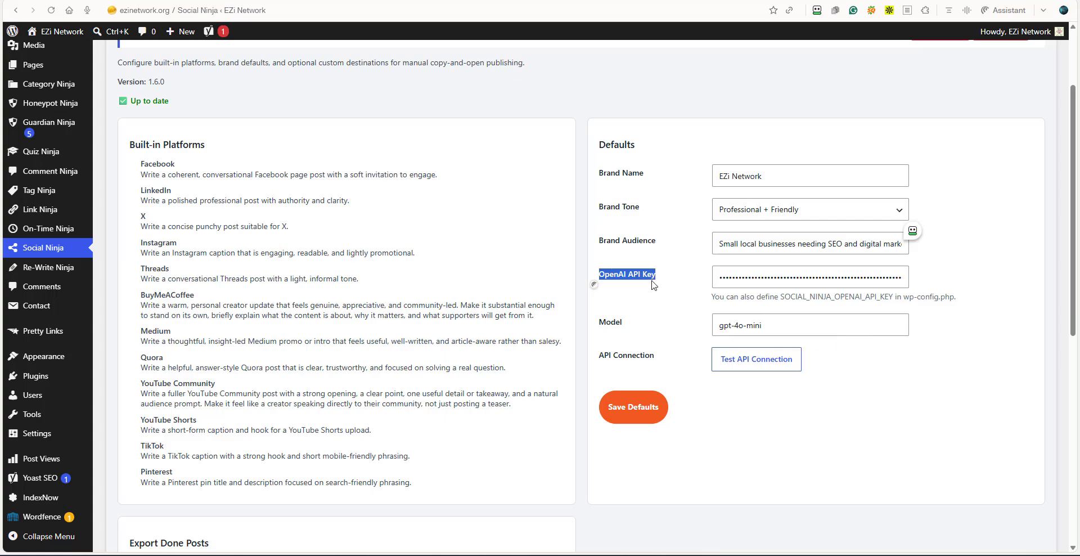
{"action": "left_click", "coordinate": [737, 360]}
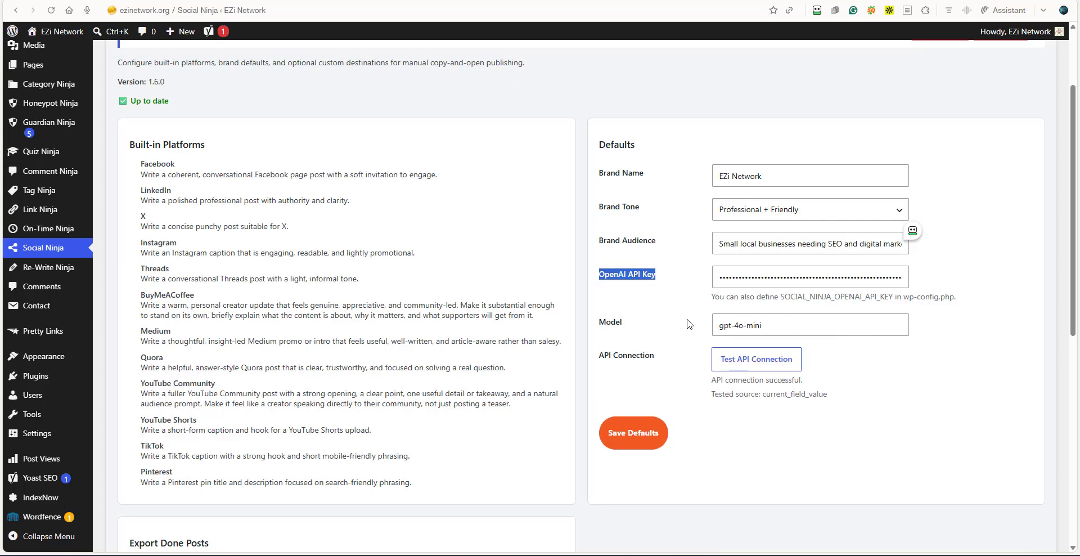
{"action": "left_click_drag", "start_coordinate": [712, 383], "coordinate": [838, 397]}
{"action": "left_click", "coordinate": [635, 378]}
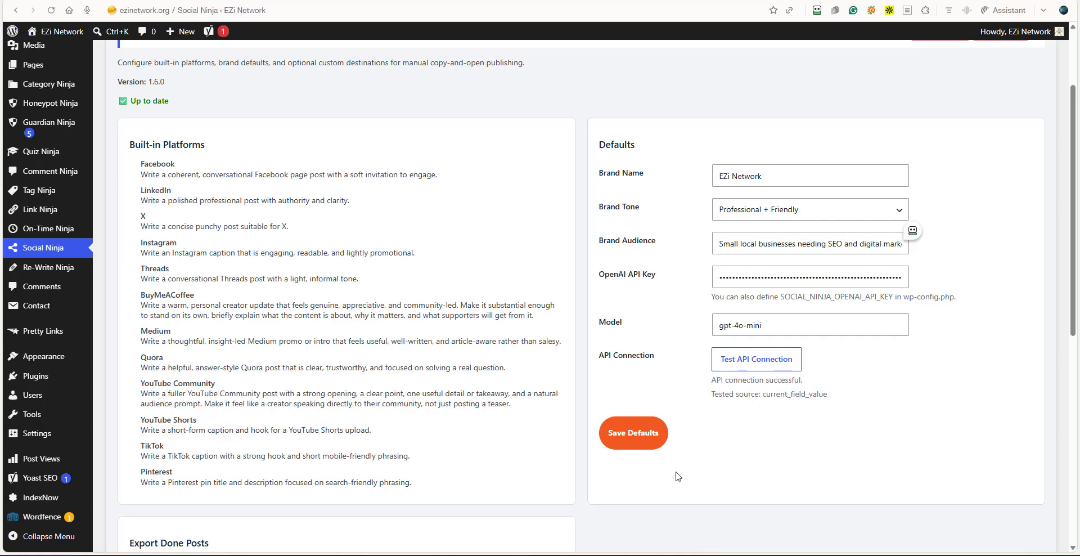
{"action": "left_click", "coordinate": [637, 433]}
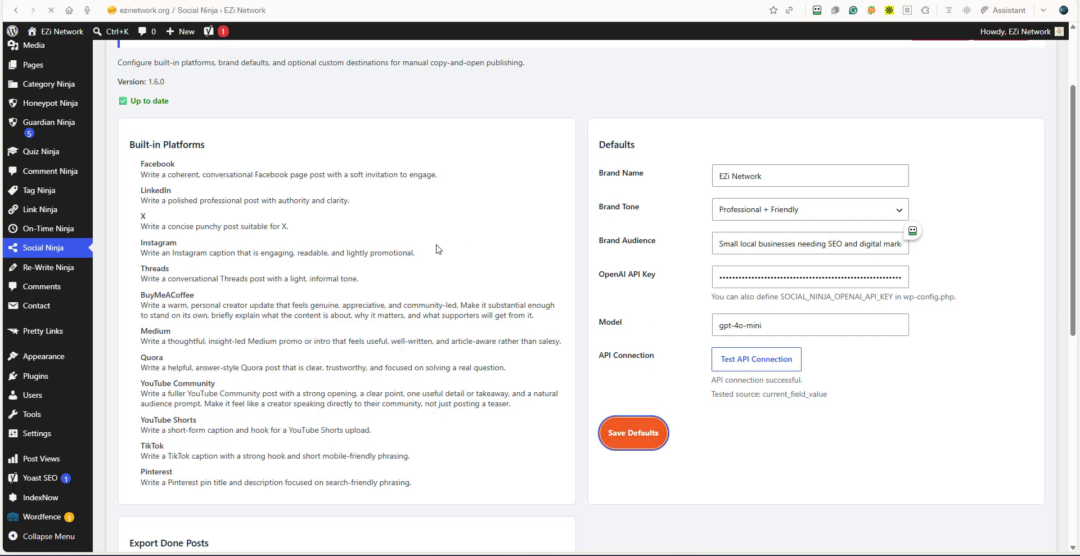
Review the Export Done Posts section with its date range and the Custom Platforms section below it.
{"action": "scroll", "coordinate": [427, 284], "scroll_direction": "down", "scroll_amount": 3}
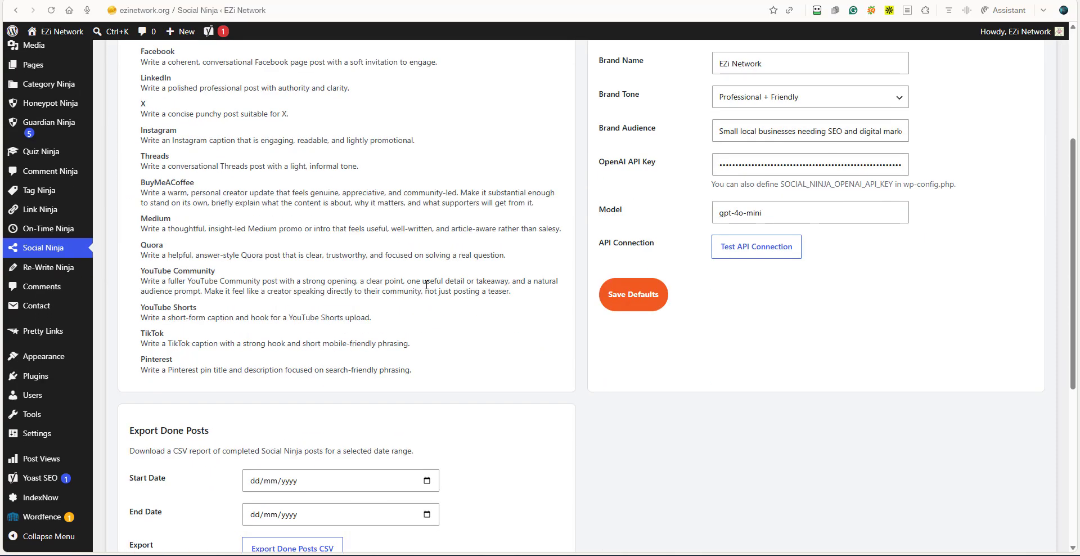
{"action": "scroll", "coordinate": [426, 285], "scroll_direction": "down", "scroll_amount": 5}
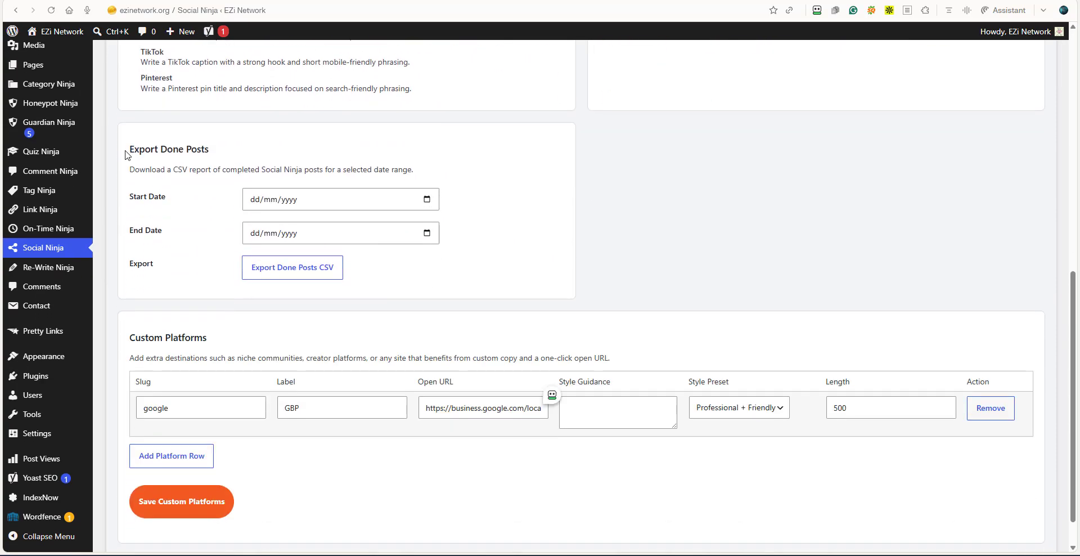
{"action": "left_click_drag", "start_coordinate": [131, 148], "coordinate": [218, 160]}
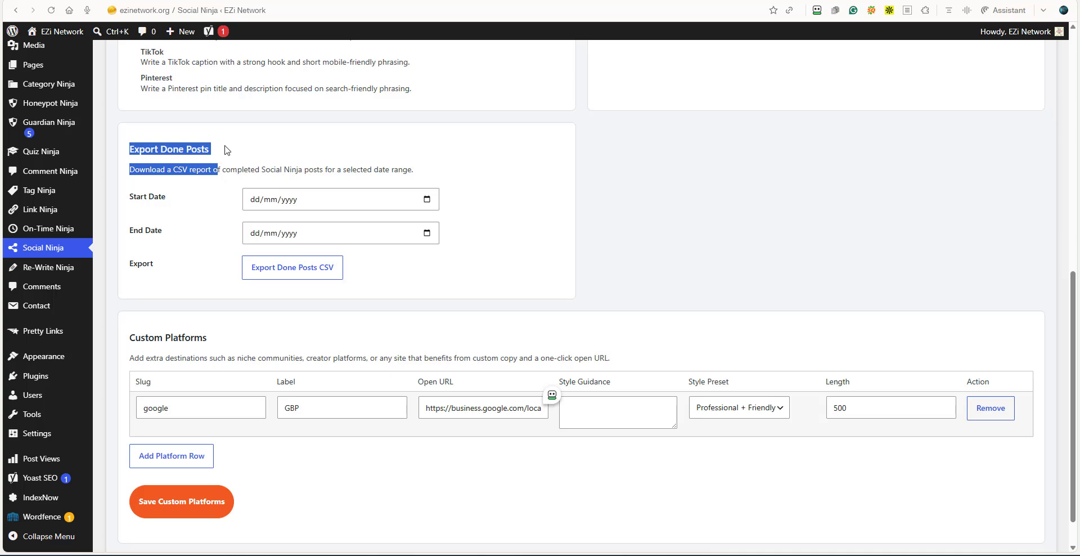
{"action": "left_click", "coordinate": [218, 152]}
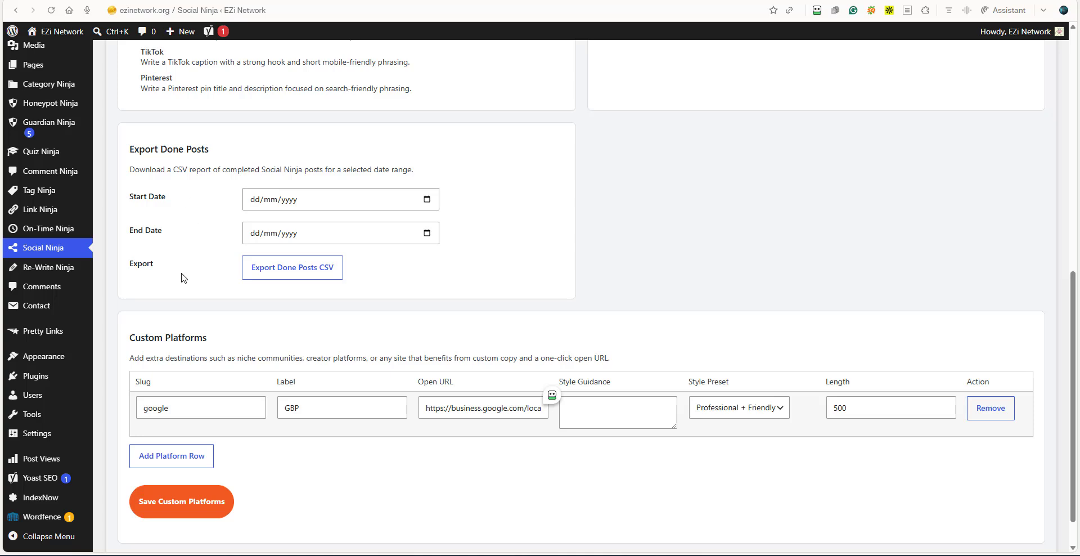
{"action": "scroll", "coordinate": [196, 288], "scroll_direction": "down", "scroll_amount": 1}
{"action": "left_click_drag", "start_coordinate": [207, 300], "coordinate": [129, 298]}
{"action": "left_click", "coordinate": [255, 295]}
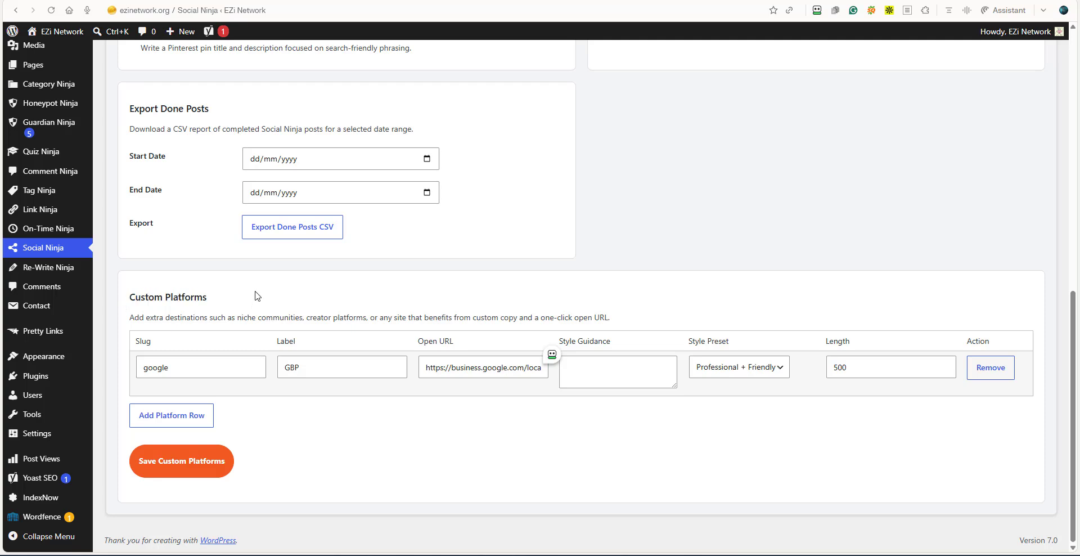
Check the slug, label, open URL and length of the GBP custom platform row, and save the custom platforms.
{"action": "left_click", "coordinate": [165, 369]}
{"action": "key", "text": "Tab"}
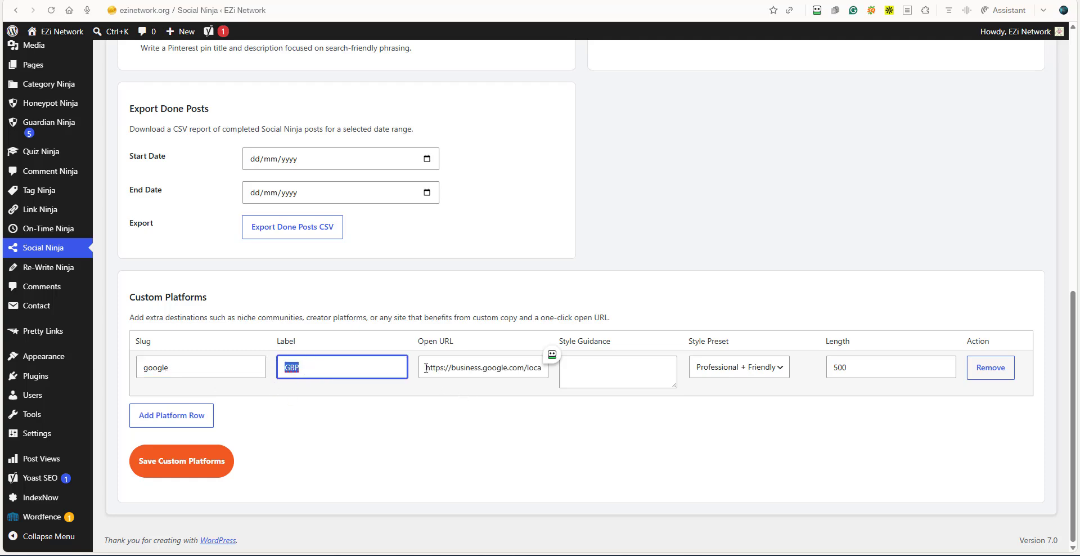
{"action": "left_click_drag", "start_coordinate": [426, 368], "coordinate": [545, 372]}
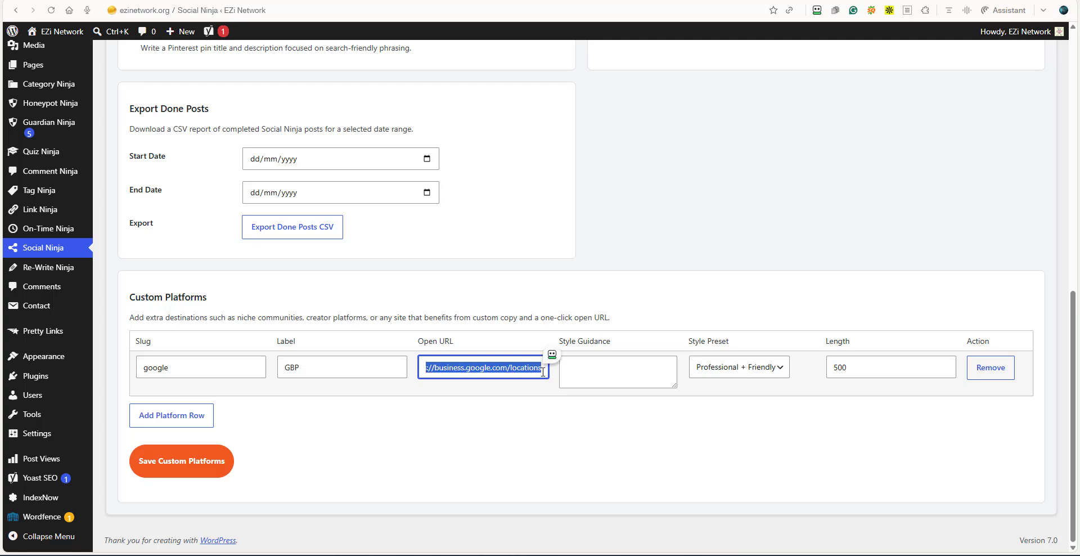
{"action": "left_click", "coordinate": [501, 399]}
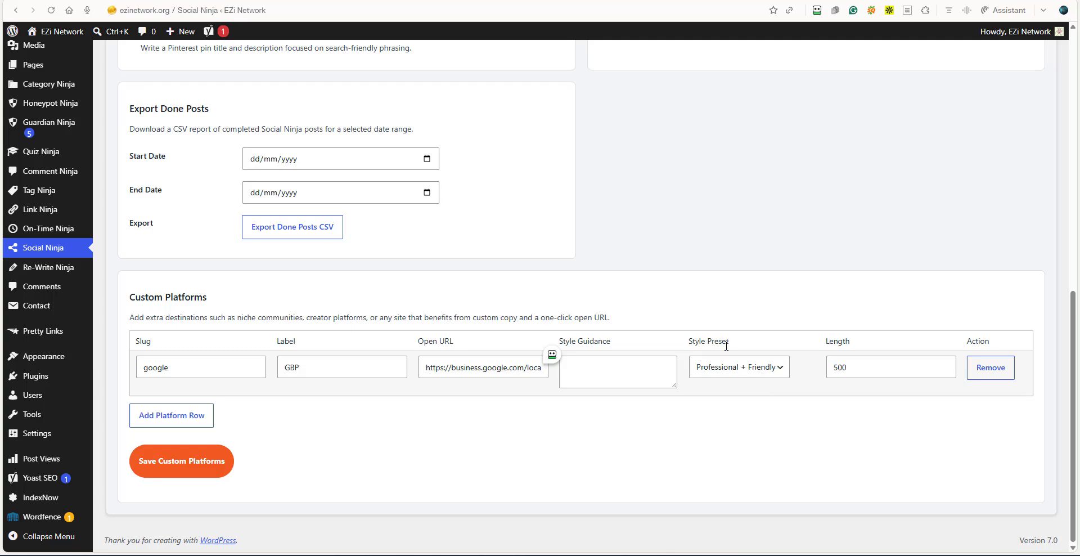
{"action": "double_click", "coordinate": [849, 367]}
{"action": "left_click", "coordinate": [790, 412]}
{"action": "left_click", "coordinate": [243, 459]}
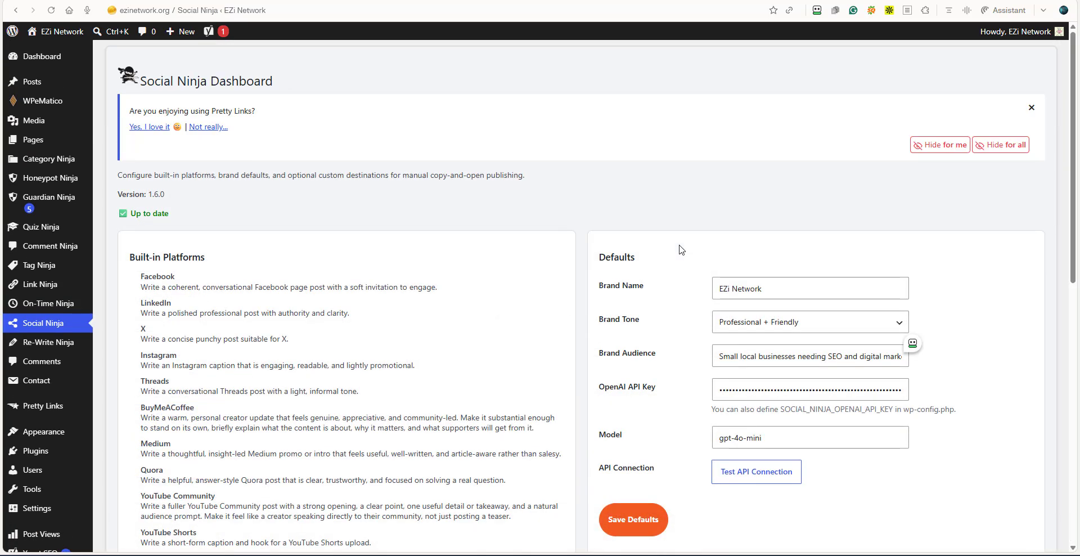
Open the post "Multivitamin Selection: Essential Tips for Choosing Wisely" from the list of all posts for editing.
{"action": "mouse_move", "coordinate": [41, 91]}
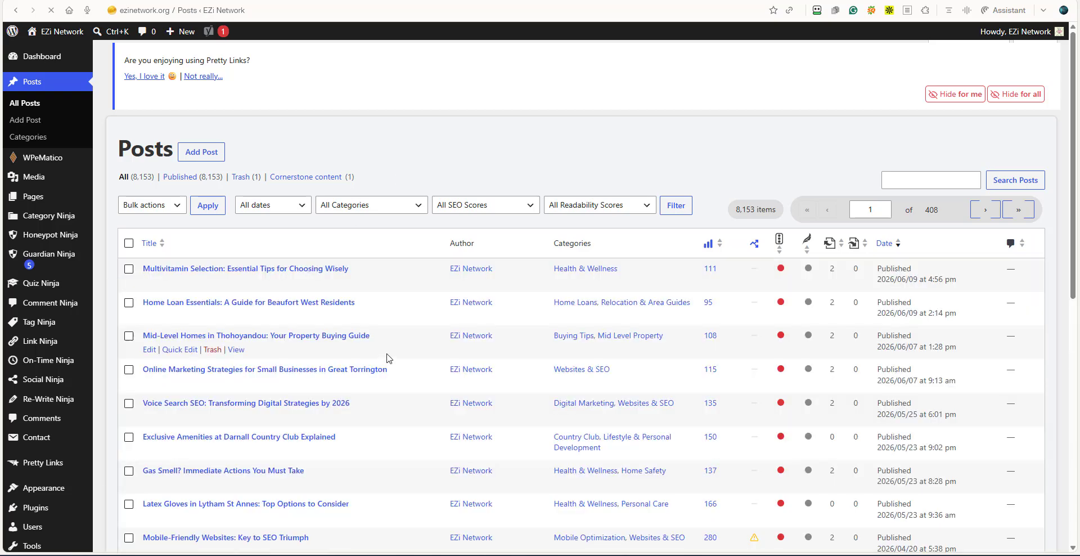
{"action": "left_click", "coordinate": [270, 268]}
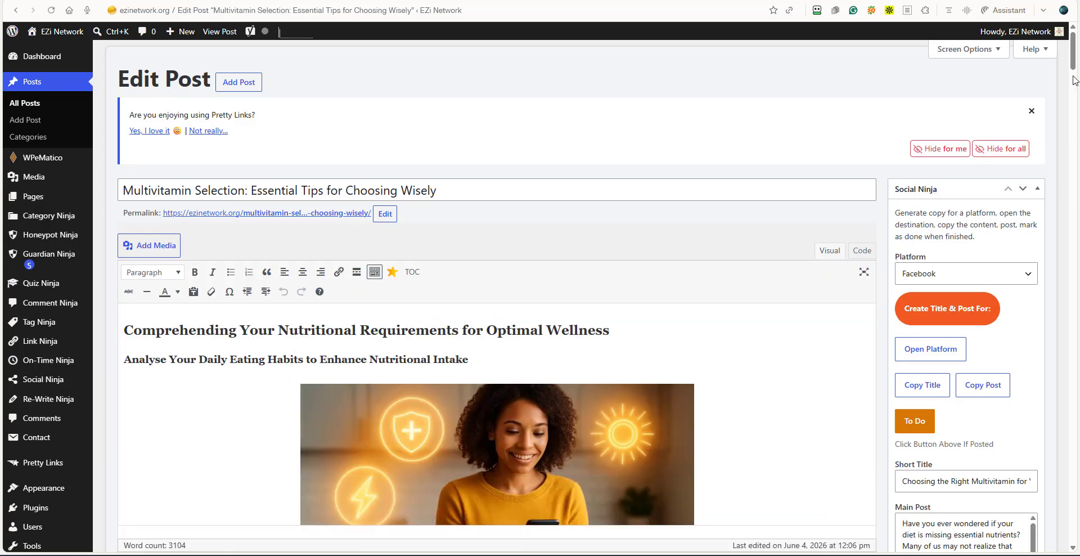
Check the available platforms in the Social Ninja box, keep Facebook, and generate its title and post from the article.
{"action": "scroll", "coordinate": [1074, 81], "scroll_direction": "down", "scroll_amount": 10}
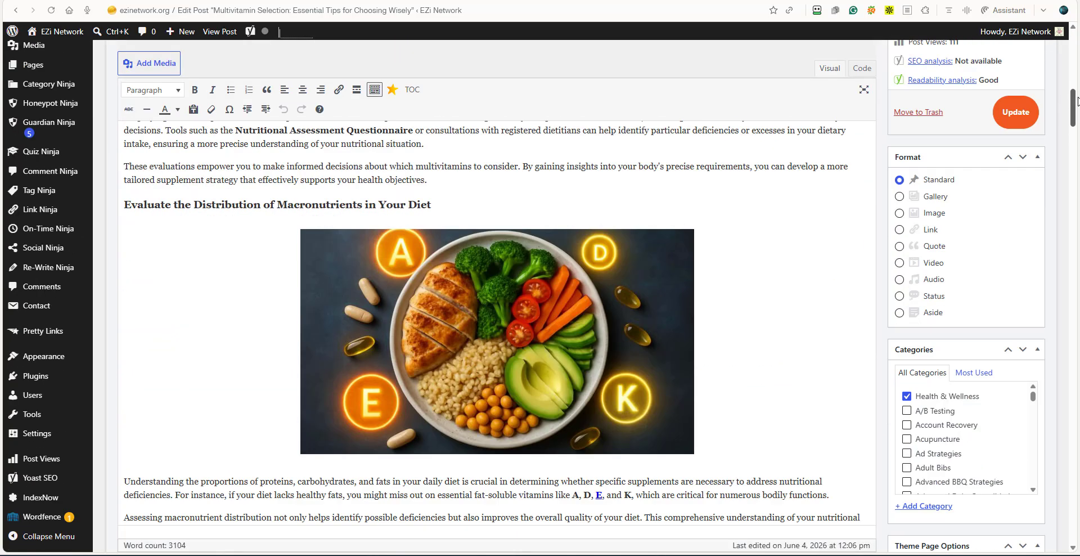
{"action": "left_click_drag", "start_coordinate": [1077, 100], "coordinate": [1078, 24]}
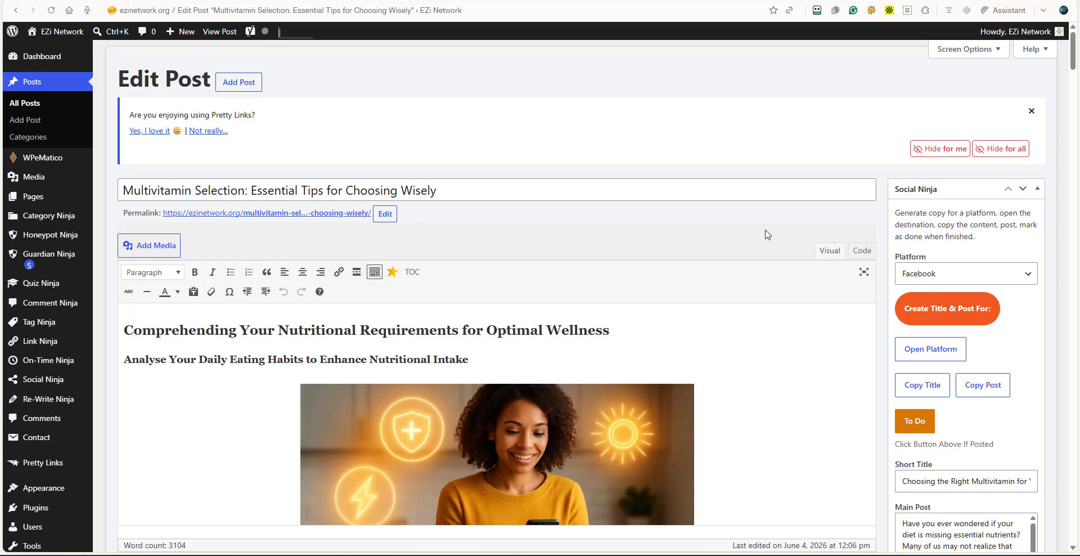
{"action": "scroll", "coordinate": [658, 222], "scroll_direction": "down", "scroll_amount": 1}
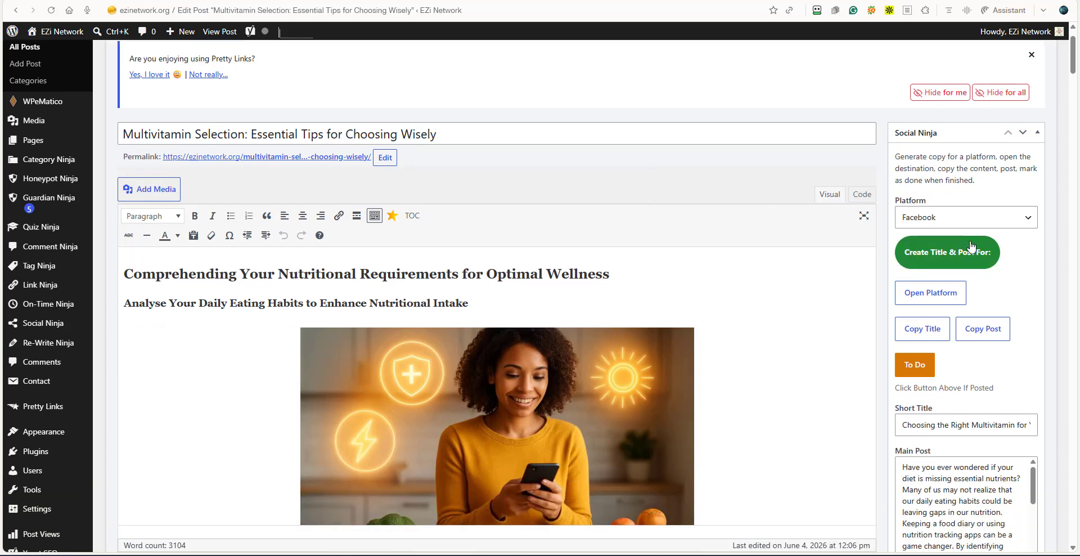
{"action": "left_click", "coordinate": [1027, 219]}
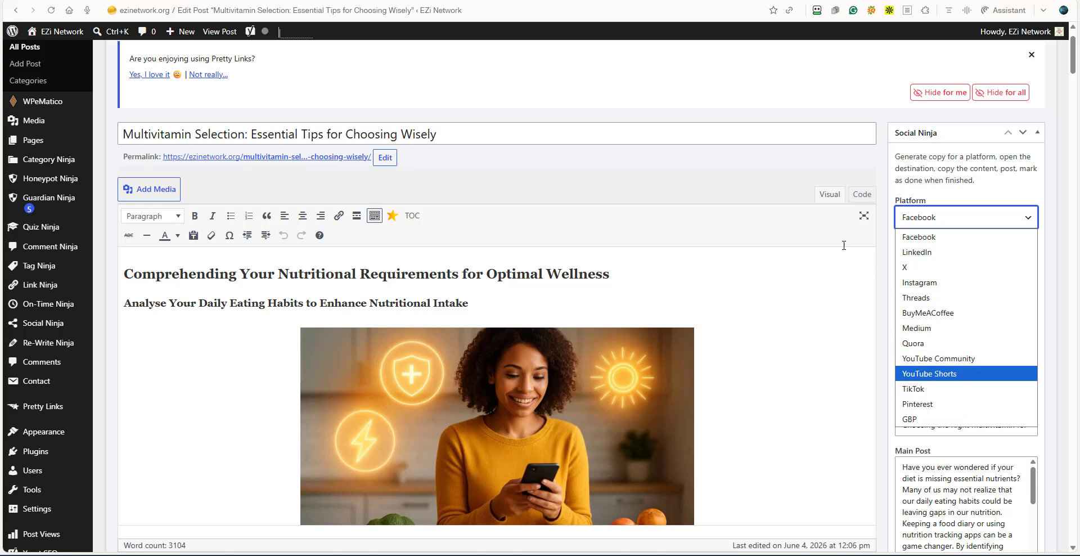
{"action": "left_click", "coordinate": [774, 195]}
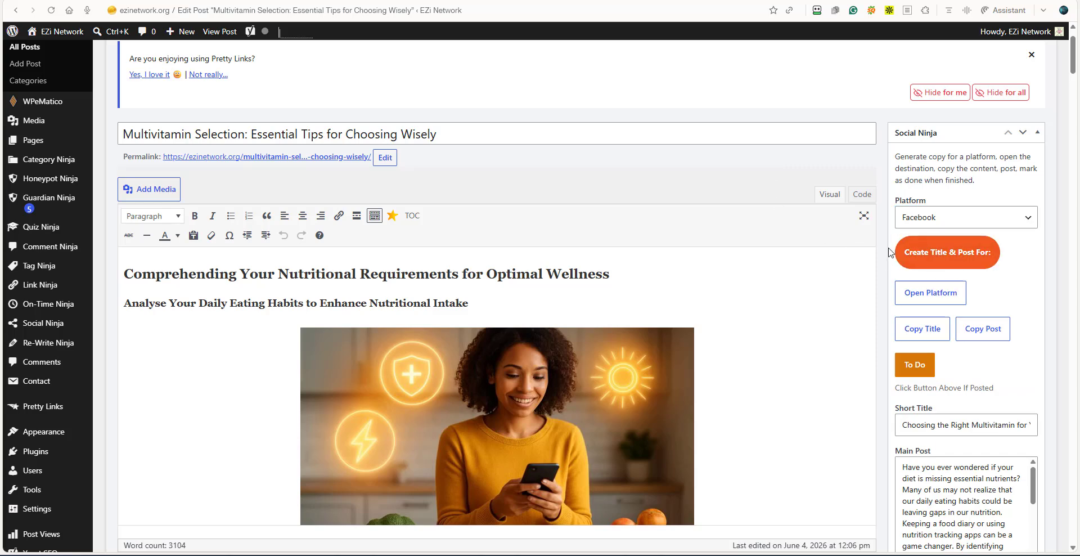
{"action": "left_click", "coordinate": [947, 258]}
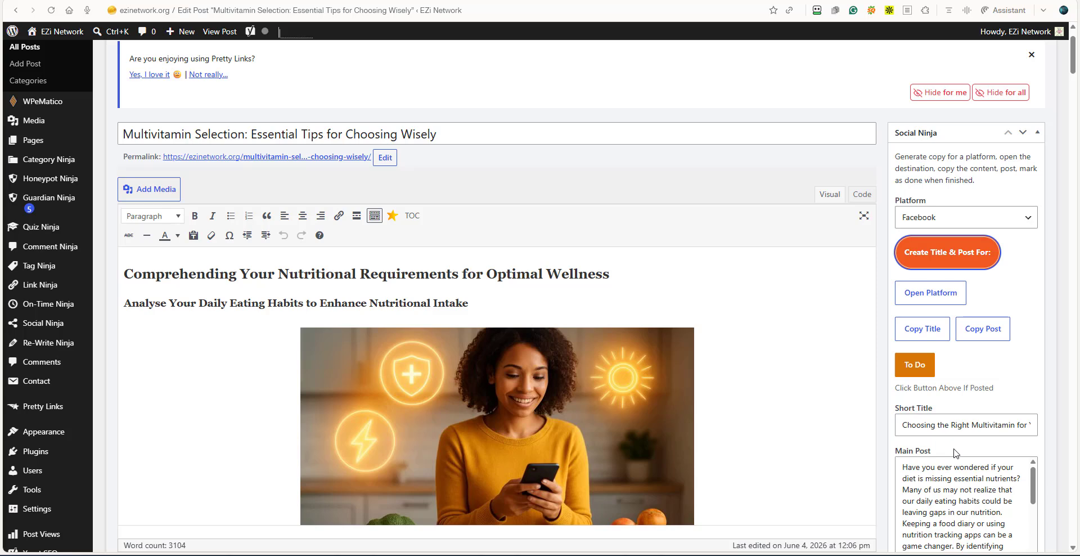
Open Facebook from the Social Ninja box, switch to the SEO Pitstop profile and start a new post.
{"action": "left_click", "coordinate": [926, 303]}
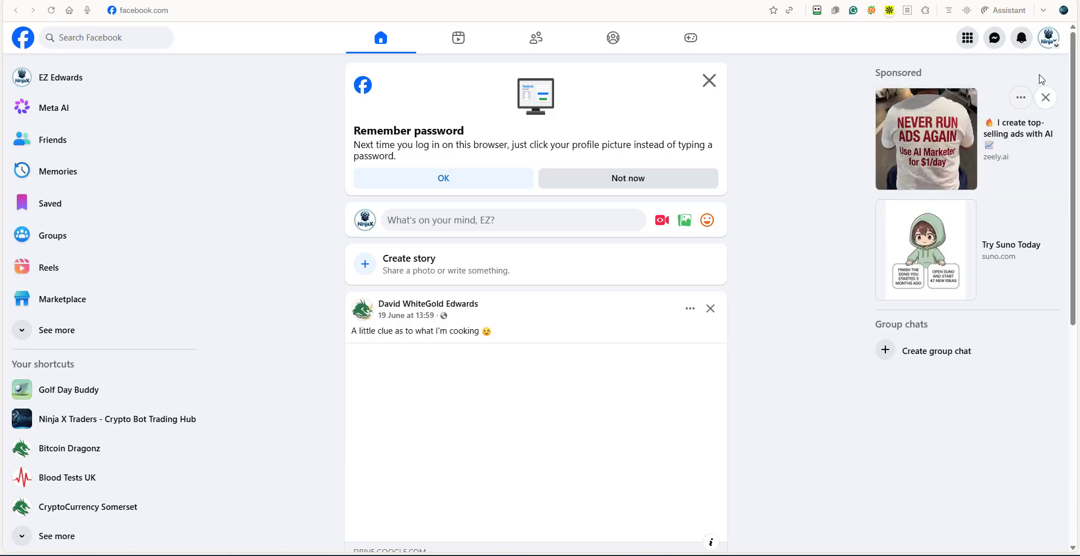
{"action": "left_click", "coordinate": [1056, 49]}
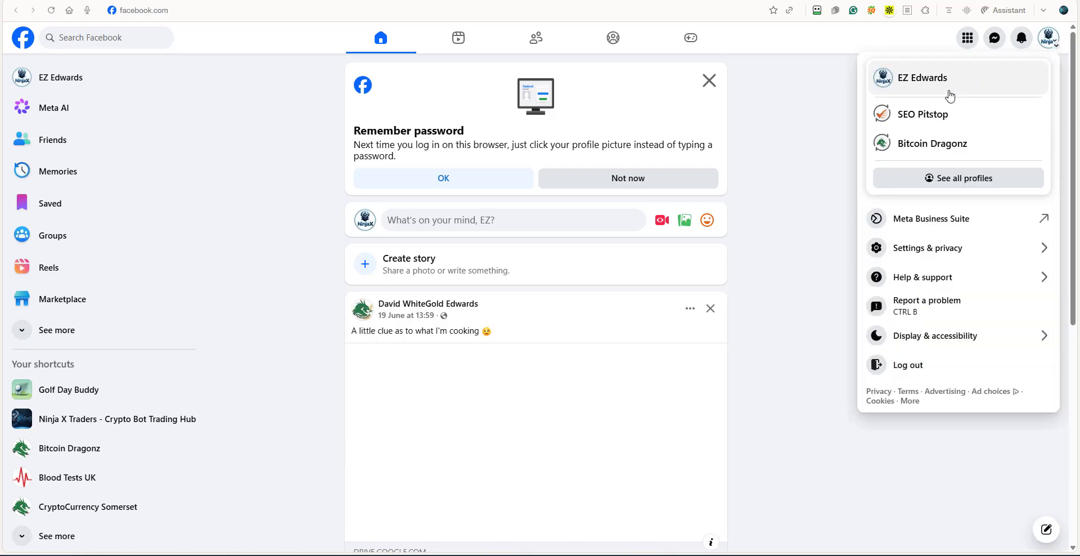
{"action": "left_click", "coordinate": [943, 116]}
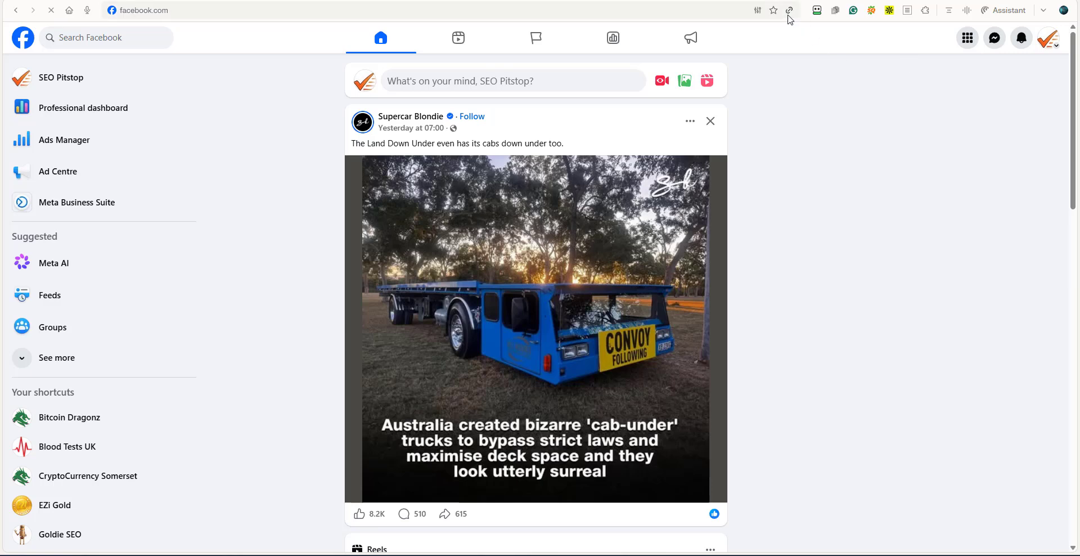
{"action": "left_click", "coordinate": [490, 81]}
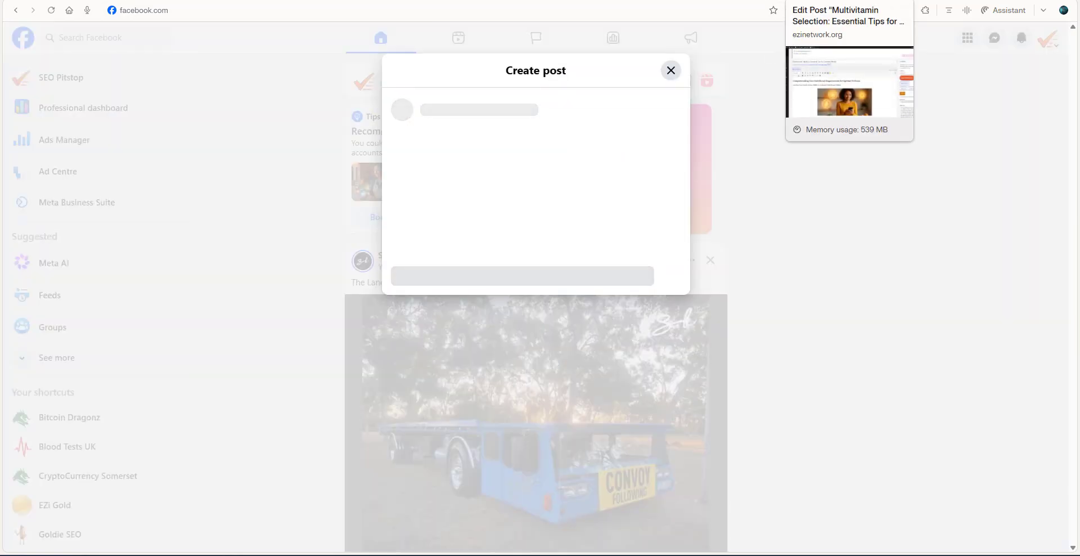
Copy the generated short title from the WordPress post into the Facebook post and add a blank line below it.
{"action": "left_click", "coordinate": [810, 0]}
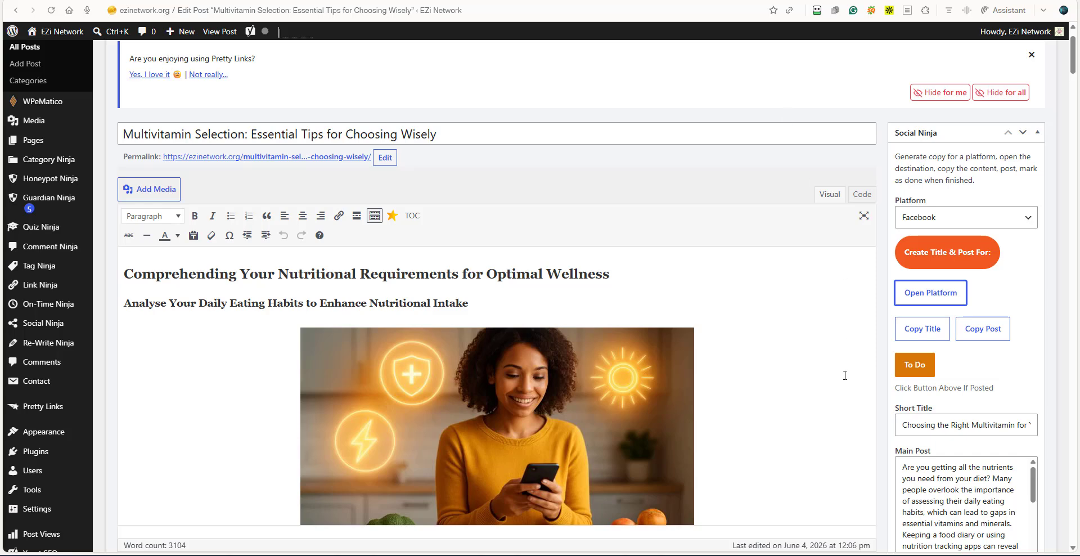
{"action": "left_click", "coordinate": [923, 336]}
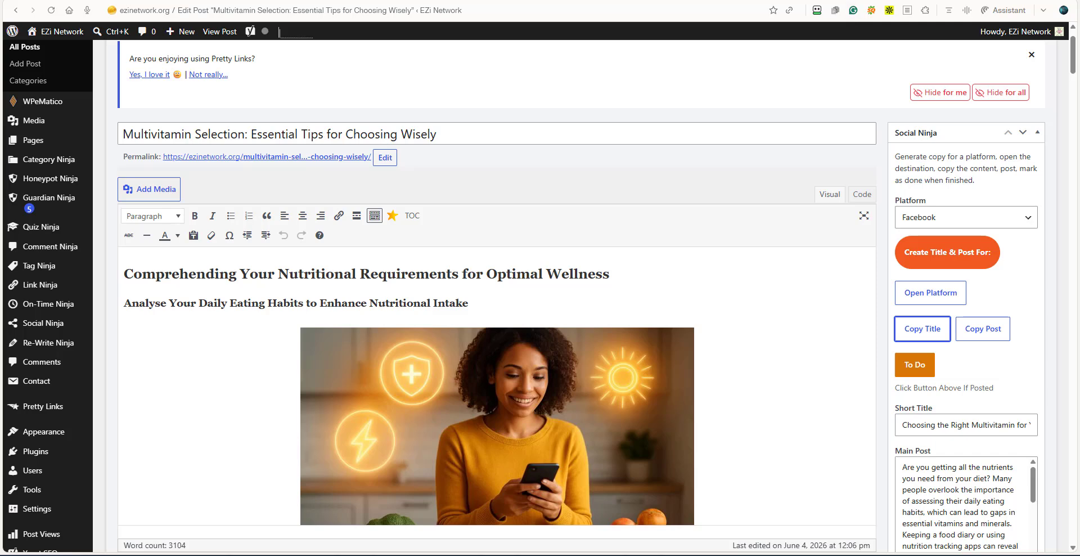
{"action": "left_click", "coordinate": [851, 0]}
{"action": "right_click", "coordinate": [420, 251]}
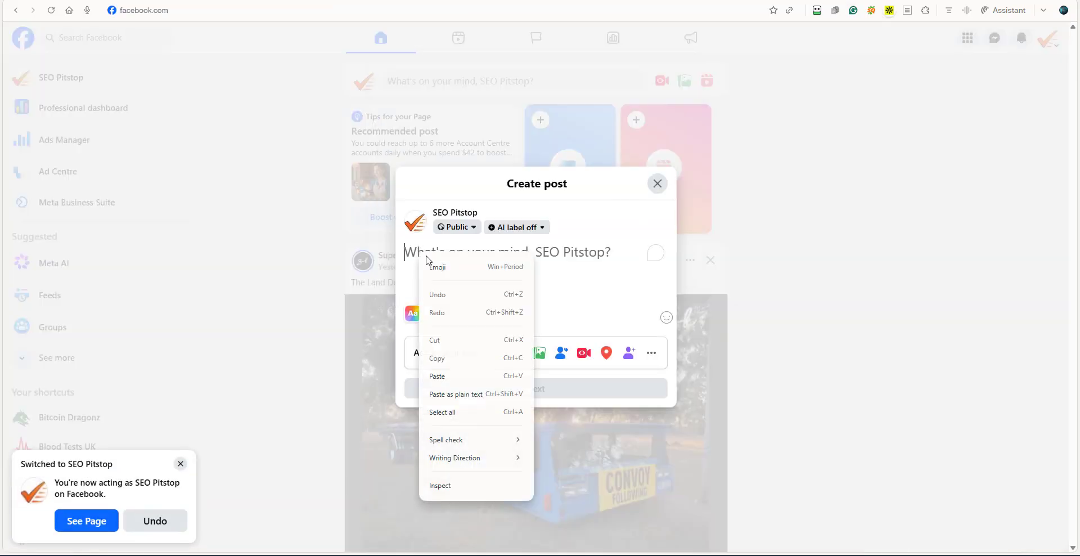
{"action": "left_click", "coordinate": [453, 374]}
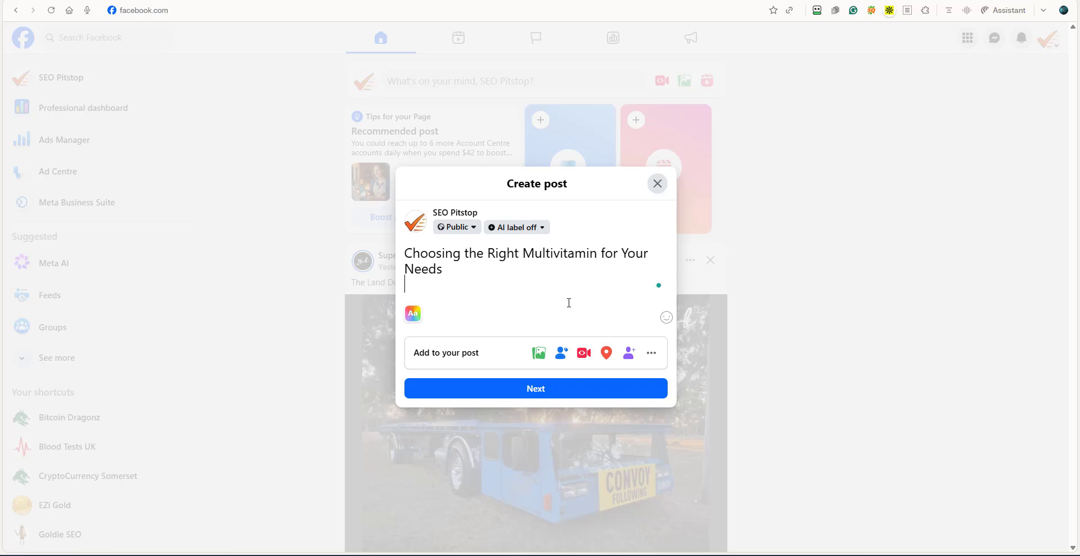
{"action": "key", "text": "Return"}
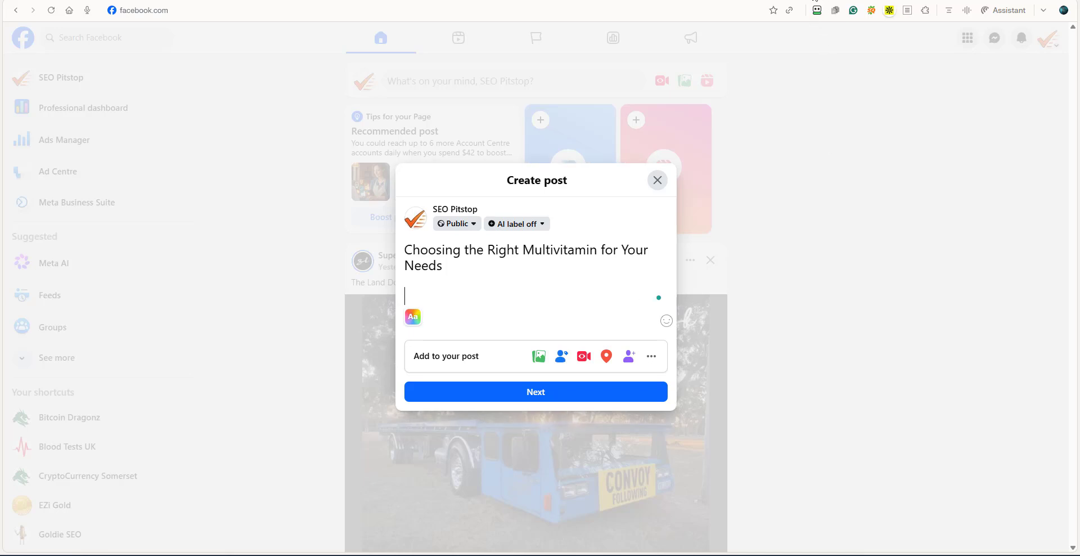
Copy the generated main post below the title on Facebook and accept the Grammarly corrections "nutrition-tracking" and "well-being".
{"action": "left_click", "coordinate": [815, 1]}
{"action": "left_click", "coordinate": [983, 329]}
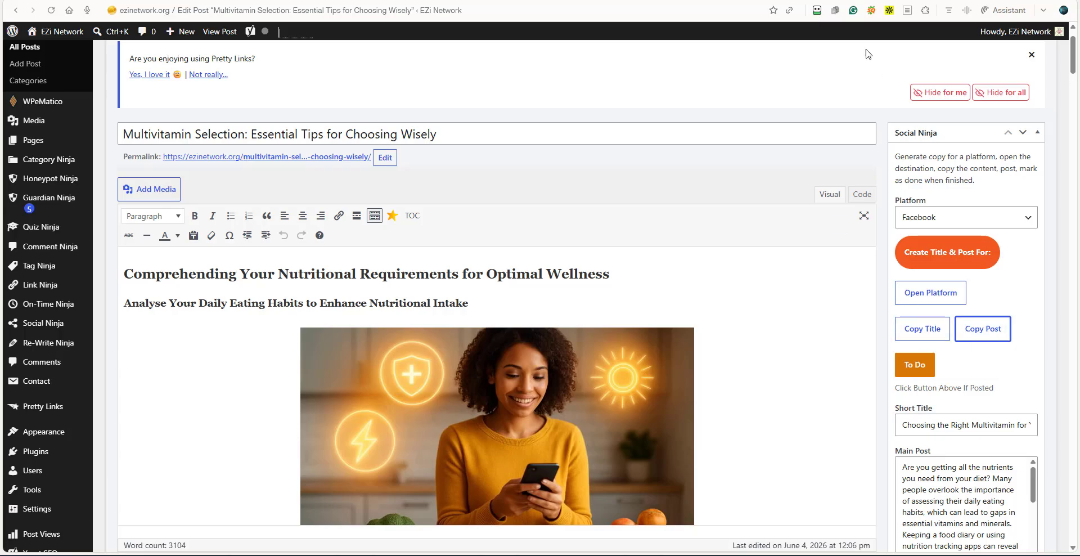
{"action": "left_click", "coordinate": [848, 2]}
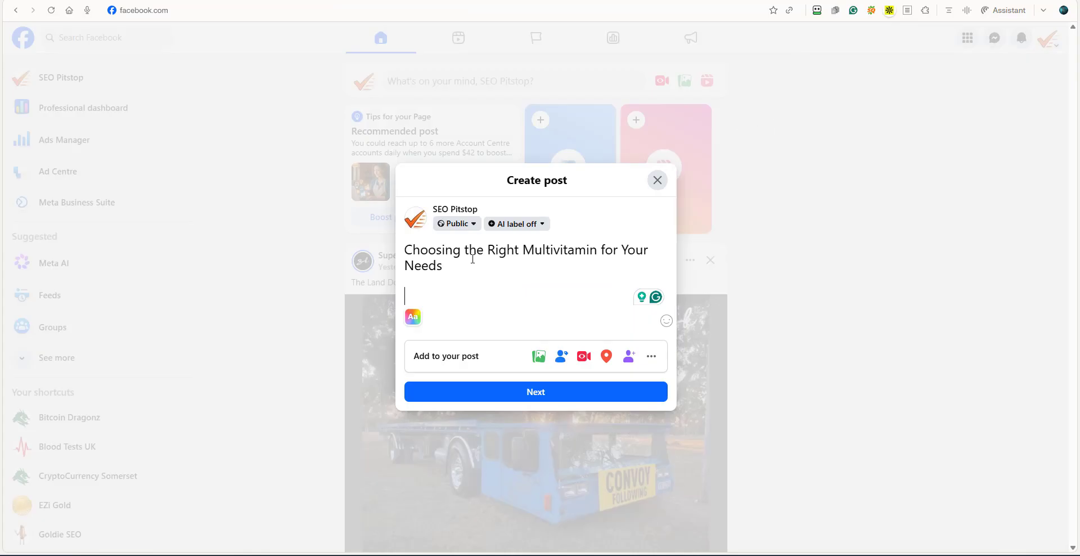
{"action": "right_click", "coordinate": [434, 299]}
{"action": "left_click", "coordinate": [440, 417]}
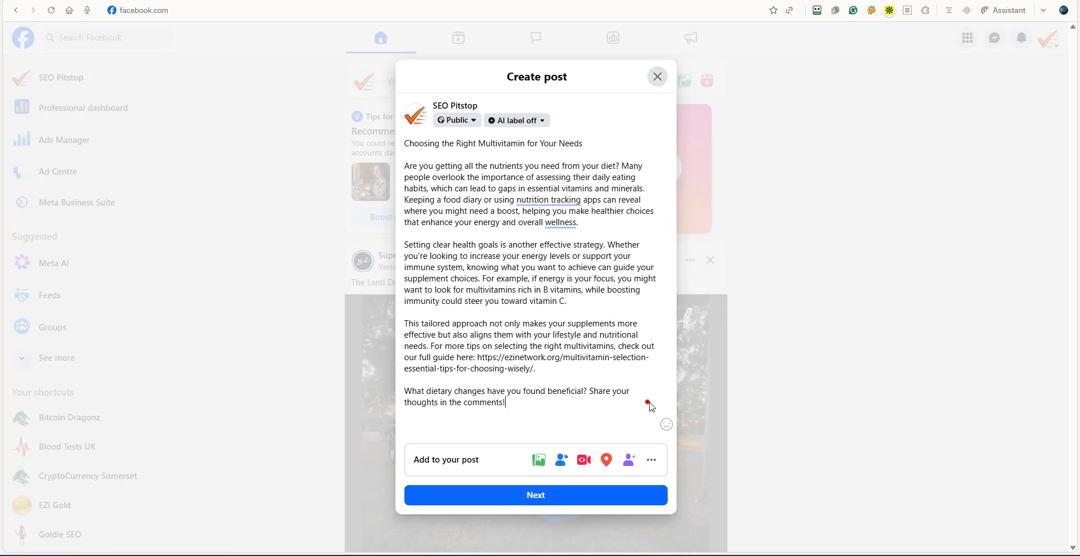
{"action": "mouse_move", "coordinate": [541, 200]}
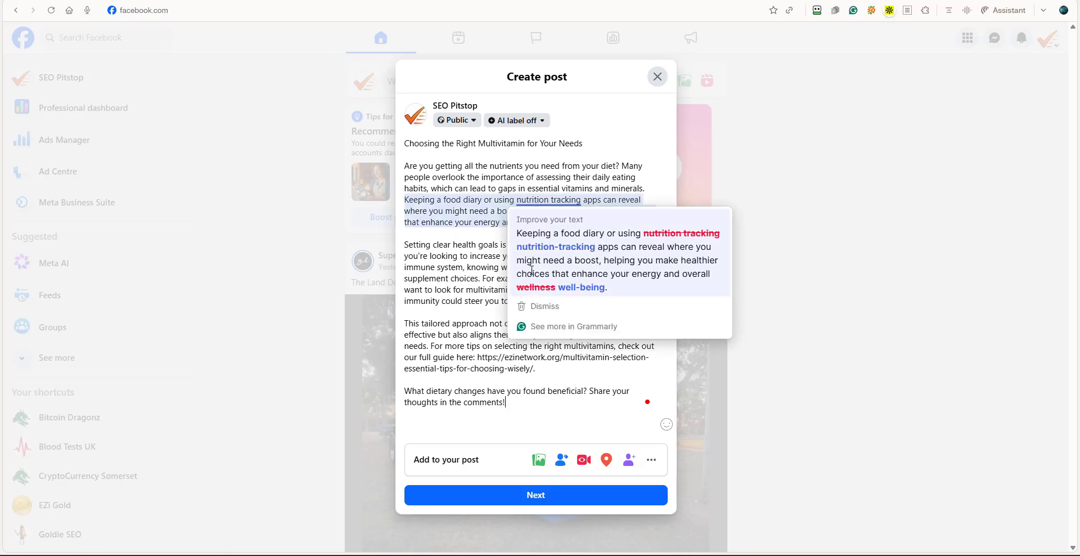
{"action": "left_click", "coordinate": [543, 238]}
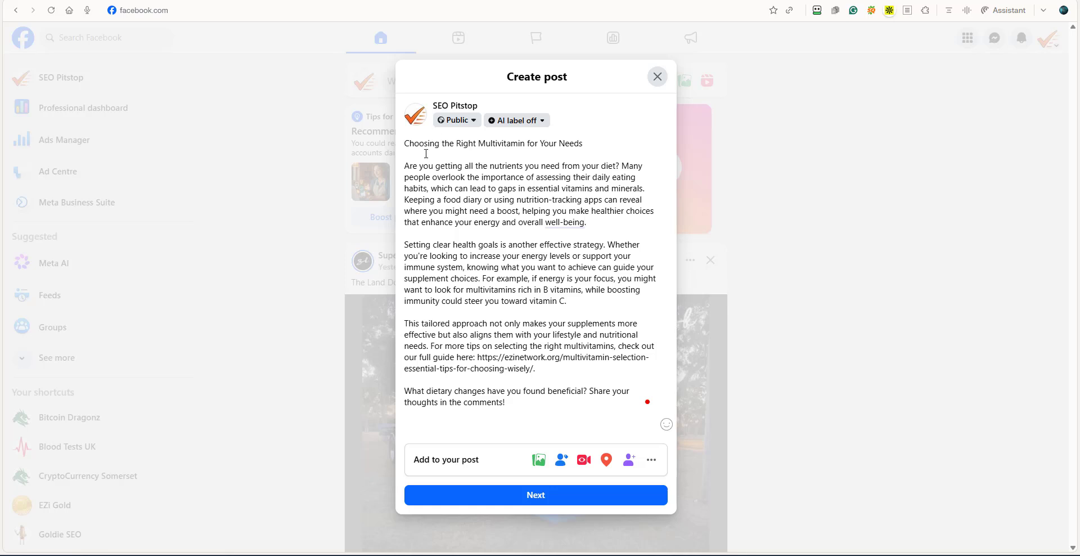
Copy the title line "Choosing the Right Multivitamin for Your Needs" from the Facebook post.
{"action": "left_click_drag", "start_coordinate": [580, 144], "coordinate": [477, 144]}
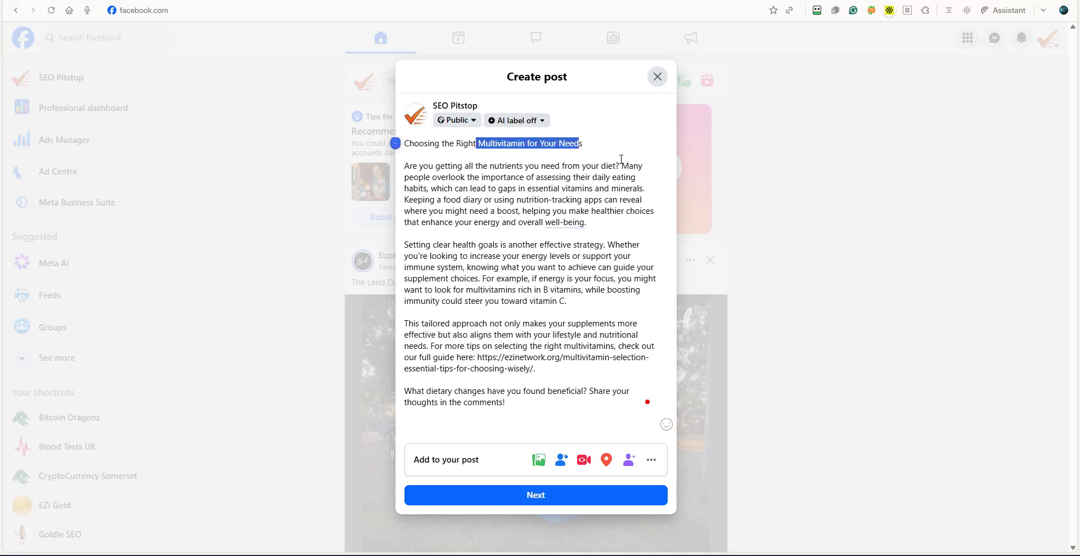
{"action": "left_click_drag", "start_coordinate": [584, 145], "coordinate": [406, 147]}
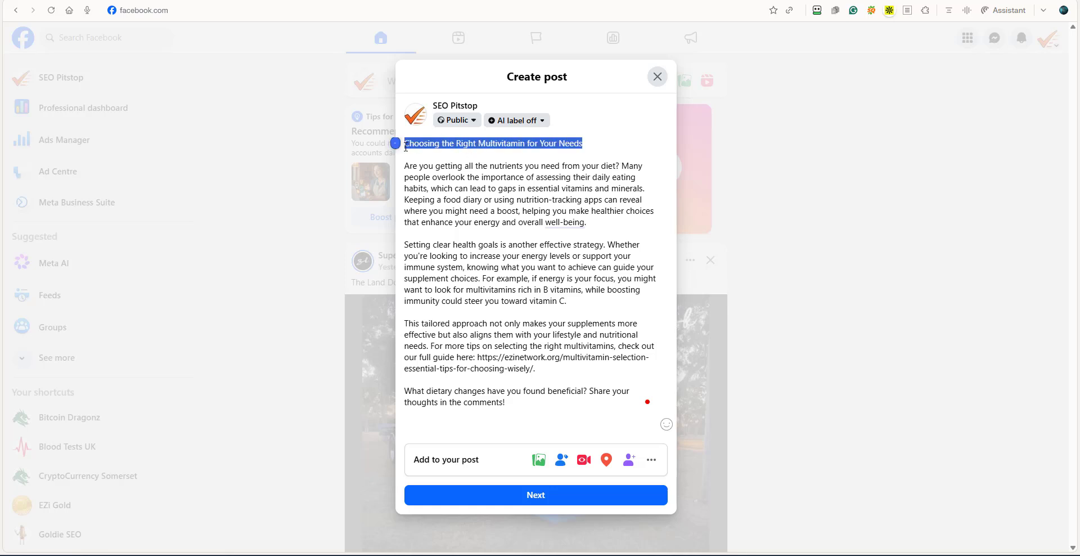
{"action": "left_click", "coordinate": [588, 143]}
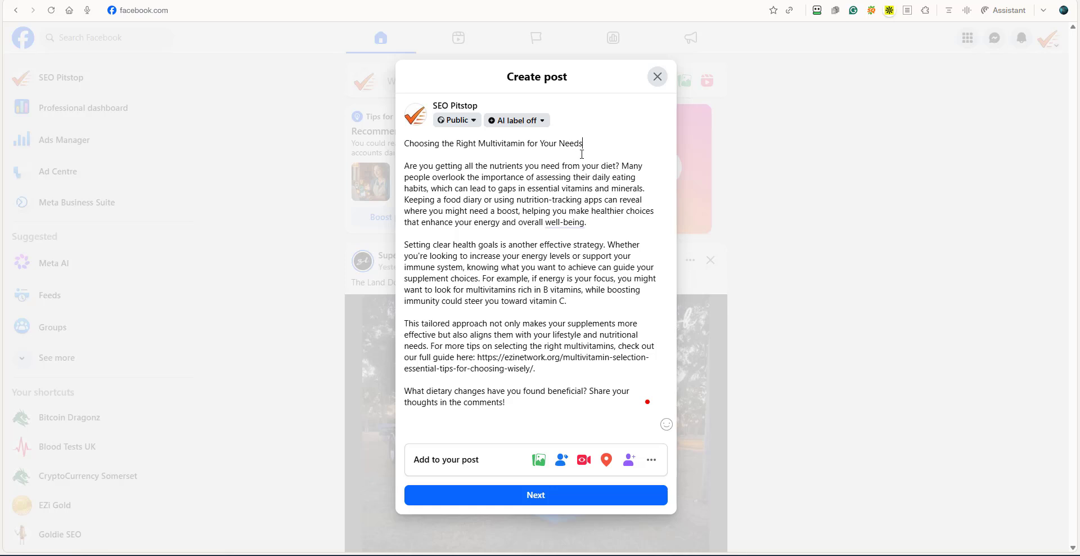
{"action": "type", "text": "."}
{"action": "left_click_drag", "start_coordinate": [585, 149], "coordinate": [404, 147]}
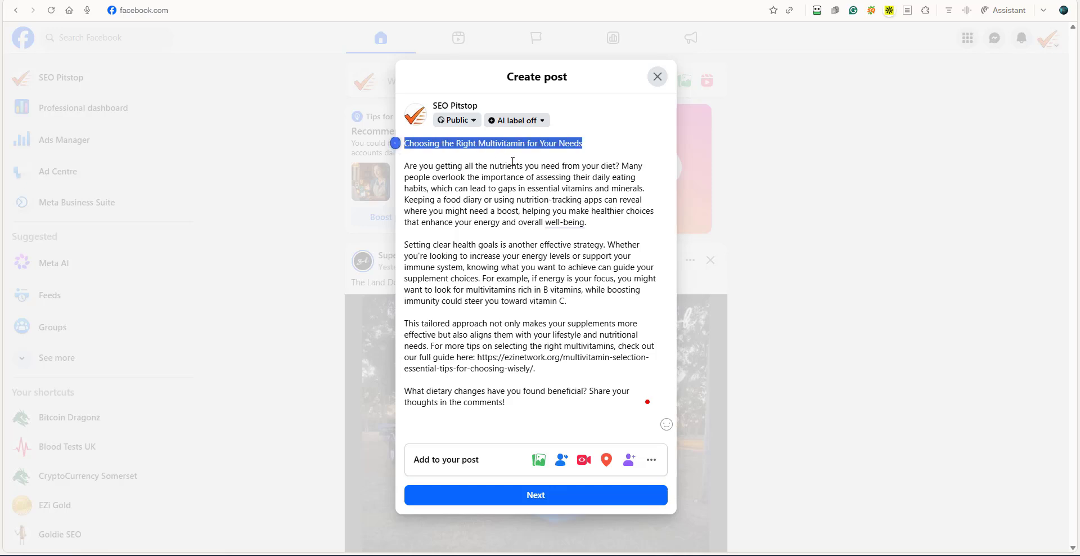
{"action": "right_click", "coordinate": [506, 147]}
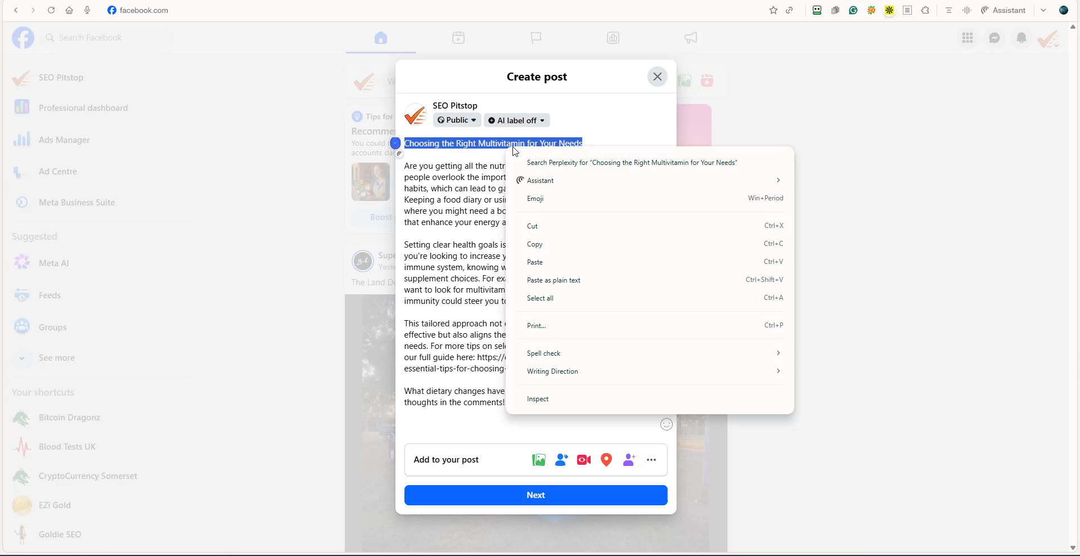
{"action": "left_click", "coordinate": [536, 245]}
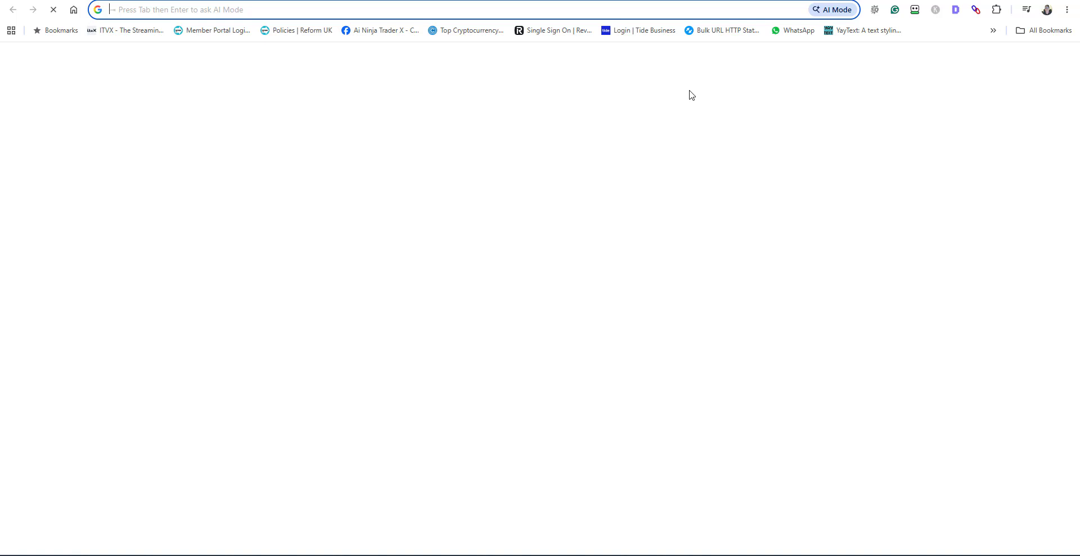
Open YayText in the other browser and replace its sample text with the copied title.
{"action": "left_click", "coordinate": [861, 30]}
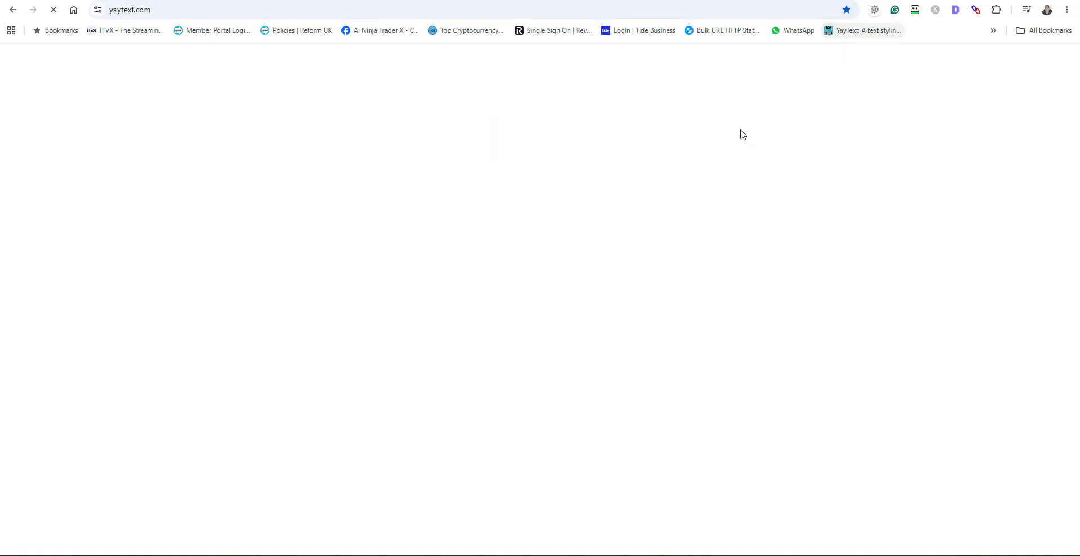
{"action": "left_click", "coordinate": [344, 252]}
{"action": "type", "text": "Hello text"}
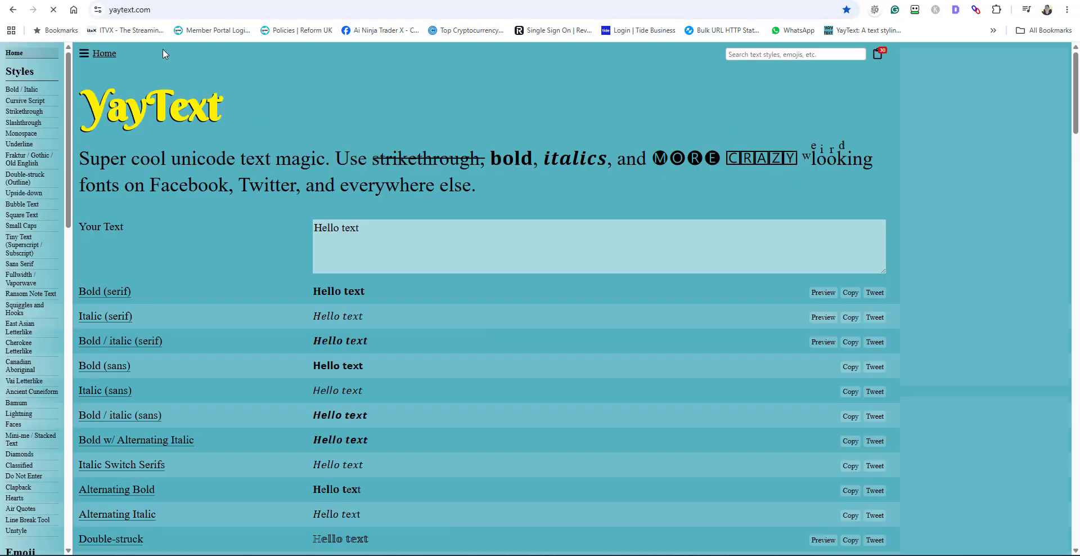
{"action": "type", "text": " string my old frie"}
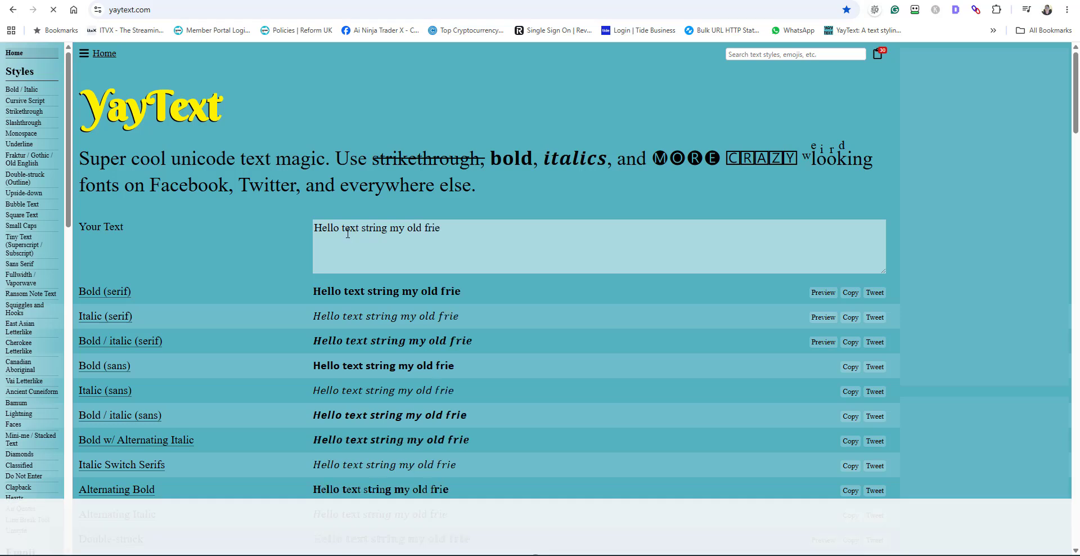
{"action": "key", "text": "ctrl+a"}
{"action": "key", "text": "BackSpace"}
{"action": "right_click", "coordinate": [360, 232]}
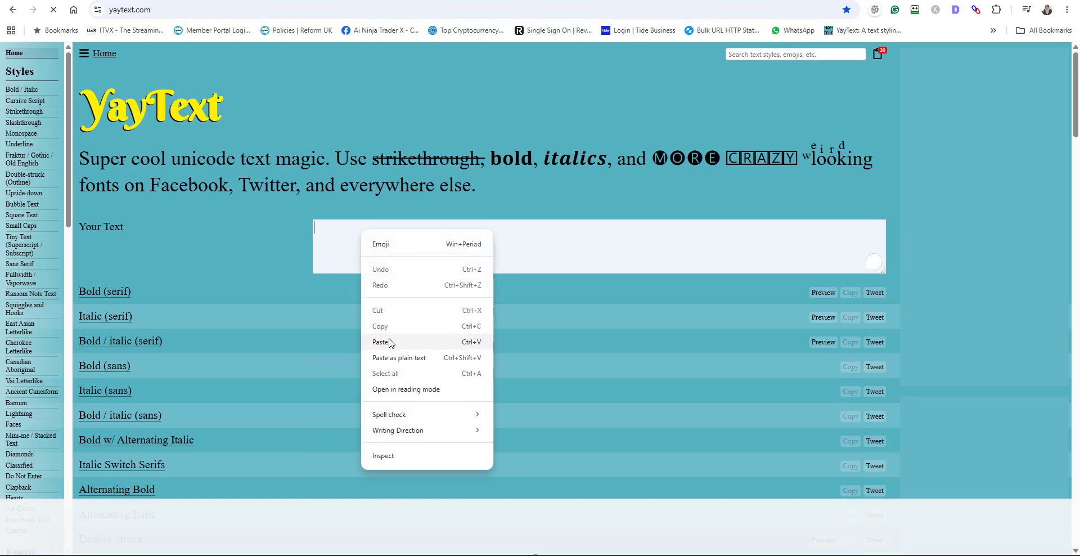
{"action": "left_click", "coordinate": [381, 340]}
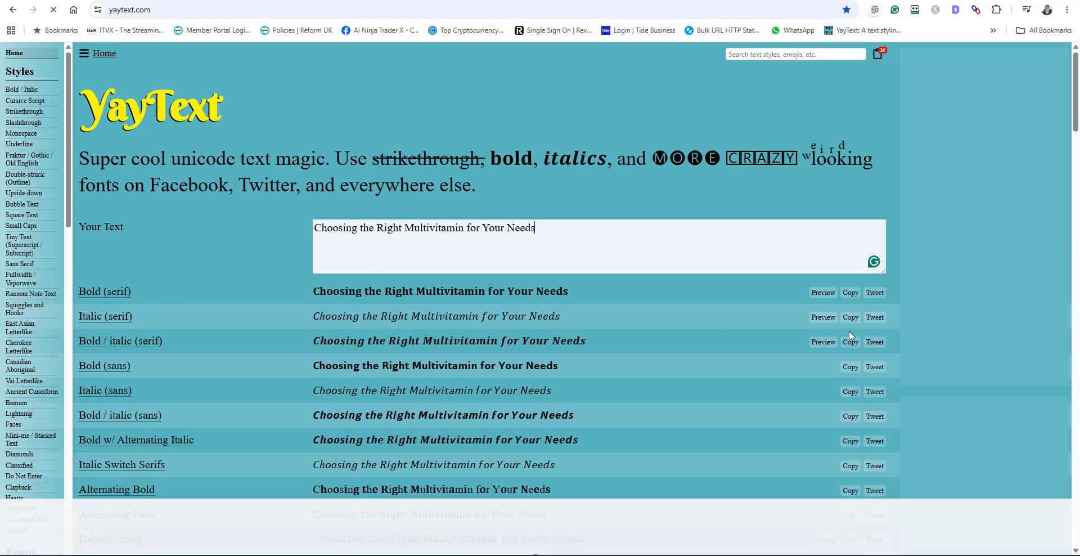
Copy the Bold (serif) version of the title and paste it over the plain title in the Facebook post.
{"action": "left_click", "coordinate": [848, 293]}
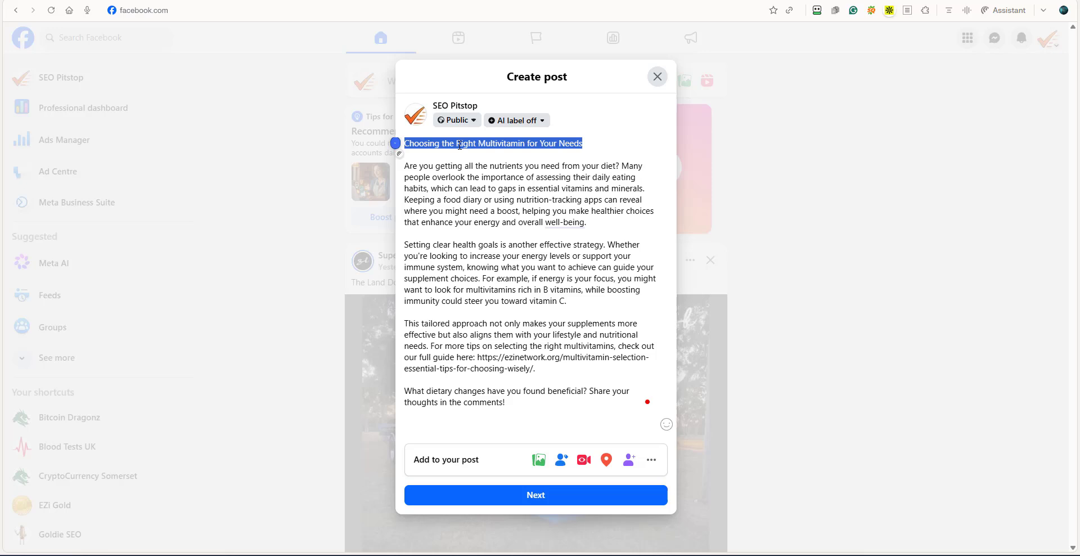
{"action": "right_click", "coordinate": [459, 145]}
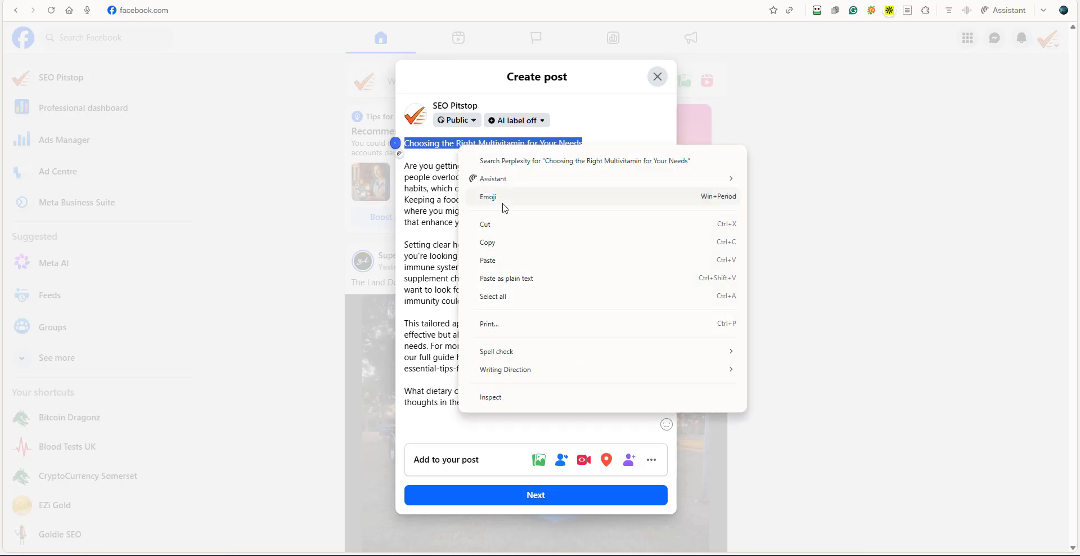
{"action": "left_click", "coordinate": [489, 258]}
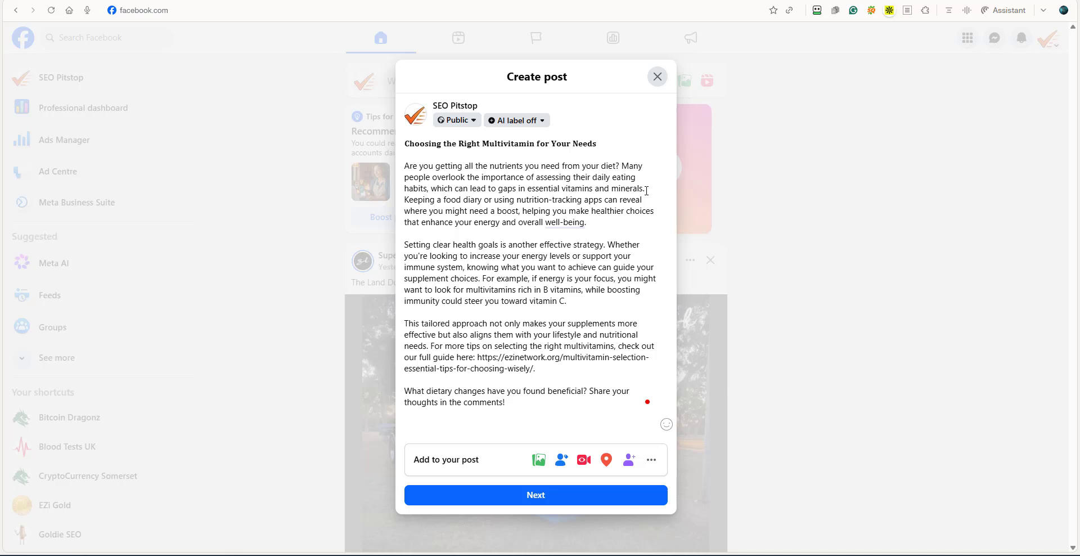
Split the first body paragraph after "vitamins and minerals." so that "Keeping a food diary" starts a separate paragraph.
{"action": "triple_click", "coordinate": [614, 187]}
{"action": "left_click", "coordinate": [648, 189]}
{"action": "key", "text": "Return"}
{"action": "key", "text": "Return"}
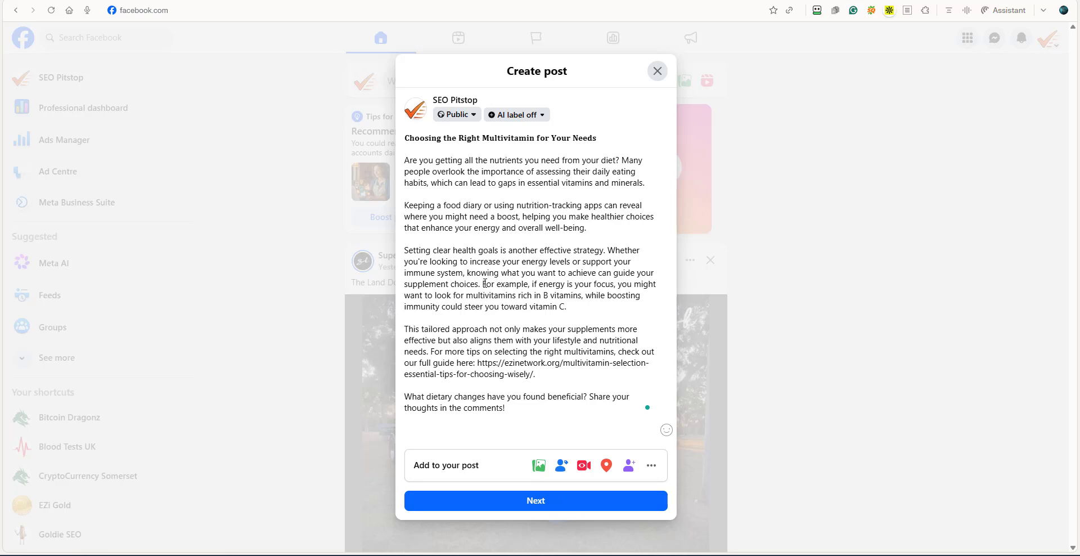
Split the "Setting clear health goals" paragraph after "supplement choices." so that "For example" starts a separate paragraph.
{"action": "triple_click", "coordinate": [489, 283]}
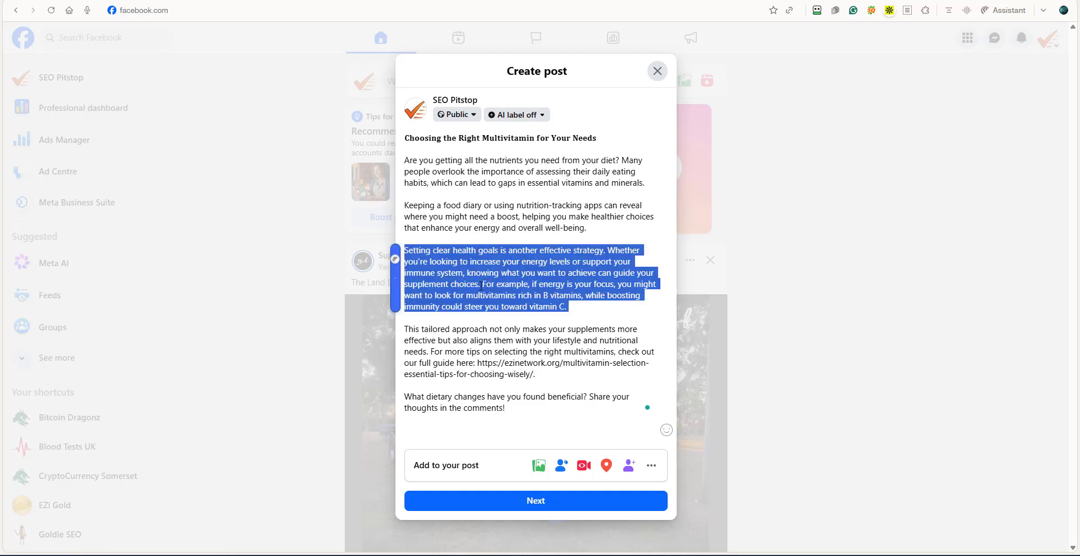
{"action": "left_click", "coordinate": [484, 284]}
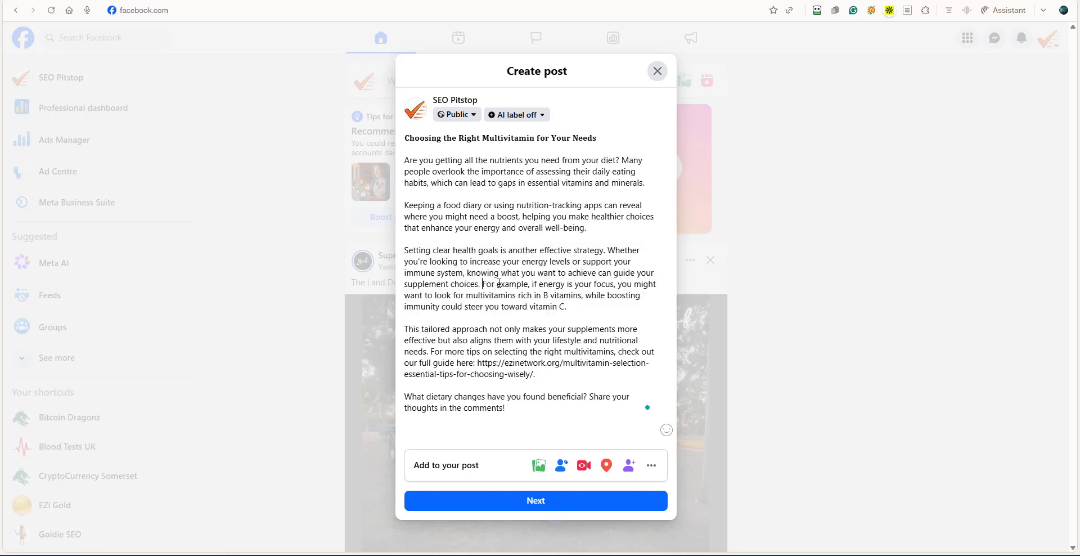
{"action": "key", "text": "Return"}
{"action": "key", "text": "Return"}
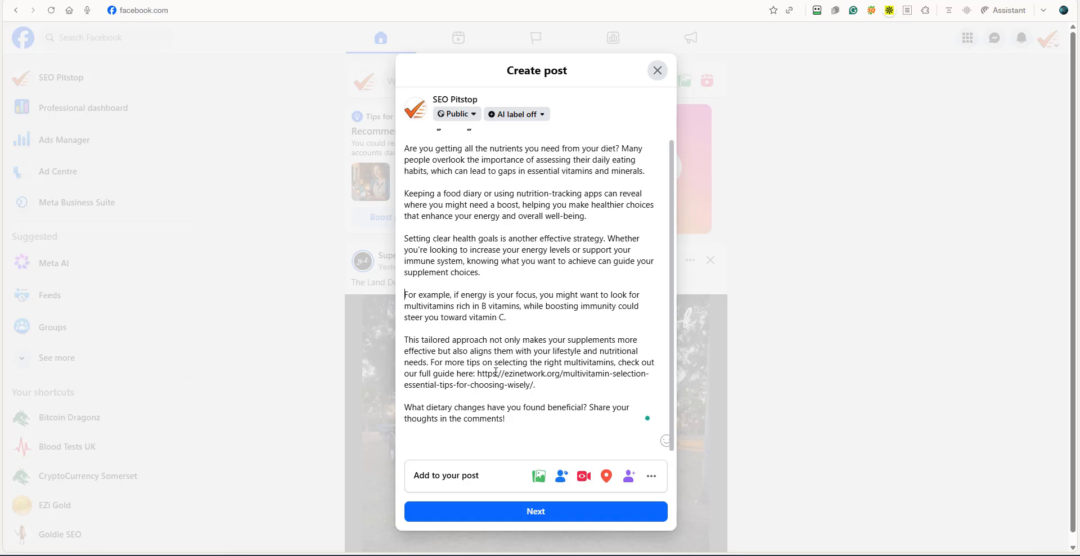
Start a separate paragraph at "For more tips on selecting" and delete the full stop after the article link.
{"action": "left_click", "coordinate": [431, 362]}
{"action": "key", "text": "Return"}
{"action": "key", "text": "Return"}
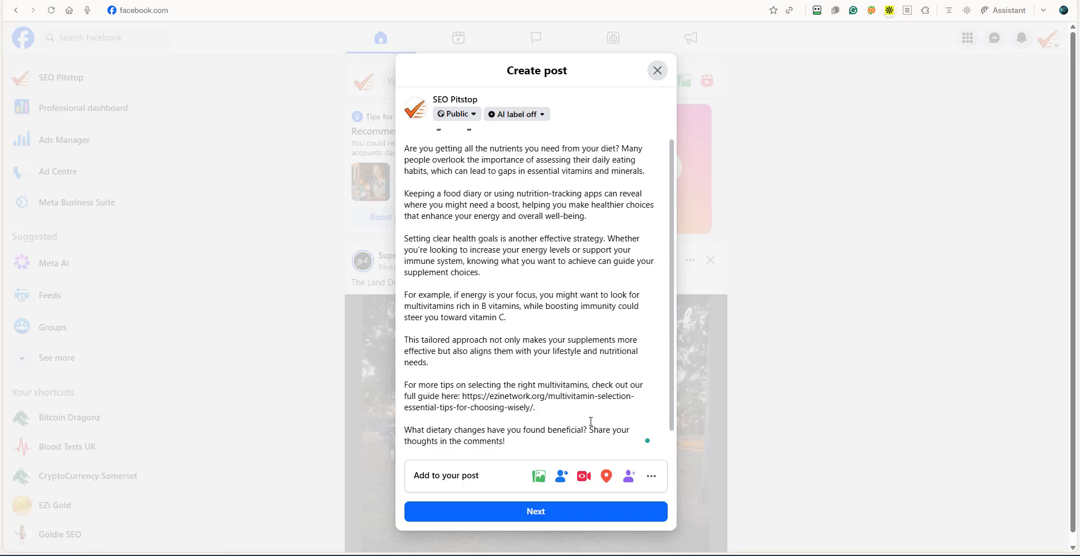
{"action": "key", "text": "BackSpace"}
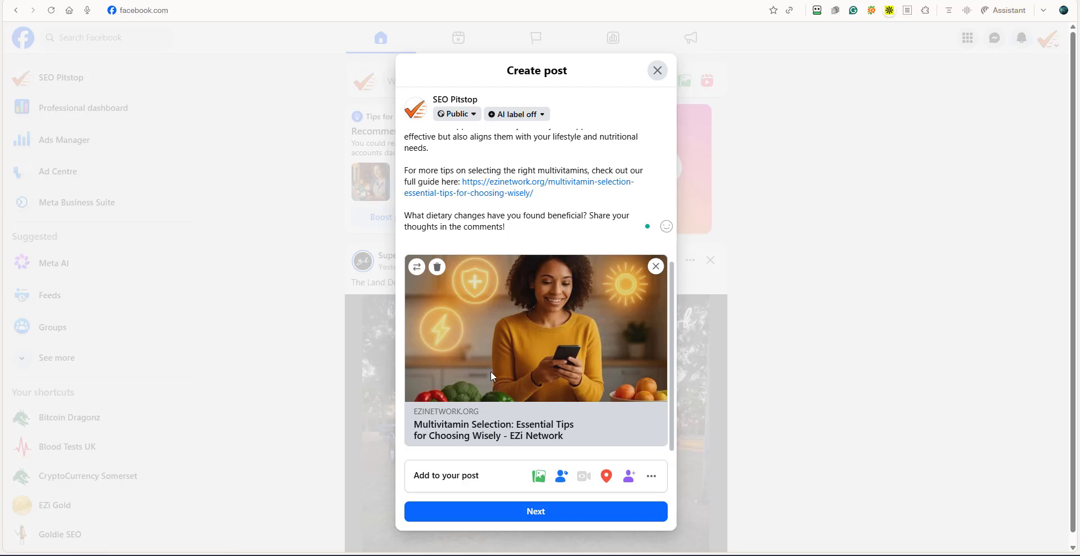
Publish the Facebook post and mark it as done in Social Ninja on the WordPress article.
{"action": "scroll", "coordinate": [508, 281], "scroll_direction": "up", "scroll_amount": 5}
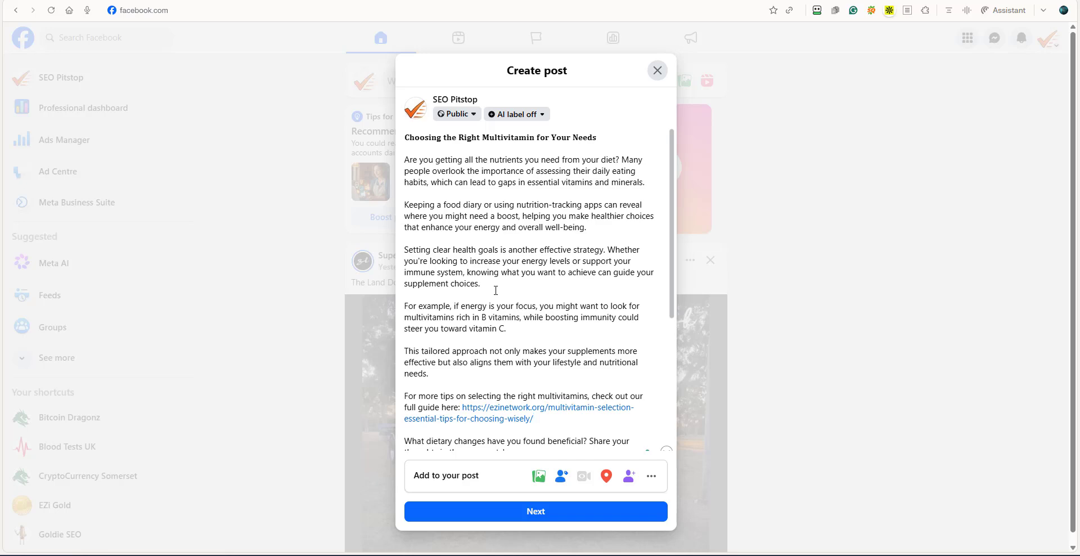
{"action": "scroll", "coordinate": [495, 290], "scroll_direction": "down", "scroll_amount": 5}
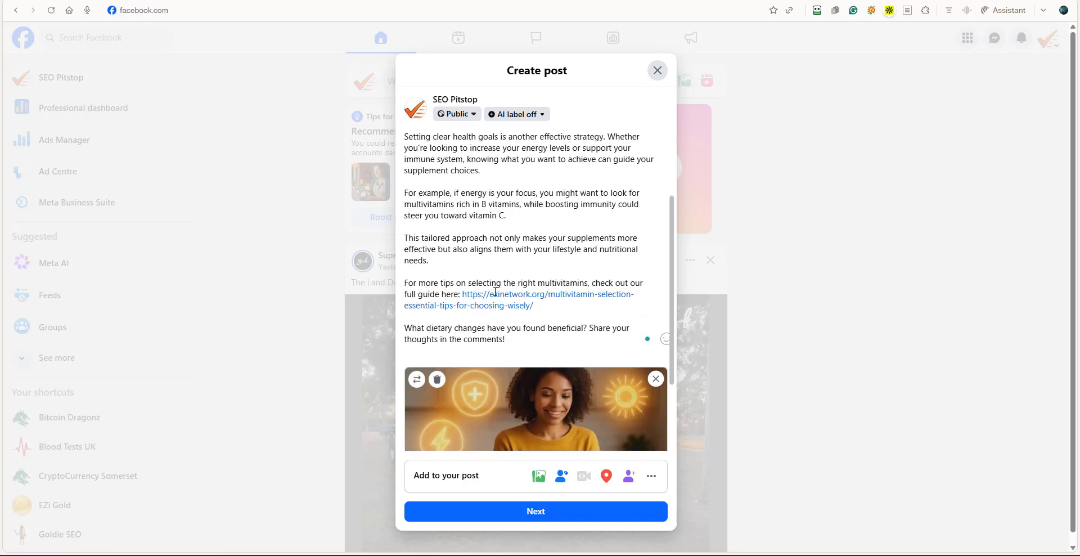
{"action": "left_click", "coordinate": [528, 513]}
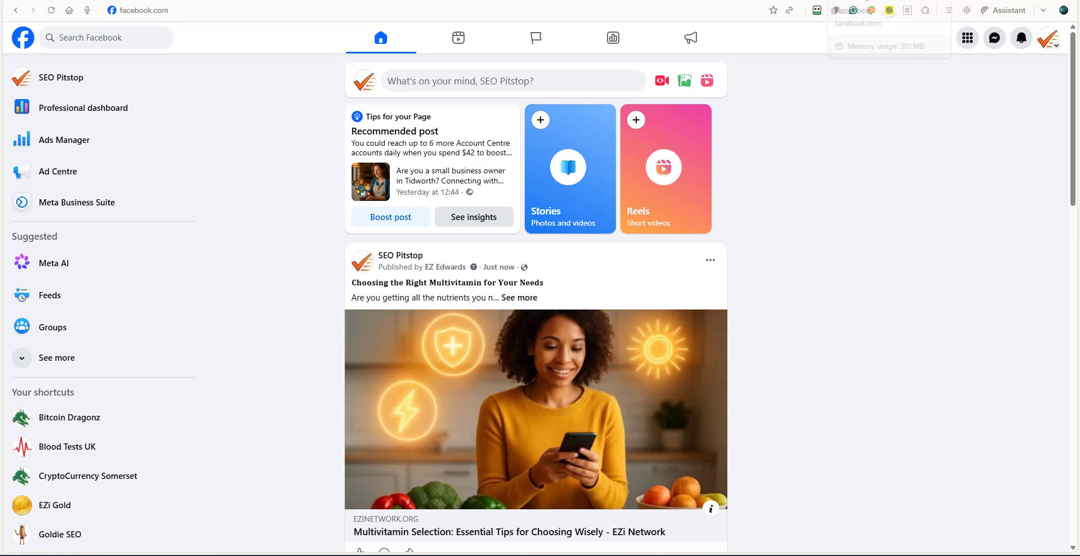
{"action": "left_click", "coordinate": [848, 1]}
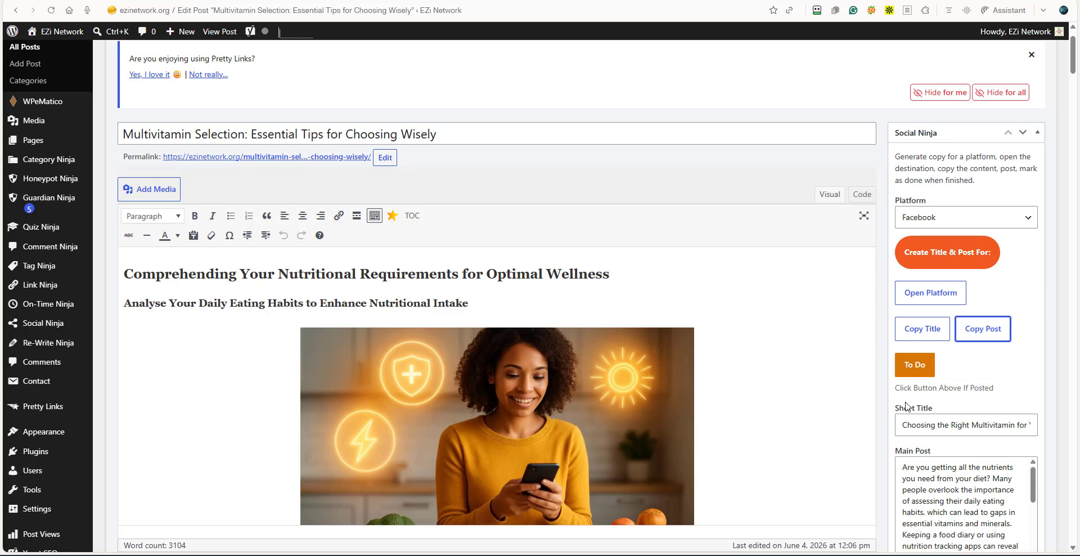
{"action": "left_click", "coordinate": [912, 369]}
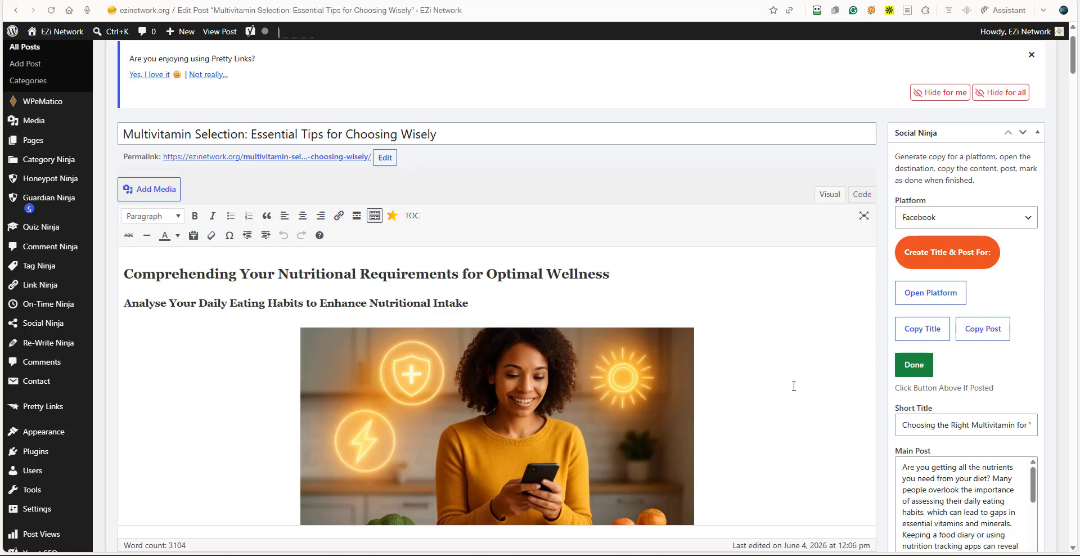
Generate the LinkedIn title and post in Social Ninja, and start a new post on LinkedIn's Website Scoops page.
{"action": "left_click", "coordinate": [1030, 221]}
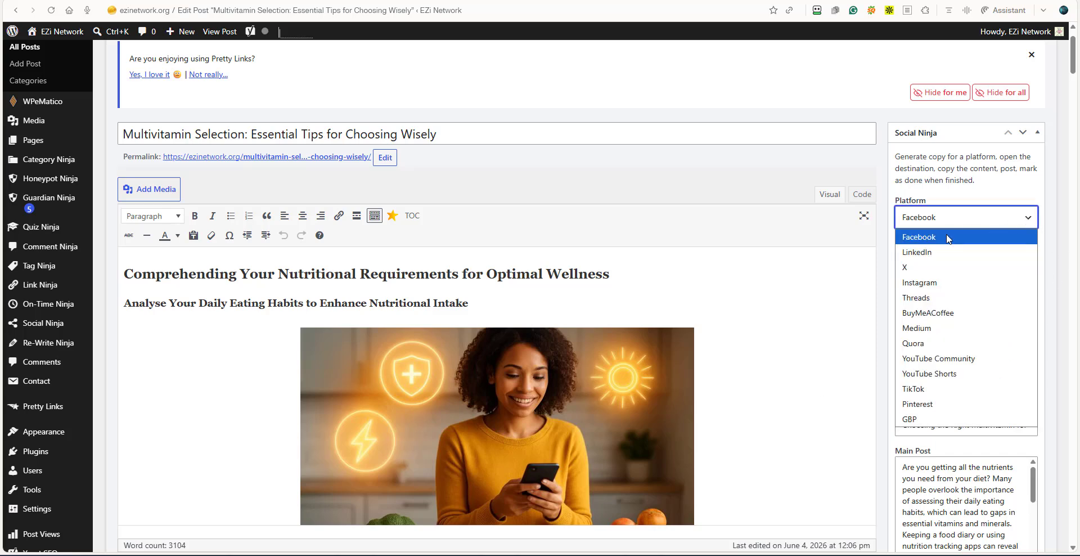
{"action": "left_click", "coordinate": [913, 253]}
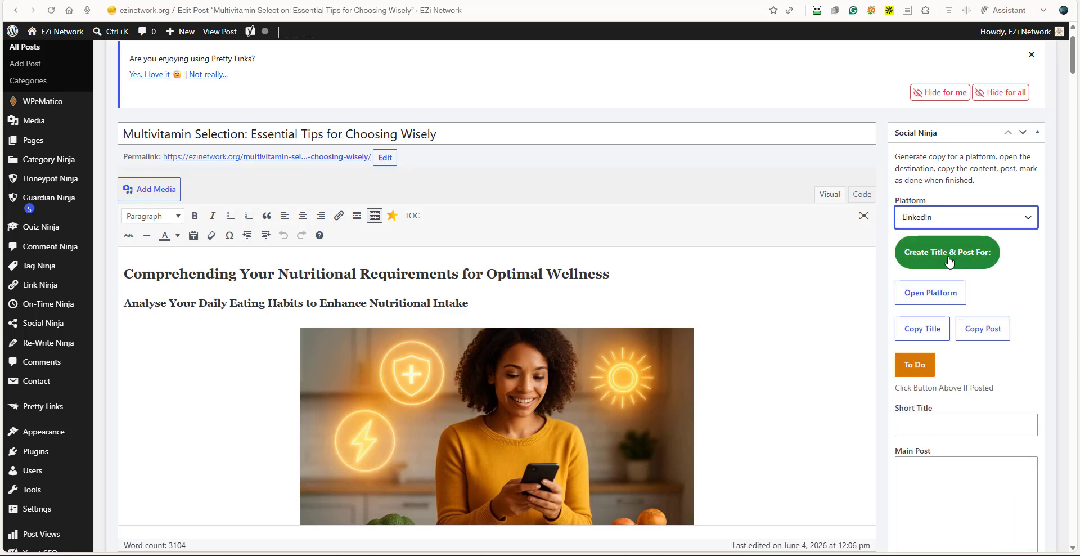
{"action": "left_click", "coordinate": [920, 300]}
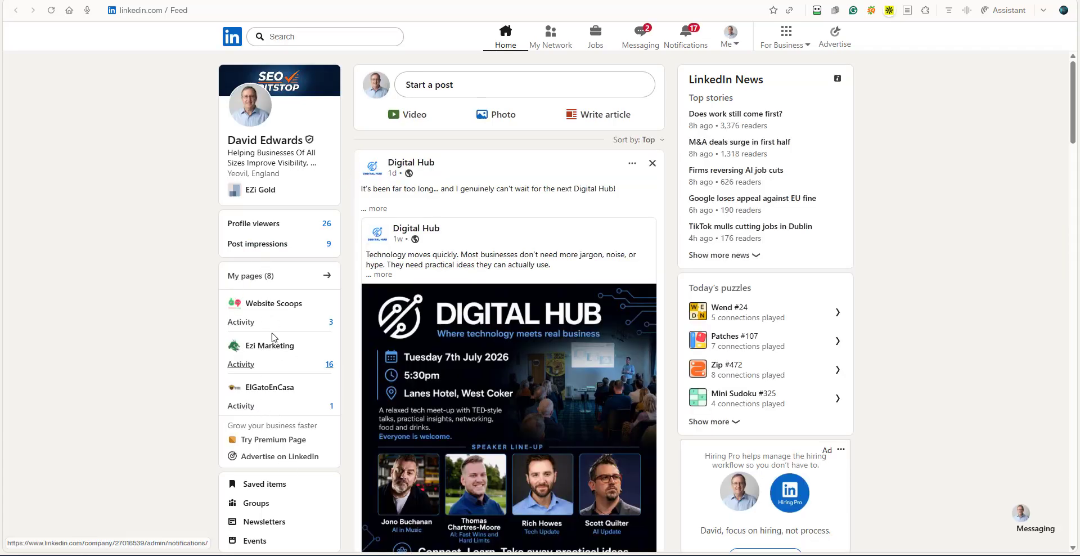
{"action": "left_click", "coordinate": [274, 304]}
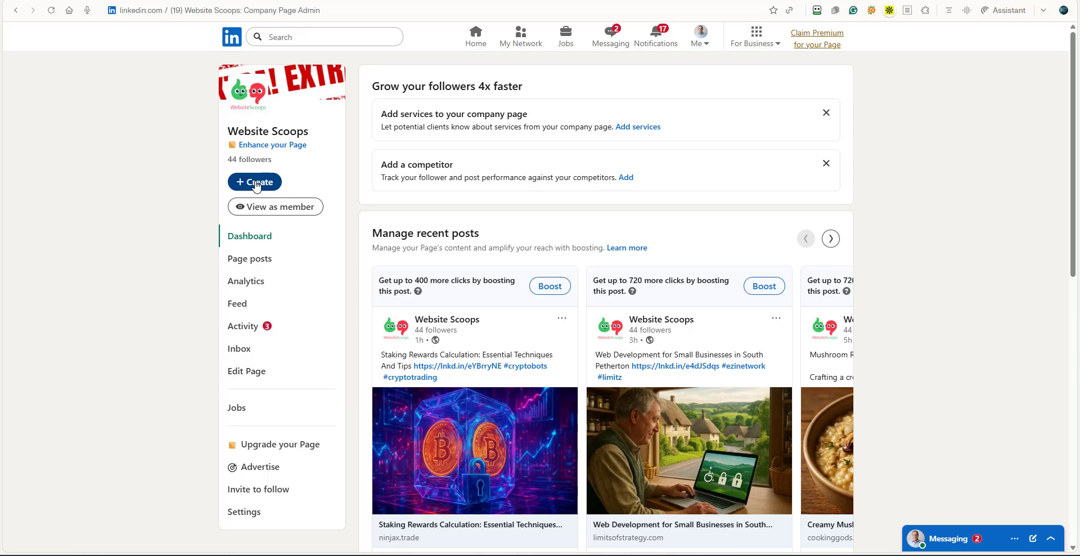
{"action": "left_click", "coordinate": [256, 182]}
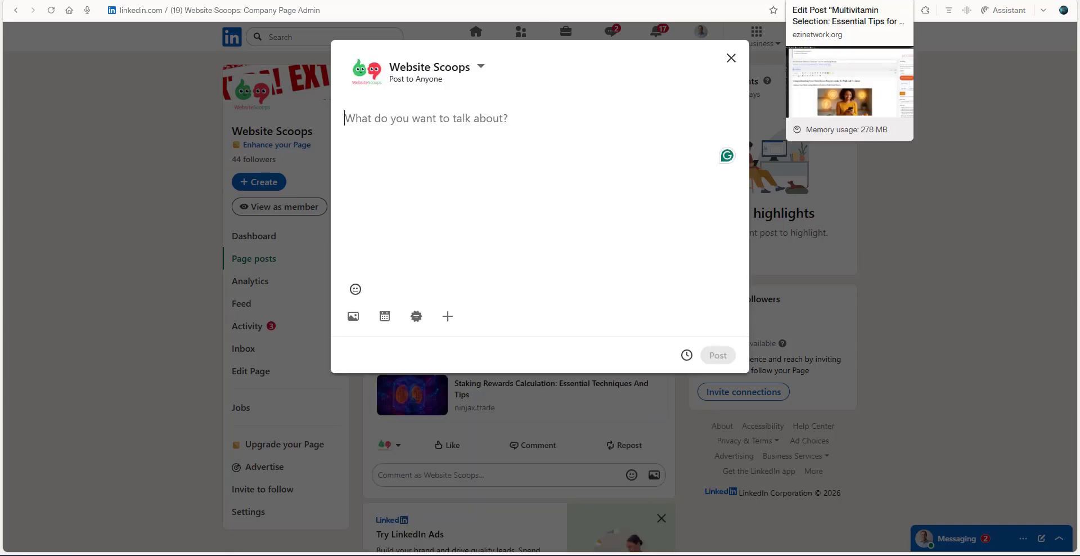
Copy the generated LinkedIn title from Social Ninja and paste it into the Website Scoops post.
{"action": "left_click", "coordinate": [833, 0]}
{"action": "left_click", "coordinate": [922, 328]}
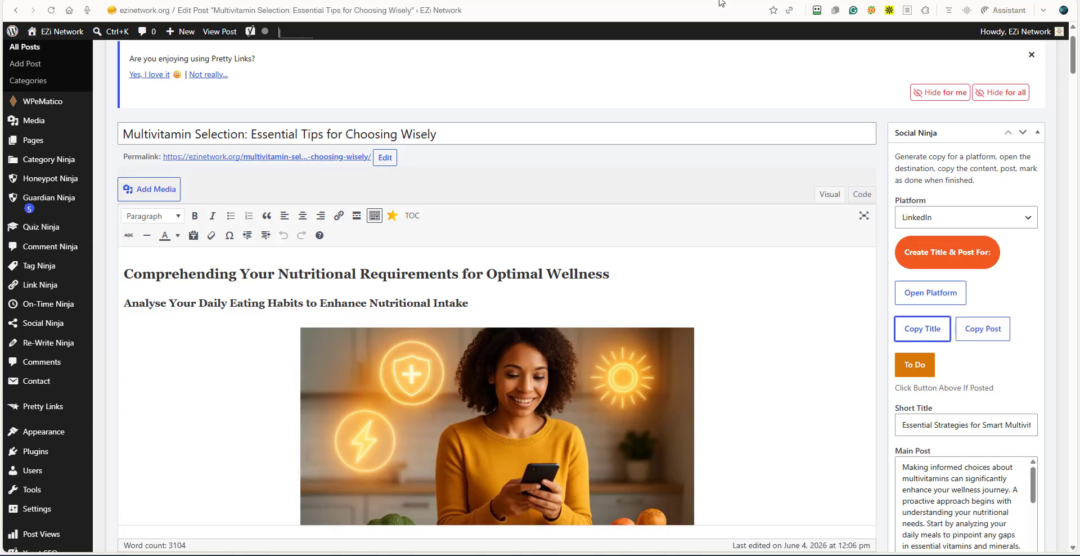
{"action": "left_click", "coordinate": [912, 0]}
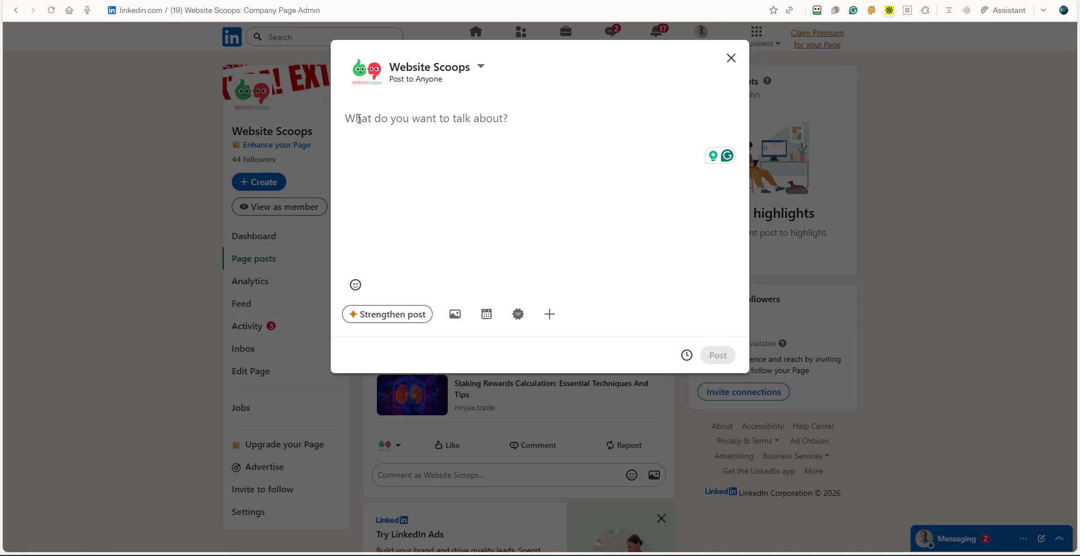
{"action": "right_click", "coordinate": [358, 119]}
{"action": "left_click", "coordinate": [401, 244]}
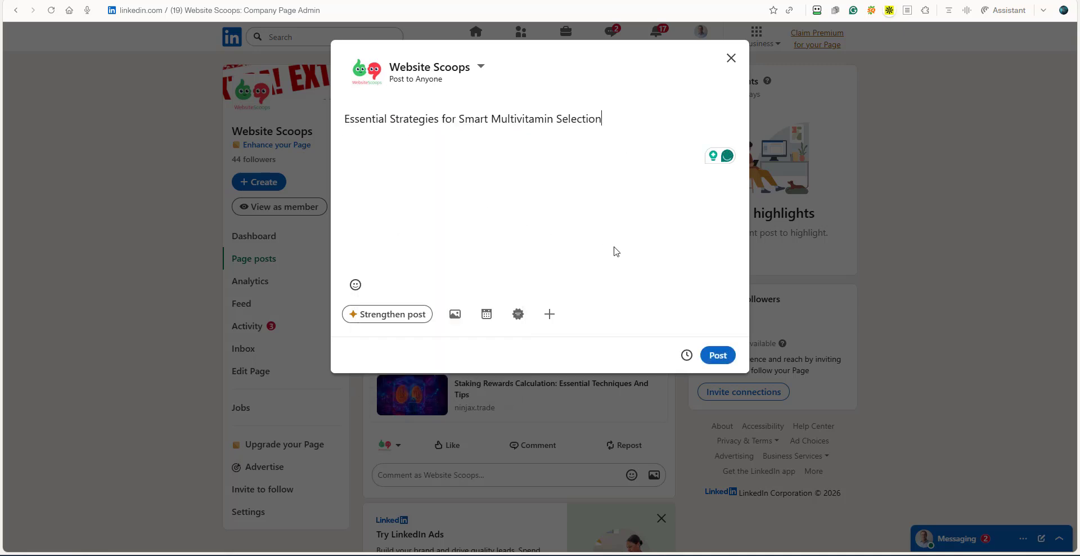
Add a blank line under the title, copy the main post from Social Ninja and paste it there.
{"action": "key", "text": "Return"}
{"action": "key", "text": "Return"}
{"action": "left_click", "coordinate": [788, 0]}
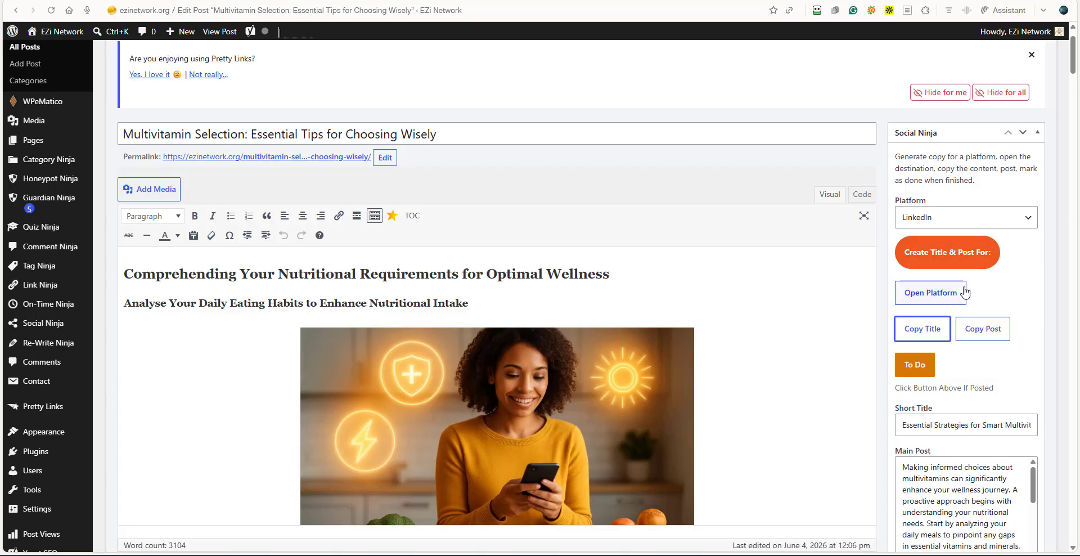
{"action": "left_click", "coordinate": [983, 333]}
{"action": "left_click", "coordinate": [843, 1]}
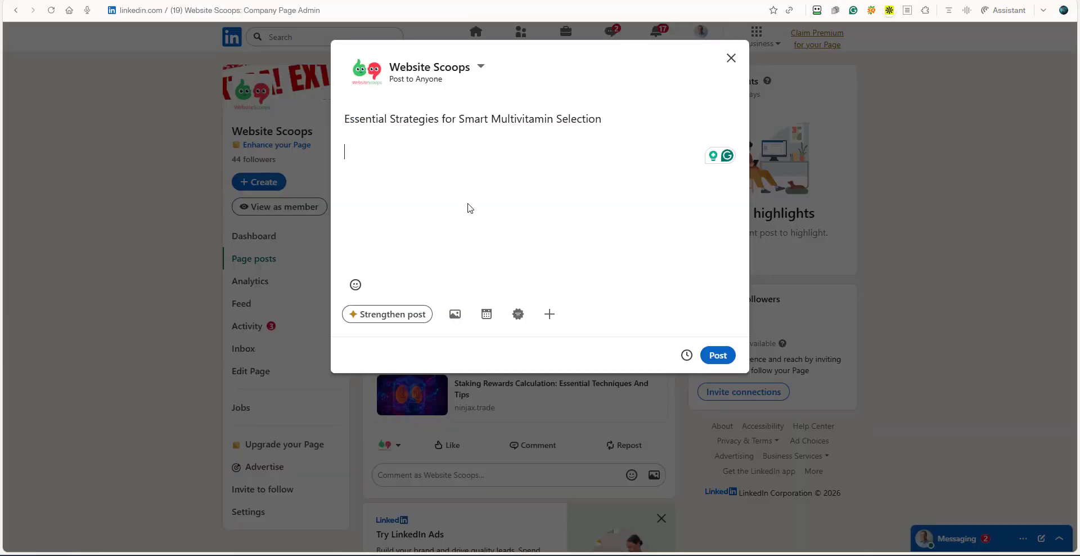
{"action": "right_click", "coordinate": [357, 149]}
{"action": "left_click", "coordinate": [402, 272]}
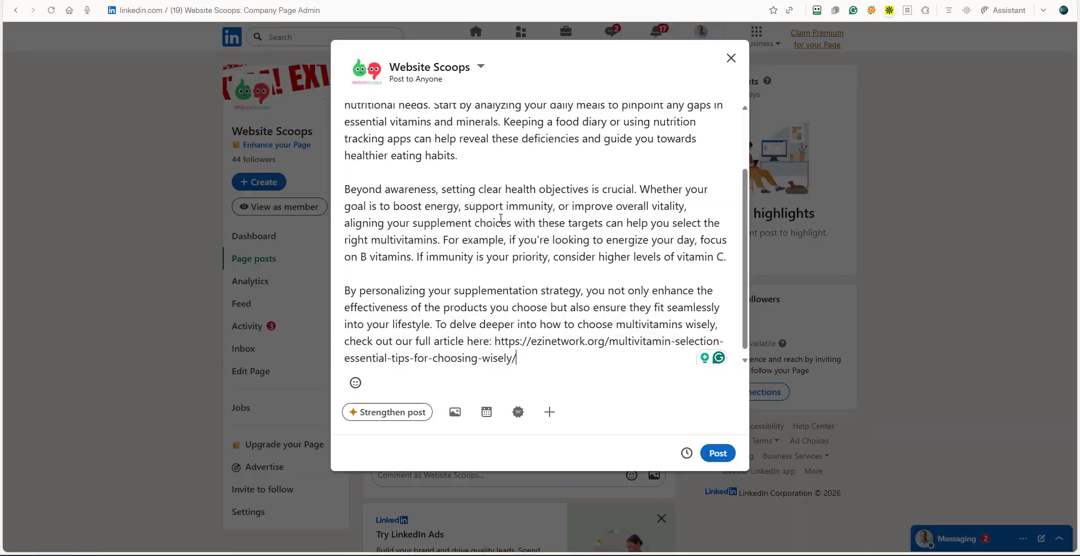
Accept the Grammarly spellings "analysing", "energise" and "personalising" in the LinkedIn post.
{"action": "scroll", "coordinate": [510, 270], "scroll_direction": "up", "scroll_amount": 1}
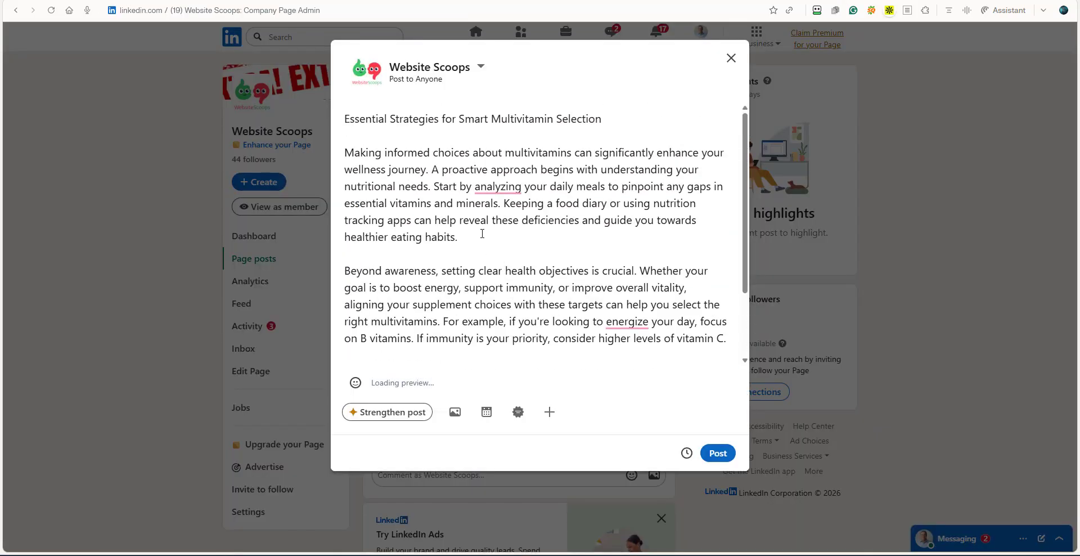
{"action": "mouse_move", "coordinate": [494, 189]}
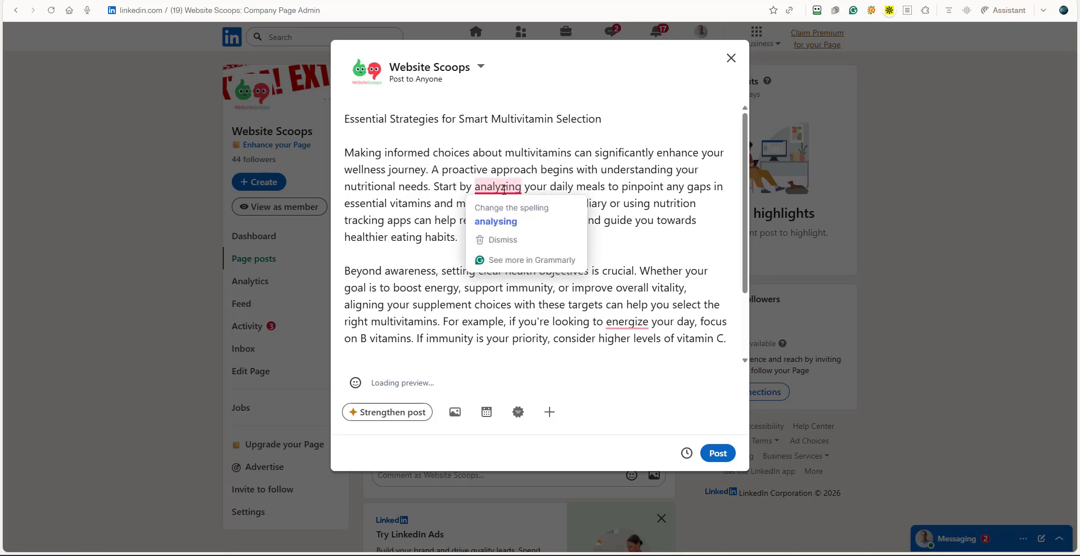
{"action": "left_click", "coordinate": [495, 221]}
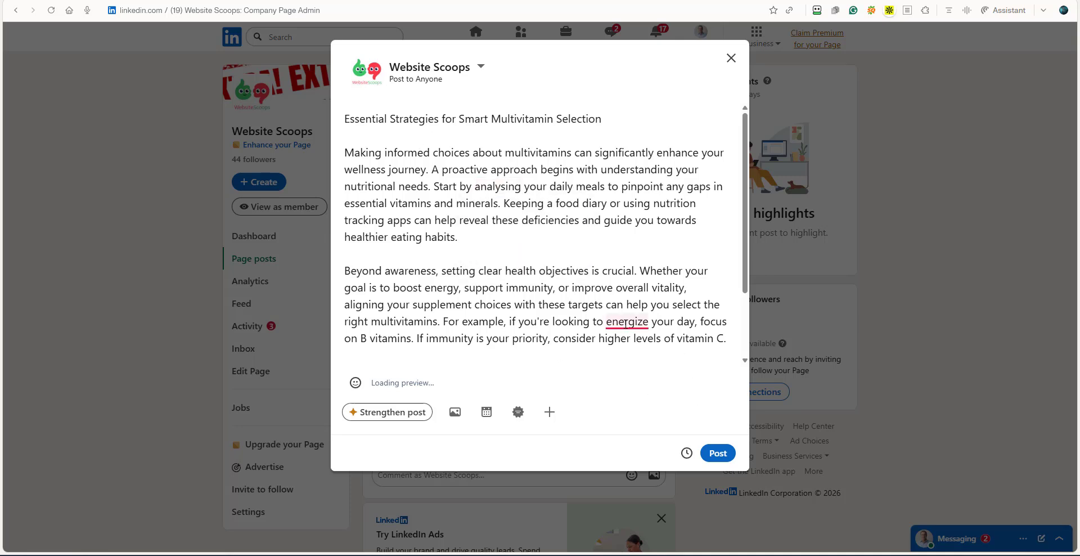
{"action": "mouse_move", "coordinate": [627, 322]}
{"action": "left_click", "coordinate": [638, 354]}
{"action": "scroll", "coordinate": [471, 253], "scroll_direction": "down", "scroll_amount": 2}
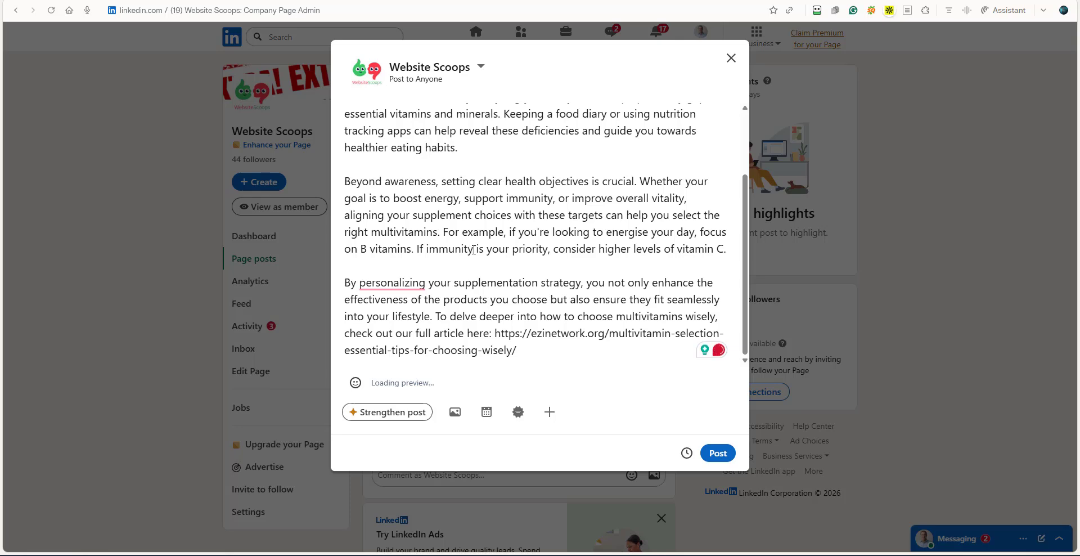
{"action": "mouse_move", "coordinate": [402, 284]}
{"action": "left_click", "coordinate": [444, 316]}
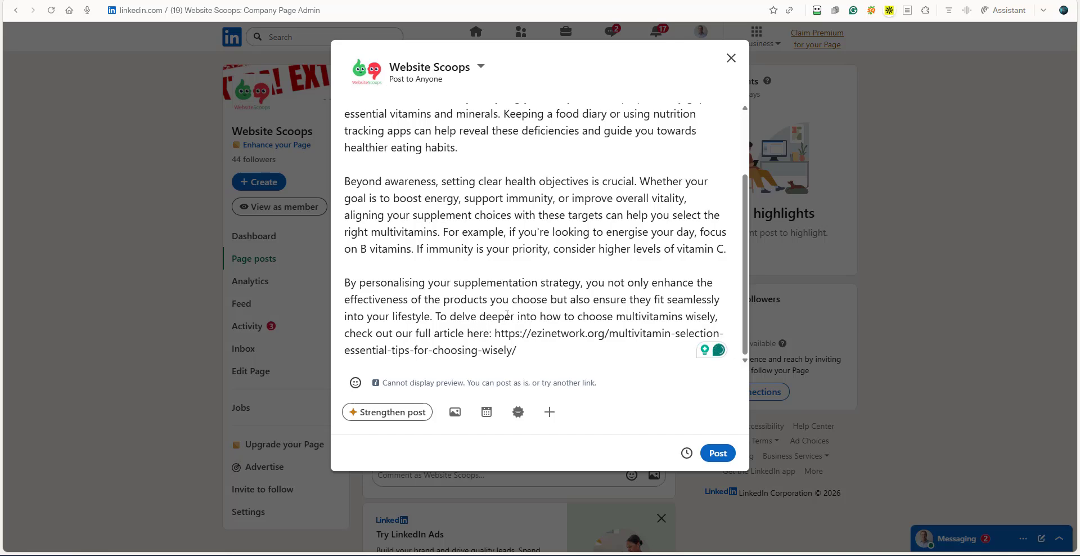
Split the last paragraph after "into your lifestyle." so that "To delve deeper" starts a separate paragraph.
{"action": "scroll", "coordinate": [509, 309], "scroll_direction": "up", "scroll_amount": 3}
{"action": "scroll", "coordinate": [508, 309], "scroll_direction": "down", "scroll_amount": 3}
{"action": "key", "text": "Return"}
{"action": "key", "text": "Return"}
{"action": "scroll", "coordinate": [512, 325], "scroll_direction": "down", "scroll_amount": 1}
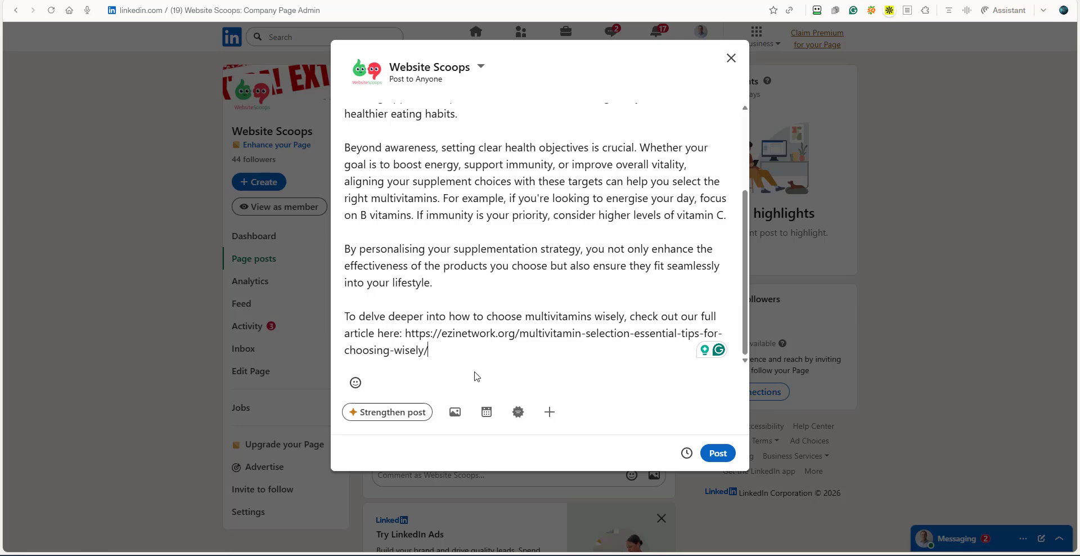
Delete the entire text of the LinkedIn post.
{"action": "scroll", "coordinate": [556, 294], "scroll_direction": "up", "scroll_amount": 3}
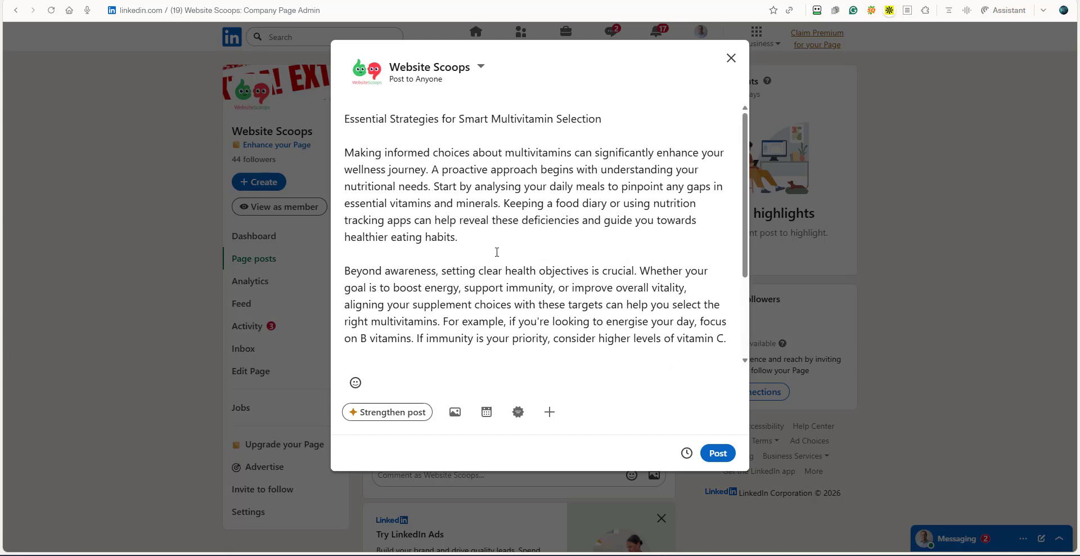
{"action": "scroll", "coordinate": [485, 294], "scroll_direction": "down", "scroll_amount": 3}
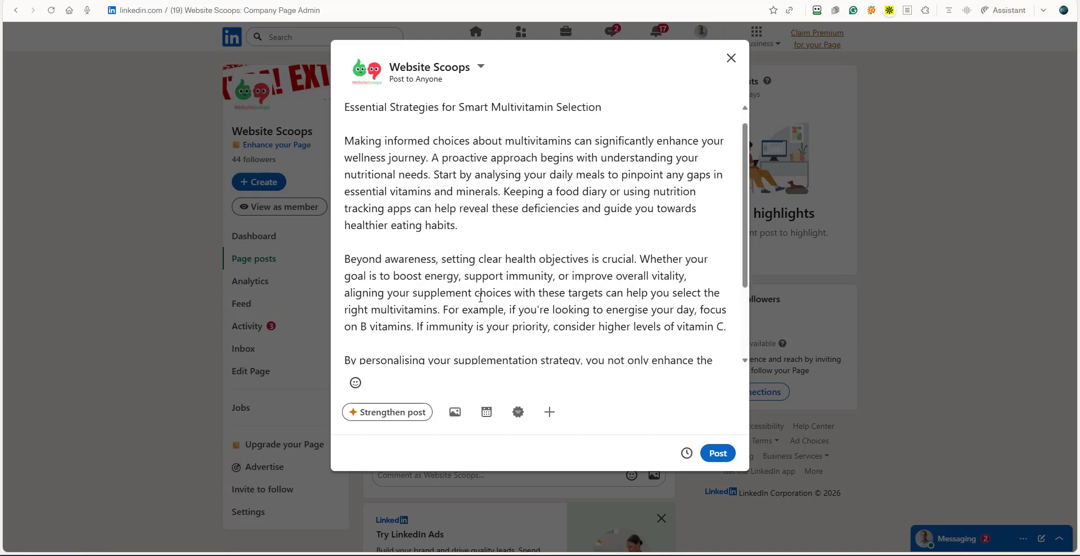
{"action": "left_click", "coordinate": [481, 295]}
{"action": "left_click", "coordinate": [432, 350]}
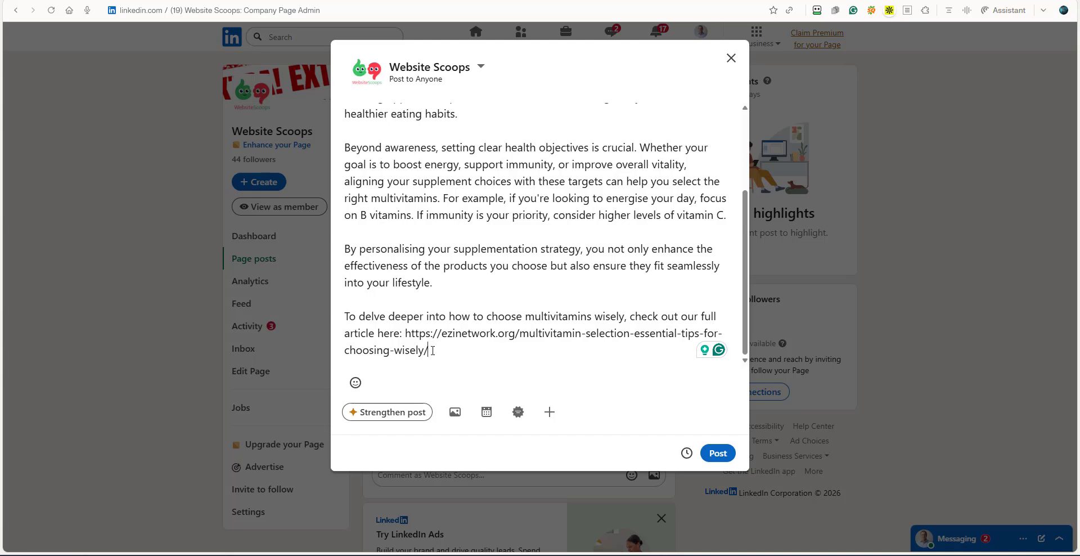
{"action": "left_click_drag", "start_coordinate": [433, 351], "coordinate": [341, 186]}
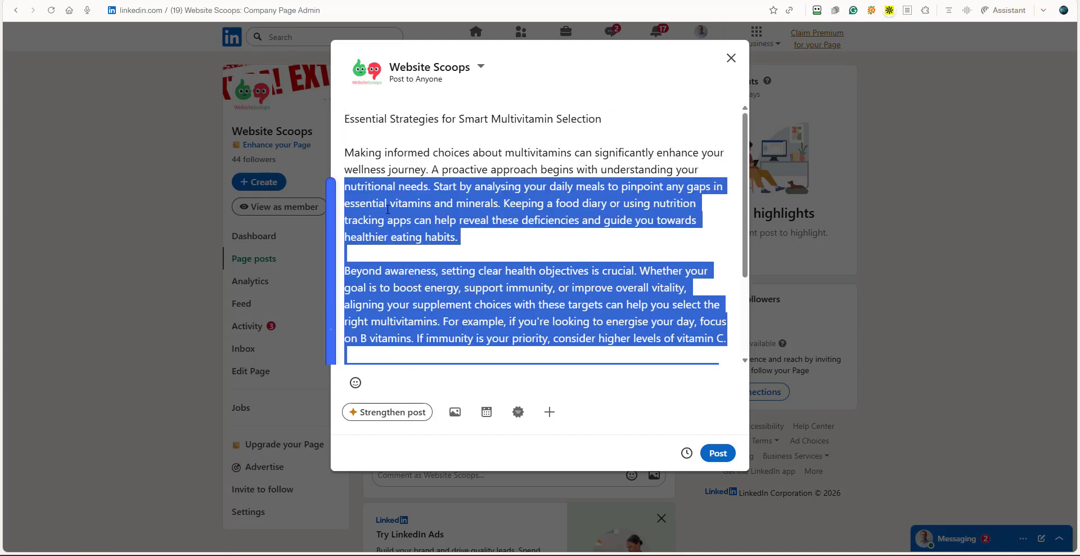
{"action": "left_click", "coordinate": [444, 239]}
{"action": "key", "text": "ctrl+a"}
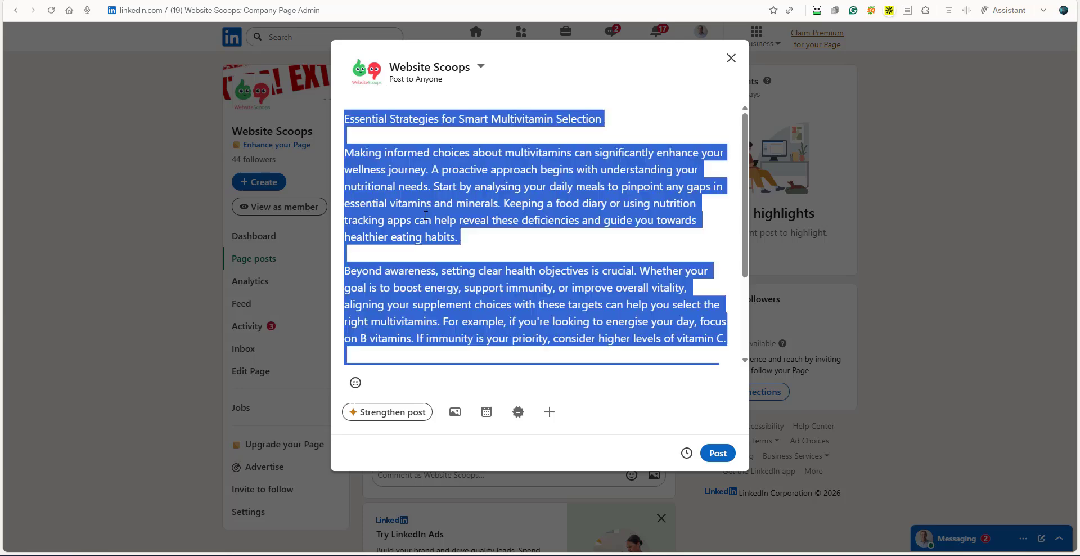
{"action": "key", "text": "BackSpace"}
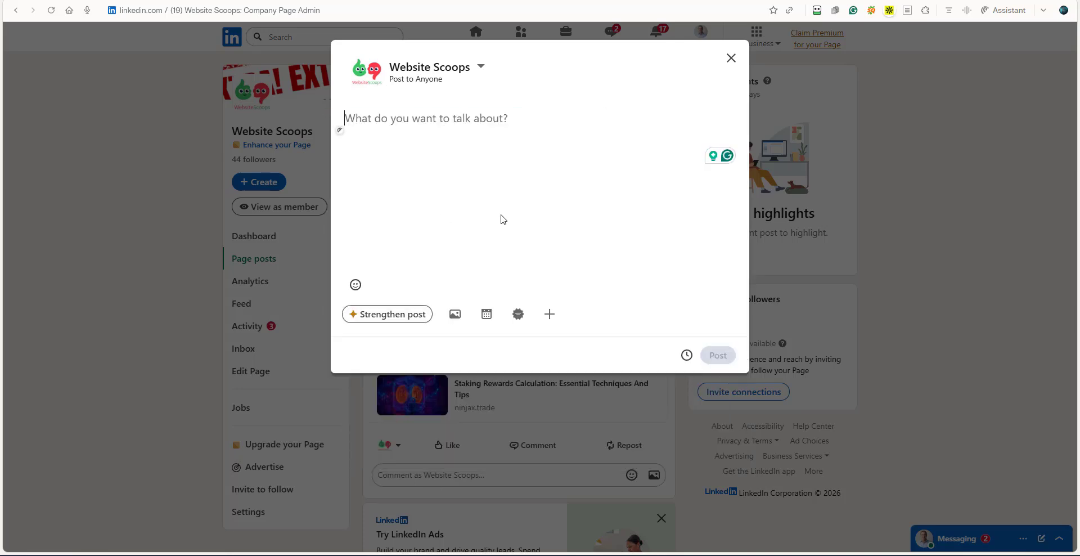
Copy the short title from Social Ninja and paste it into the empty LinkedIn post, followed by a blank line.
{"action": "key", "text": "ctrl+w"}
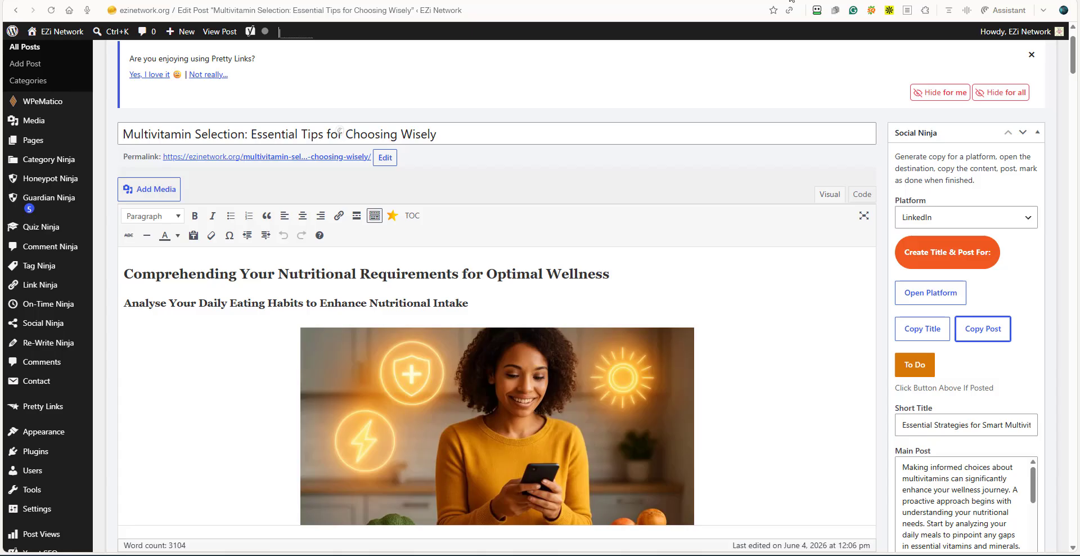
{"action": "left_click", "coordinate": [923, 328]}
{"action": "key", "text": "ctrl+Tab"}
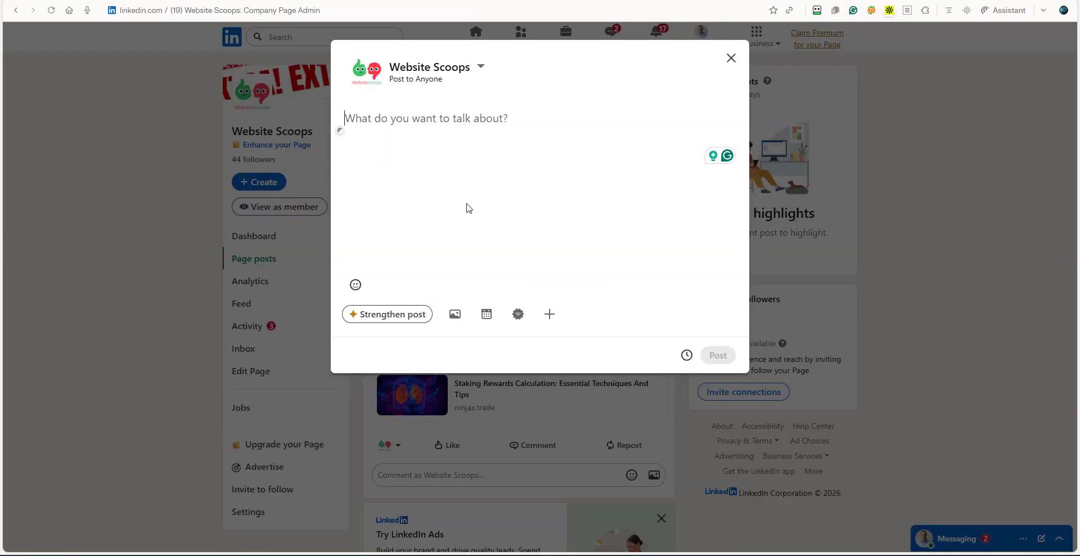
{"action": "right_click", "coordinate": [366, 123]}
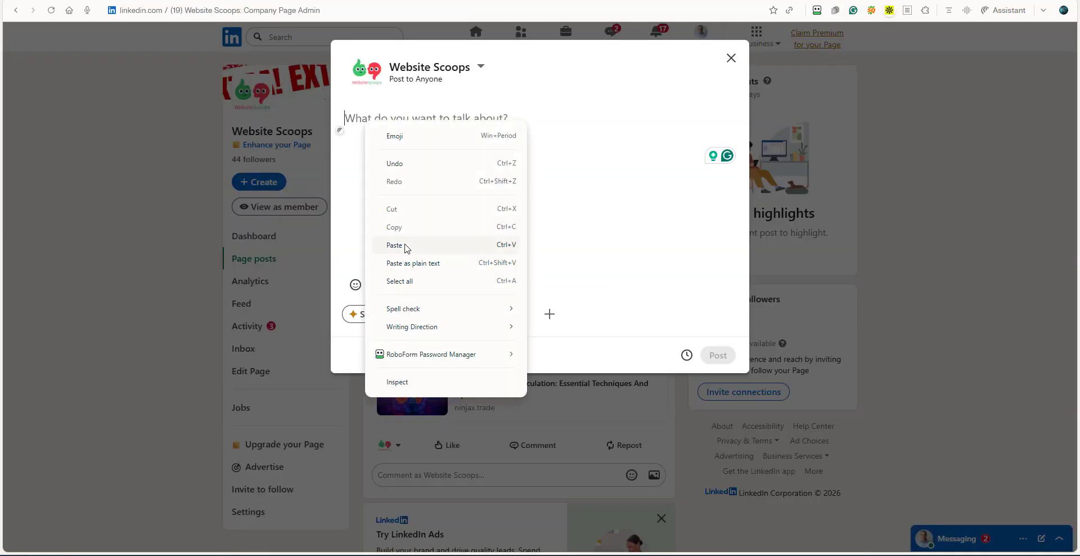
{"action": "left_click", "coordinate": [402, 245]}
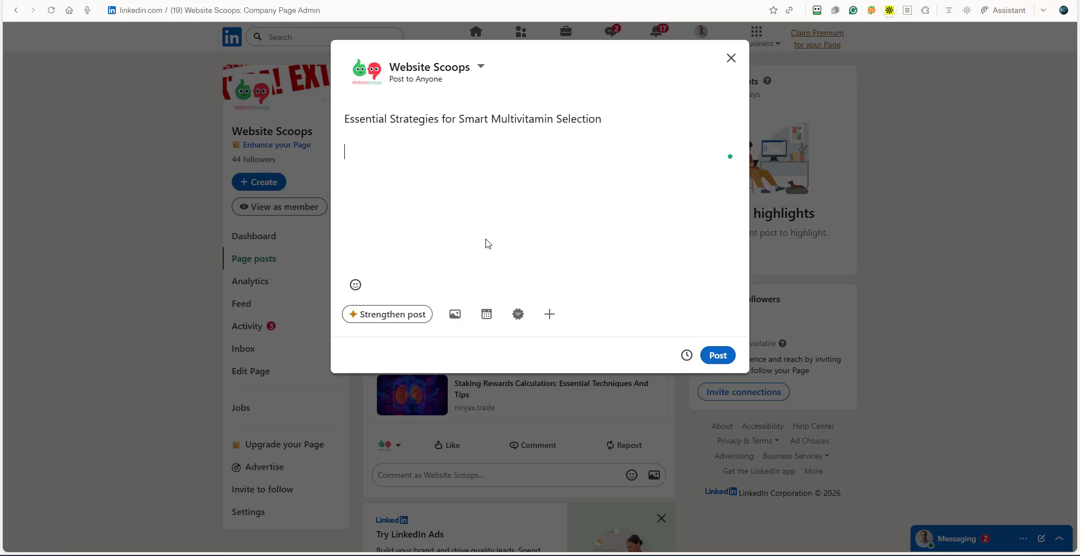
Copy the main post from Social Ninja and paste it below the title in the LinkedIn post.
{"action": "key", "text": "ctrl+Tab"}
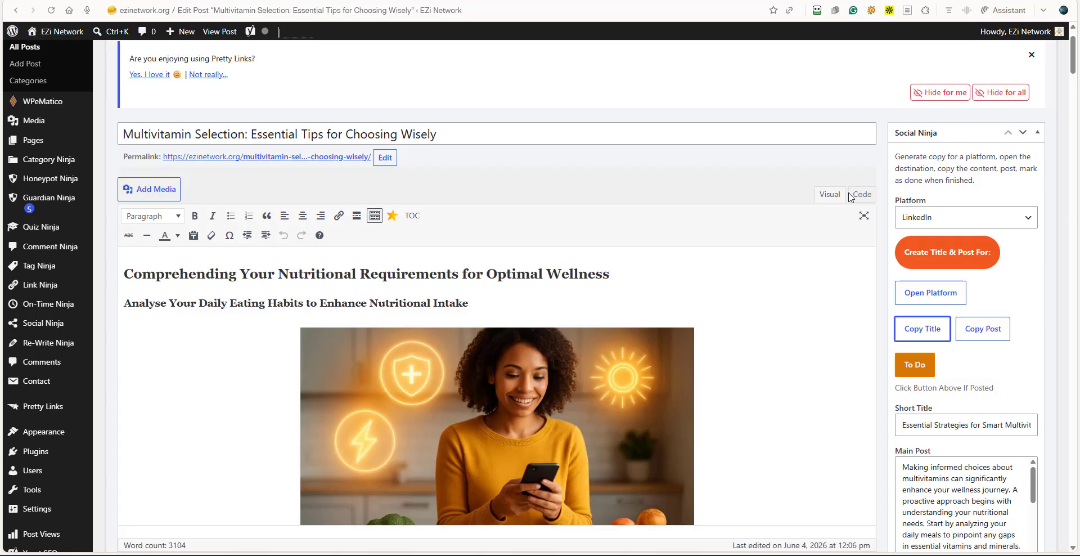
{"action": "left_click", "coordinate": [985, 332]}
{"action": "key", "text": "ctrl+Tab"}
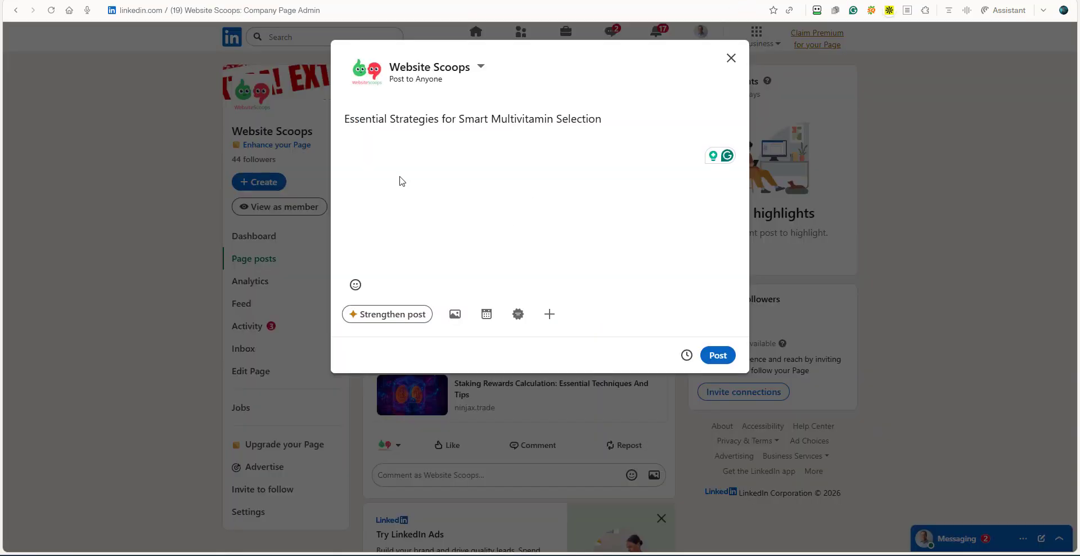
{"action": "right_click", "coordinate": [350, 149]}
{"action": "left_click", "coordinate": [409, 273]}
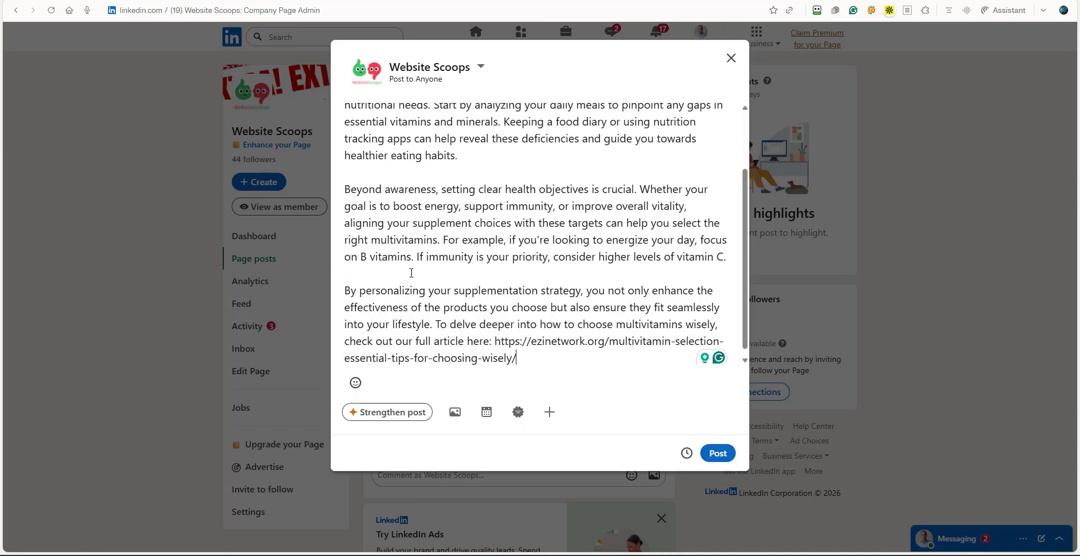
Accept the Grammarly spelling "personalising" and cut the article URL from the end of the LinkedIn post.
{"action": "mouse_move", "coordinate": [402, 293]}
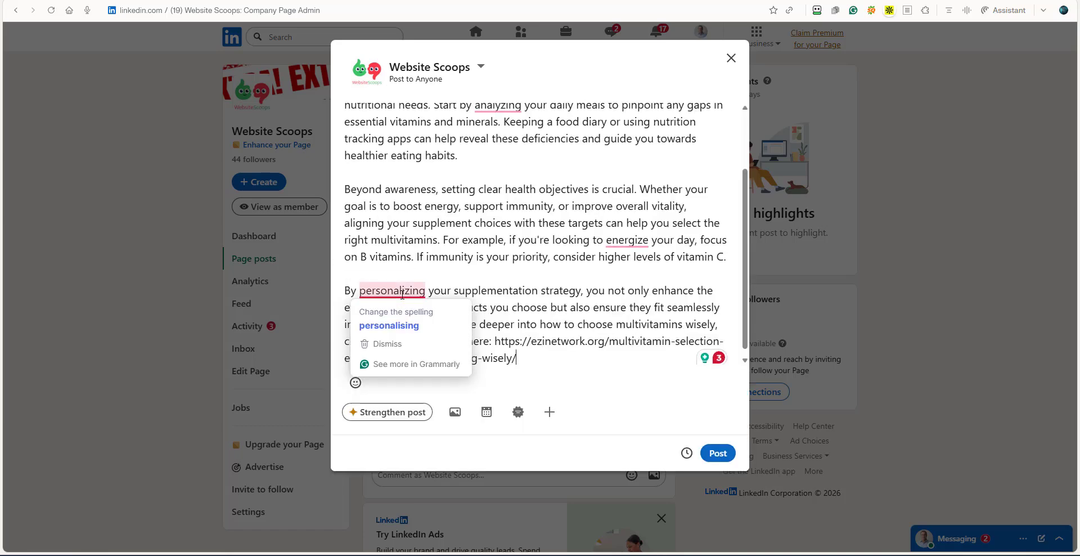
{"action": "left_click", "coordinate": [405, 323]}
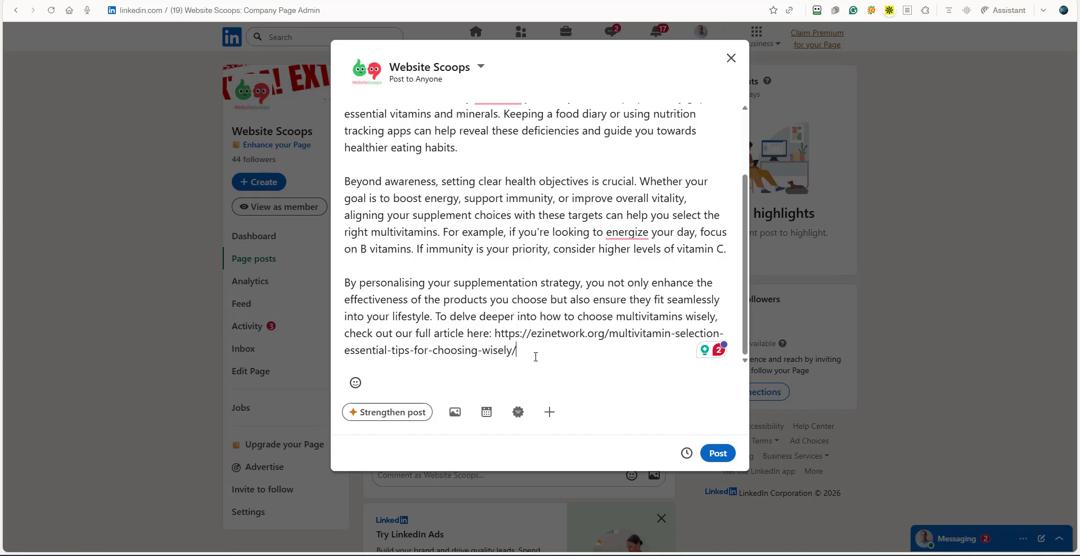
{"action": "left_click_drag", "start_coordinate": [495, 333], "coordinate": [524, 349]}
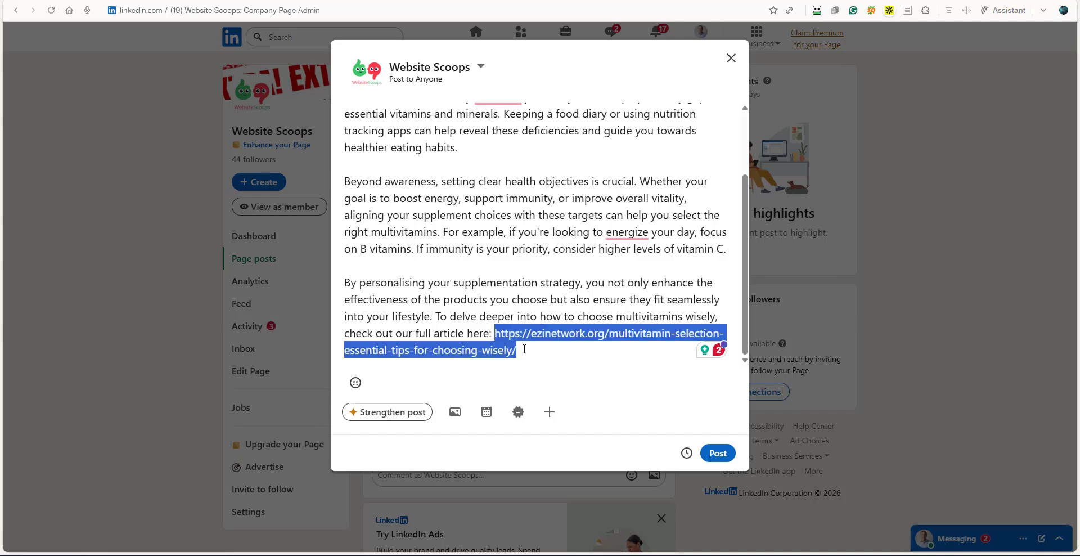
{"action": "right_click", "coordinate": [516, 345]}
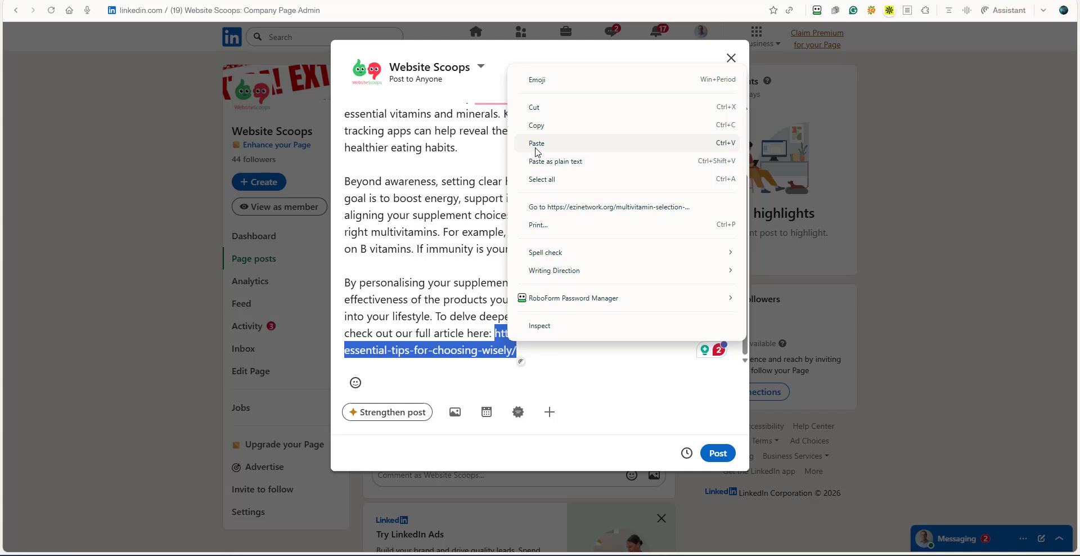
{"action": "left_click", "coordinate": [535, 106]}
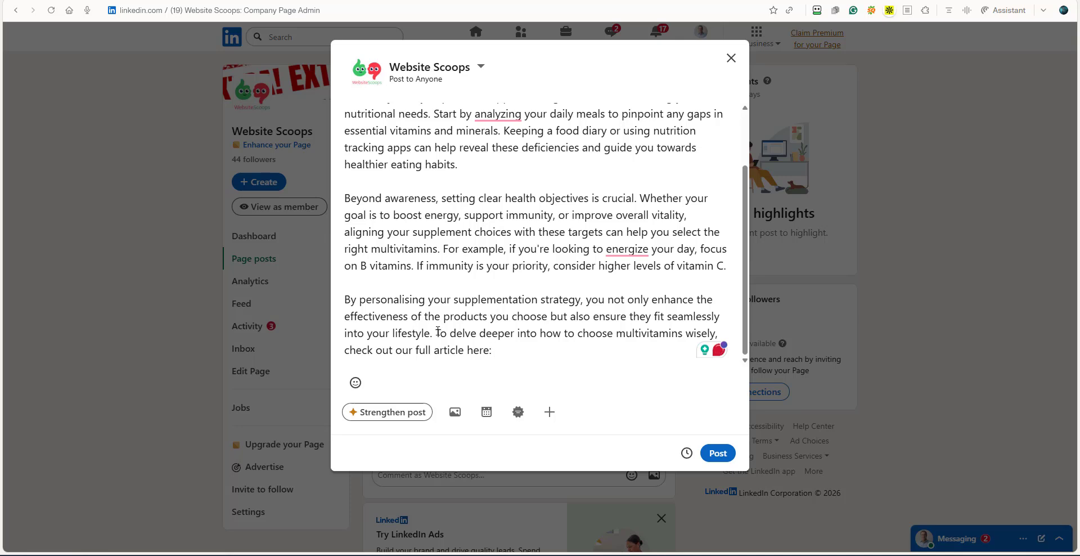
Start a separate paragraph at "To delve deeper" after a blank line and paste the article URL after "article here:".
{"action": "key", "text": "Return"}
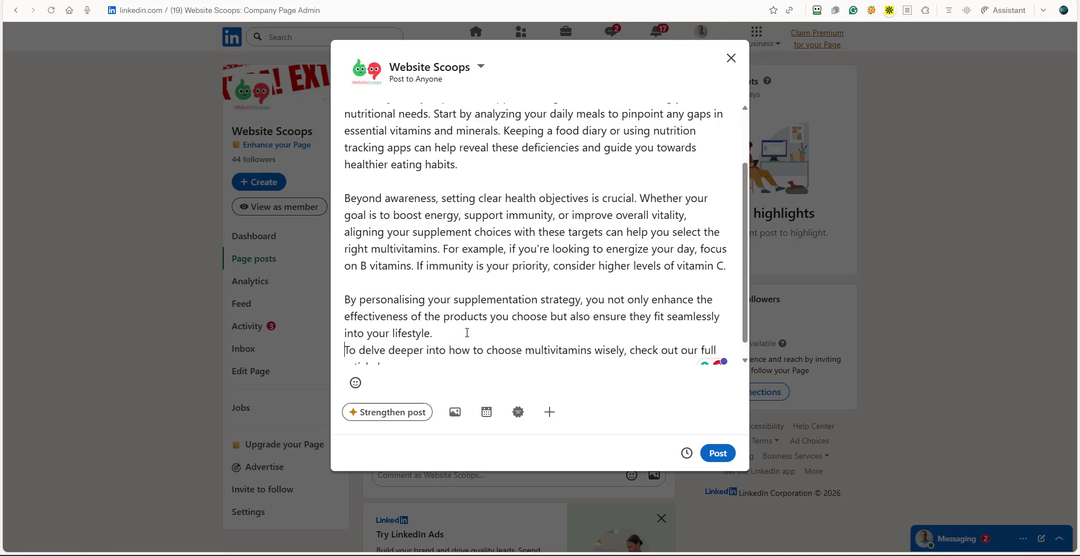
{"action": "key", "text": "Return"}
{"action": "scroll", "coordinate": [428, 332], "scroll_direction": "down", "scroll_amount": 1}
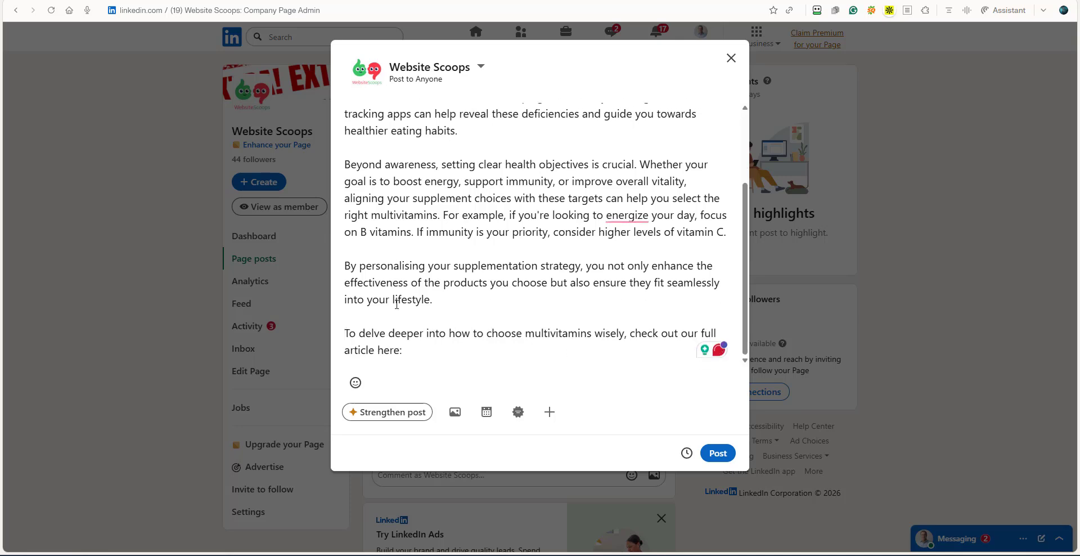
{"action": "right_click", "coordinate": [414, 352]}
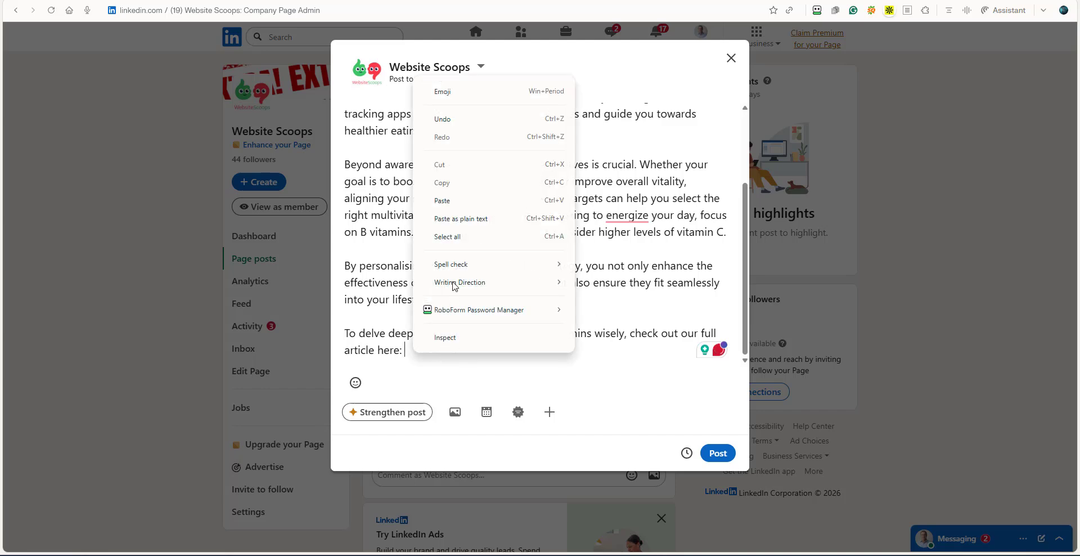
{"action": "left_click", "coordinate": [443, 201]}
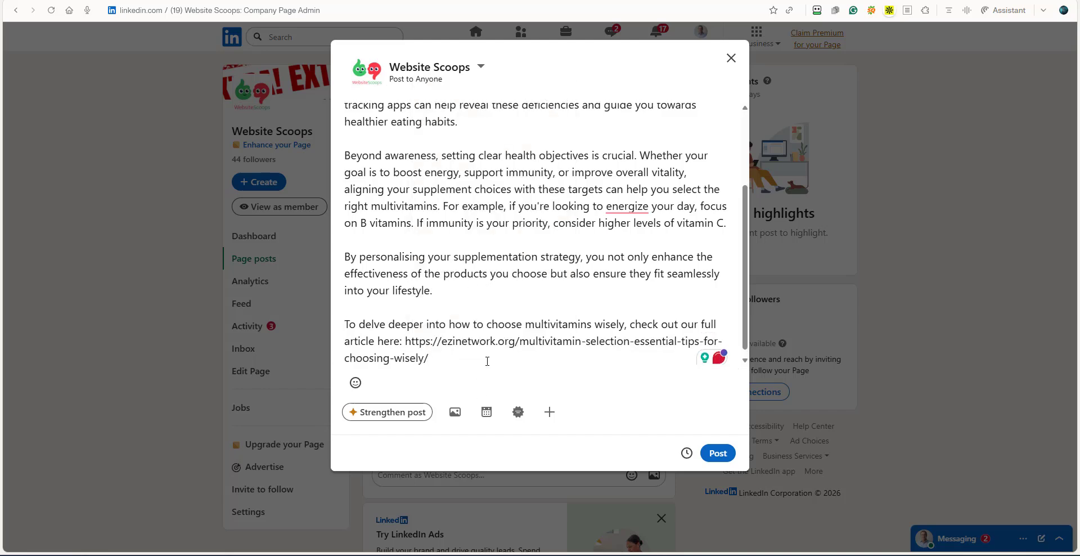
Expand the additional attachment options of the LinkedIn post and select the article URL in the text.
{"action": "left_click", "coordinate": [551, 414]}
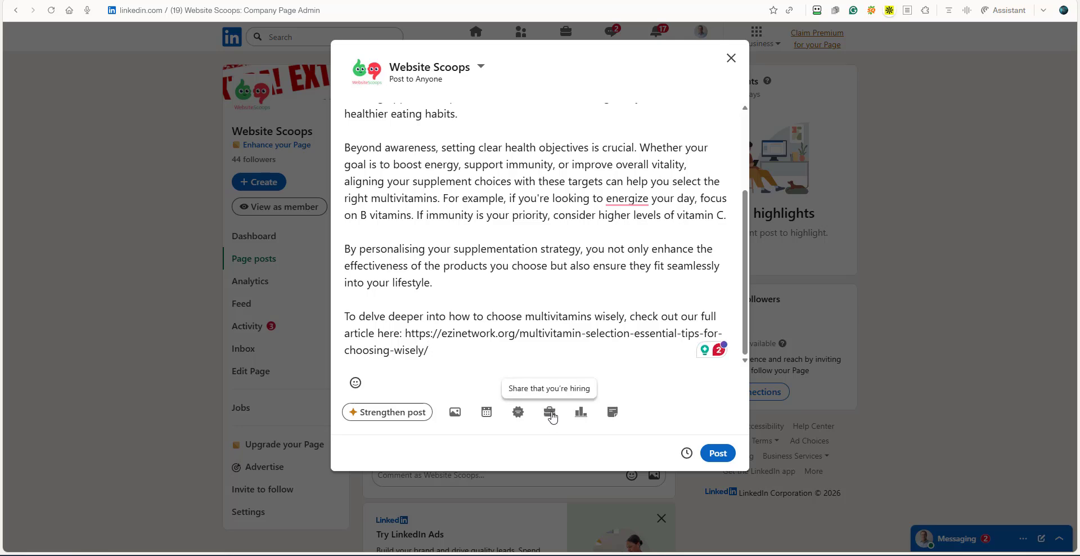
{"action": "left_click", "coordinate": [445, 358]}
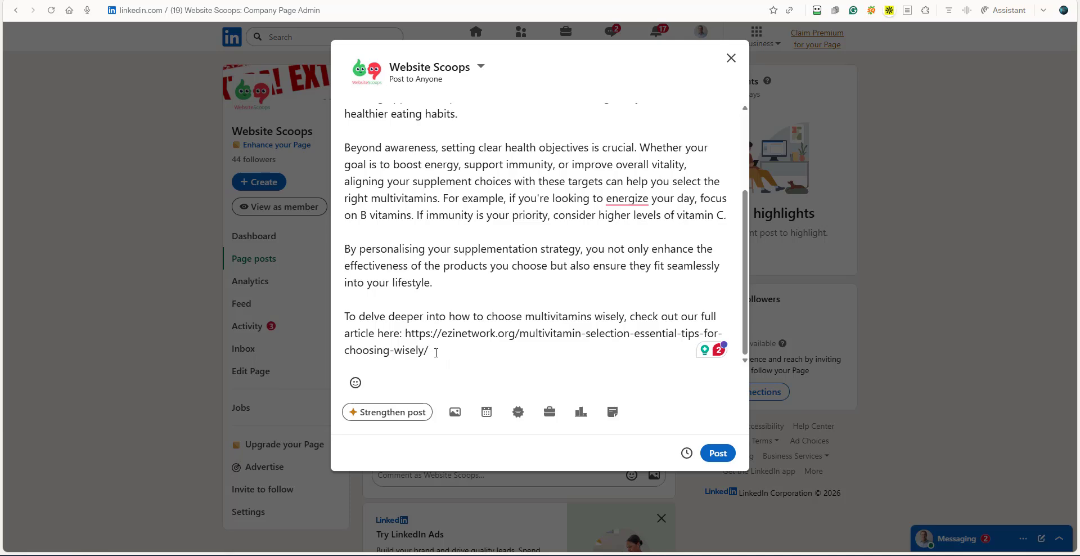
{"action": "double_click", "coordinate": [433, 351]}
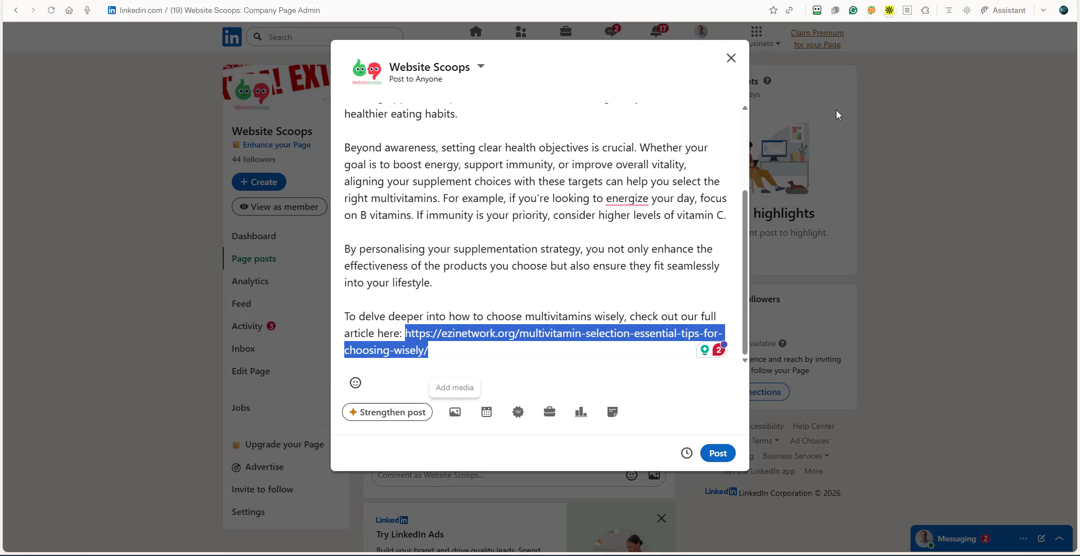
In the WordPress article, copy "Macronutrients in Your Diet" from the heading above the food plate image.
{"action": "left_click", "coordinate": [855, 1]}
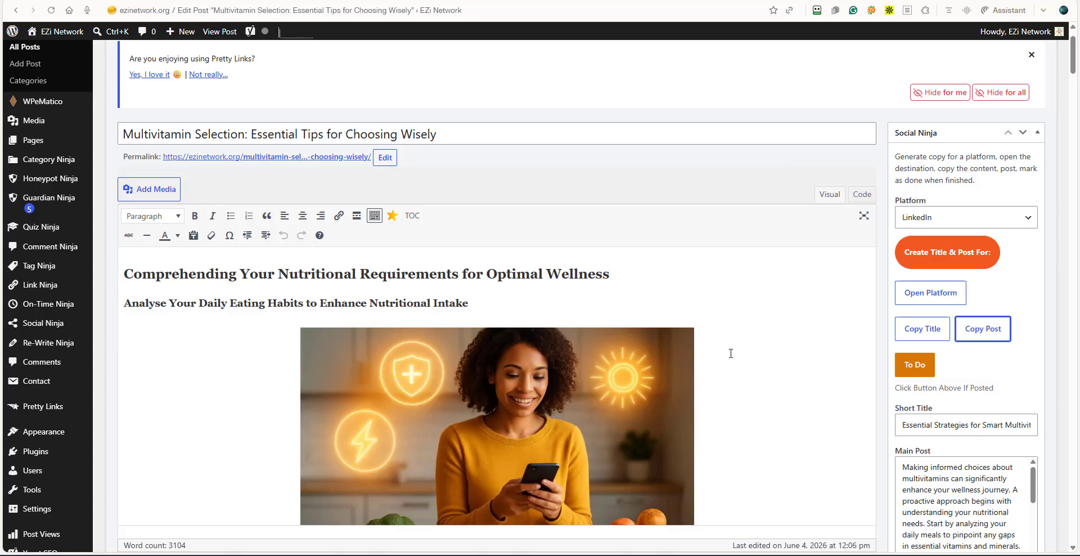
{"action": "scroll", "coordinate": [760, 377], "scroll_direction": "down", "scroll_amount": 15}
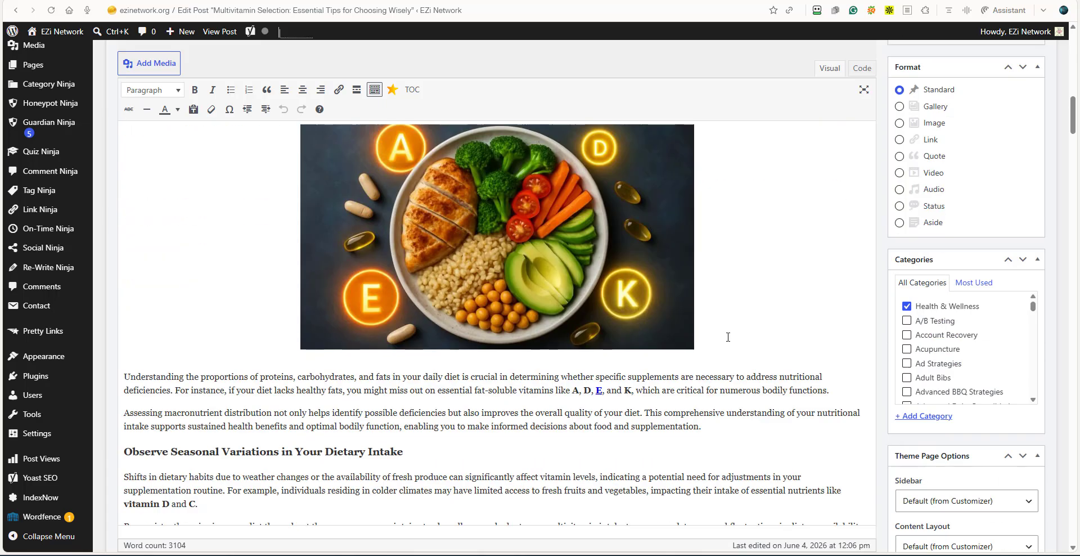
{"action": "scroll", "coordinate": [728, 337], "scroll_direction": "up", "scroll_amount": 15}
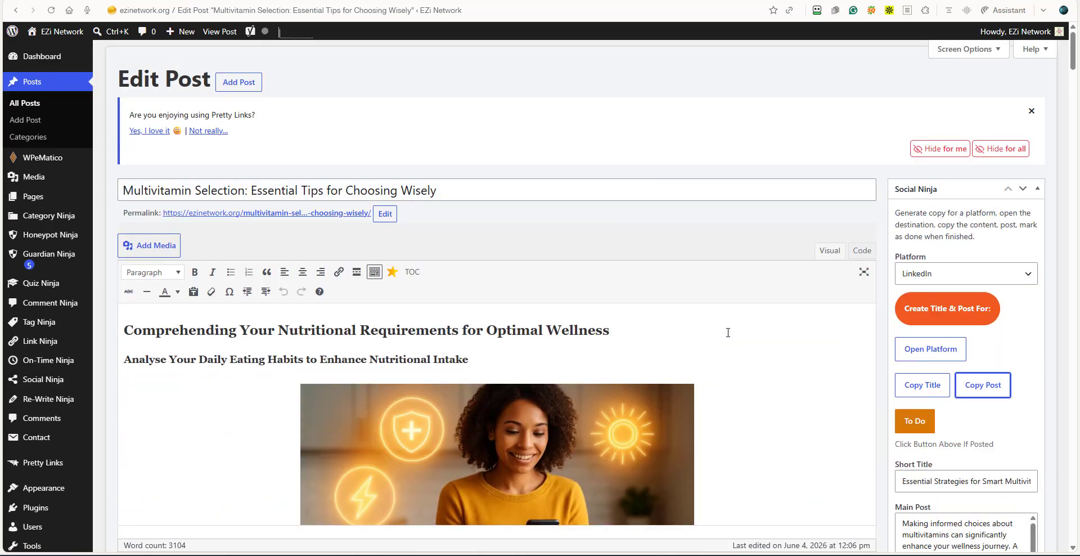
{"action": "scroll", "coordinate": [728, 333], "scroll_direction": "down", "scroll_amount": 15}
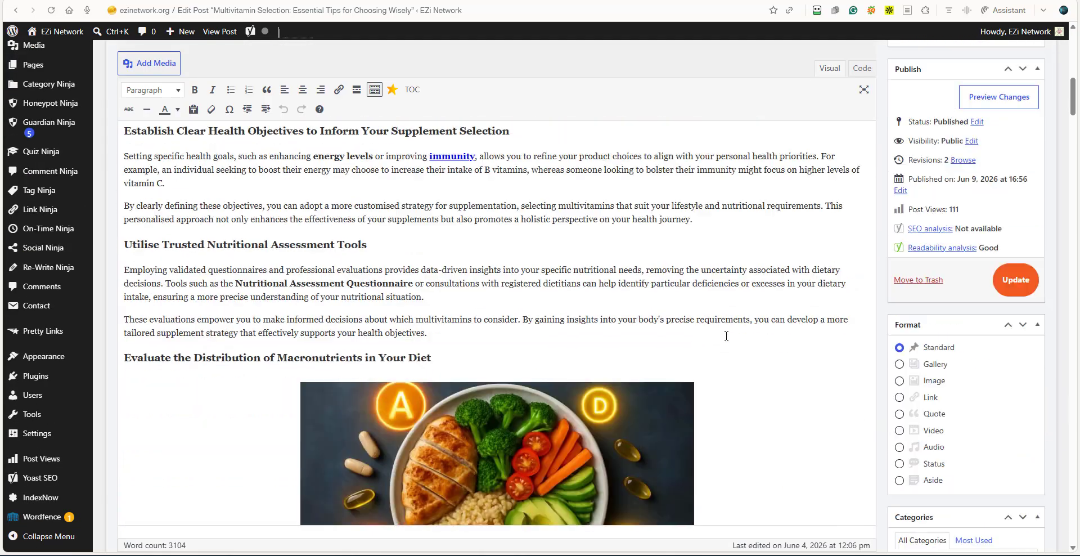
{"action": "scroll", "coordinate": [726, 337], "scroll_direction": "down", "scroll_amount": 1}
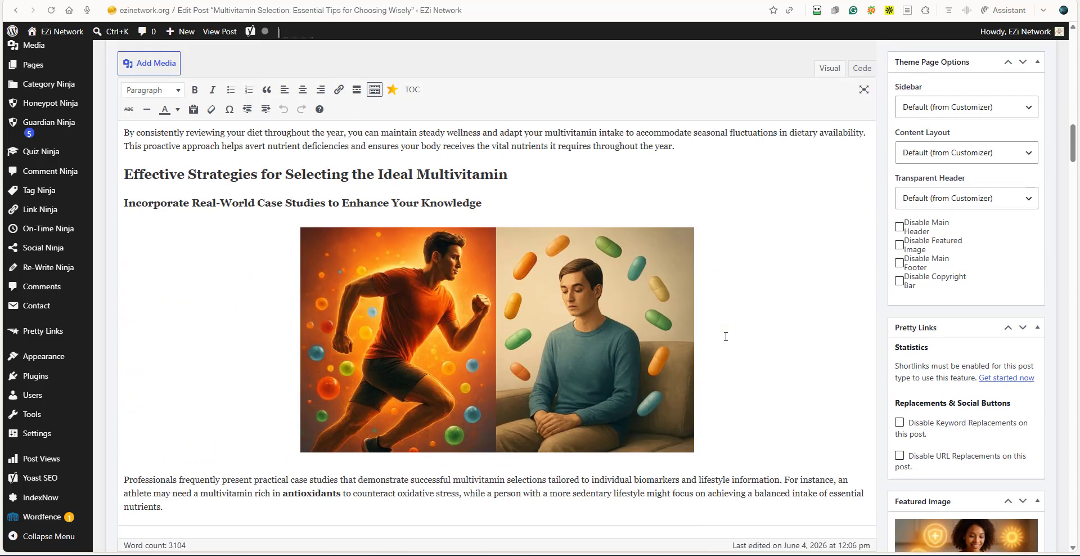
{"action": "scroll", "coordinate": [729, 332], "scroll_direction": "down", "scroll_amount": 5}
{"action": "scroll", "coordinate": [723, 331], "scroll_direction": "up", "scroll_amount": 12}
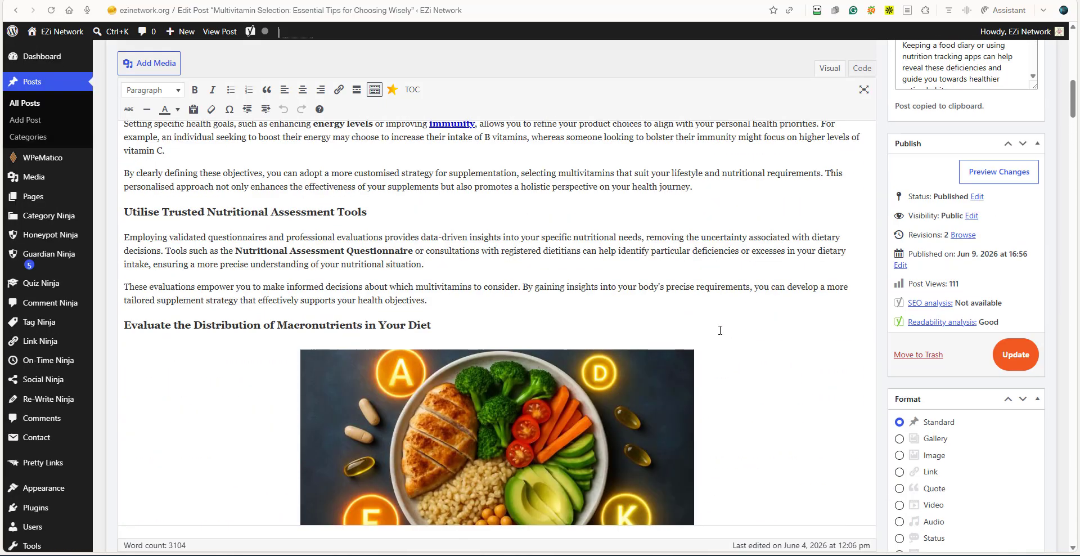
{"action": "scroll", "coordinate": [720, 330], "scroll_direction": "down", "scroll_amount": 4}
{"action": "scroll", "coordinate": [529, 304], "scroll_direction": "up", "scroll_amount": 3}
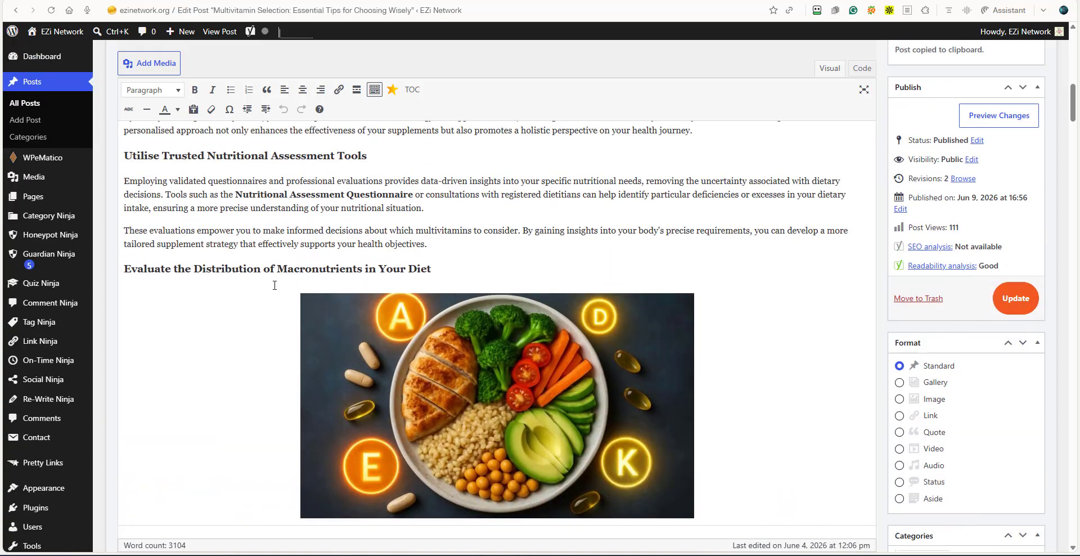
{"action": "left_click_drag", "start_coordinate": [277, 269], "coordinate": [431, 269]}
{"action": "key", "text": "ctrl+c"}
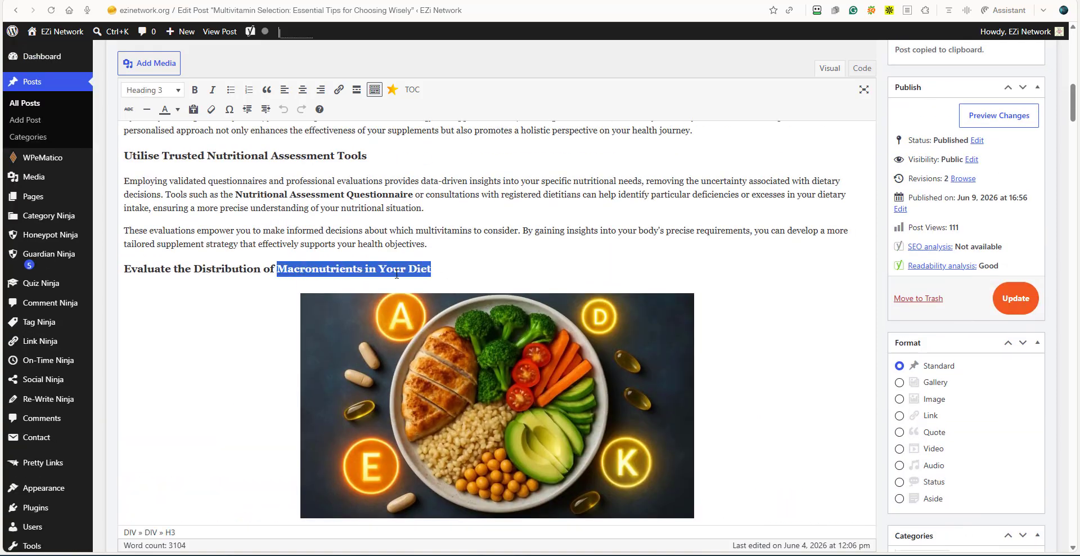
{"action": "right_click", "coordinate": [433, 277]}
{"action": "left_click", "coordinate": [453, 77]}
Save the food plate image as a JPEG named "Macronutrients in Your Diet" in the AA EZI folder.
{"action": "right_click", "coordinate": [537, 376]}
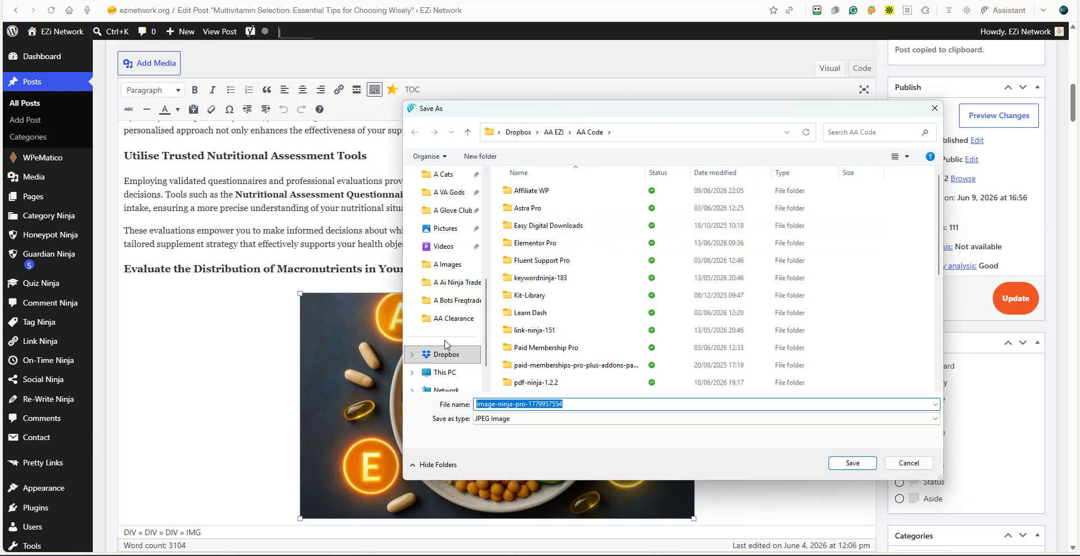
{"action": "scroll", "coordinate": [452, 321], "scroll_direction": "up", "scroll_amount": 4}
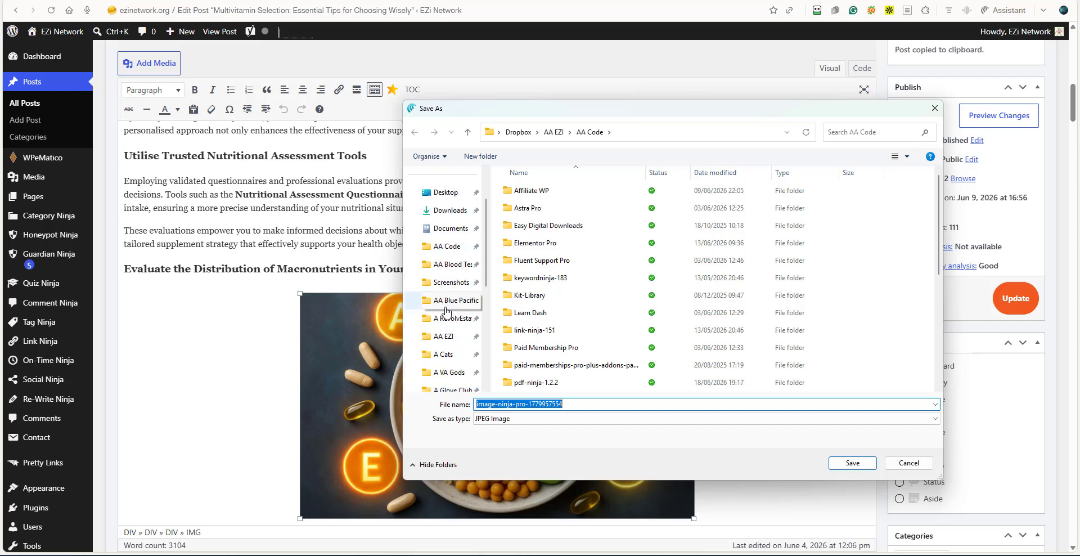
{"action": "left_click", "coordinate": [449, 340]}
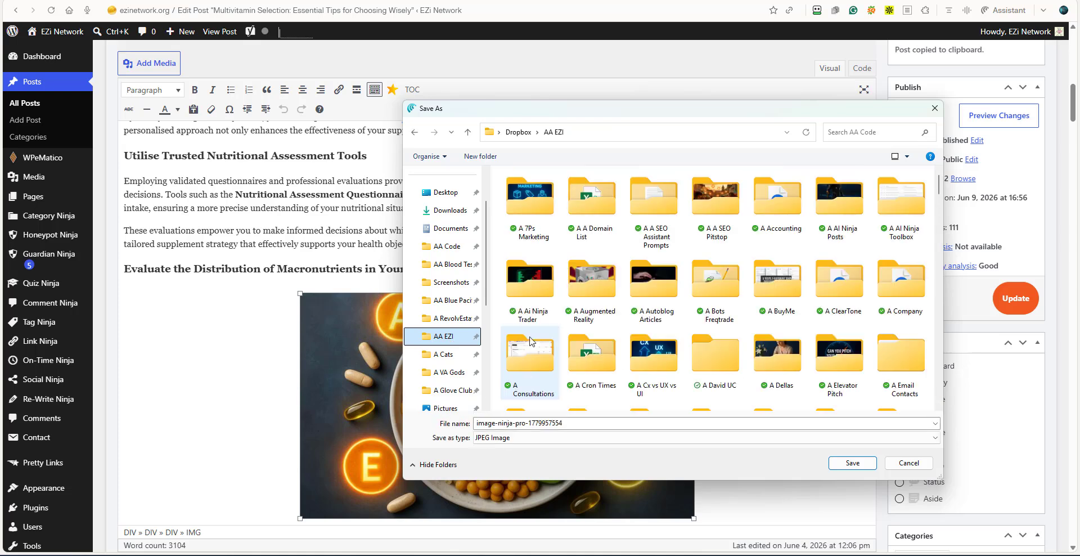
{"action": "left_click", "coordinate": [539, 423]}
{"action": "right_click", "coordinate": [539, 423]}
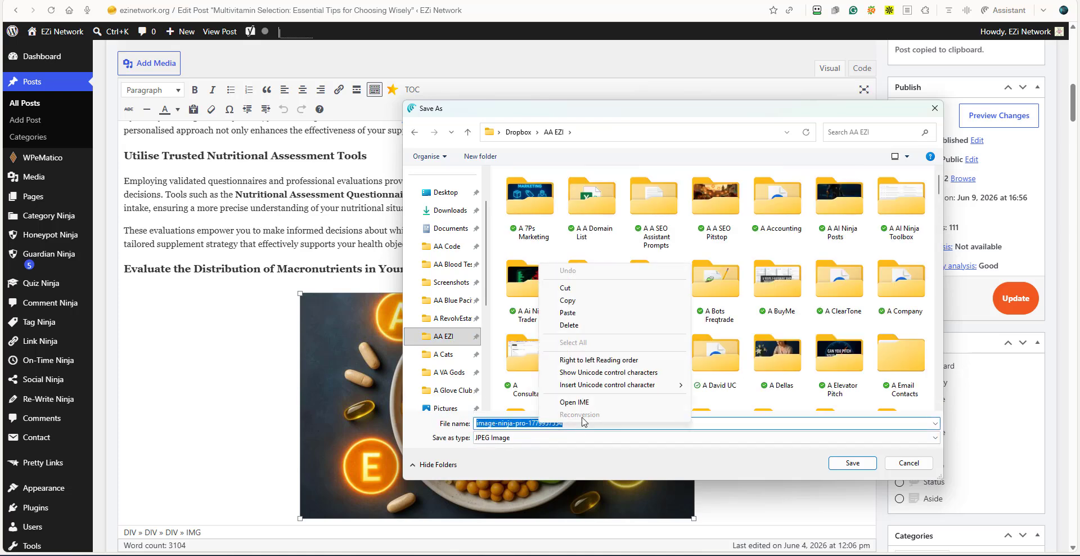
{"action": "left_click", "coordinate": [577, 317]}
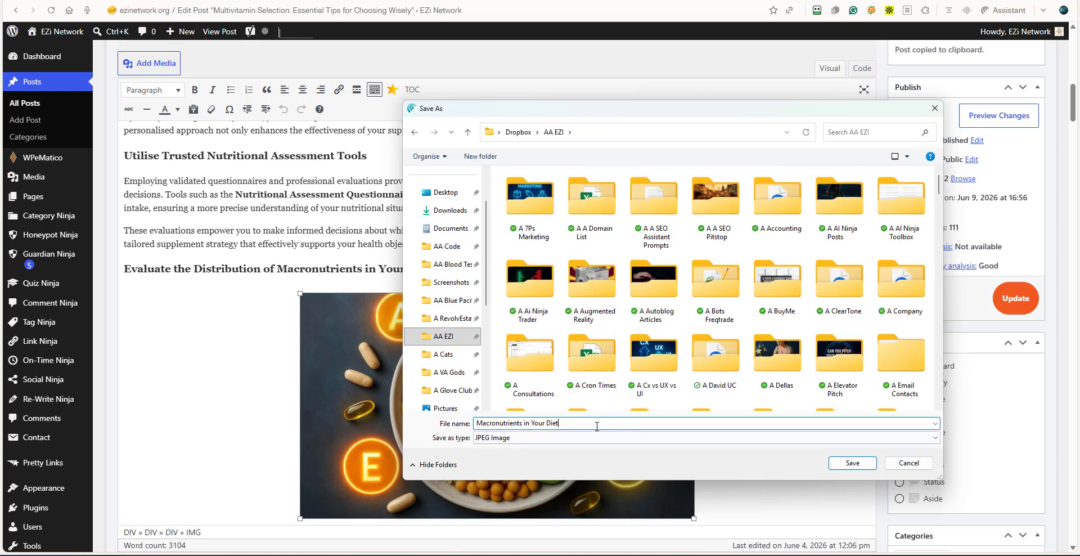
{"action": "left_click", "coordinate": [852, 463]}
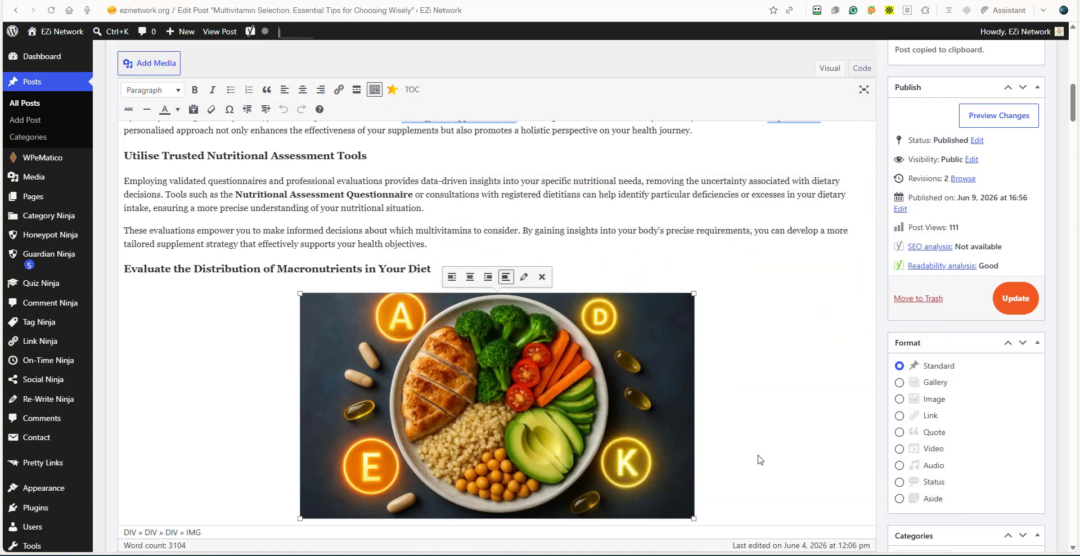
Return to the LinkedIn post draft and correct "energize" to "energise" and "analyzing" to "analysing".
{"action": "left_click", "coordinate": [846, 0]}
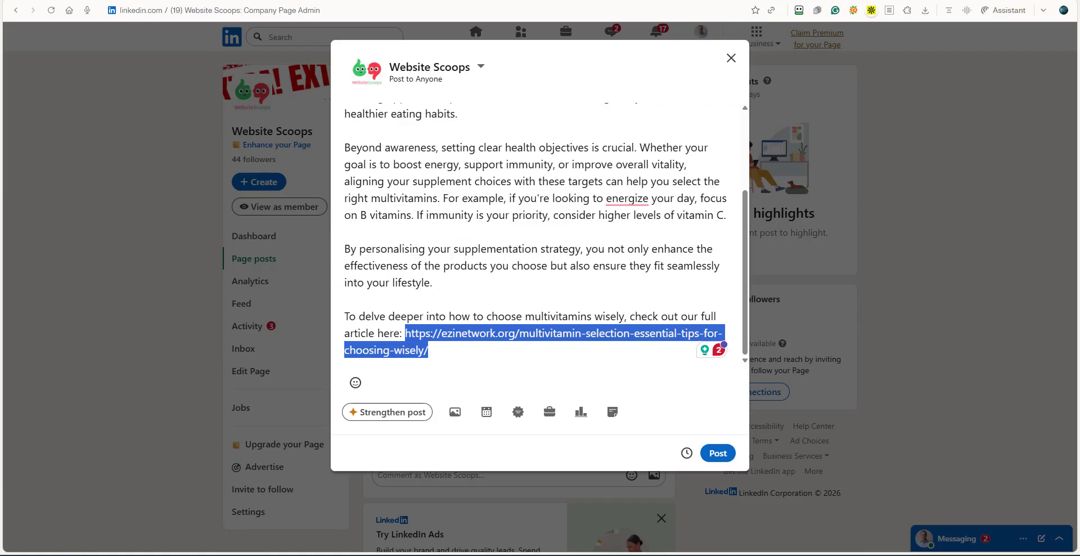
{"action": "mouse_move", "coordinate": [626, 198]}
{"action": "left_click", "coordinate": [635, 216]}
{"action": "scroll", "coordinate": [487, 267], "scroll_direction": "up", "scroll_amount": 1}
{"action": "scroll", "coordinate": [487, 267], "scroll_direction": "up", "scroll_amount": 1}
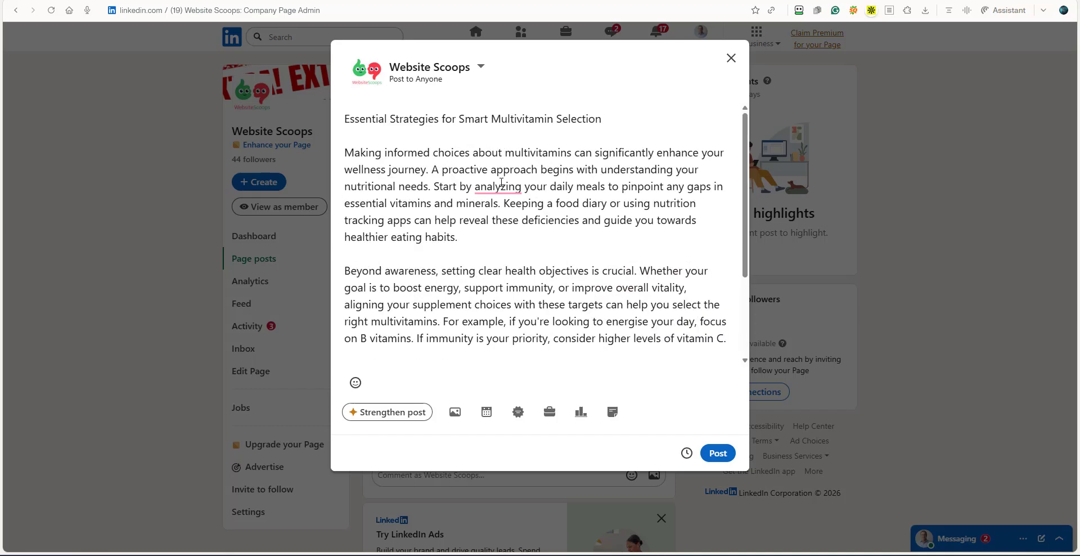
{"action": "mouse_move", "coordinate": [503, 190]}
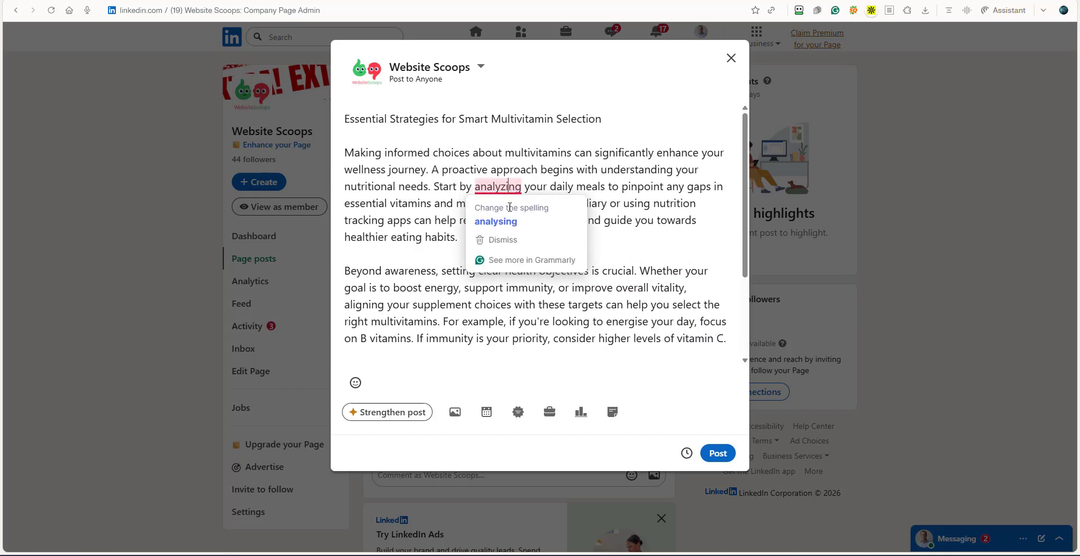
{"action": "left_click", "coordinate": [514, 224]}
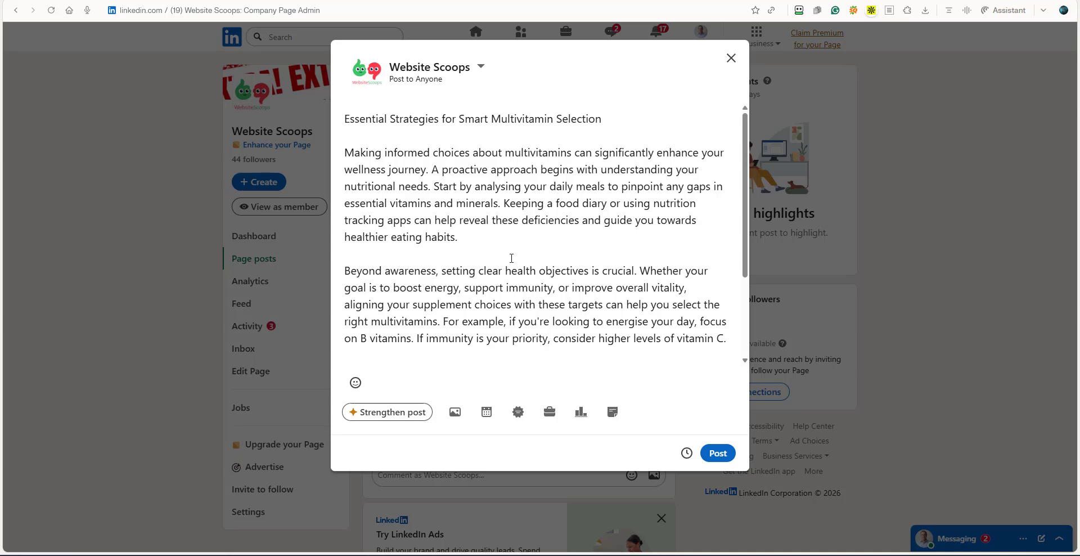
Attach the image "Macronutrients in Your Diet" from the AA EZI folder to the LinkedIn post.
{"action": "scroll", "coordinate": [489, 274], "scroll_direction": "down", "scroll_amount": 3}
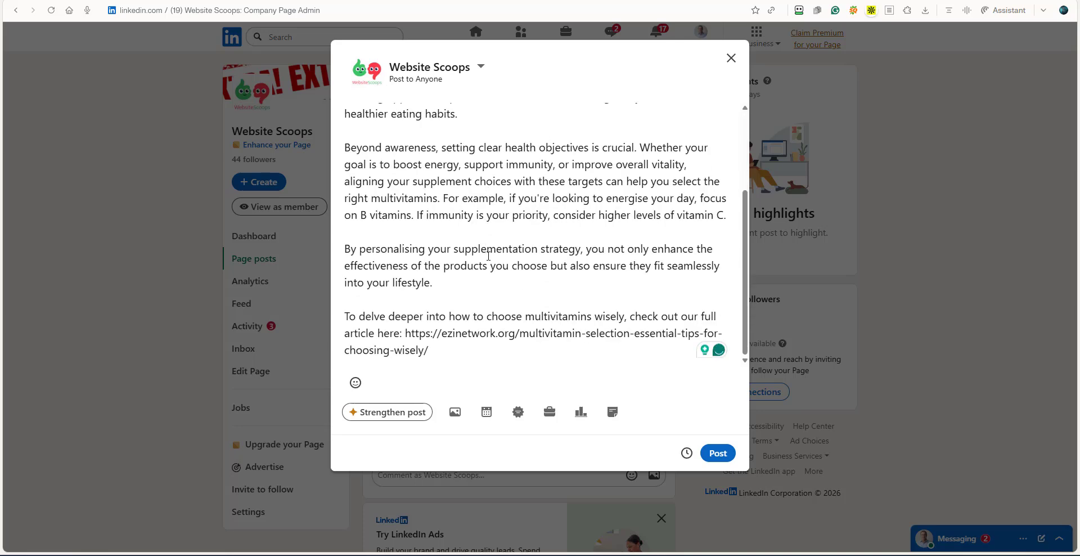
{"action": "left_click", "coordinate": [454, 411]}
{"action": "left_click", "coordinate": [538, 350]}
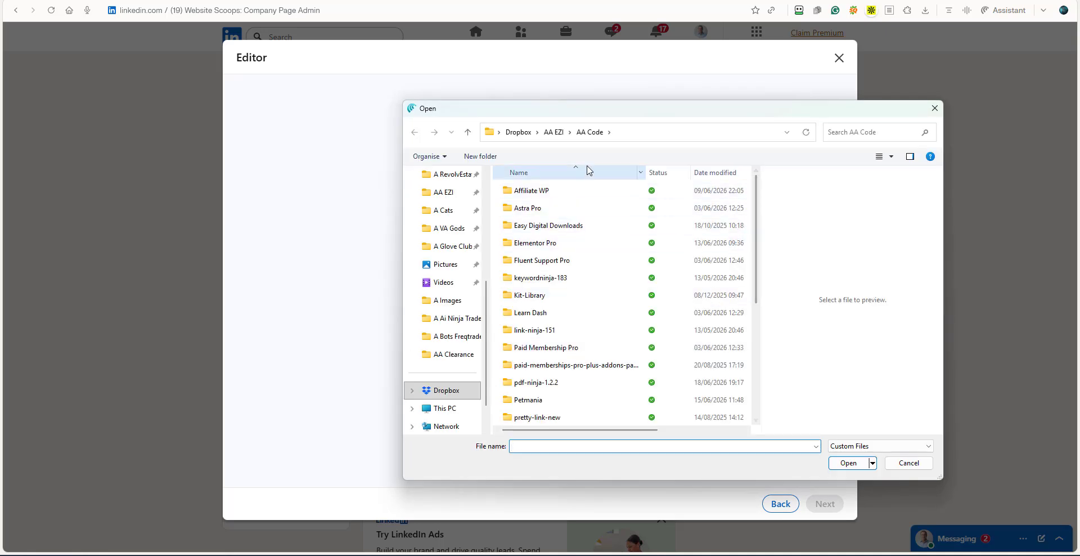
{"action": "left_click", "coordinate": [563, 136]}
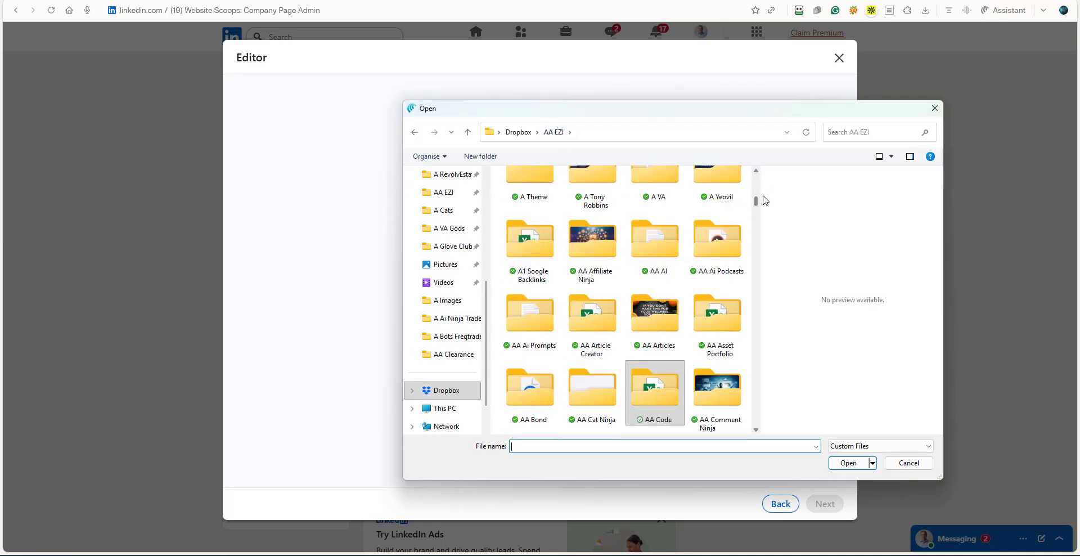
{"action": "left_click_drag", "start_coordinate": [757, 201], "coordinate": [758, 377]}
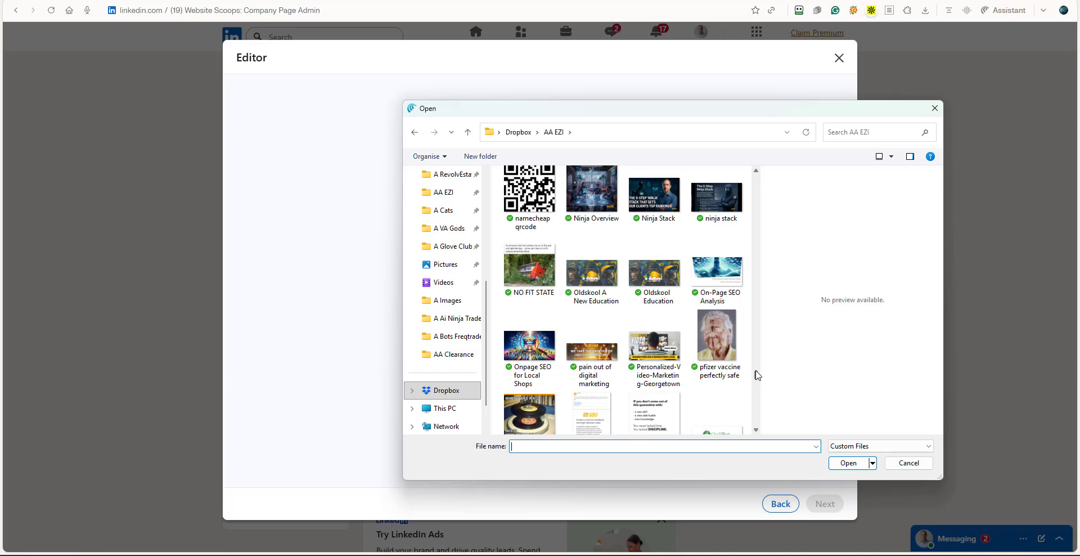
{"action": "left_click_drag", "start_coordinate": [757, 376], "coordinate": [758, 367]}
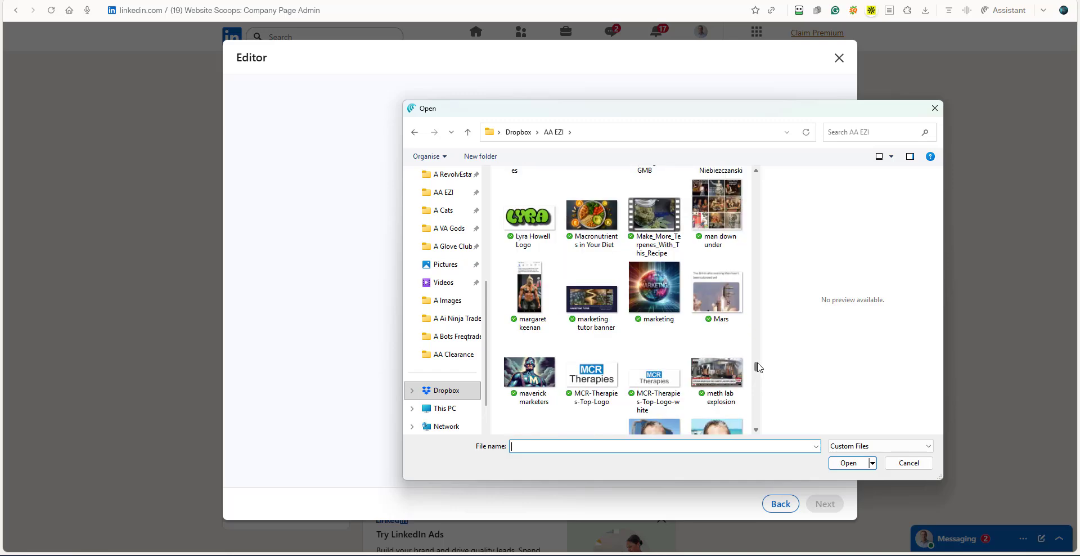
{"action": "left_click", "coordinate": [591, 217]}
{"action": "left_click", "coordinate": [845, 463]}
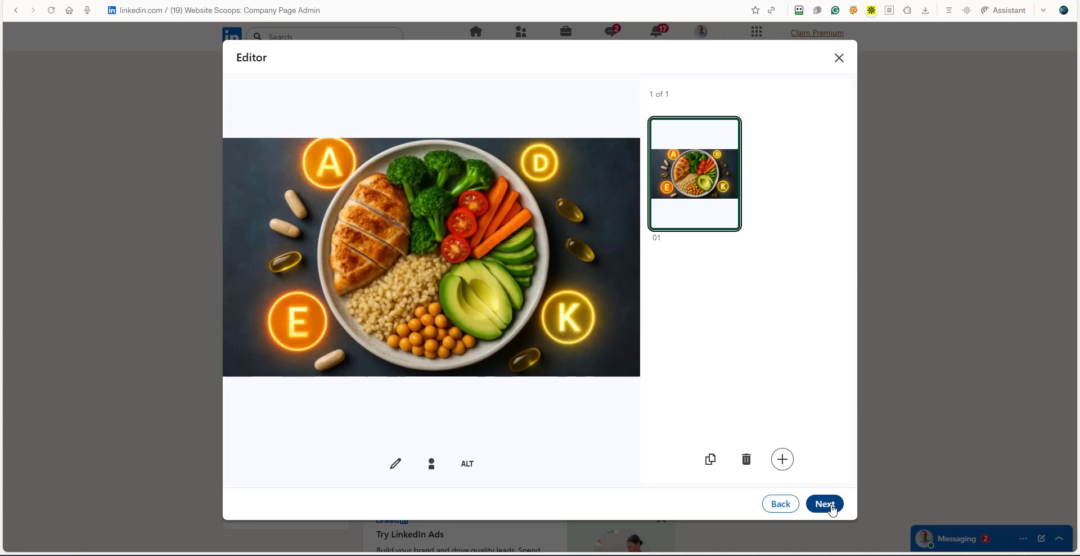
{"action": "left_click", "coordinate": [831, 505]}
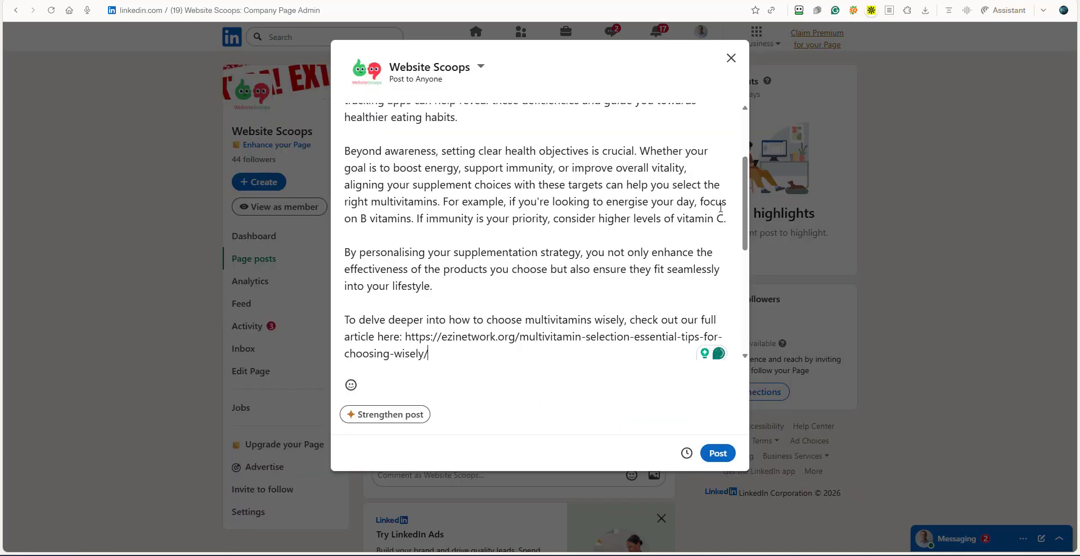
Start a separate paragraph at "Start by analysing" after a blank line and publish the LinkedIn post.
{"action": "left_click_drag", "start_coordinate": [745, 190], "coordinate": [716, 128]}
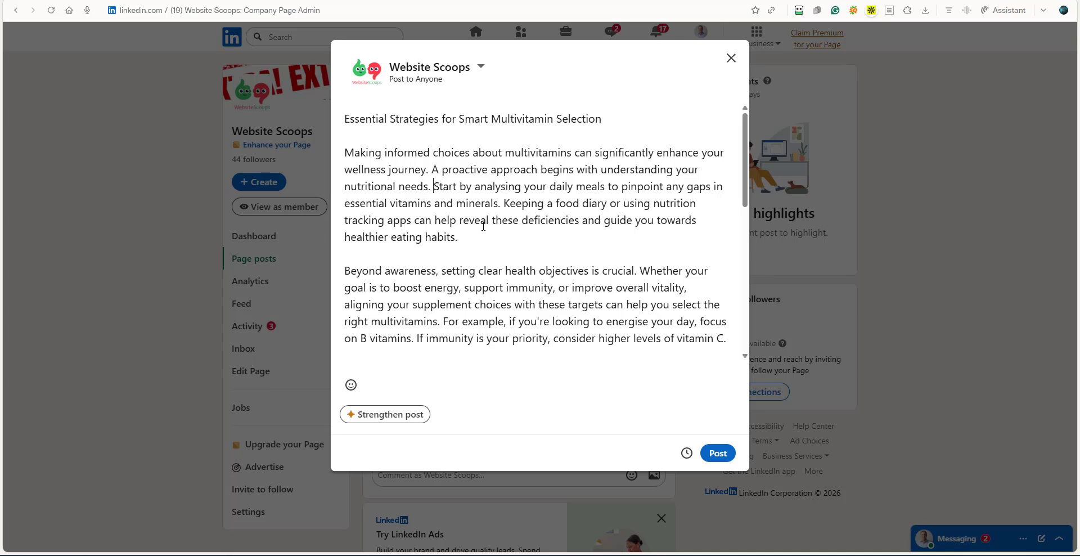
{"action": "key", "text": "Return"}
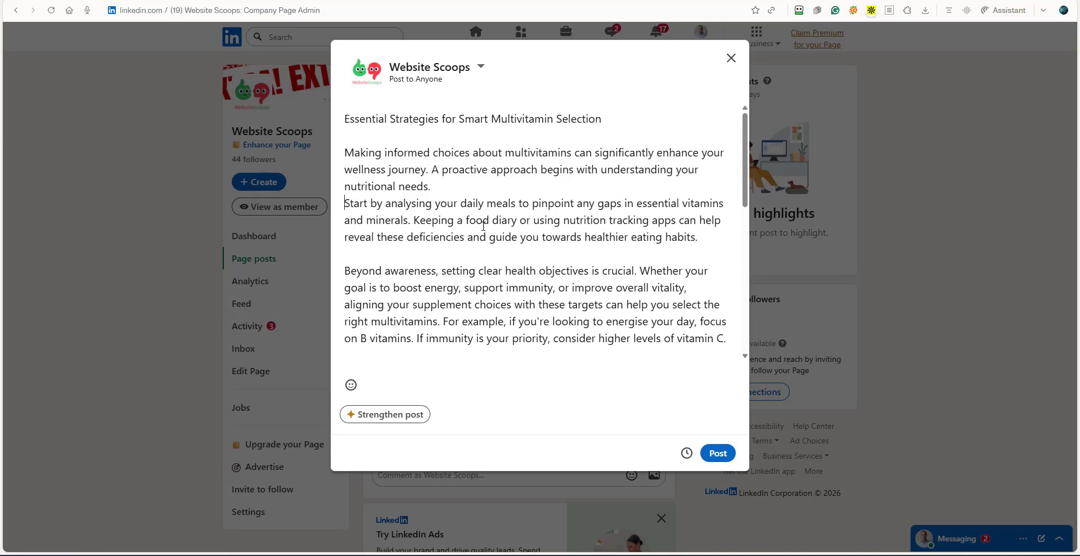
{"action": "key", "text": "Return"}
{"action": "scroll", "coordinate": [549, 195], "scroll_direction": "down", "scroll_amount": 5}
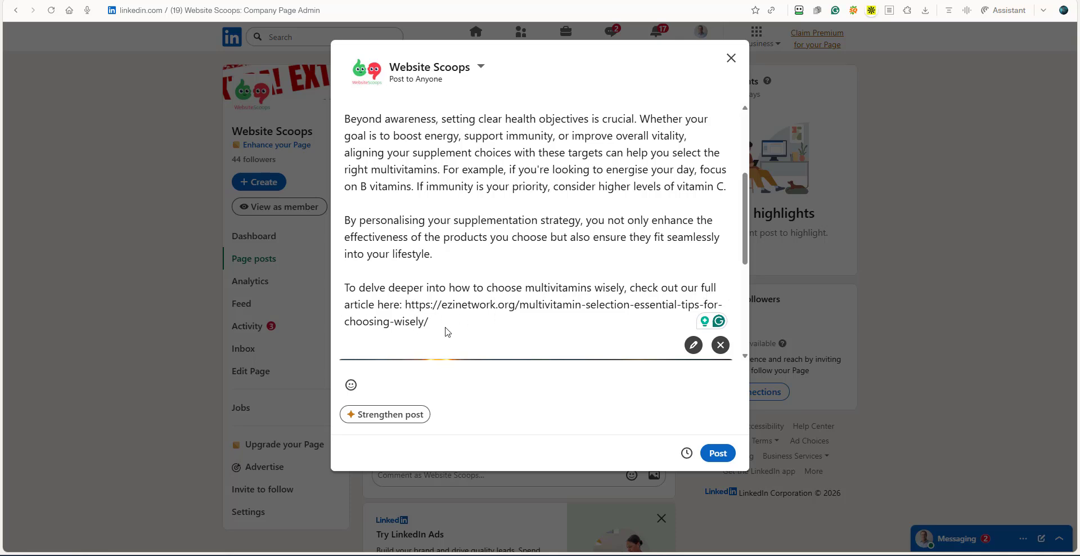
{"action": "left_click", "coordinate": [718, 453]}
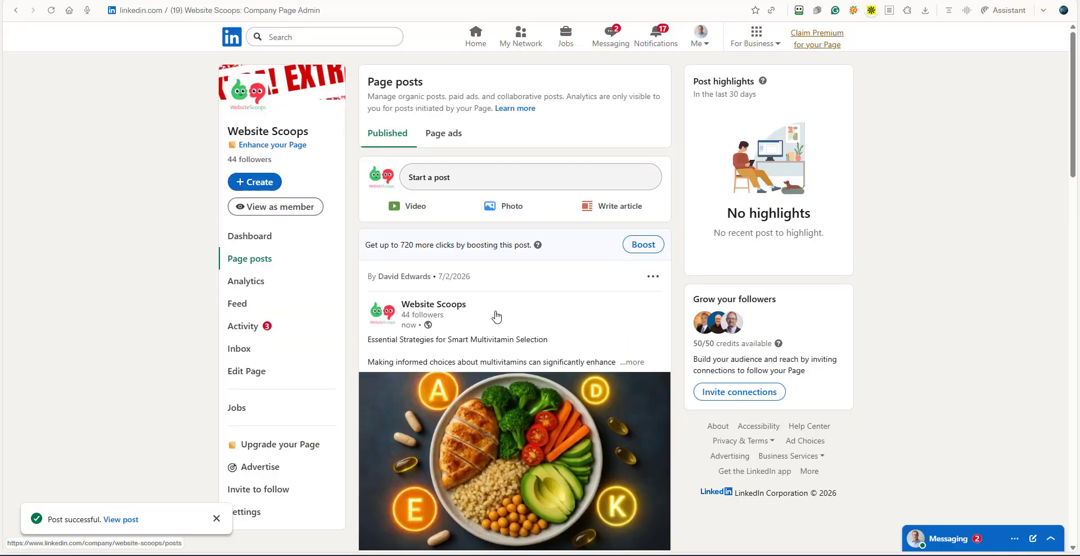
Examine the published LinkedIn post's image, full text and article link, and close the post view.
{"action": "scroll", "coordinate": [478, 338], "scroll_direction": "down", "scroll_amount": 3}
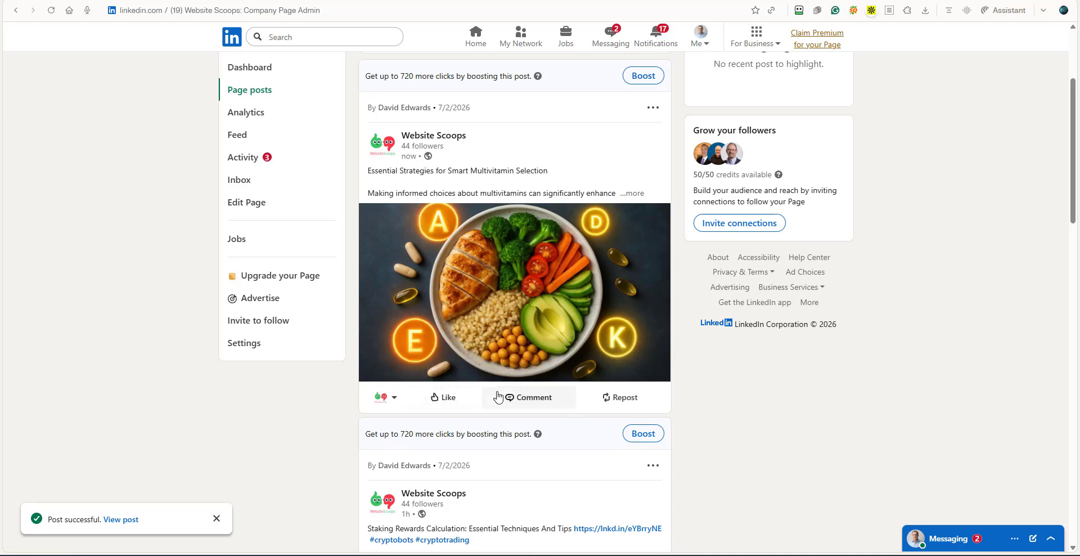
{"action": "left_click", "coordinate": [533, 272]}
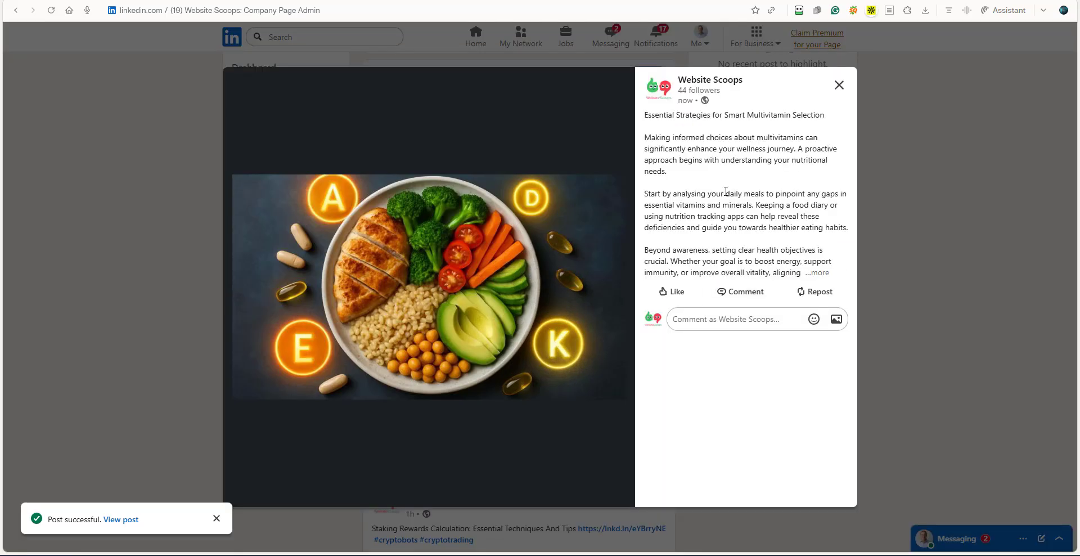
{"action": "left_click", "coordinate": [817, 273]}
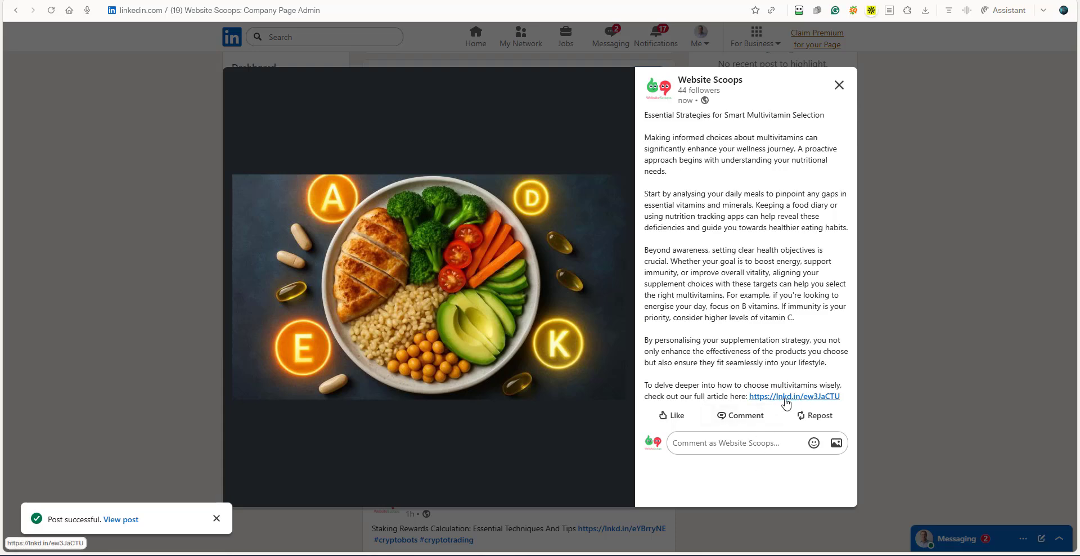
{"action": "left_click", "coordinate": [839, 85]}
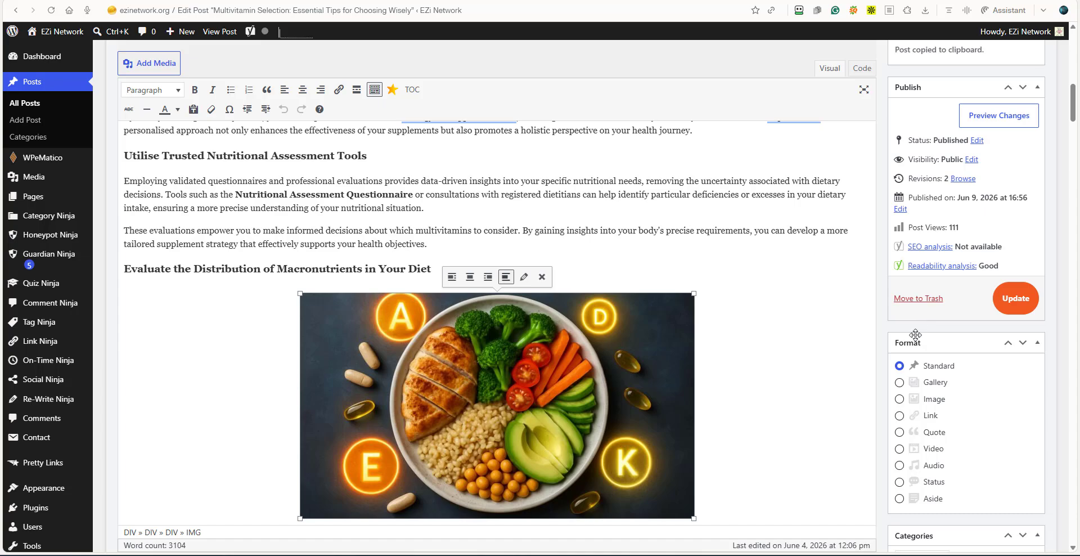
Back in the WordPress article, mark the LinkedIn post as posted and generate a title and post for X.
{"action": "scroll", "coordinate": [900, 328], "scroll_direction": "up", "scroll_amount": 5}
{"action": "scroll", "coordinate": [900, 329], "scroll_direction": "up", "scroll_amount": 10}
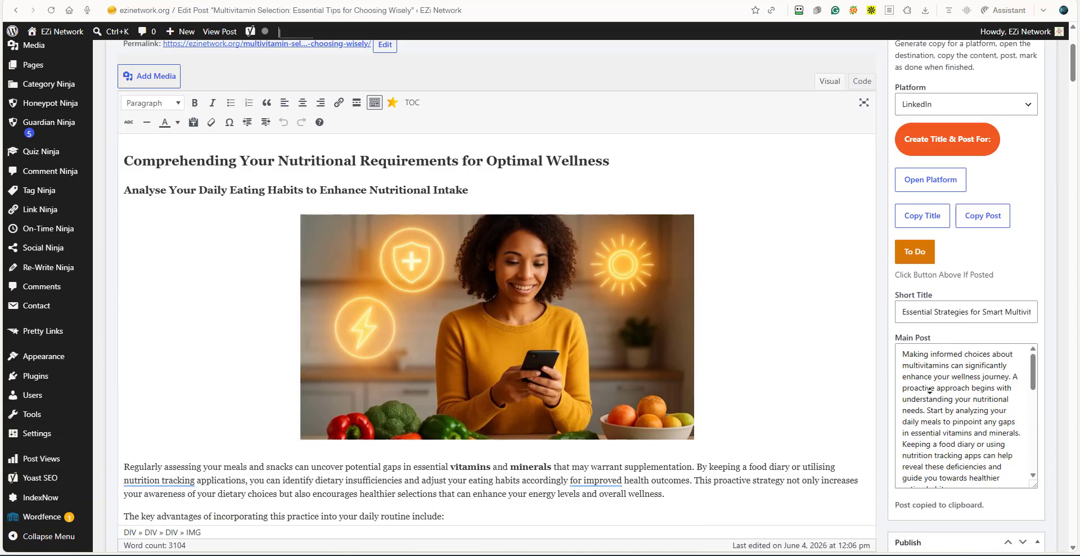
{"action": "scroll", "coordinate": [918, 297], "scroll_direction": "down", "scroll_amount": 3}
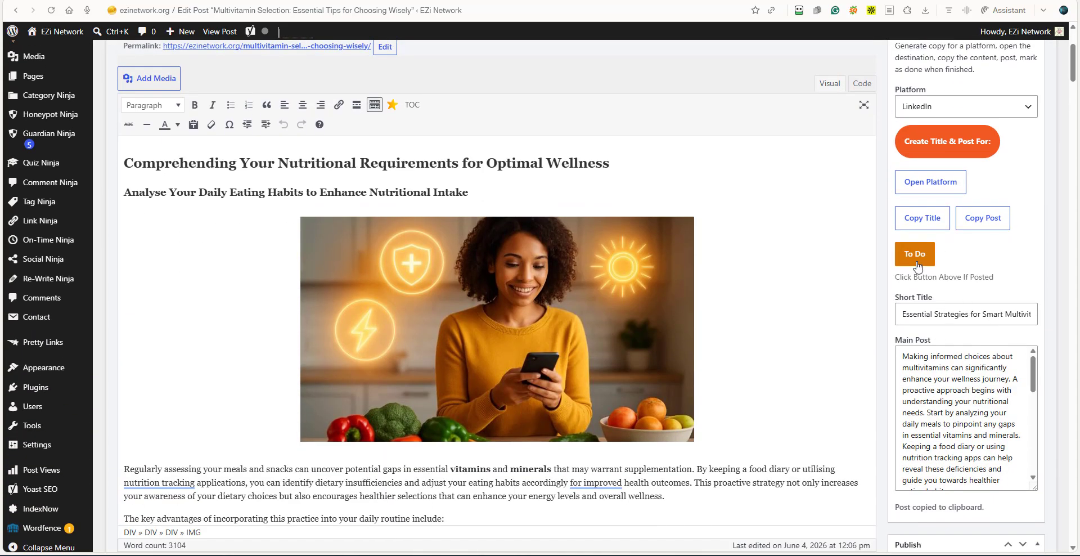
{"action": "left_click", "coordinate": [1028, 107]}
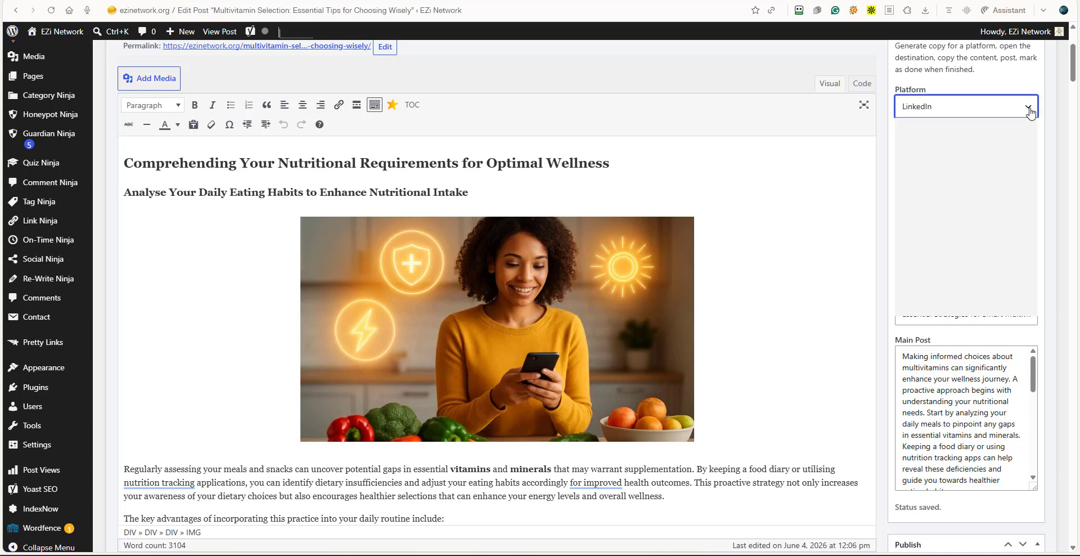
{"action": "left_click", "coordinate": [915, 156]}
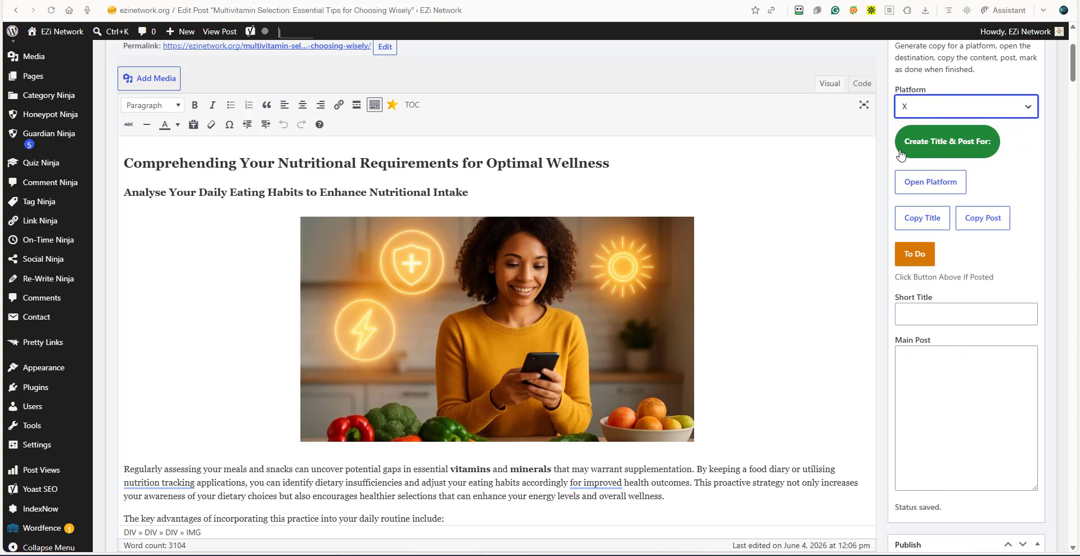
{"action": "left_click", "coordinate": [932, 151]}
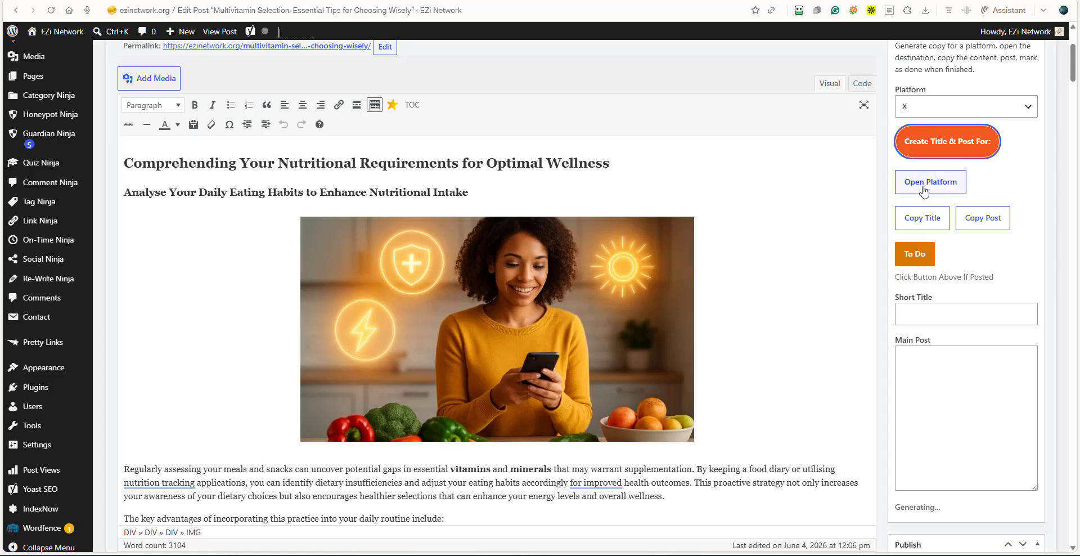
Open X from Social Ninja and sign in with the site owner's Google account.
{"action": "left_click", "coordinate": [924, 192]}
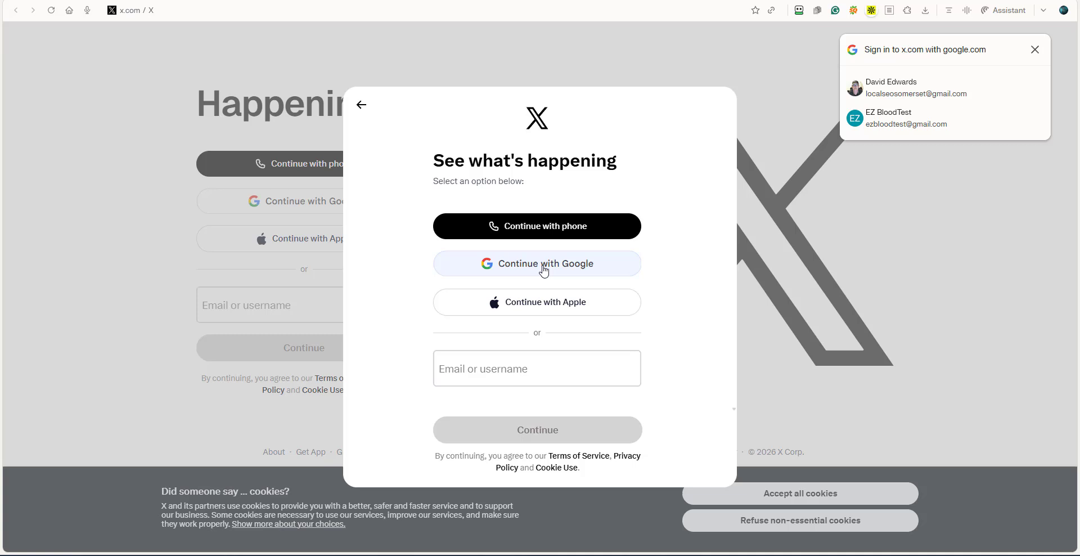
{"action": "left_click", "coordinate": [543, 271]}
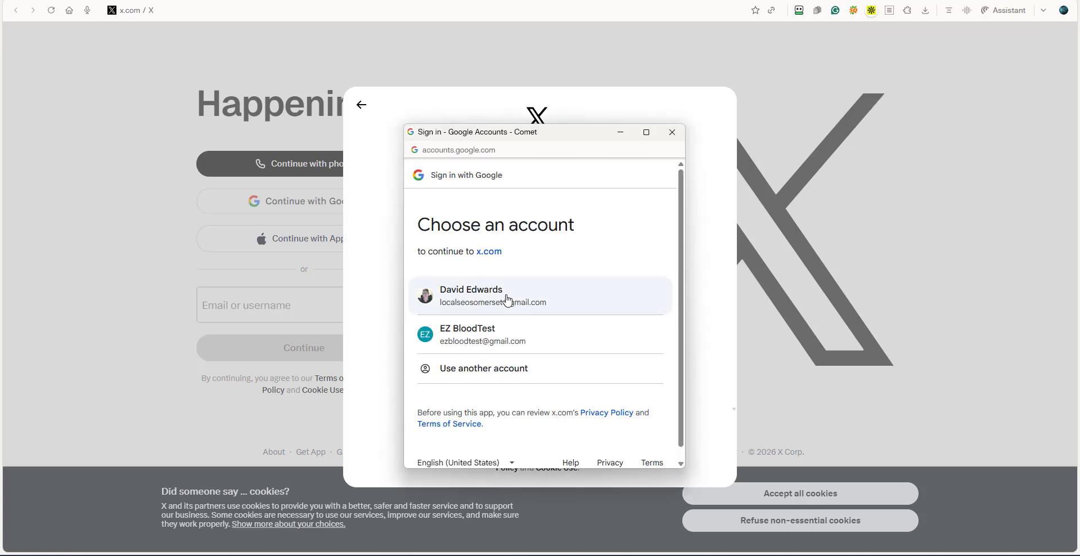
{"action": "left_click", "coordinate": [507, 300]}
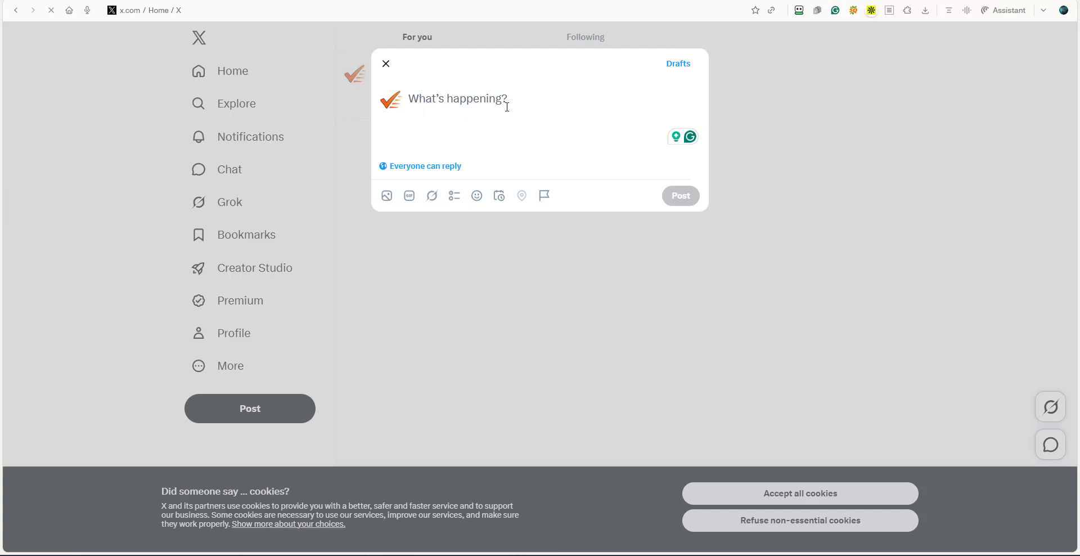
Copy the generated X post from WordPress into the X composer and correct "optimize" to "optimise".
{"action": "left_click", "coordinate": [795, 0]}
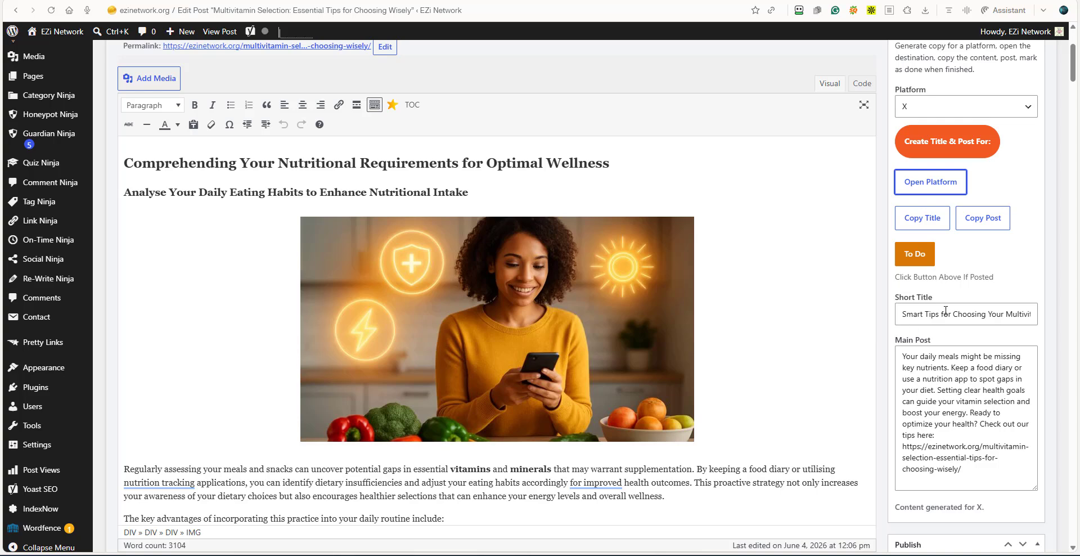
{"action": "left_click", "coordinate": [985, 226]}
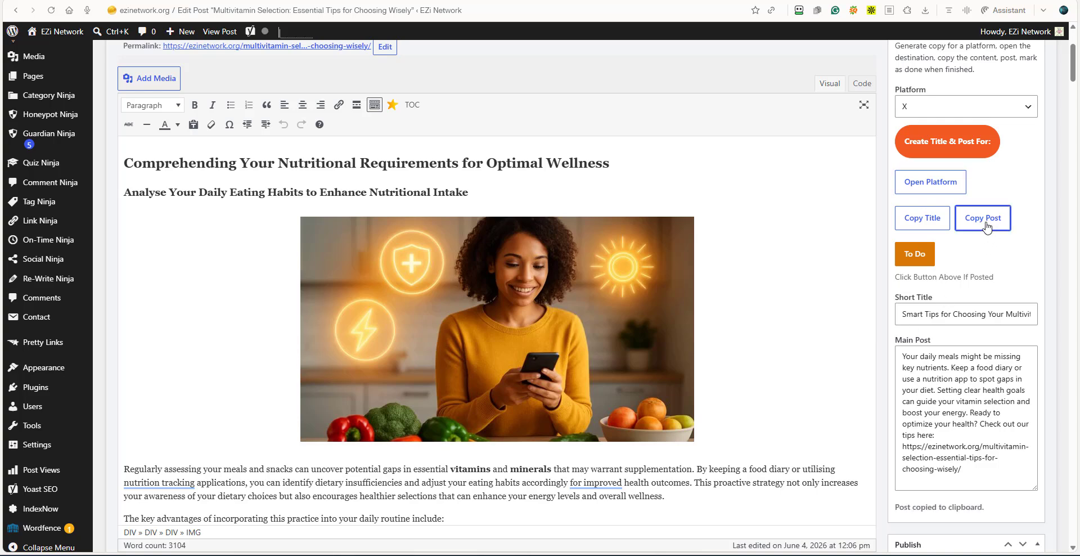
{"action": "left_click", "coordinate": [840, 0]}
{"action": "right_click", "coordinate": [413, 102]}
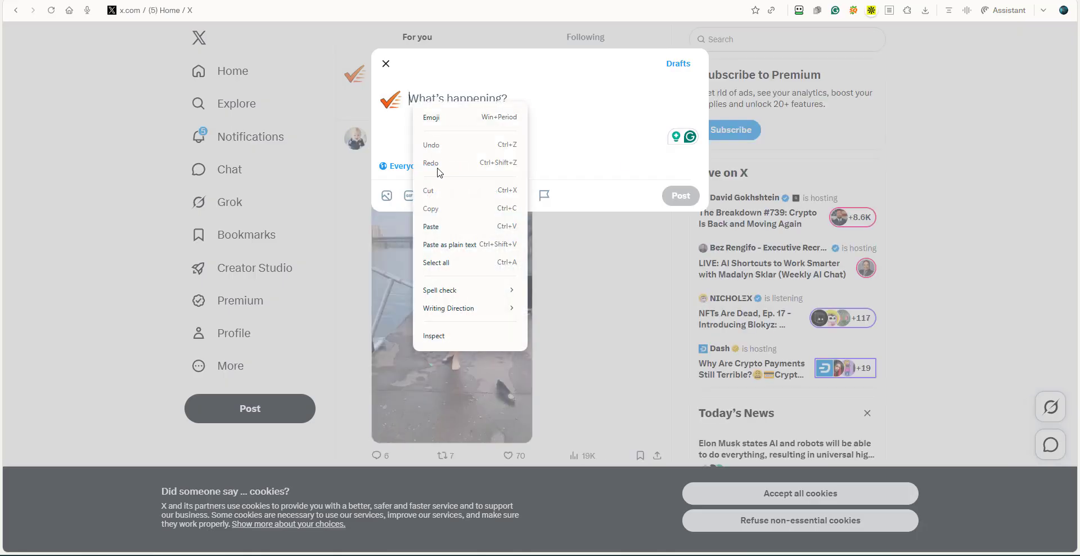
{"action": "left_click", "coordinate": [439, 228]}
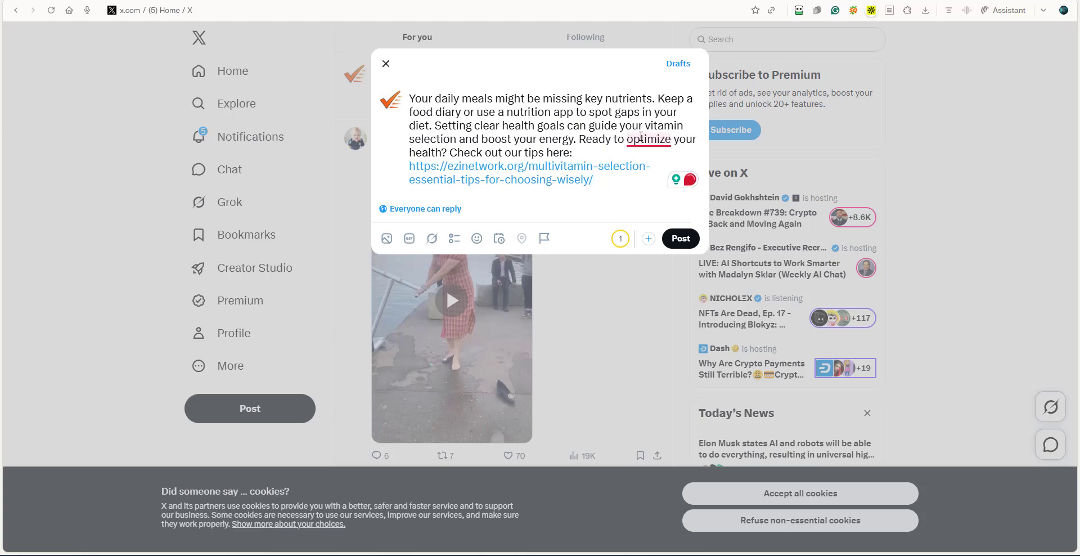
{"action": "mouse_move", "coordinate": [647, 141]}
{"action": "left_click", "coordinate": [625, 207]}
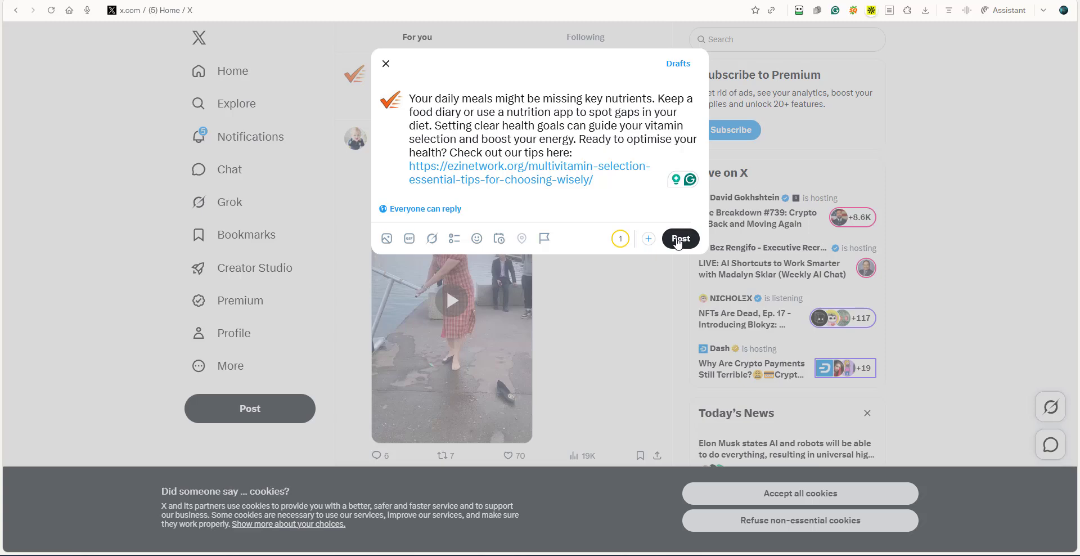
Publish the X post and view it on the account's profile page.
{"action": "left_click", "coordinate": [680, 238]}
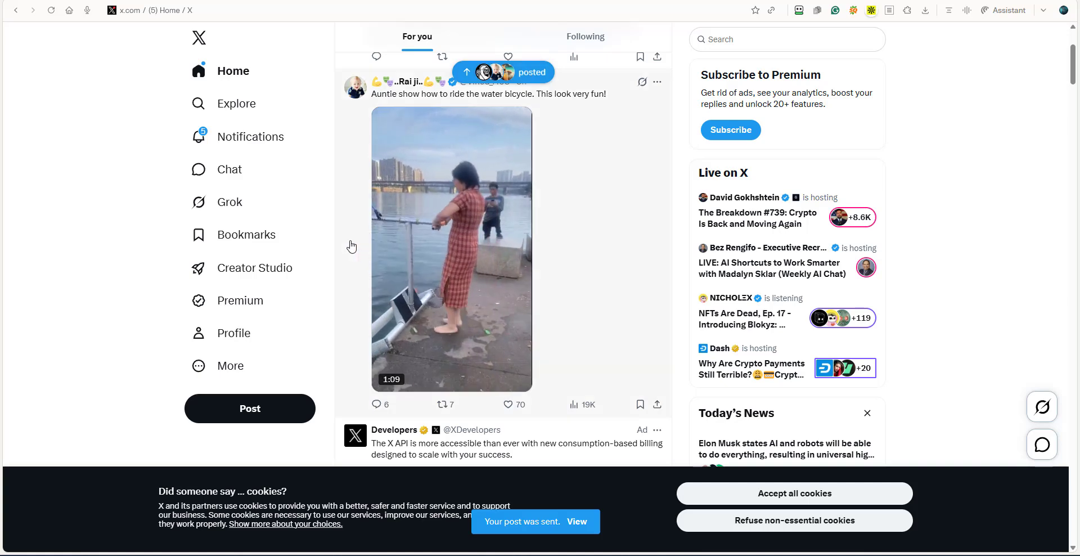
{"action": "left_click", "coordinate": [248, 334]}
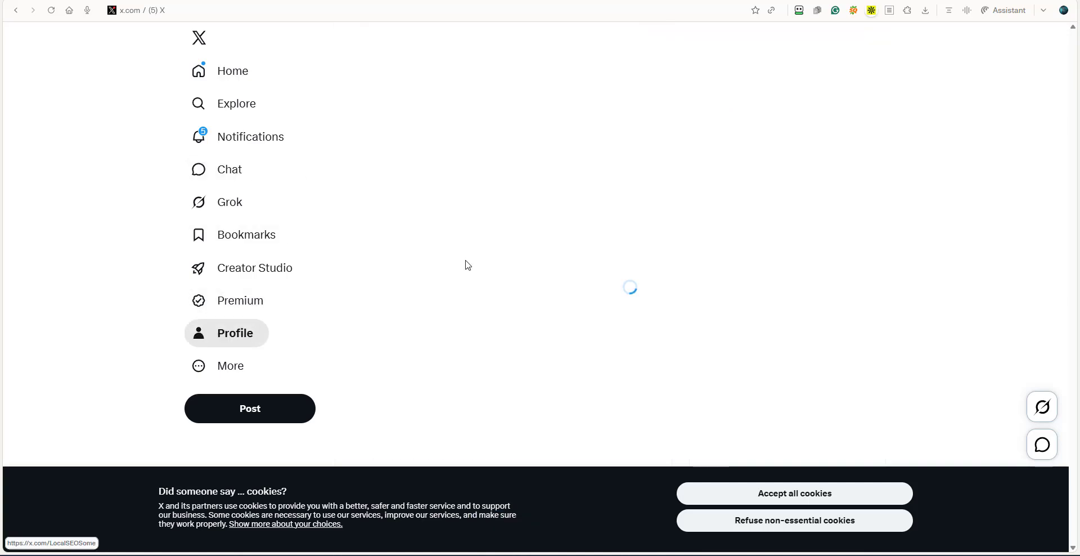
{"action": "scroll", "coordinate": [468, 262], "scroll_direction": "down", "scroll_amount": 10}
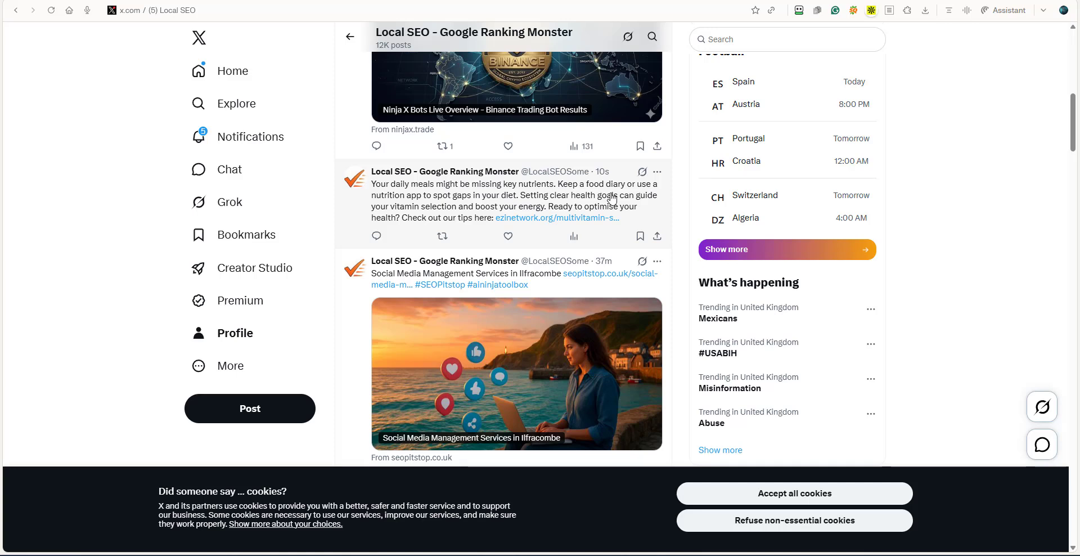
Try to edit the newly published multivitamin post on the X profile and dismiss the Premium upgrade offer.
{"action": "left_click", "coordinate": [658, 172]}
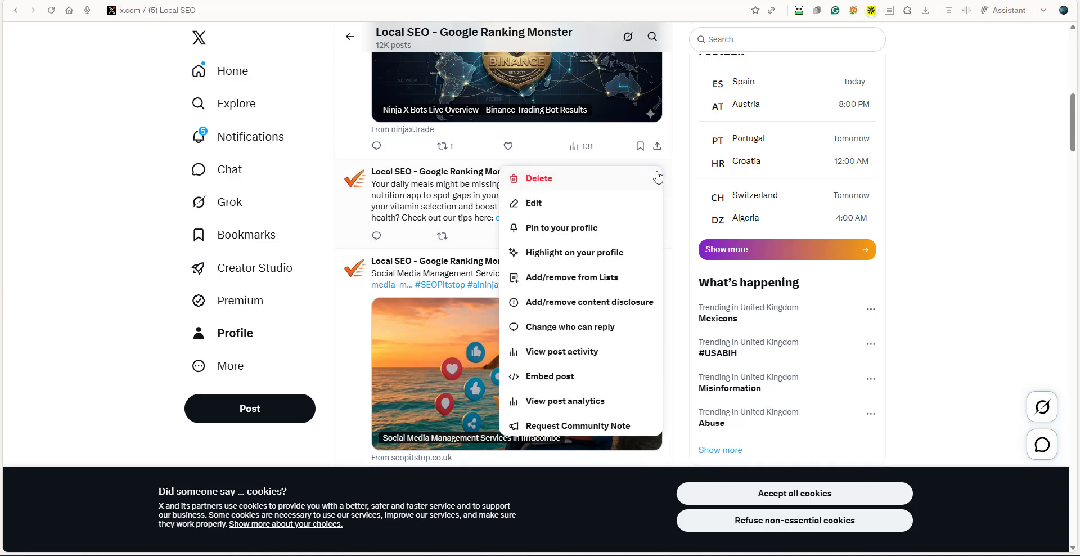
{"action": "left_click", "coordinate": [546, 204]}
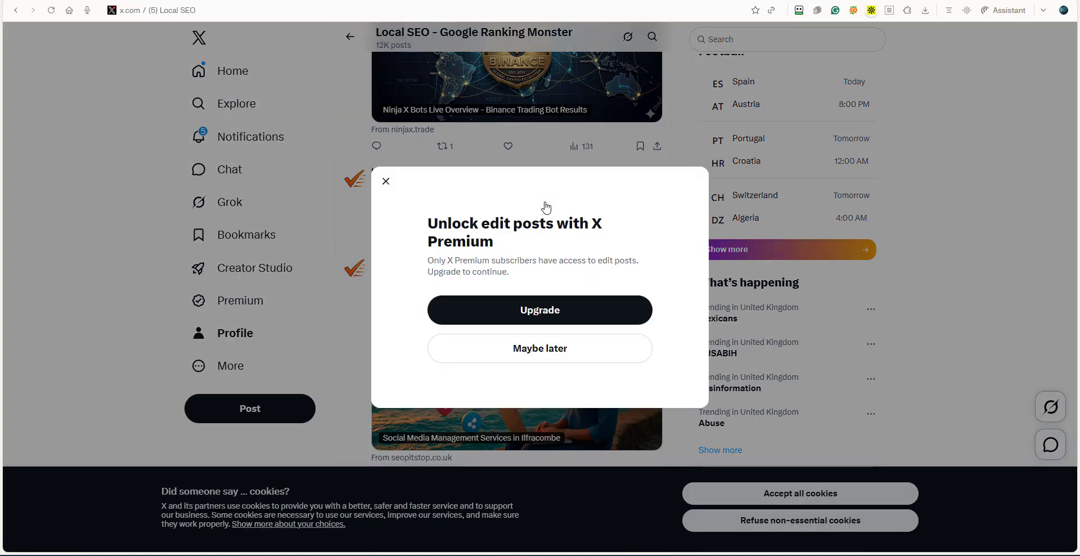
{"action": "left_click", "coordinate": [386, 180]}
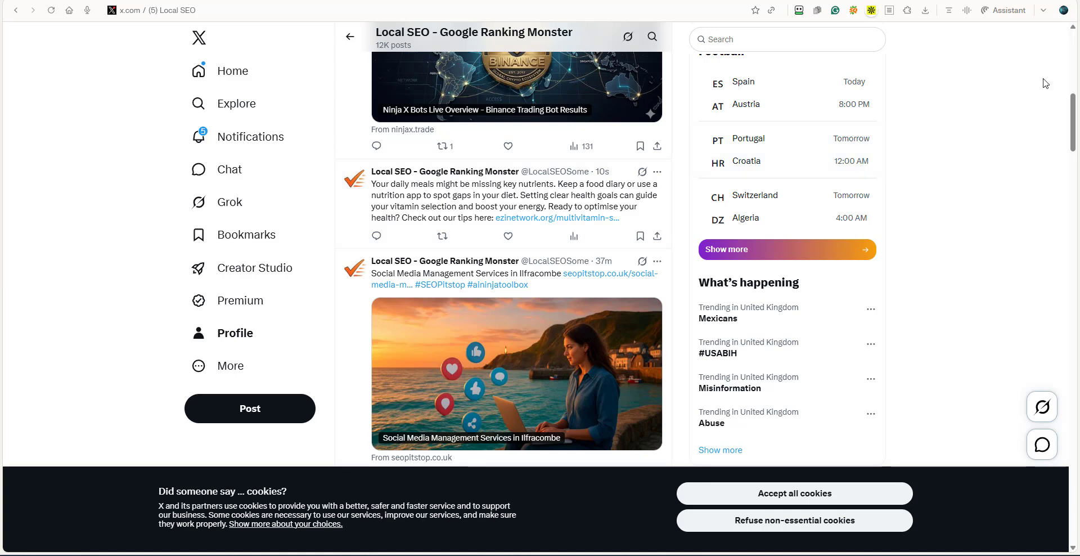
{"action": "left_click_drag", "start_coordinate": [1073, 106], "coordinate": [1072, 41]}
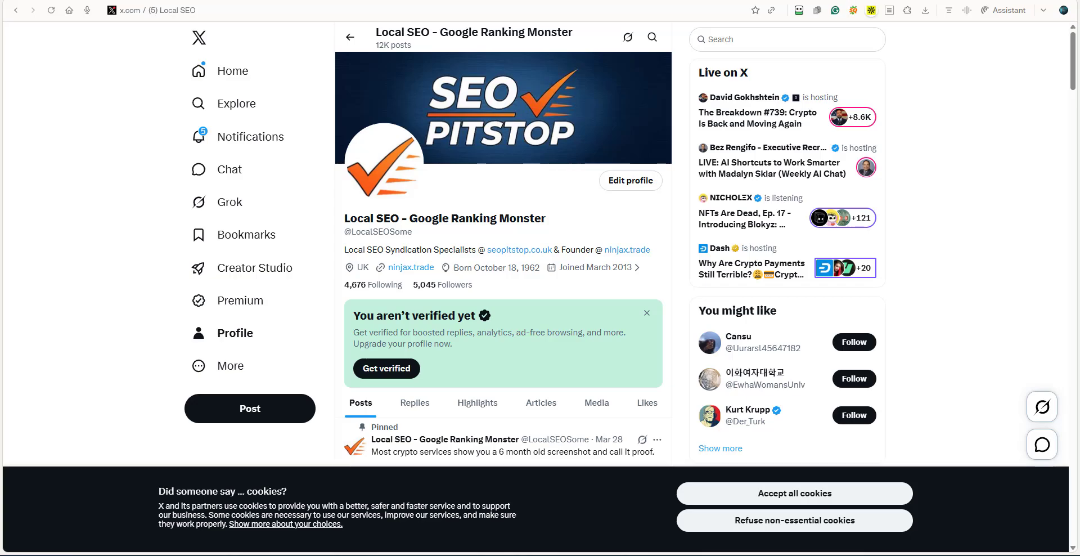
Back in the WordPress article, mark the X post as posted and generate a title and post for BuyMeACoffee.
{"action": "left_click", "coordinate": [845, 0]}
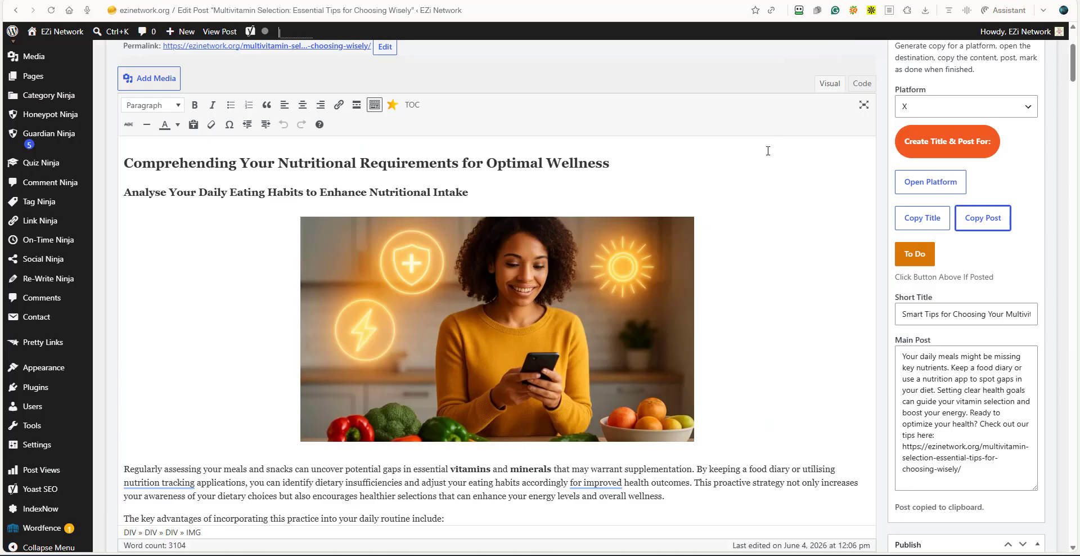
{"action": "left_click", "coordinate": [914, 253]}
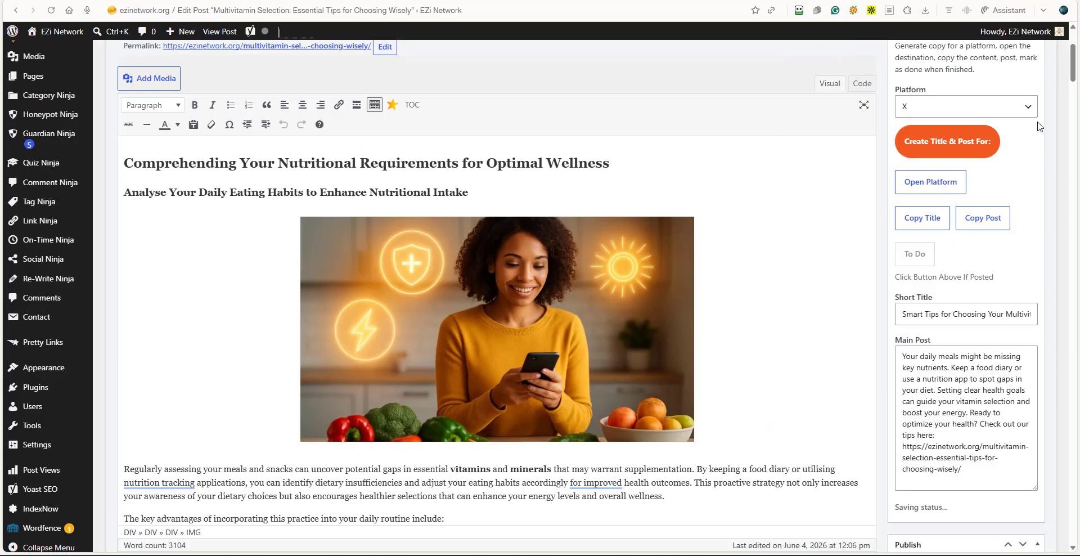
{"action": "left_click", "coordinate": [1033, 112]}
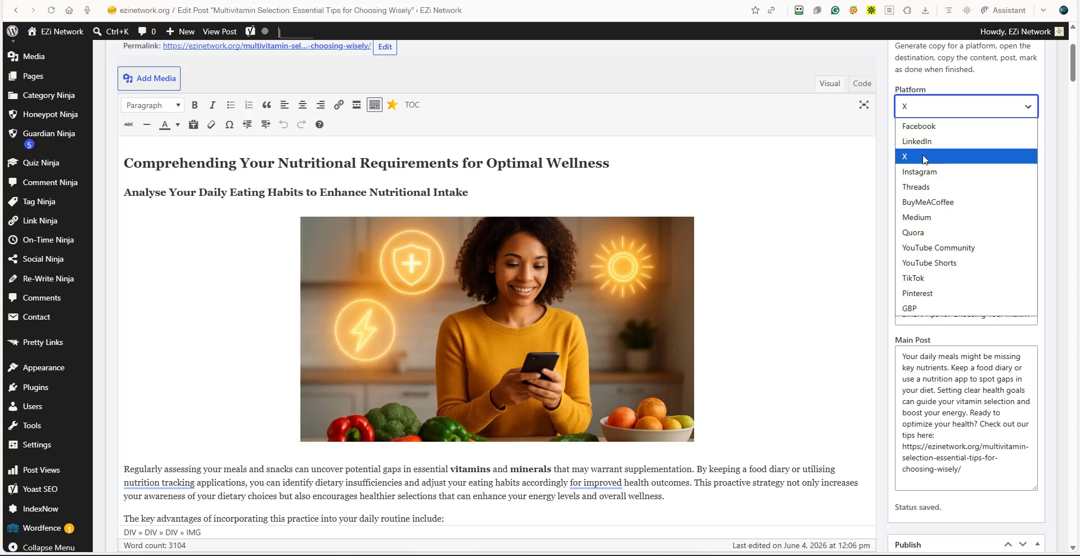
{"action": "left_click", "coordinate": [939, 203]}
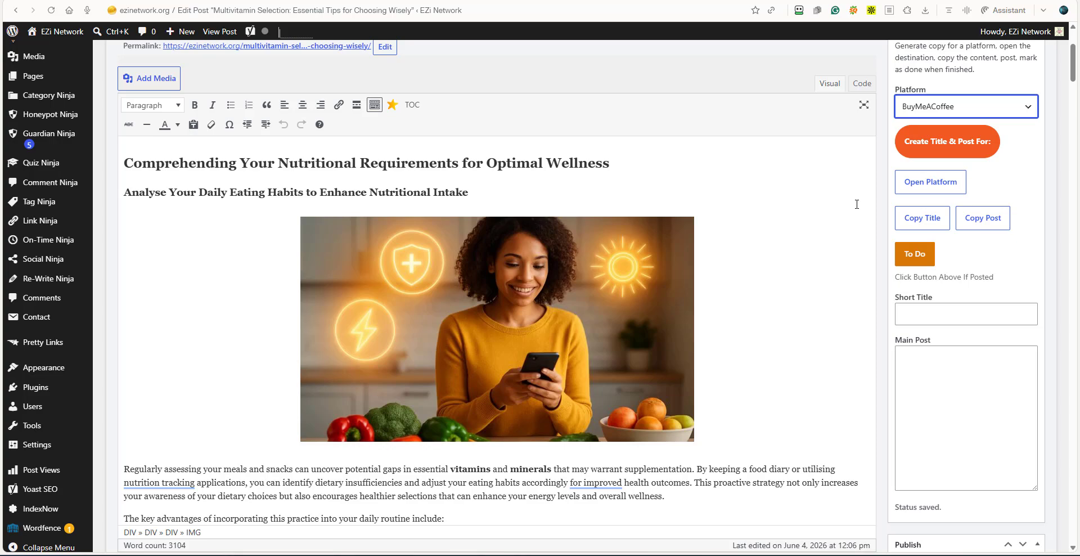
{"action": "left_click", "coordinate": [927, 138]}
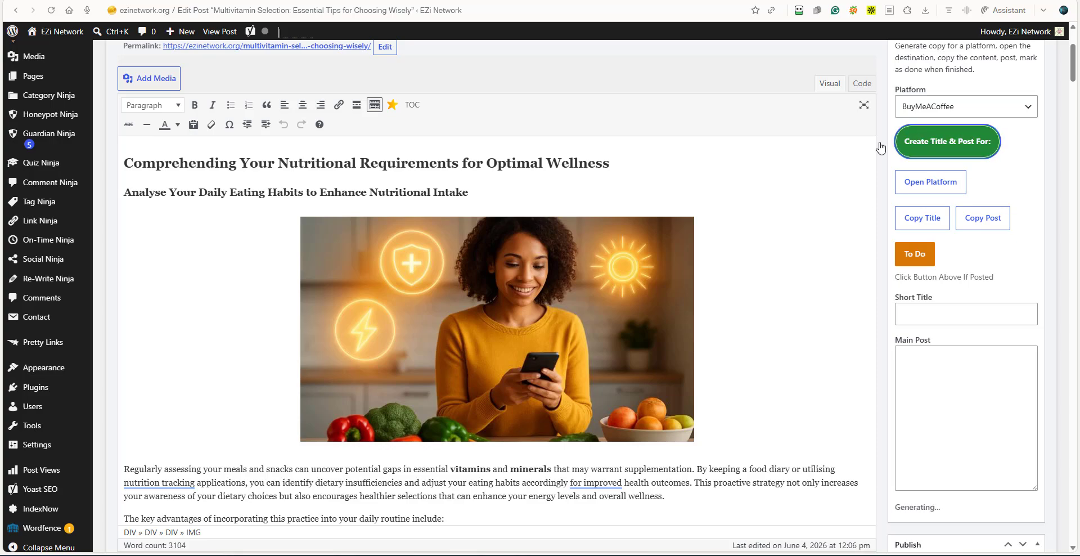
Open Buy Me a Coffee from Social Ninja, try to log in, and return to the WordPress article.
{"action": "left_click", "coordinate": [929, 188]}
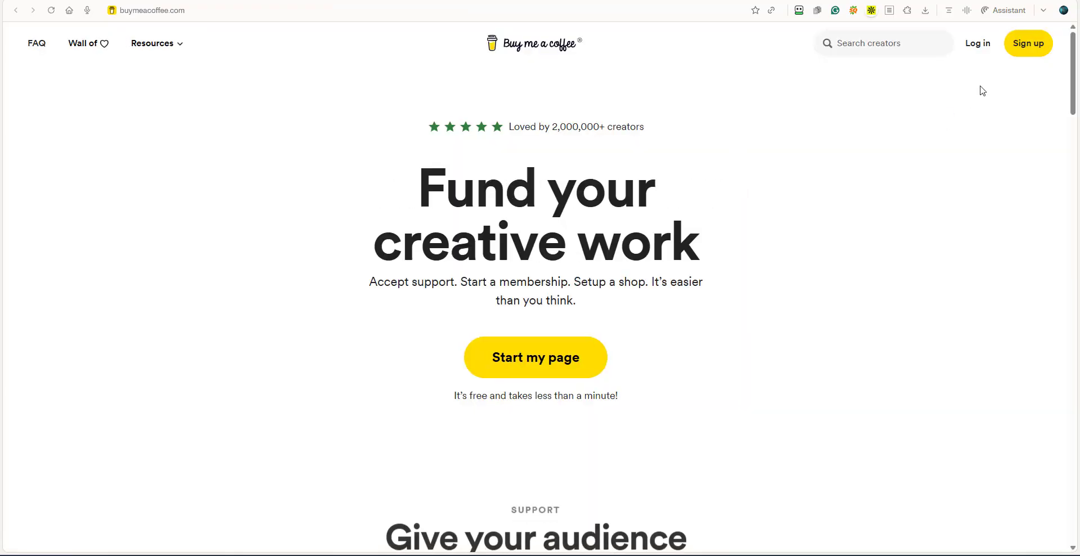
{"action": "left_click", "coordinate": [978, 44]}
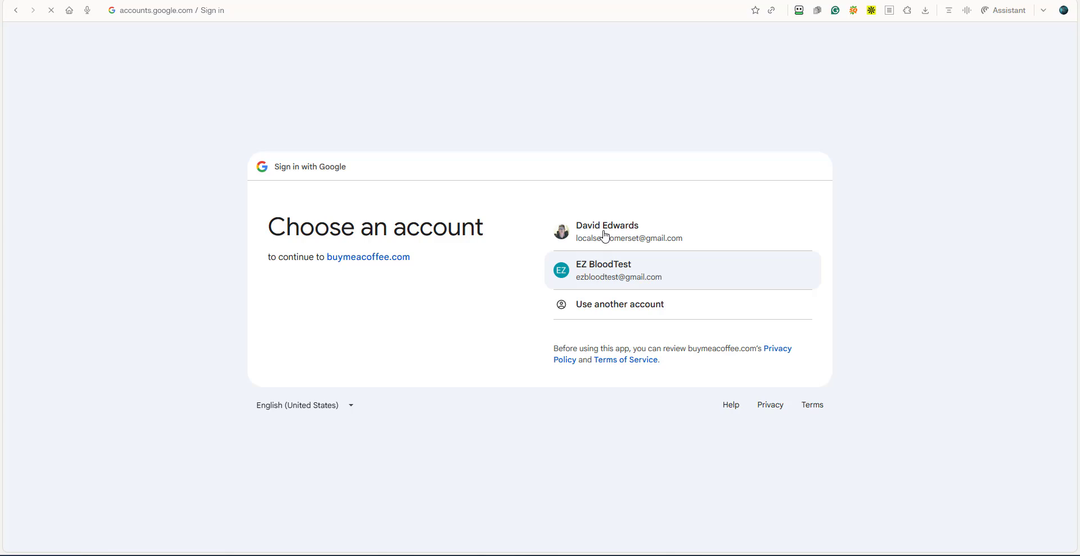
{"action": "left_click", "coordinate": [605, 235]}
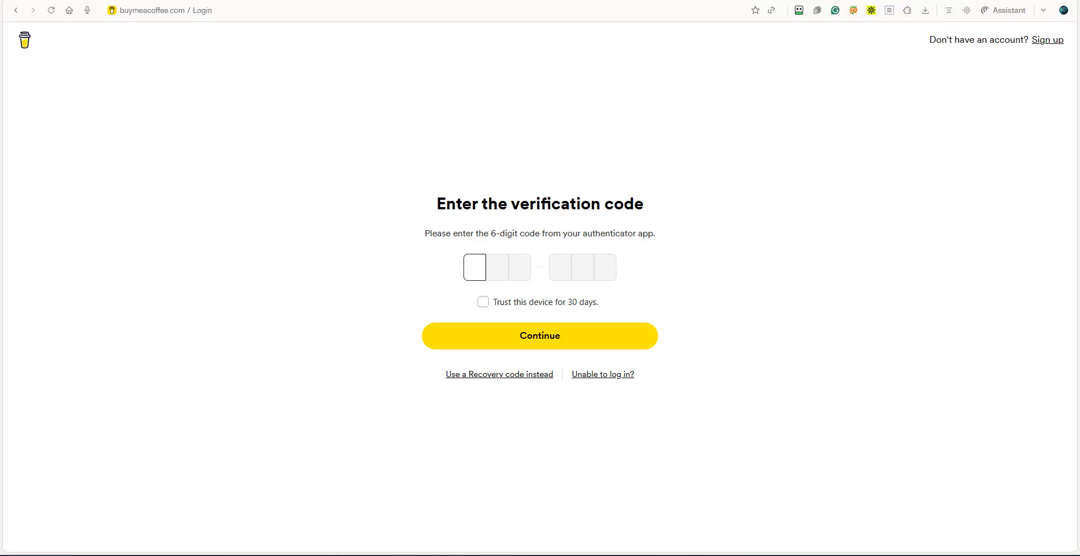
{"action": "left_click", "coordinate": [877, 1]}
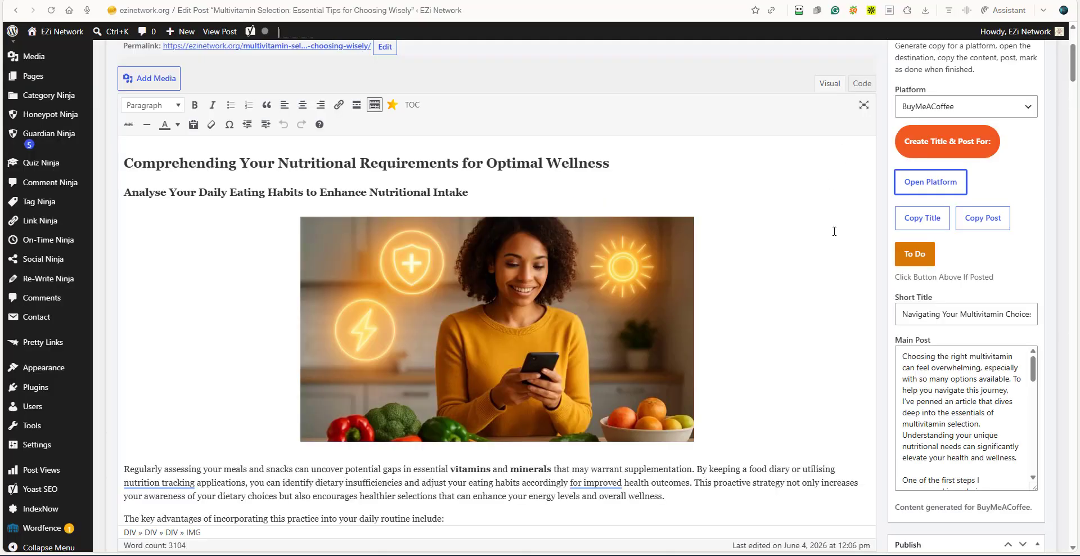
Switch the Social Ninja platform to GBP and back to BuyMeACoffee to check its generated title and post.
{"action": "left_click", "coordinate": [1027, 109]}
{"action": "left_click", "coordinate": [1025, 112]}
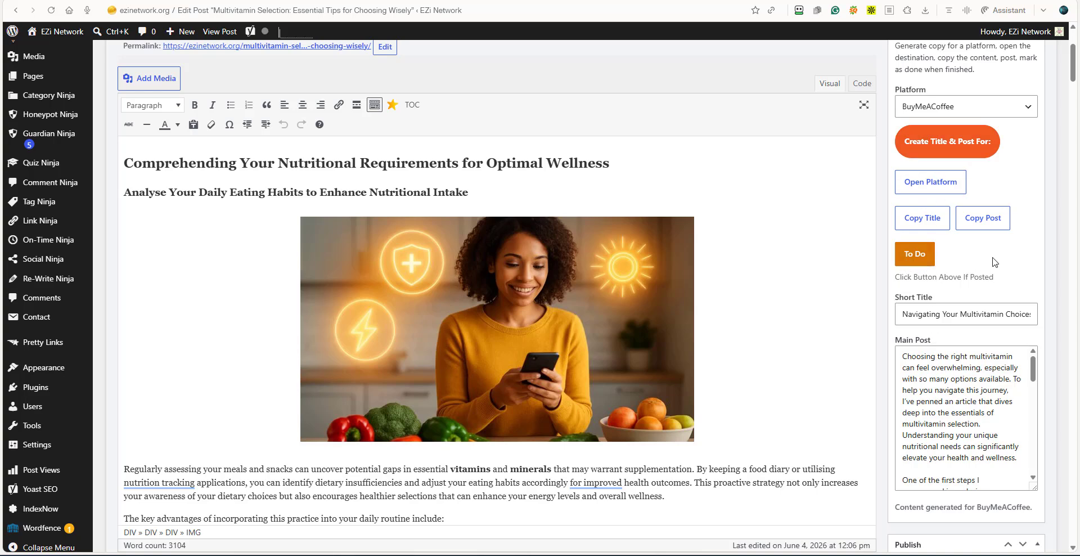
{"action": "left_click", "coordinate": [1027, 107]}
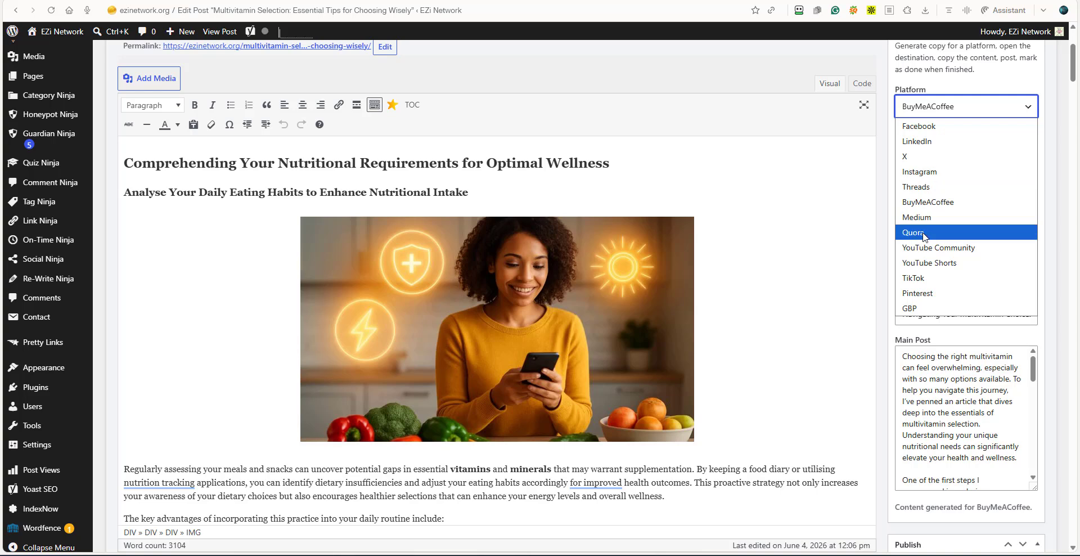
{"action": "left_click", "coordinate": [925, 309]}
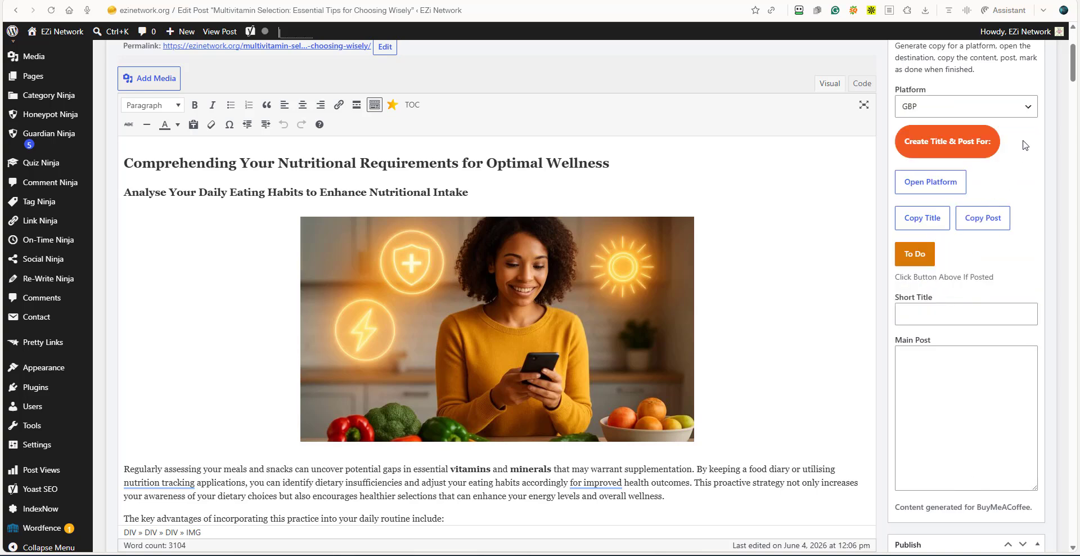
{"action": "left_click", "coordinate": [1030, 106]}
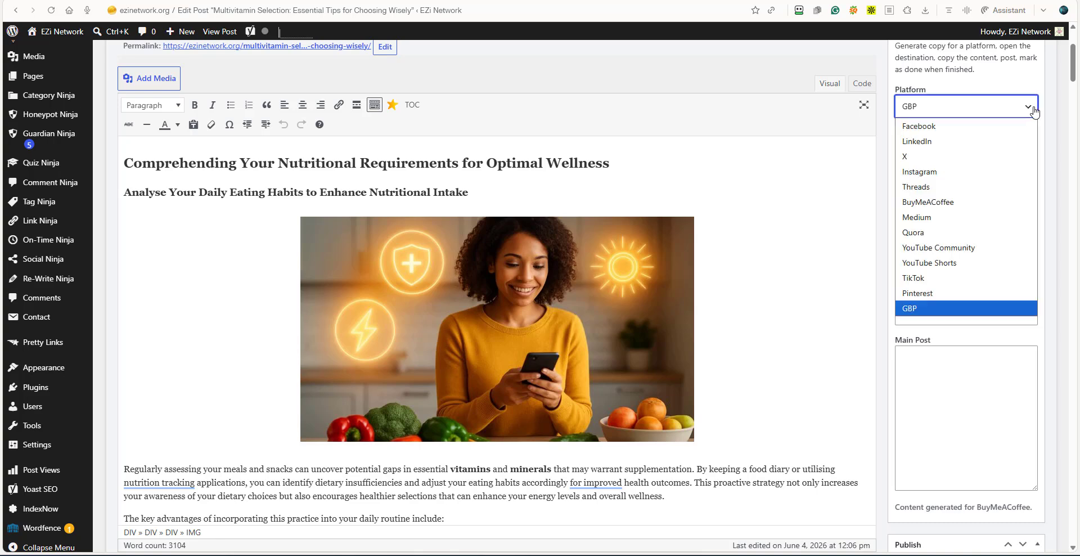
{"action": "left_click", "coordinate": [939, 202]}
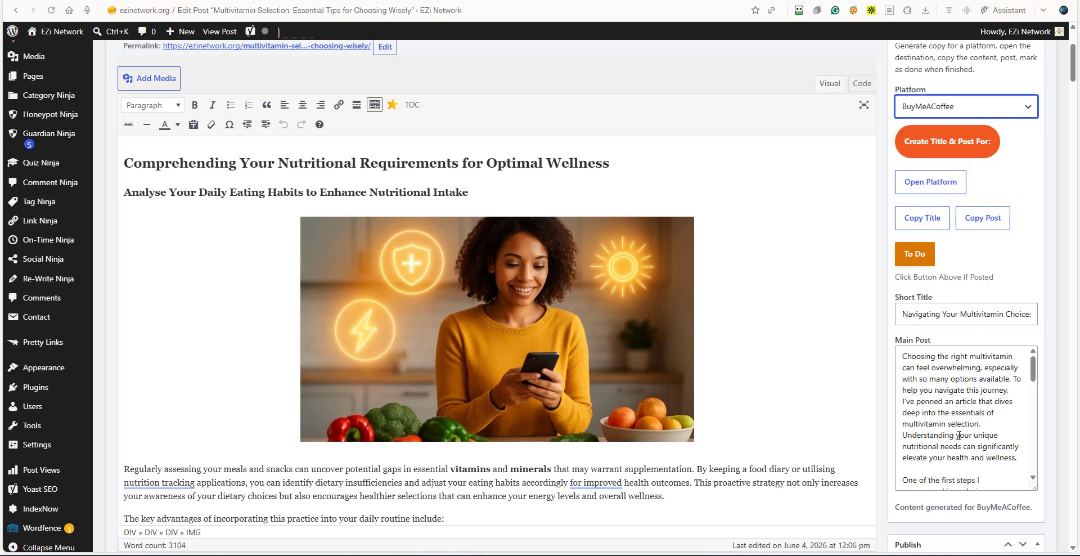
{"action": "scroll", "coordinate": [959, 435], "scroll_direction": "down", "scroll_amount": 6}
{"action": "scroll", "coordinate": [950, 434], "scroll_direction": "up", "scroll_amount": 10}
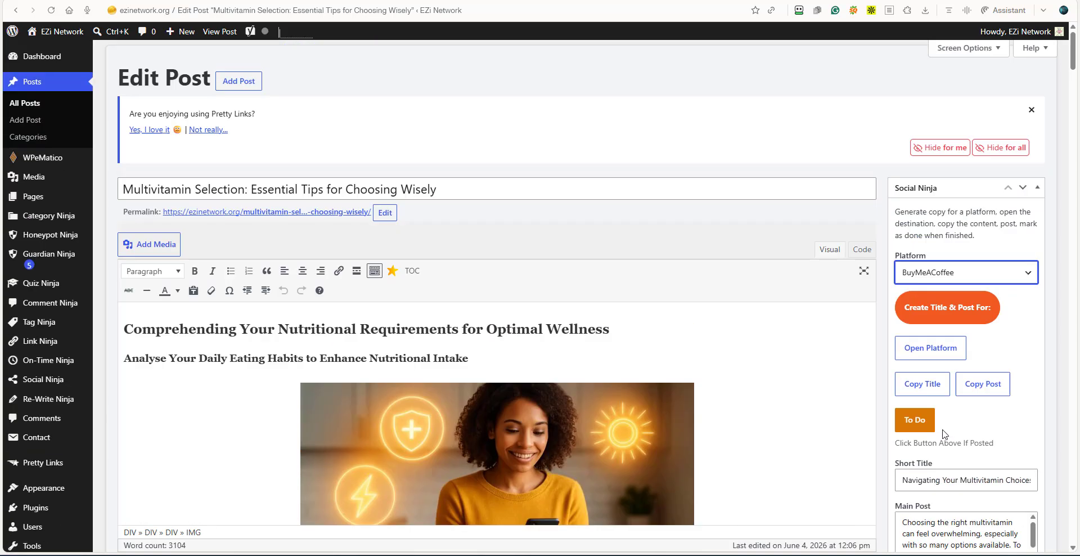
Generate a title and post for GBP in Social Ninja and open Google Business Profile Manager from it.
{"action": "left_click", "coordinate": [1028, 275]}
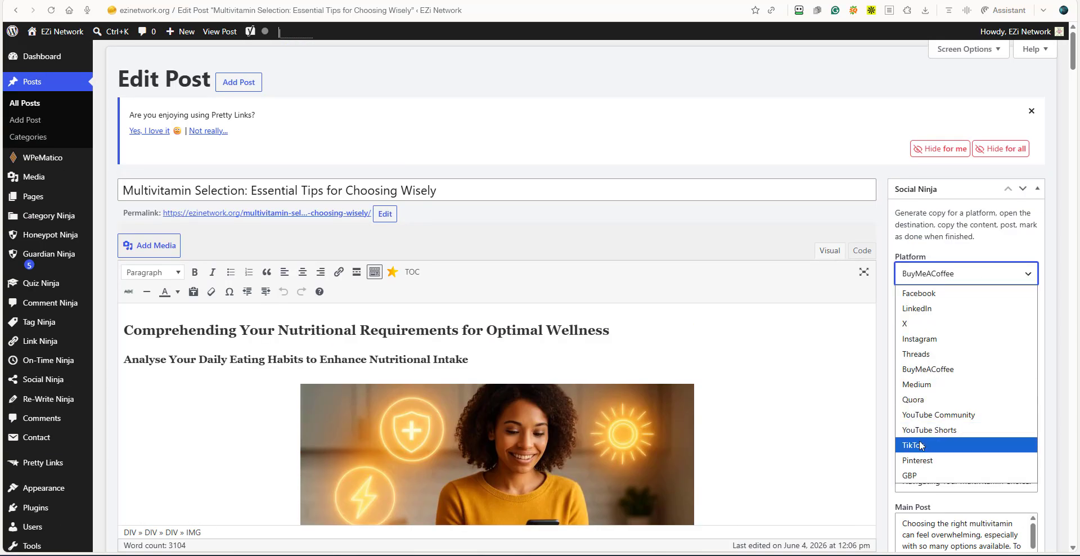
{"action": "left_click", "coordinate": [919, 475]}
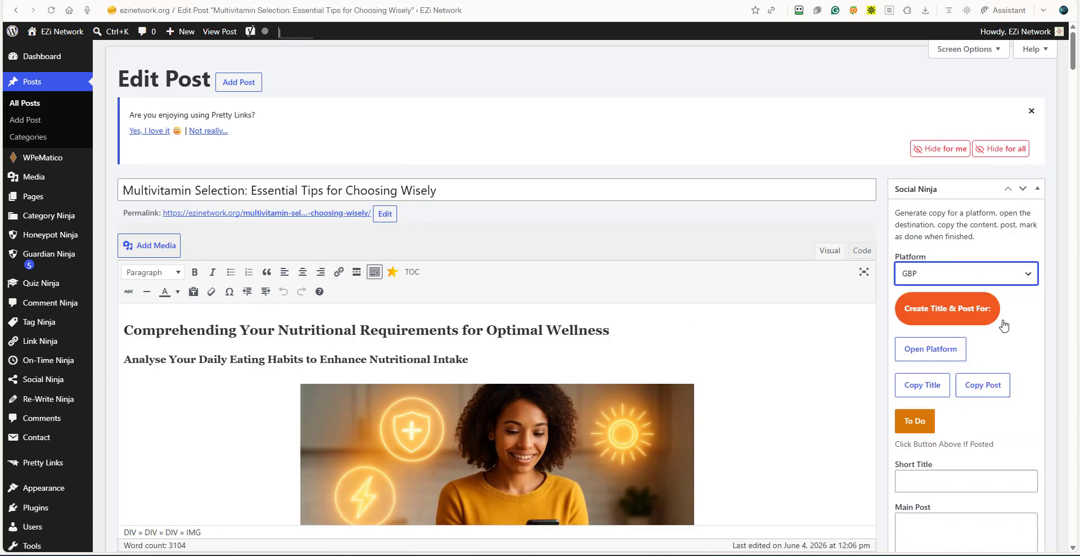
{"action": "left_click", "coordinate": [933, 320]}
{"action": "left_click", "coordinate": [925, 358]}
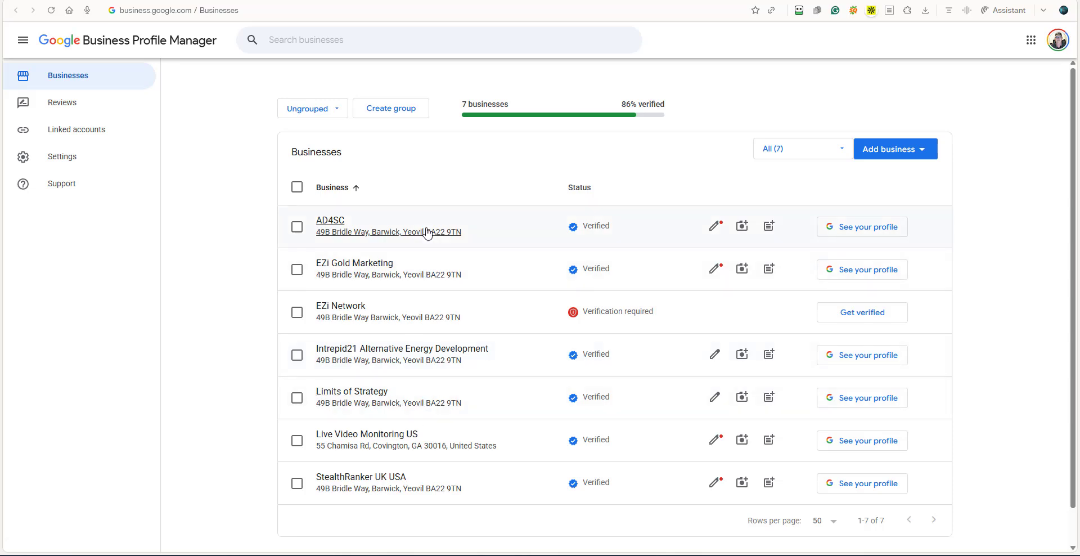
Start an update post for the AD4SC business and copy the generated GBP title from WordPress into its description, followed by a blank line.
{"action": "left_click", "coordinate": [771, 227]}
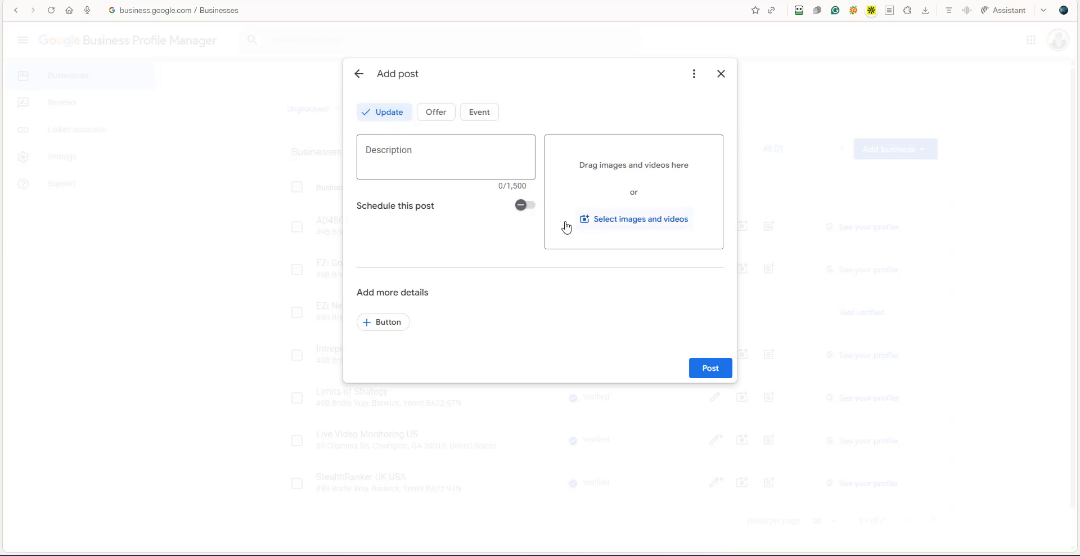
{"action": "left_click", "coordinate": [364, 156]}
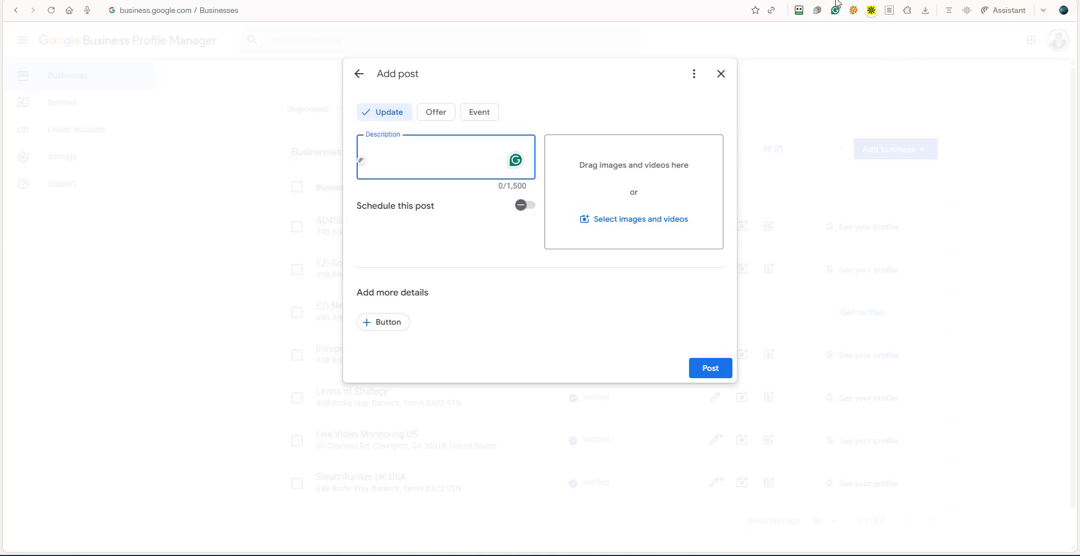
{"action": "key", "text": "alt+Tab"}
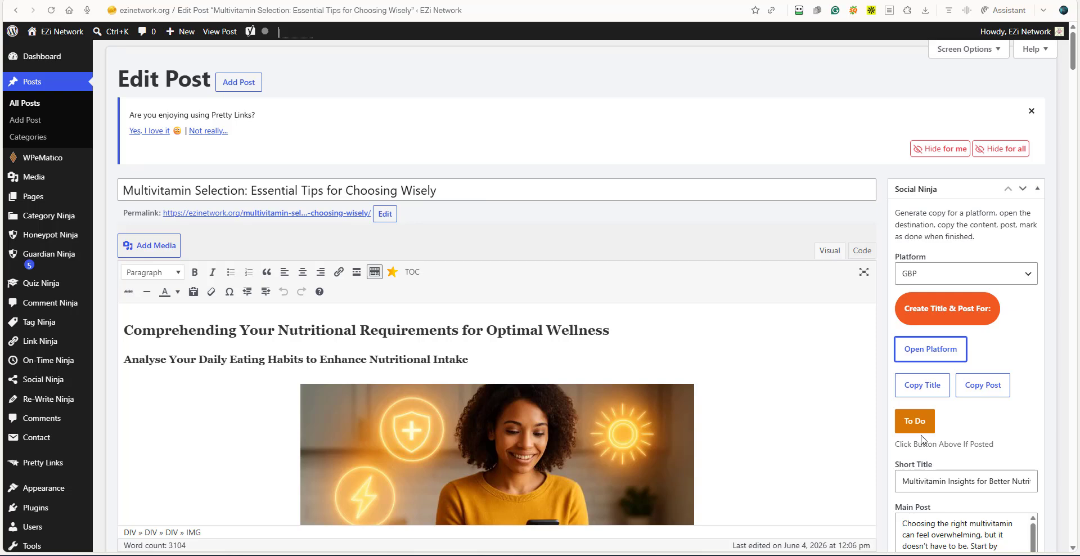
{"action": "left_click", "coordinate": [921, 387]}
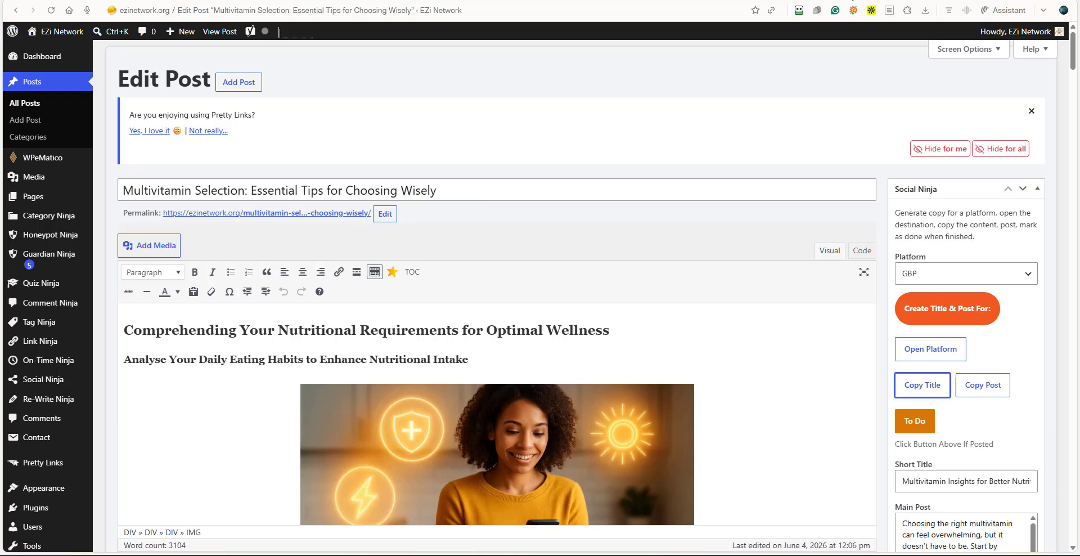
{"action": "key", "text": "alt+Tab"}
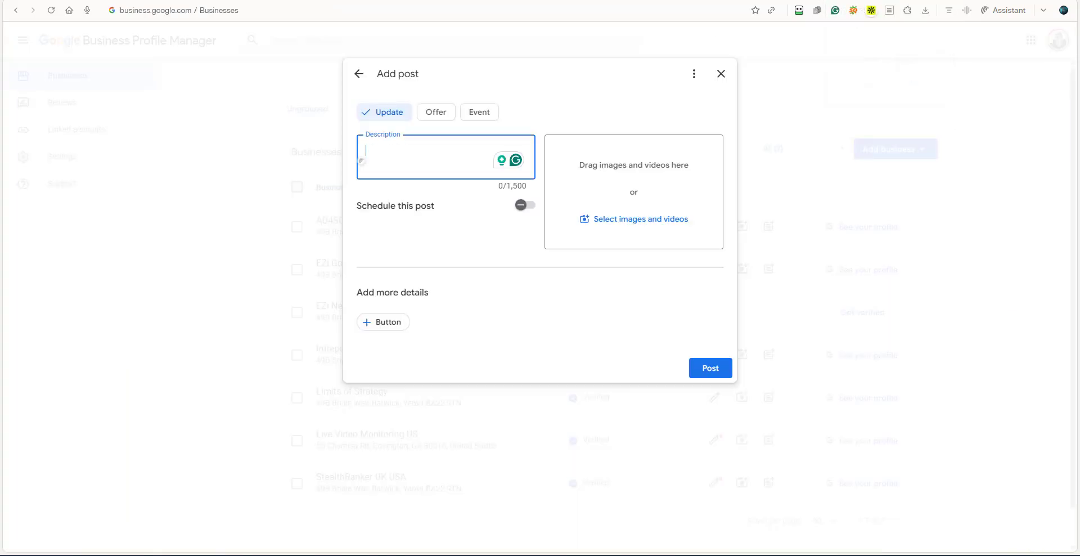
{"action": "right_click", "coordinate": [372, 151]}
{"action": "left_click", "coordinate": [409, 276]}
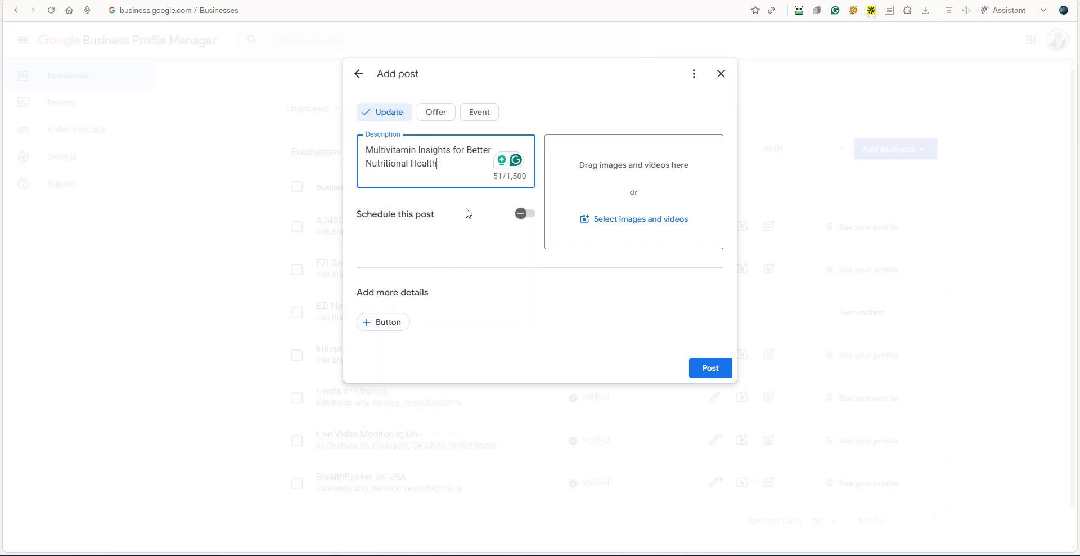
{"action": "key", "text": "Return"}
{"action": "key", "text": "Return"}
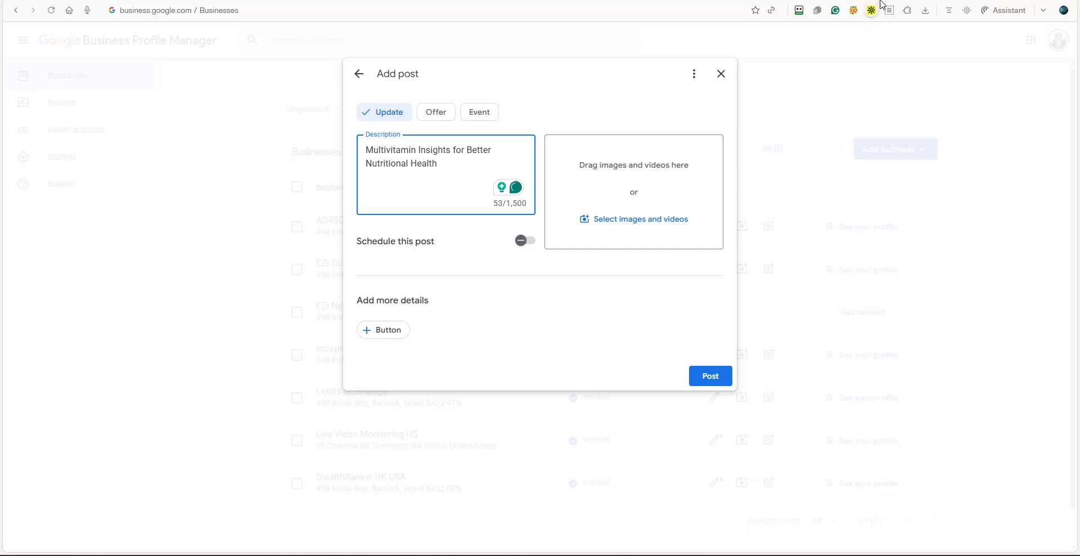
Copy the generated GBP main post from WordPress into the AD4SC post description below the title.
{"action": "left_click", "coordinate": [813, 0]}
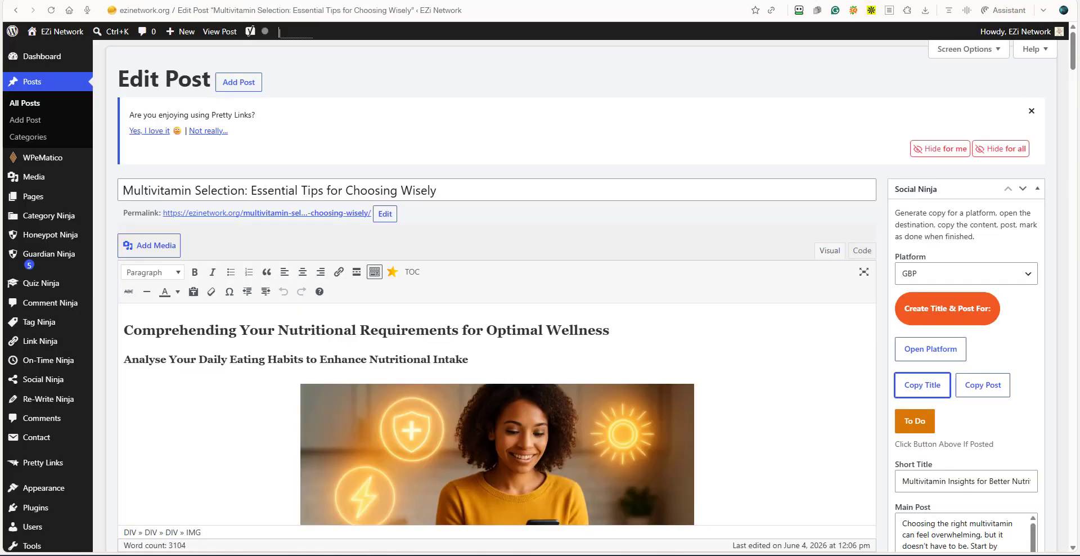
{"action": "left_click", "coordinate": [981, 387]}
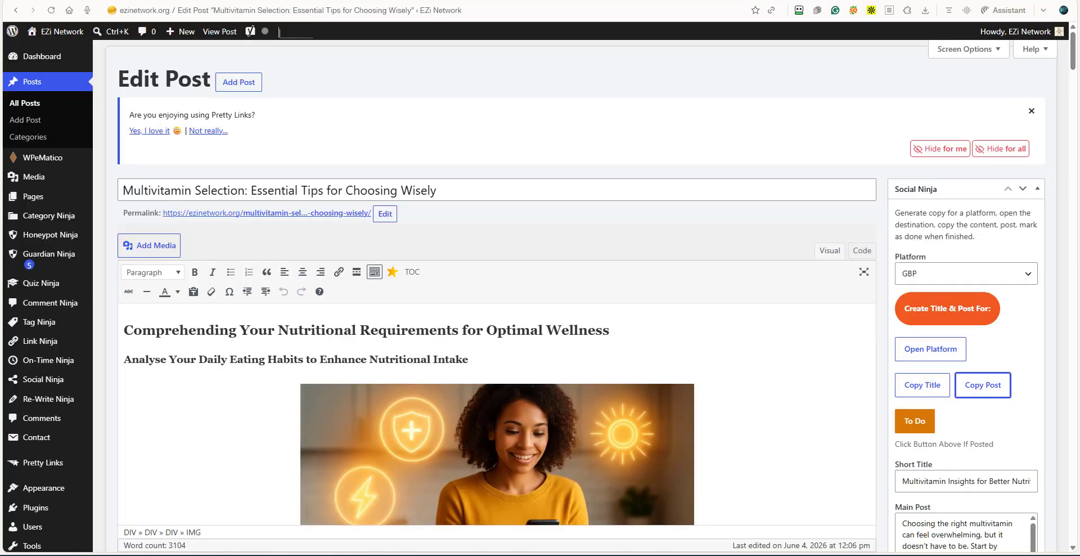
{"action": "left_click", "coordinate": [726, 0]}
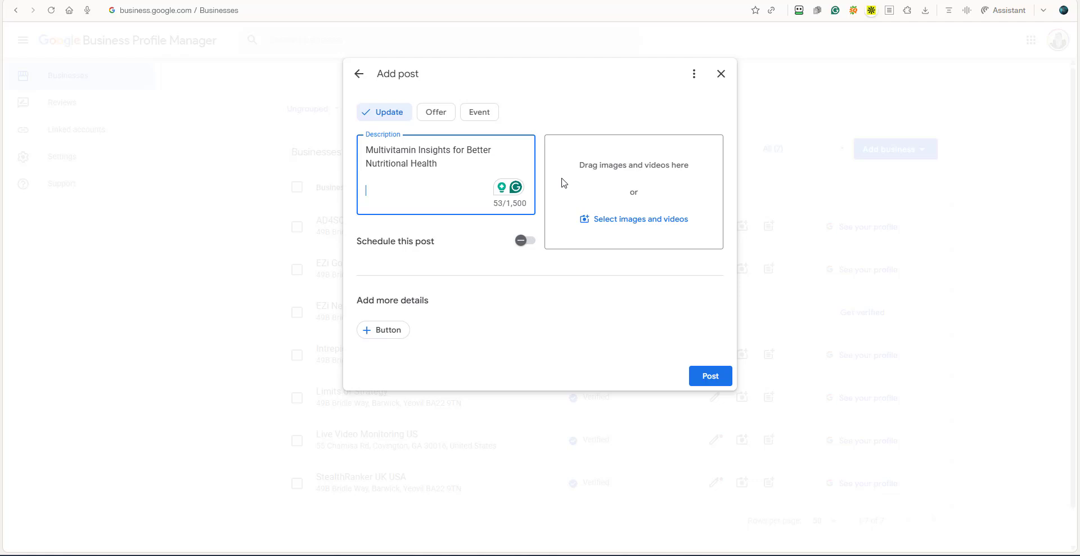
{"action": "right_click", "coordinate": [375, 190]}
{"action": "left_click", "coordinate": [408, 314]}
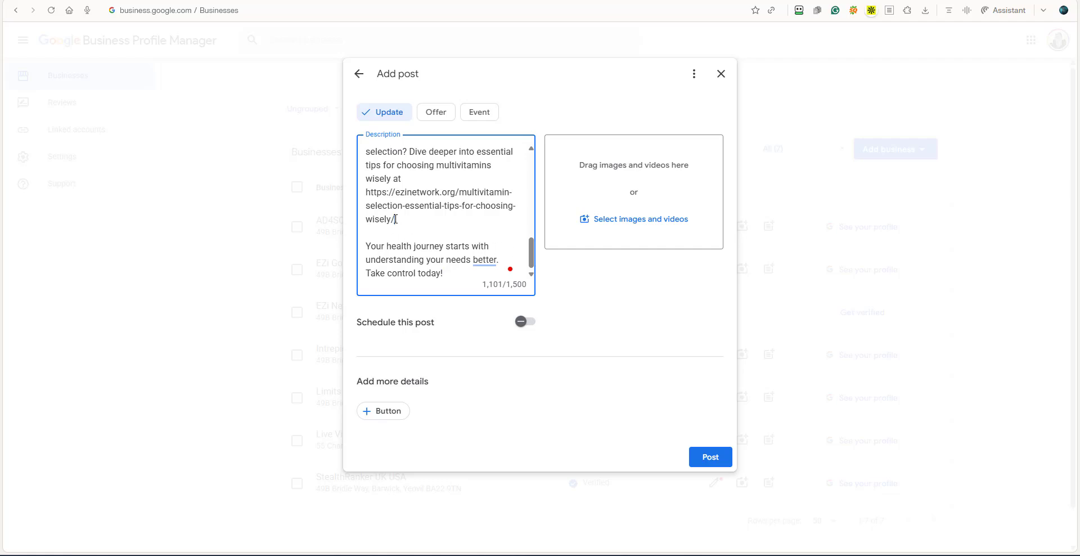
Cut the ezinetwork.org article URL out of the AD4SC post description after "wisely at".
{"action": "left_click_drag", "start_coordinate": [396, 219], "coordinate": [367, 199]}
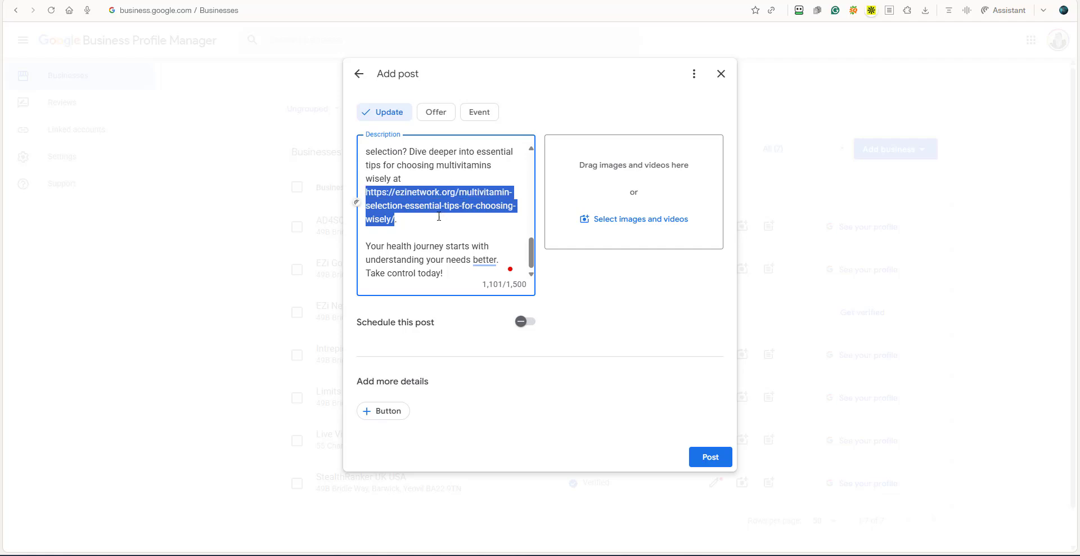
{"action": "right_click", "coordinate": [425, 202]}
{"action": "left_click", "coordinate": [460, 246]}
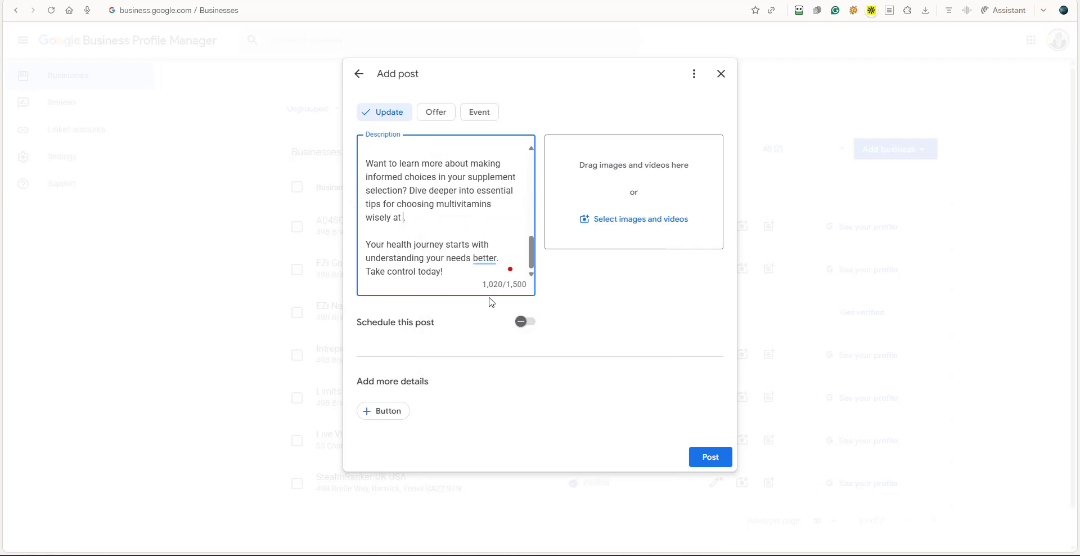
Delete the "Want to learn more about making informed choices" paragraph and its surplus blank line from the AD4SC post description.
{"action": "left_click_drag", "start_coordinate": [413, 220], "coordinate": [366, 163]}
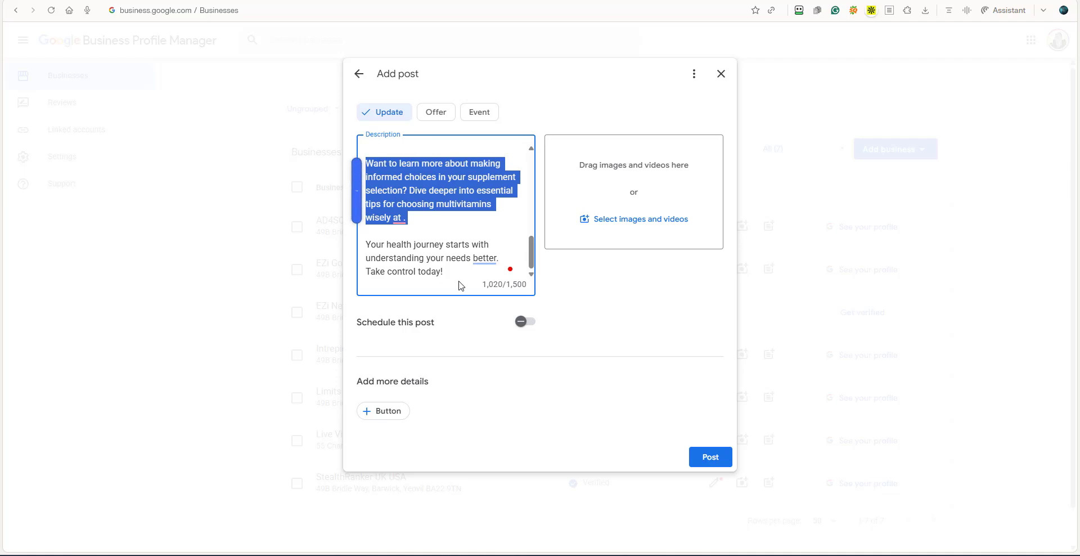
{"action": "scroll", "coordinate": [429, 209], "scroll_direction": "up", "scroll_amount": 2}
{"action": "scroll", "coordinate": [429, 209], "scroll_direction": "down", "scroll_amount": 2}
{"action": "key", "text": "BackSpace"}
{"action": "key", "text": "BackSpace"}
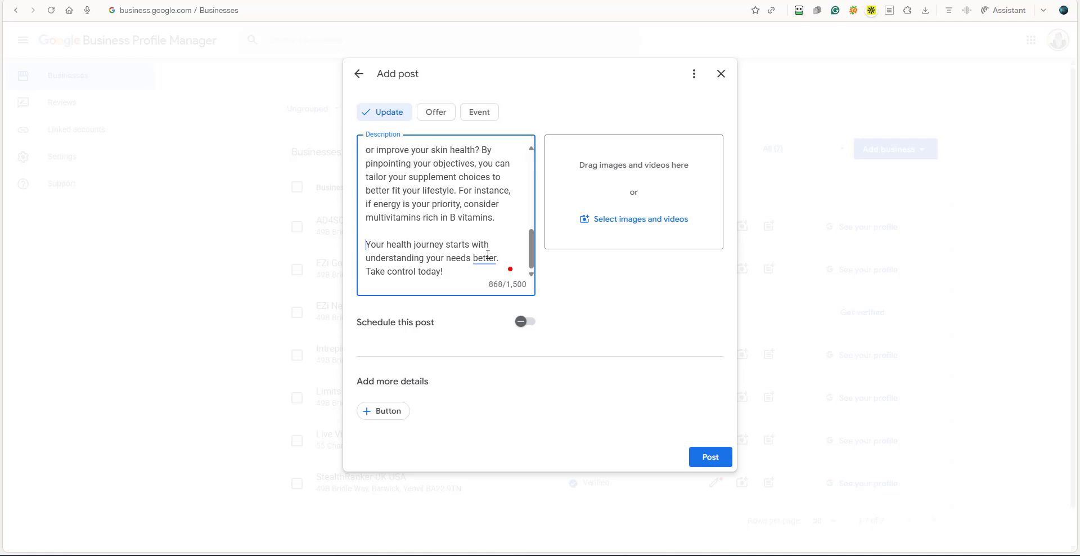
Attach the image "Macronutrients in Your Diet" from the Dropbox AA EZI folder to the AD4SC post.
{"action": "left_click", "coordinate": [651, 226]}
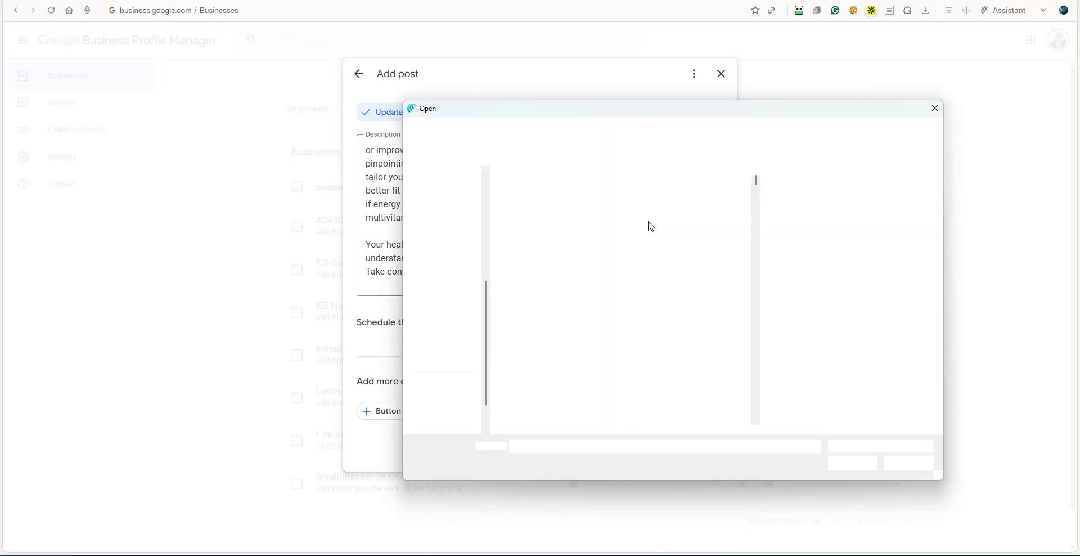
{"action": "left_click_drag", "start_coordinate": [757, 181], "coordinate": [776, 374]}
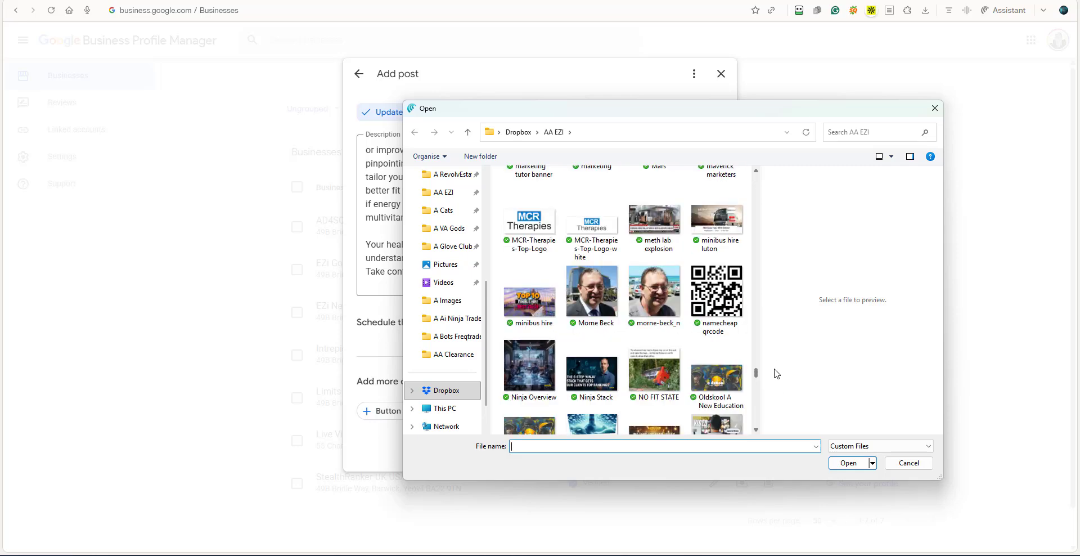
{"action": "left_click_drag", "start_coordinate": [777, 372], "coordinate": [776, 369]}
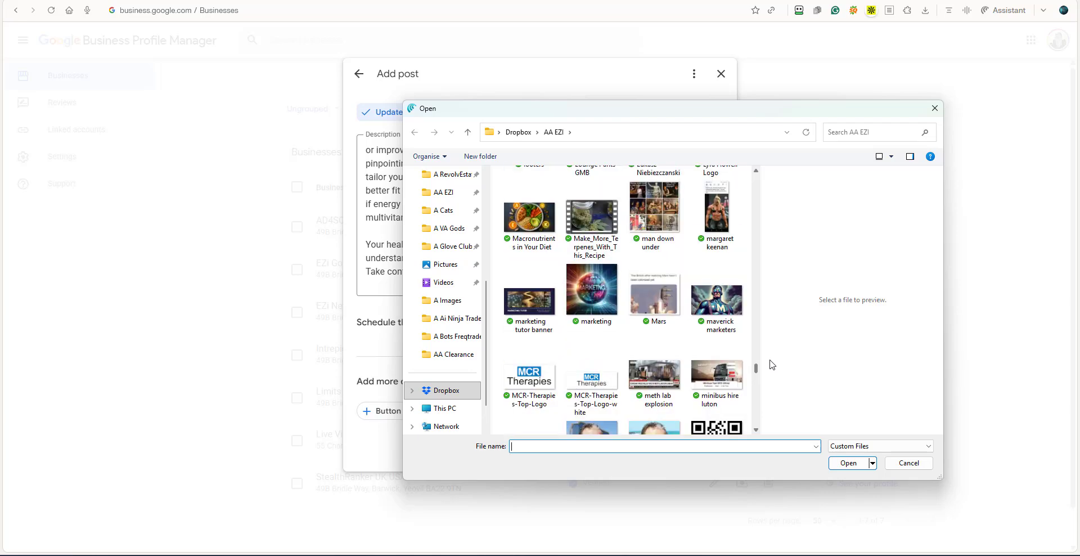
{"action": "left_click", "coordinate": [529, 217]}
{"action": "left_click", "coordinate": [847, 463]}
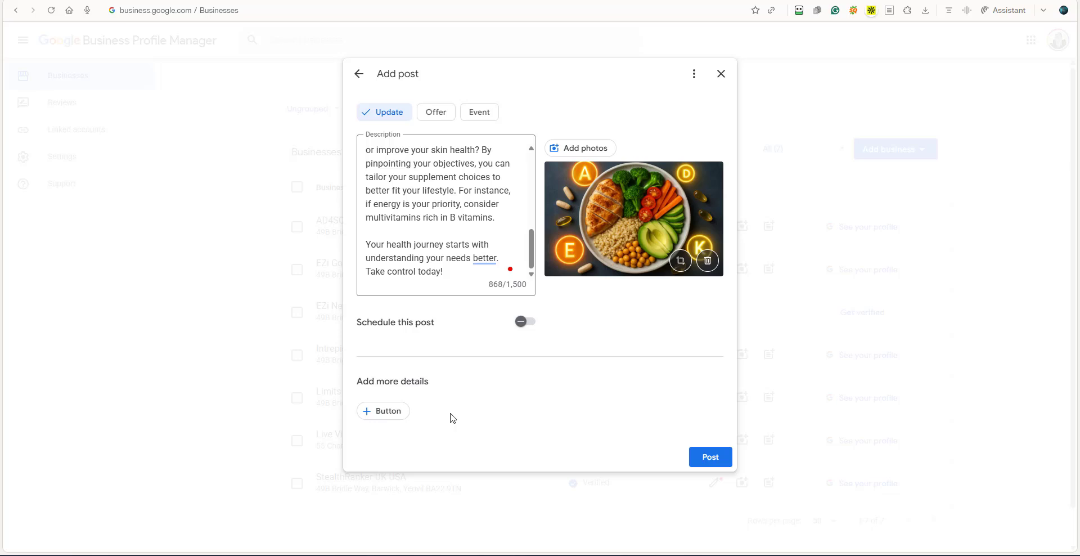
Add a Learn more button to the post and paste the cut ezinetwork.org multivitamin article URL as its link.
{"action": "left_click", "coordinate": [386, 413]}
{"action": "scroll", "coordinate": [484, 416], "scroll_direction": "down", "scroll_amount": 1}
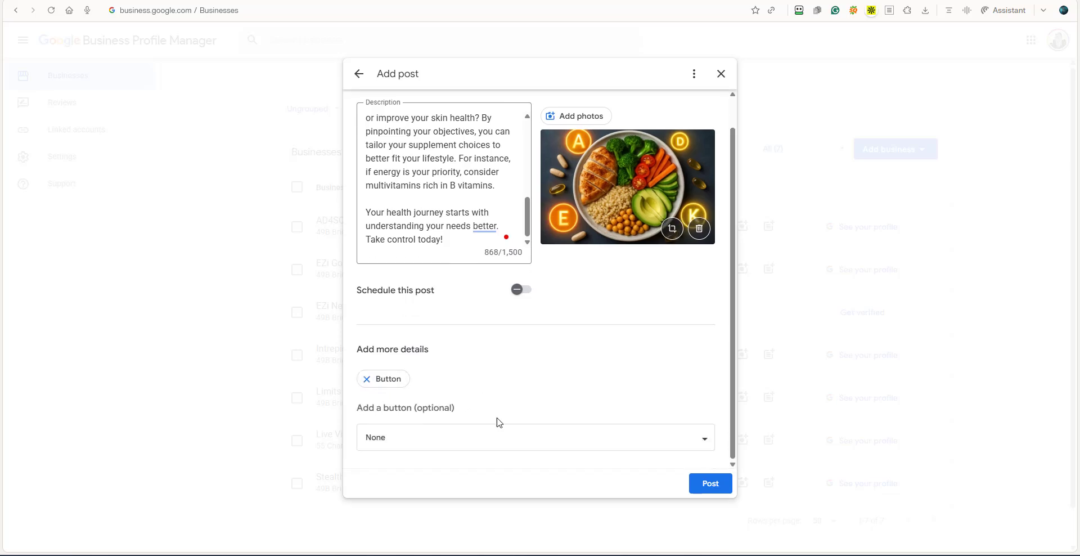
{"action": "left_click", "coordinate": [704, 442]}
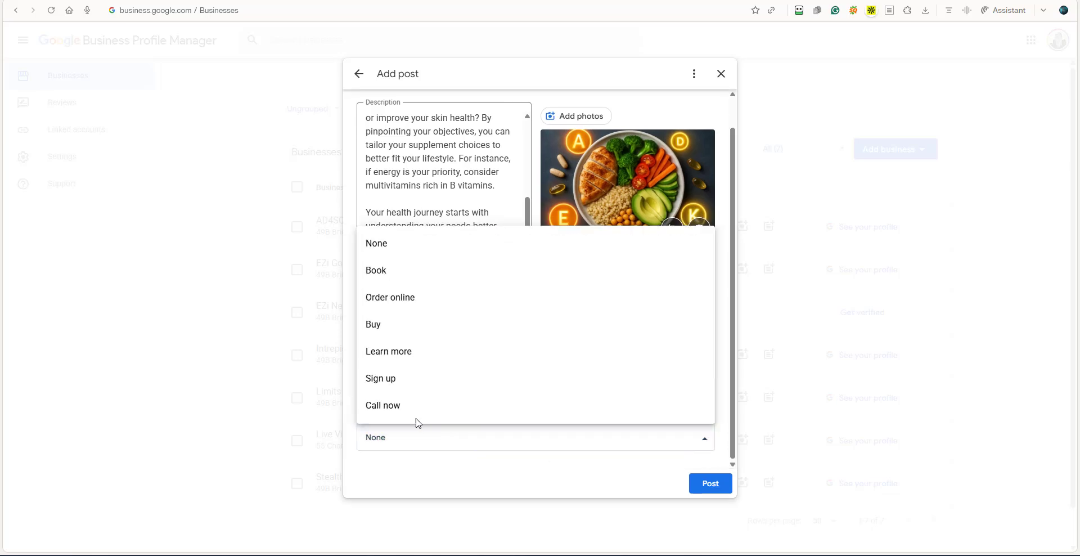
{"action": "left_click", "coordinate": [404, 351]}
{"action": "scroll", "coordinate": [421, 416], "scroll_direction": "down", "scroll_amount": 2}
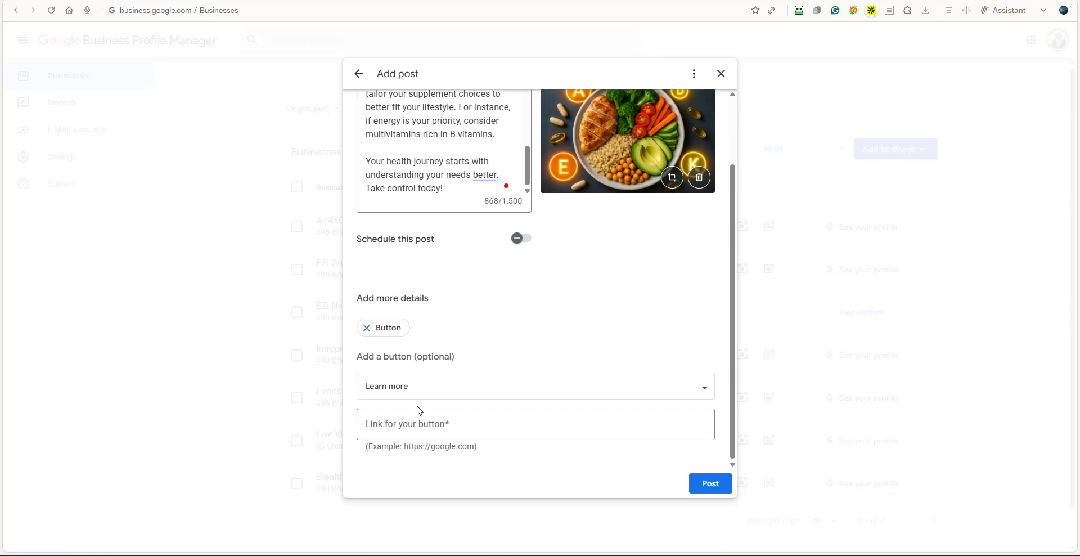
{"action": "left_click", "coordinate": [370, 424]}
{"action": "right_click", "coordinate": [371, 430]}
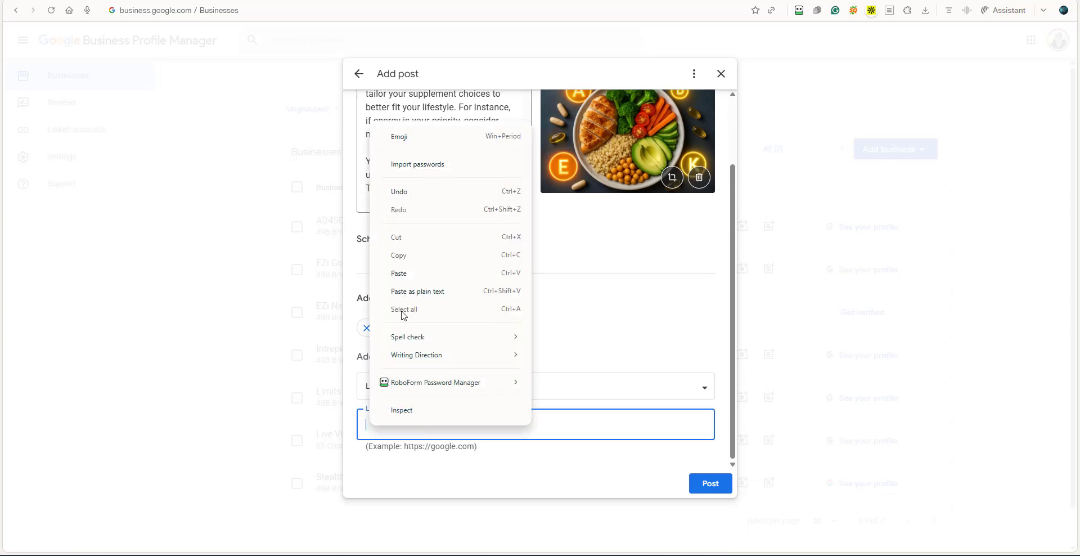
{"action": "left_click", "coordinate": [409, 276]}
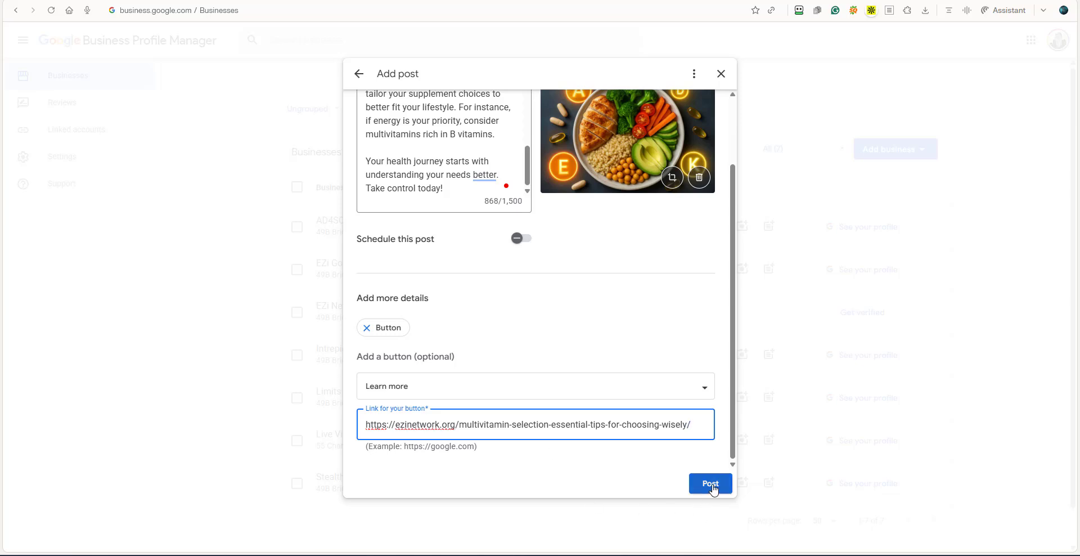
Publish the AD4SC post without copying it to any other profile and dismiss the Post Copying survey.
{"action": "left_click", "coordinate": [710, 485]}
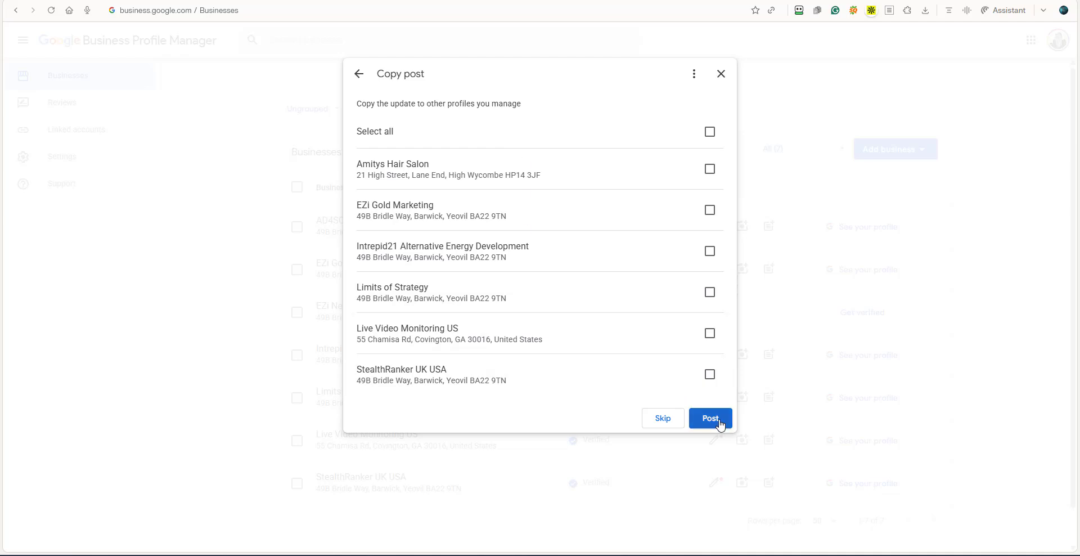
{"action": "left_click", "coordinate": [709, 418]}
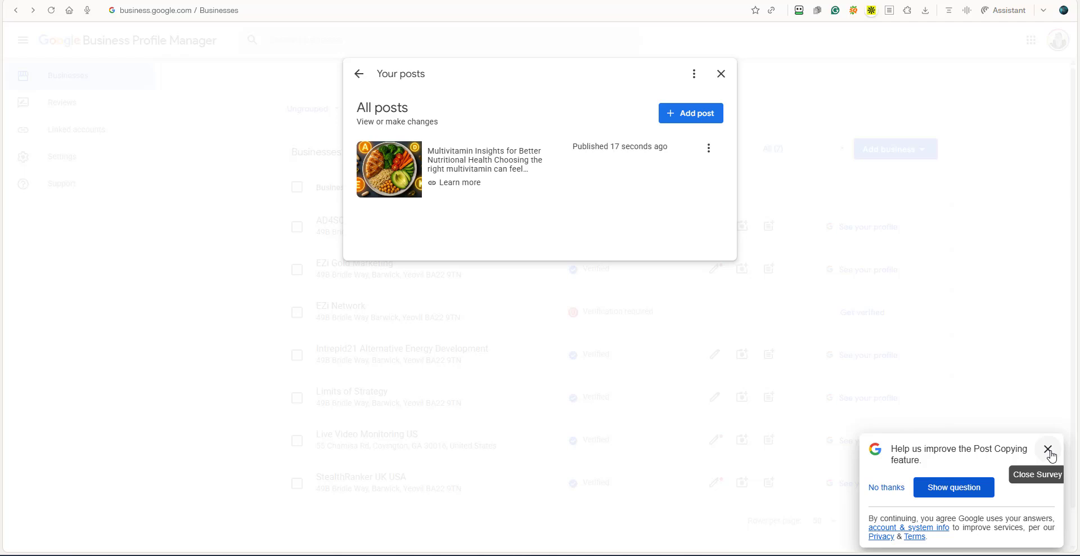
{"action": "left_click", "coordinate": [1049, 450]}
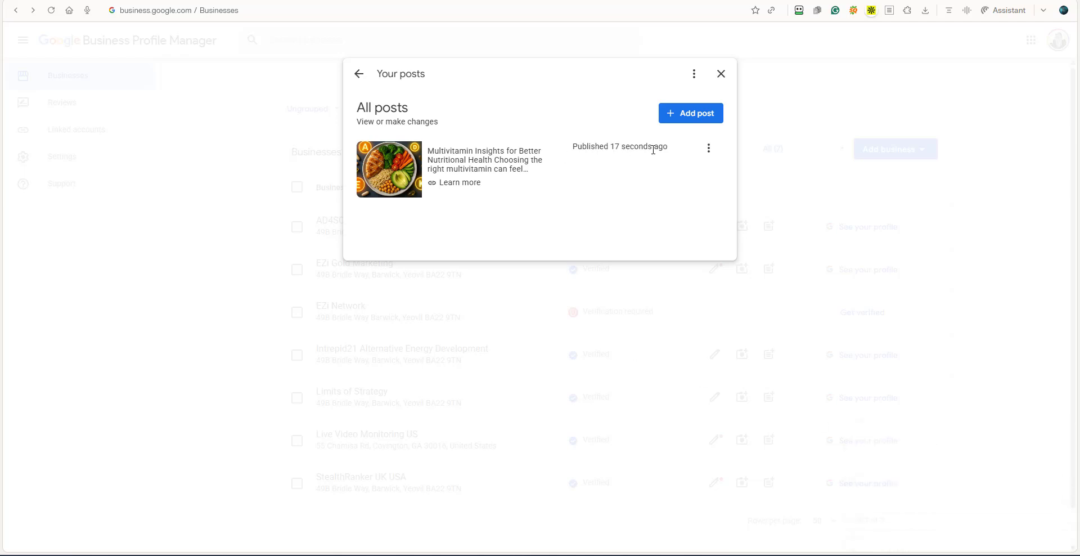
Review the published multivitamin post in Business Profile Manager and on AD4SC's Google profile, and try its Learn more link.
{"action": "left_click", "coordinate": [475, 164]}
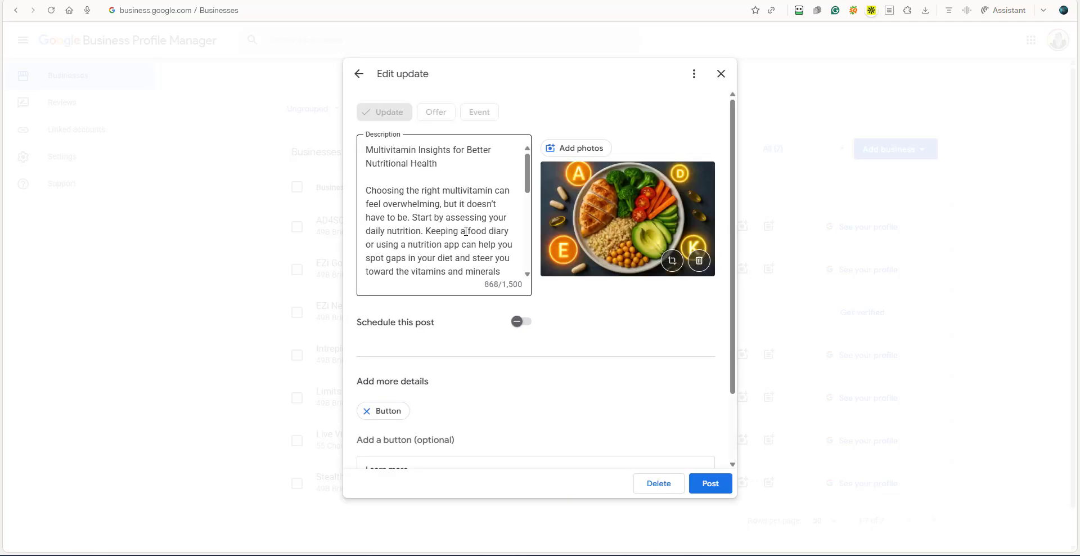
{"action": "left_click", "coordinate": [721, 73]}
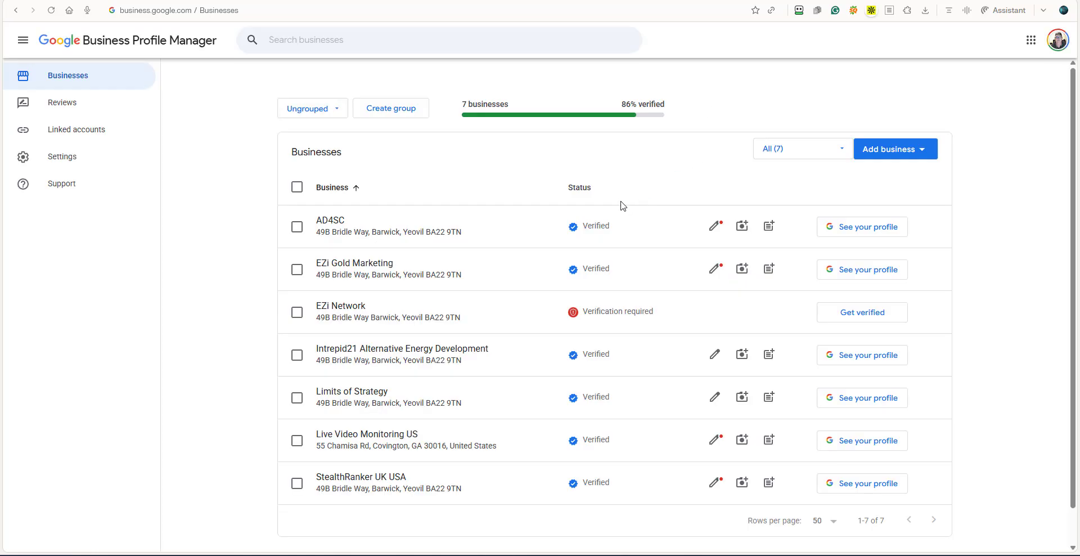
{"action": "left_click", "coordinate": [854, 231]}
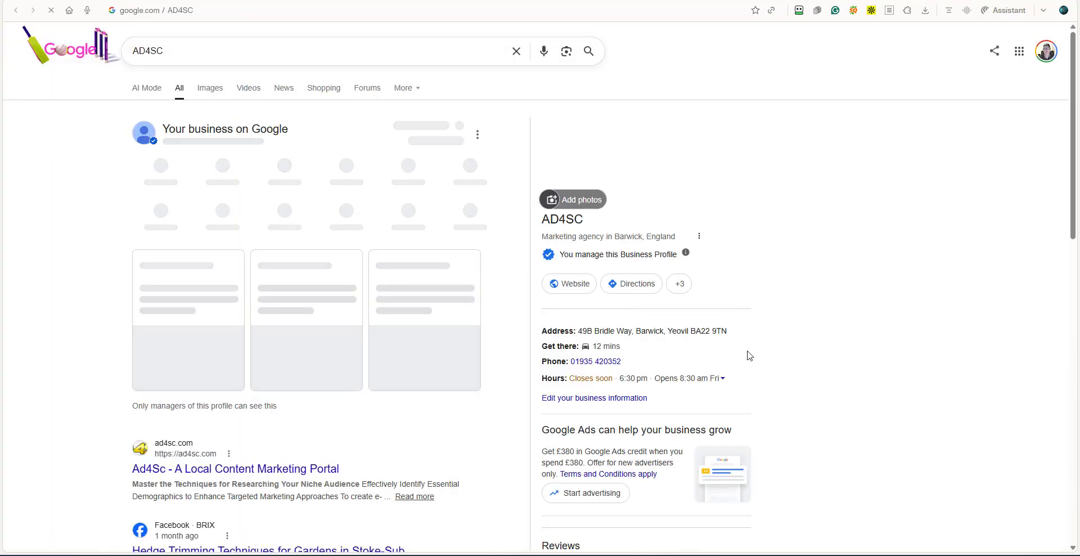
{"action": "scroll", "coordinate": [619, 354], "scroll_direction": "down", "scroll_amount": 7}
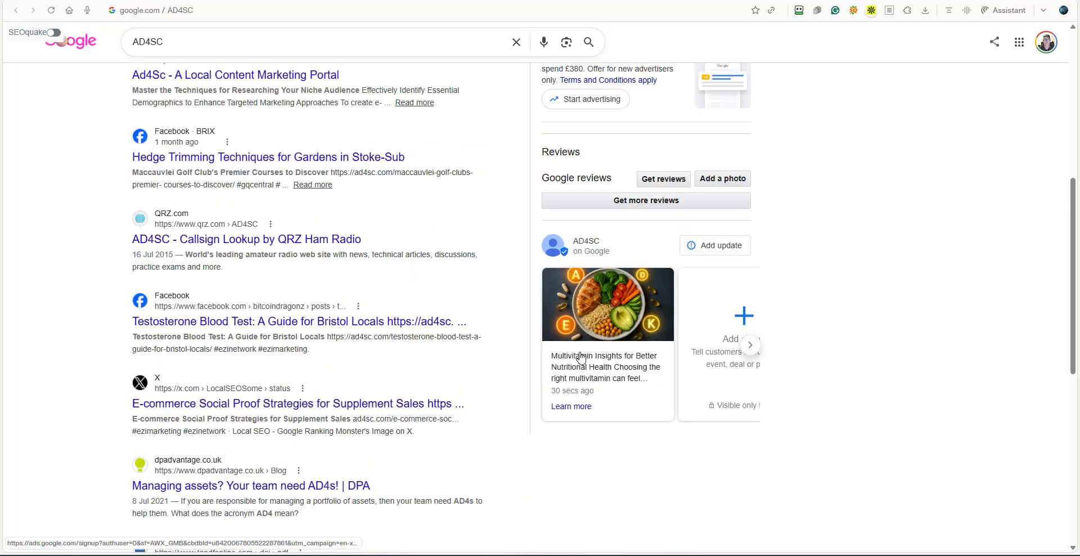
{"action": "left_click", "coordinate": [600, 367]}
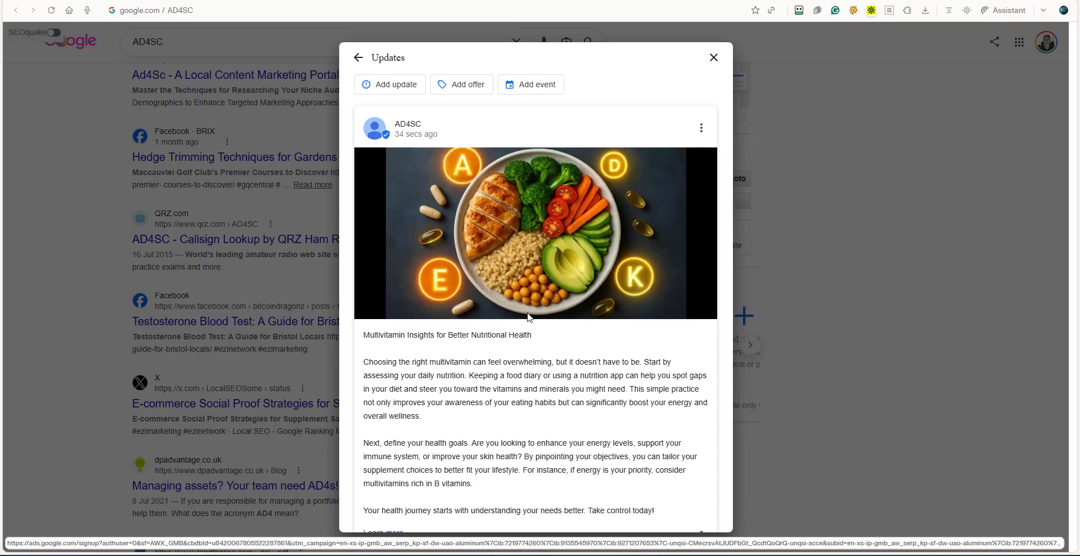
{"action": "scroll", "coordinate": [526, 319], "scroll_direction": "down", "scroll_amount": 1}
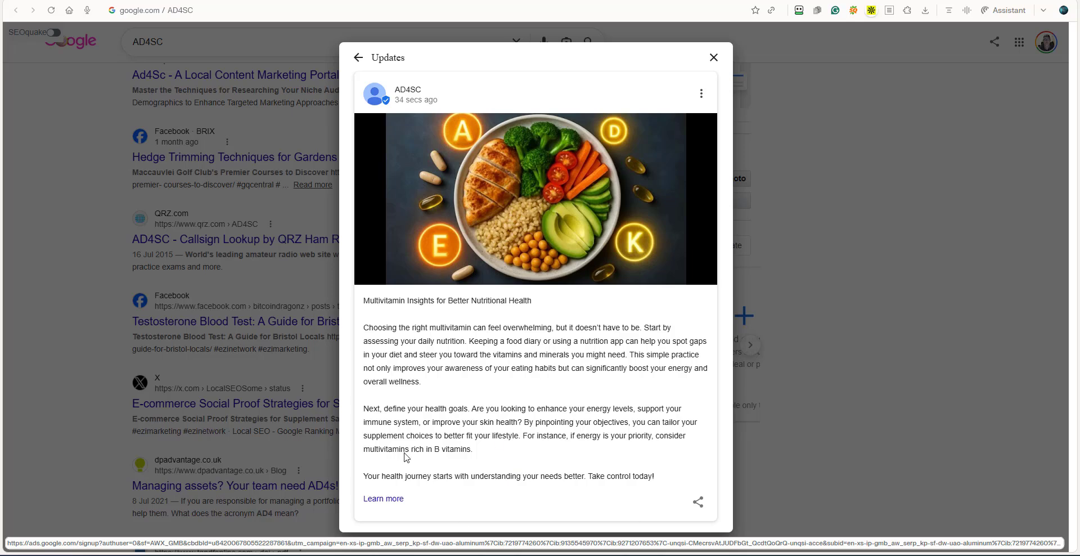
{"action": "left_click", "coordinate": [383, 499]}
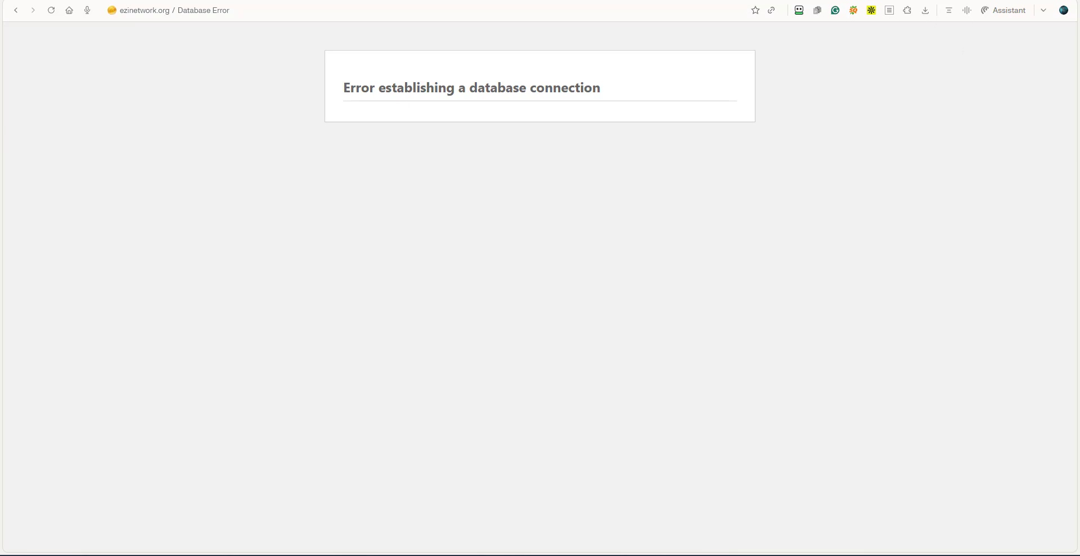
{"action": "left_click", "coordinate": [865, 1]}
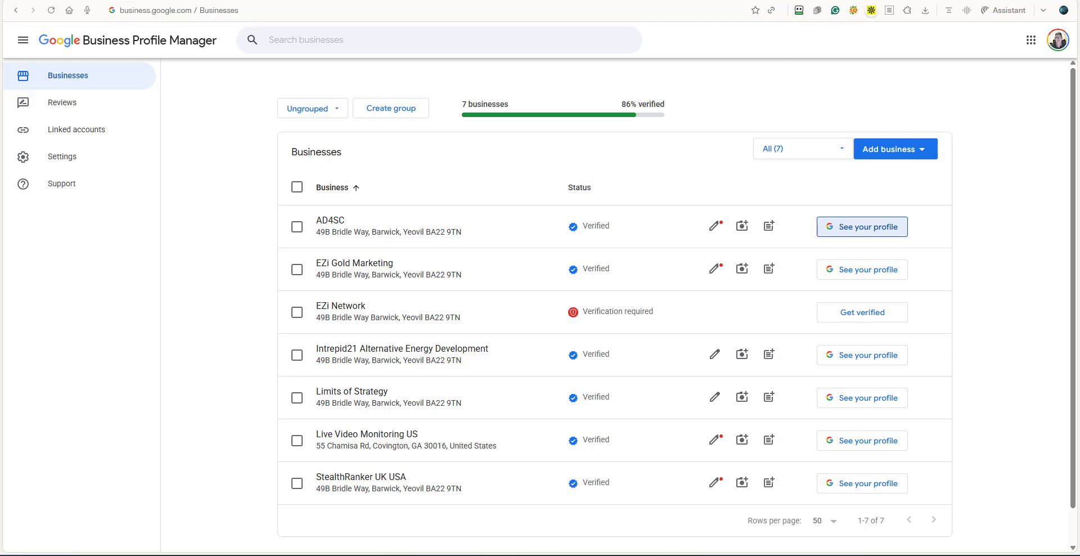
Switch to the WordPress post, create a title and post for YouTube Community in Social Ninja, and open that platform.
{"action": "left_click", "coordinate": [775, 0]}
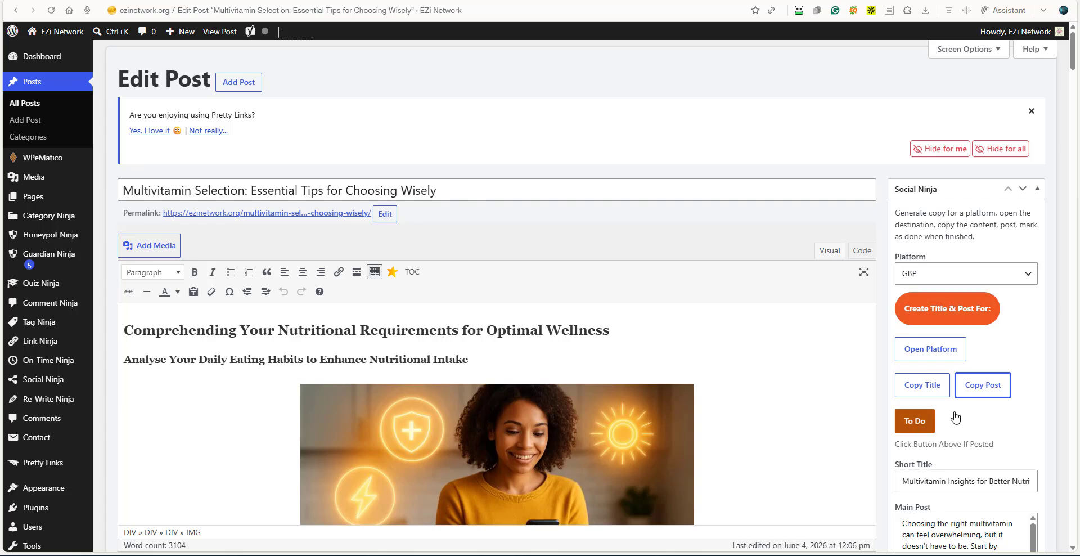
{"action": "left_click", "coordinate": [1027, 275]}
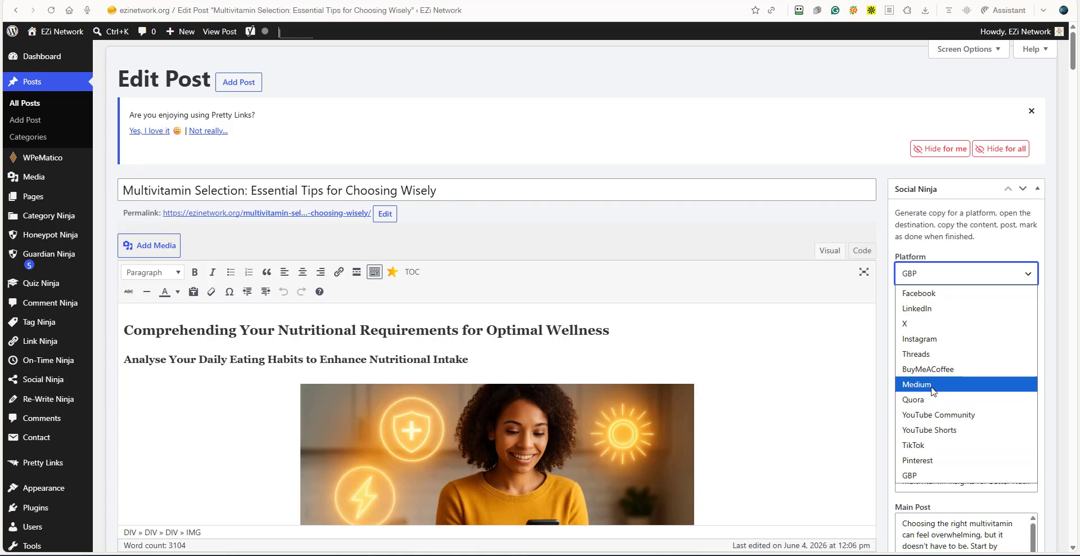
{"action": "left_click", "coordinate": [929, 416]}
{"action": "left_click", "coordinate": [928, 308]}
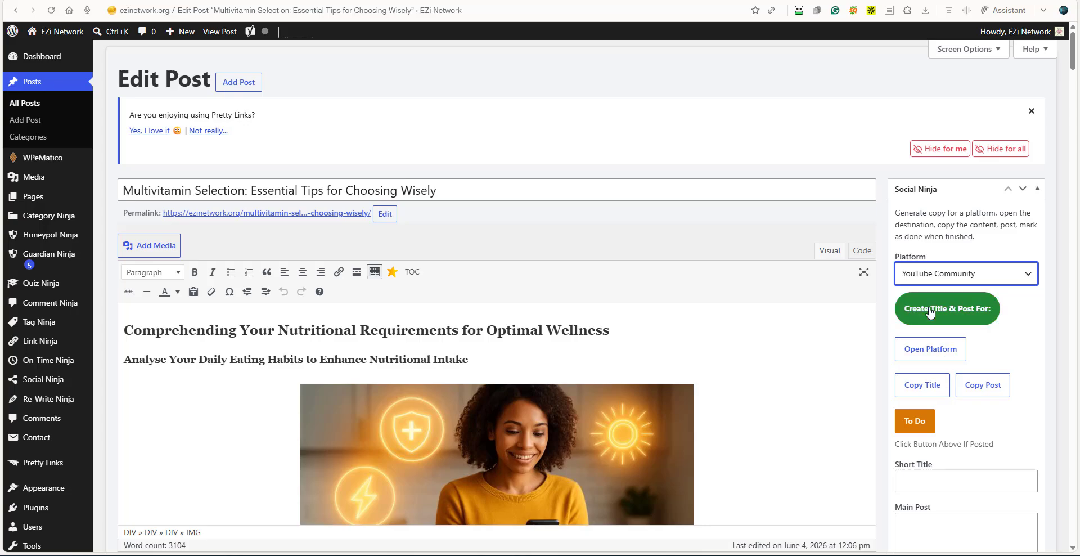
{"action": "left_click", "coordinate": [929, 350]}
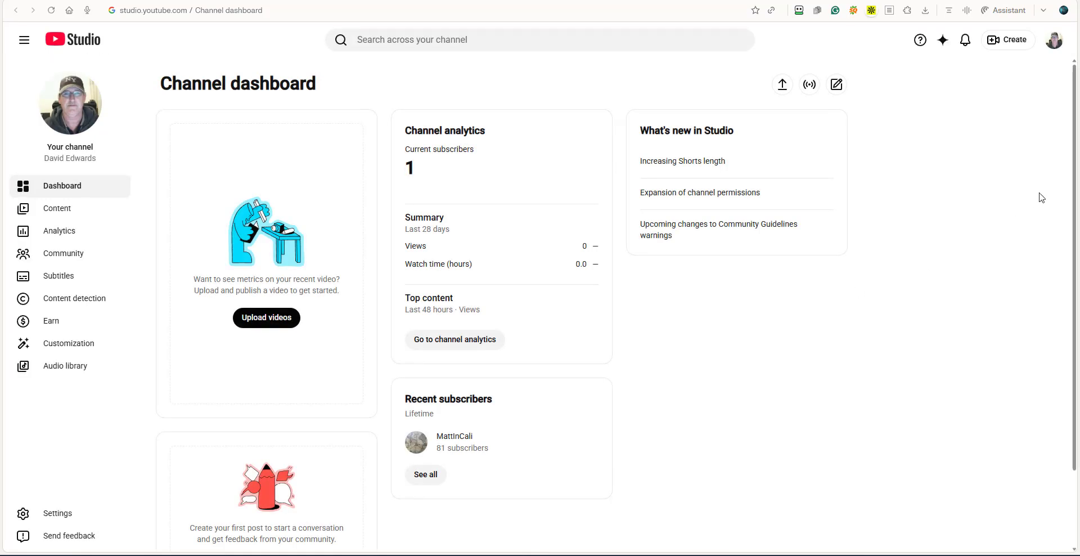
Add another Google account in YouTube Studio, filling its e-mail and password from the saved Ezi Gold login.
{"action": "left_click", "coordinate": [1055, 42]}
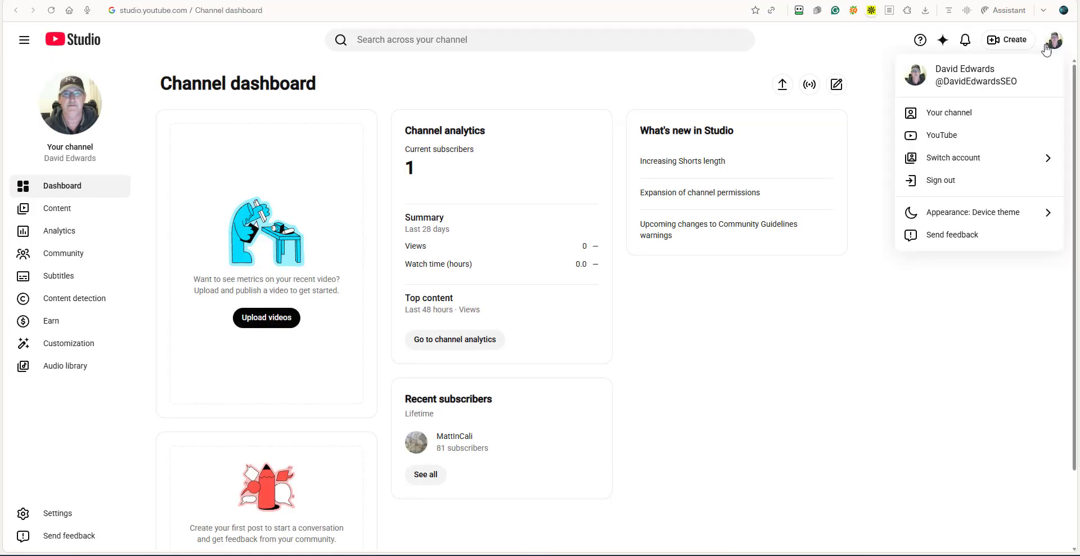
{"action": "left_click", "coordinate": [974, 164]}
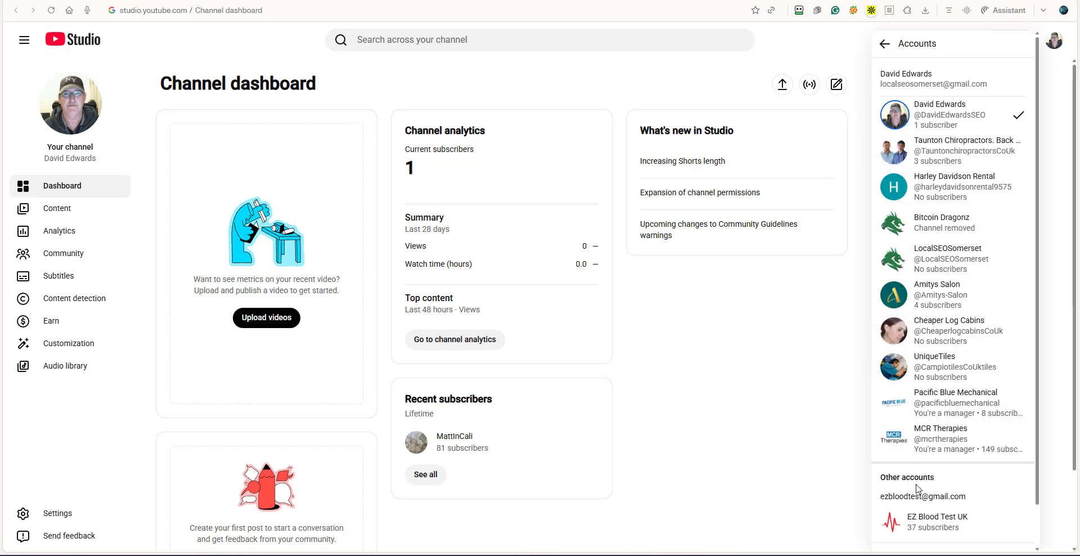
{"action": "scroll", "coordinate": [983, 475], "scroll_direction": "down", "scroll_amount": 1}
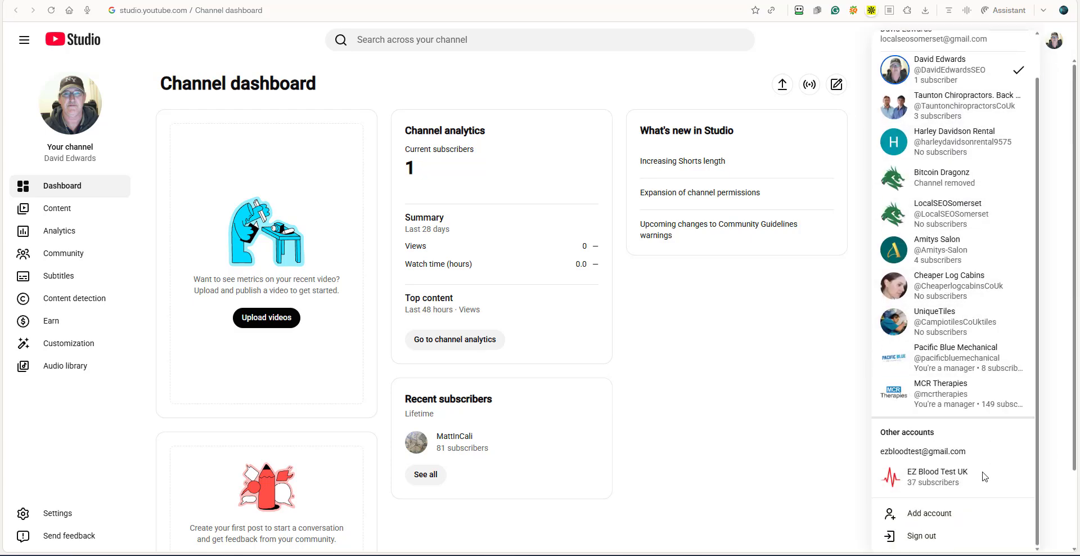
{"action": "left_click", "coordinate": [934, 516]}
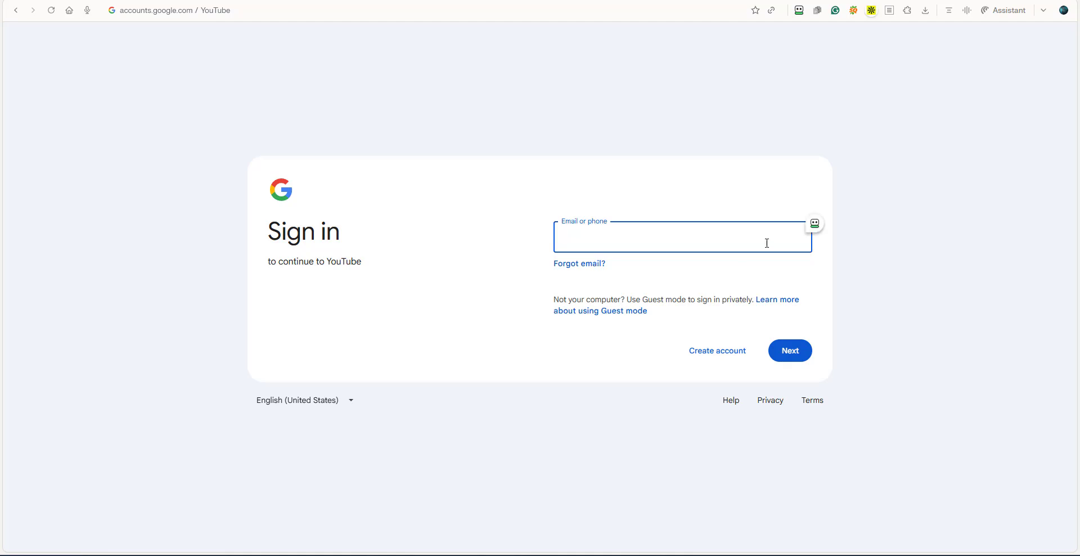
{"action": "left_click", "coordinate": [815, 223]}
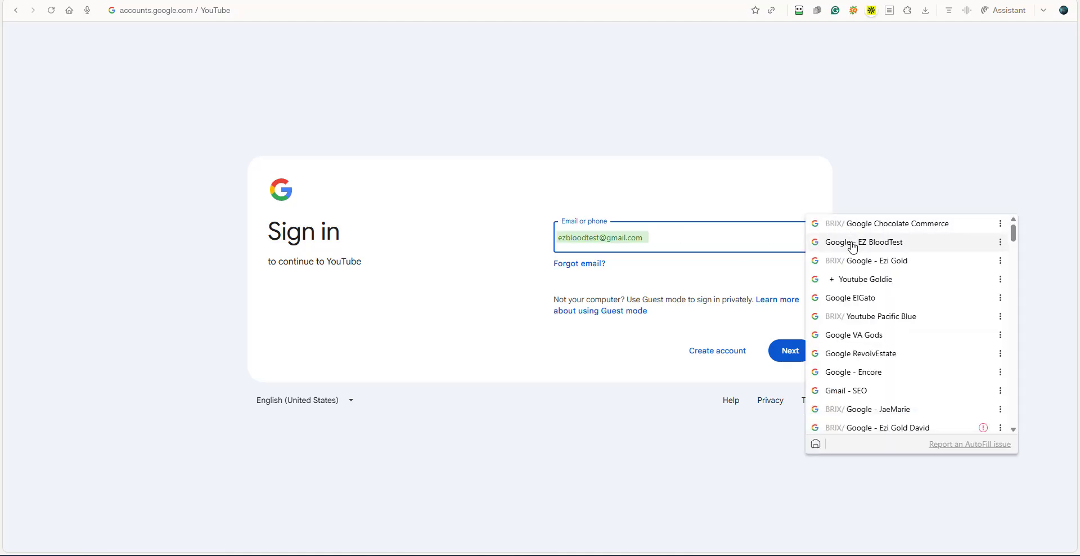
{"action": "left_click", "coordinate": [856, 262]}
{"action": "left_click", "coordinate": [789, 353]}
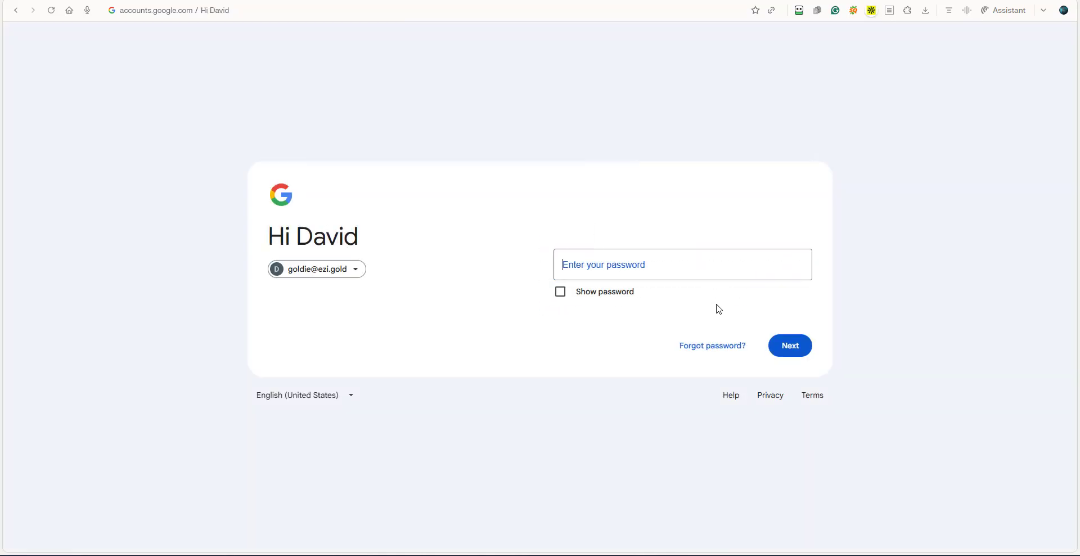
{"action": "key", "text": "Return"}
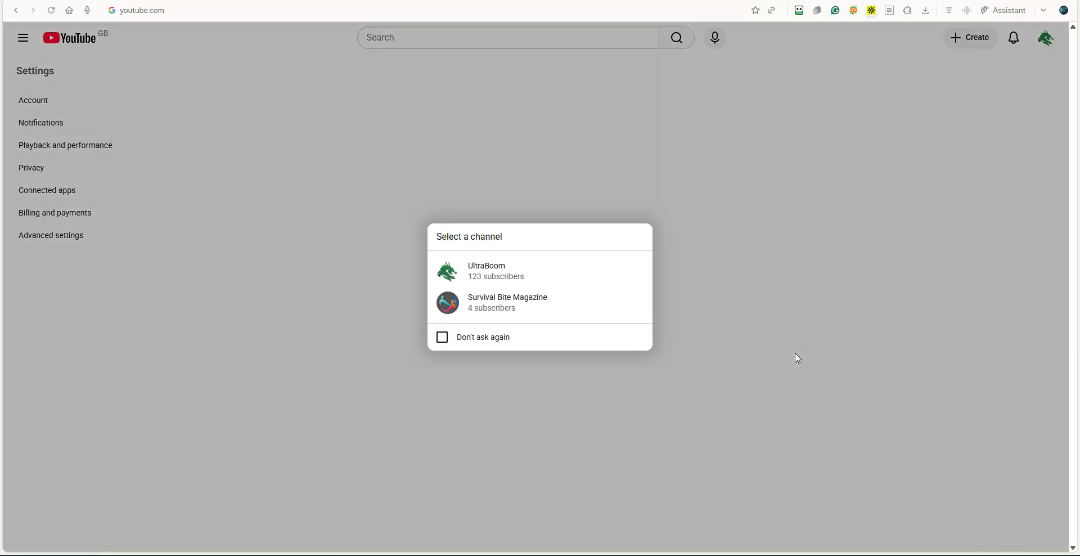
Choose the UltraBoom channel and open its channel page on YouTube.
{"action": "left_click", "coordinate": [469, 278]}
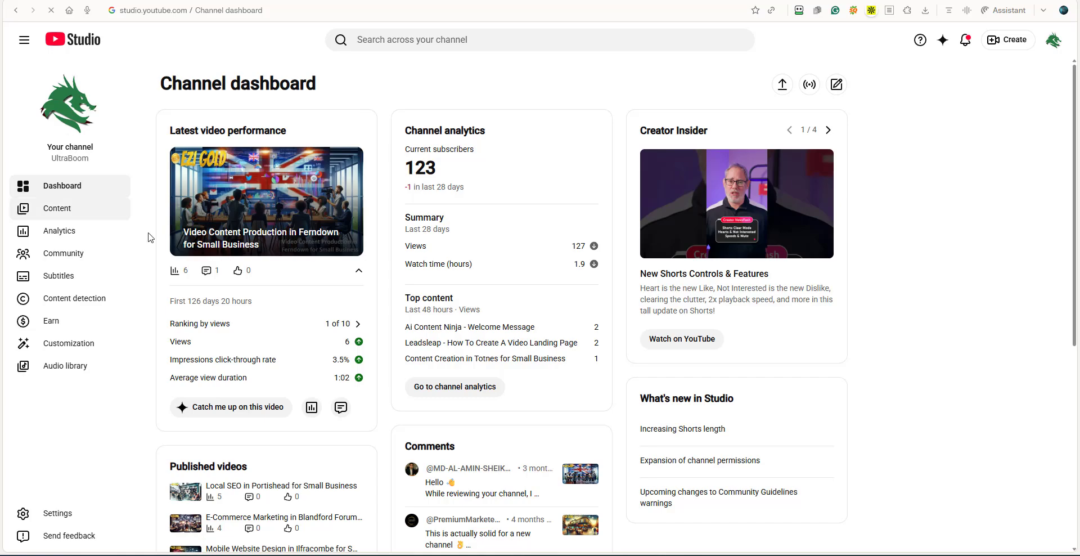
{"action": "left_click", "coordinate": [71, 118]}
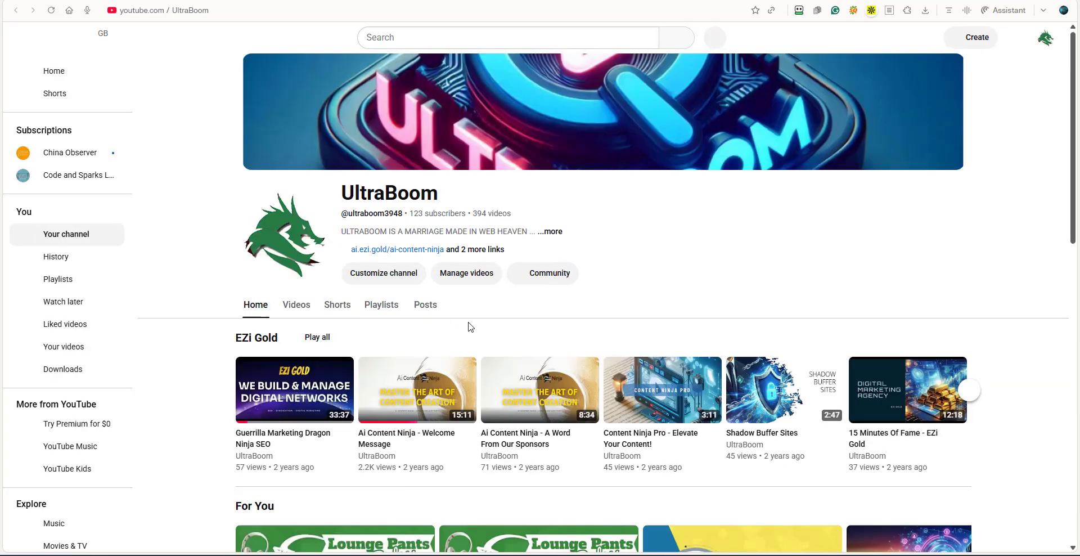
Start a post in UltraBoom's Community and paste in the short title copied from Social Ninja on the WordPress post.
{"action": "left_click", "coordinate": [554, 278]}
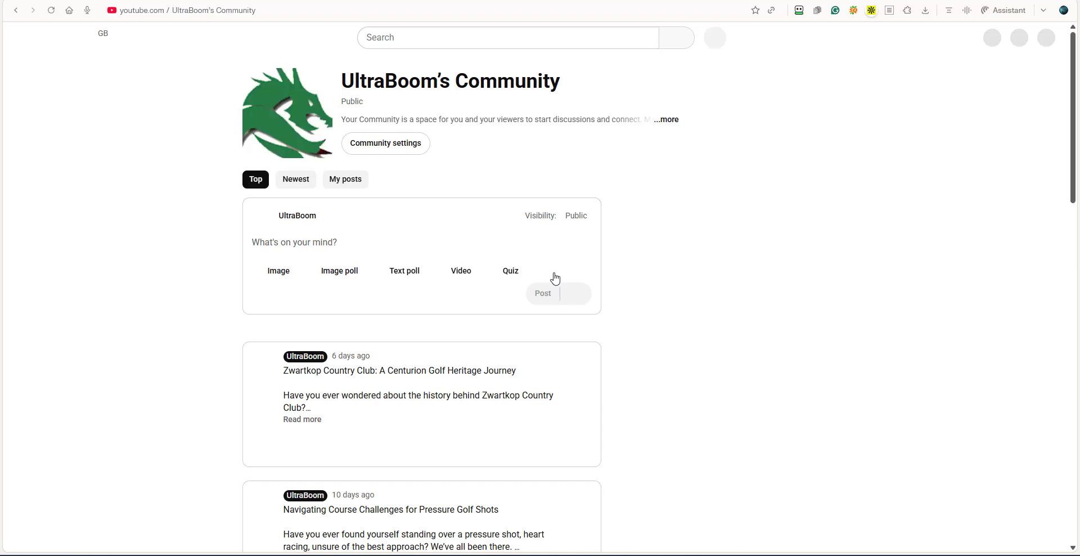
{"action": "left_click", "coordinate": [292, 248]}
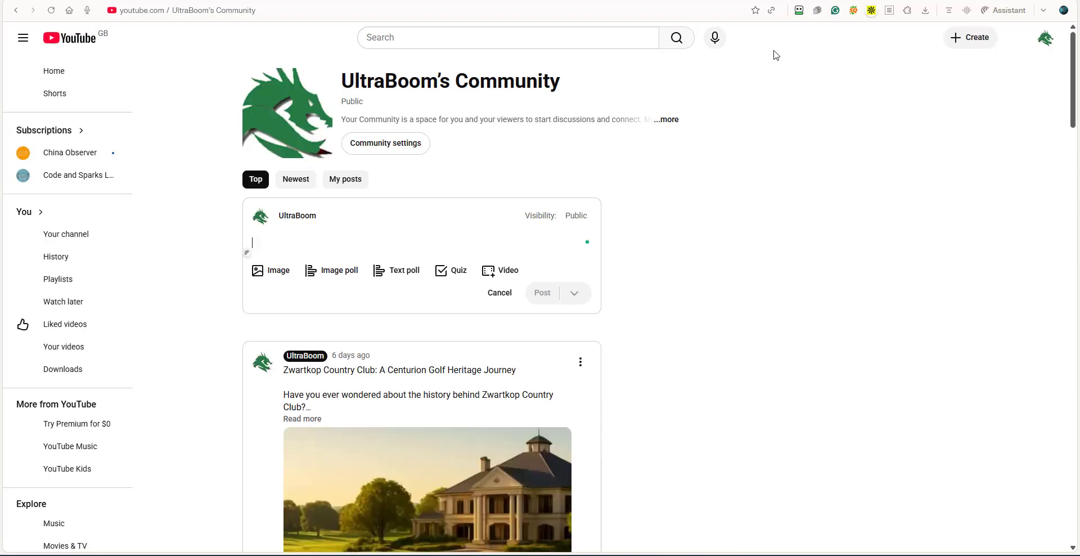
{"action": "left_click", "coordinate": [757, 0]}
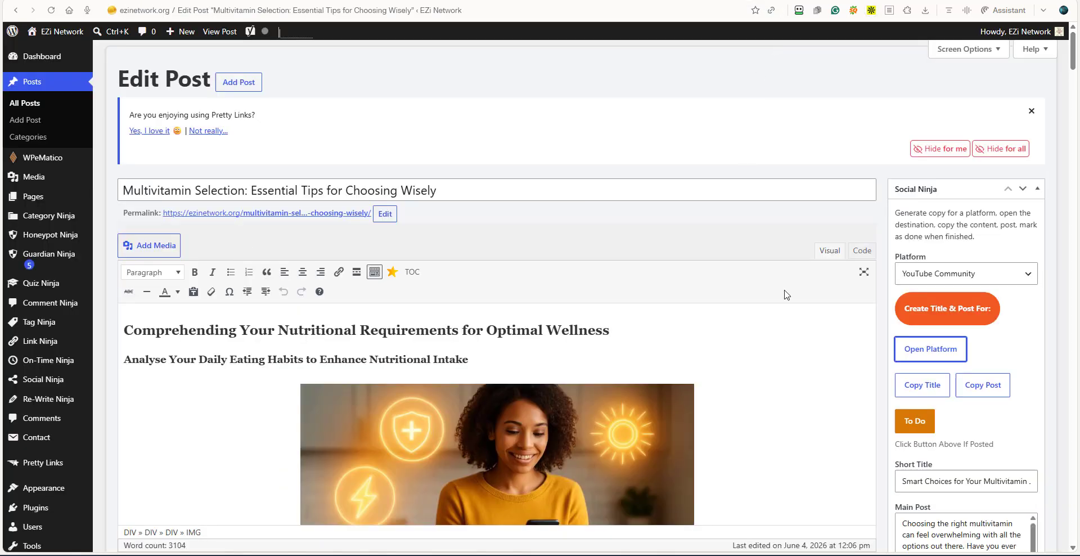
{"action": "left_click", "coordinate": [923, 385]}
{"action": "key", "text": "ctrl+Tab"}
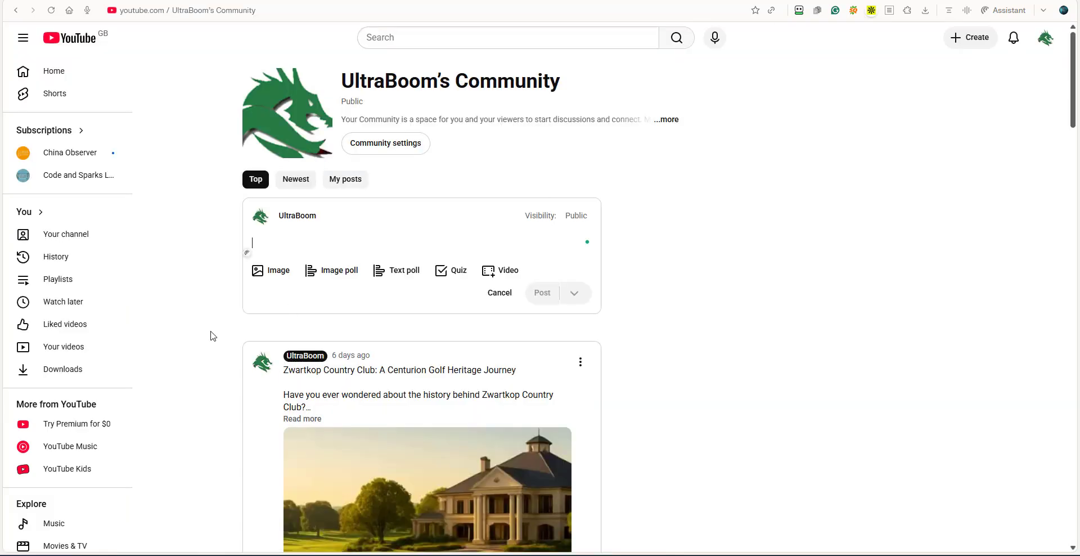
{"action": "right_click", "coordinate": [265, 242]}
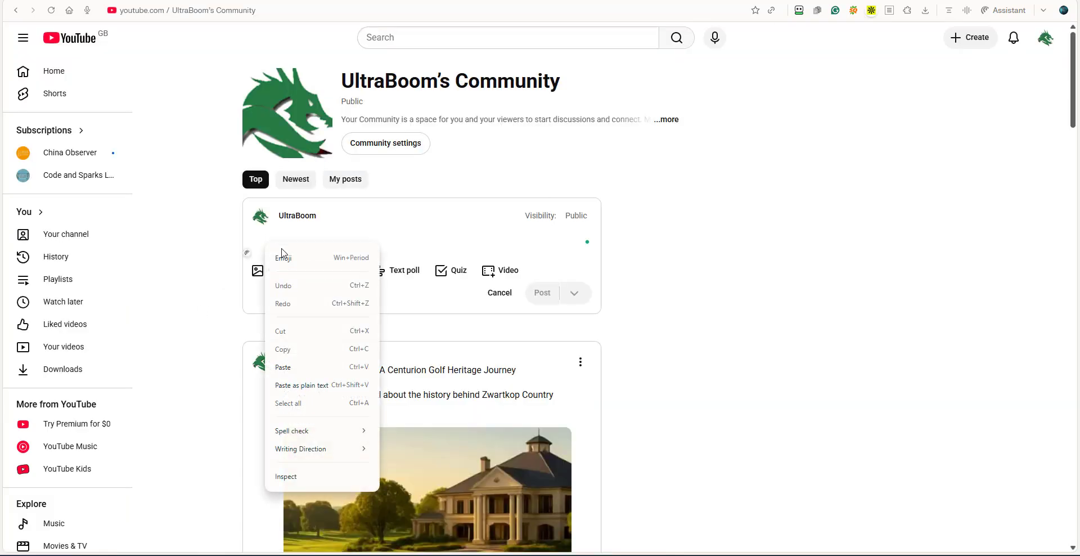
{"action": "left_click", "coordinate": [297, 367]}
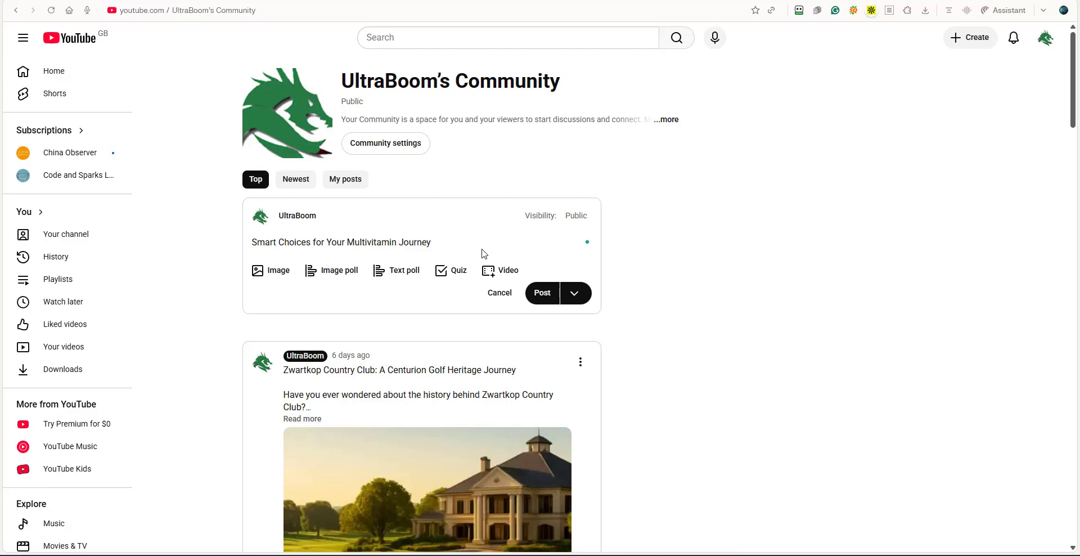
Copy the main post text from Social Ninja and paste it below the title in the YouTube Community post.
{"action": "key", "text": "Return"}
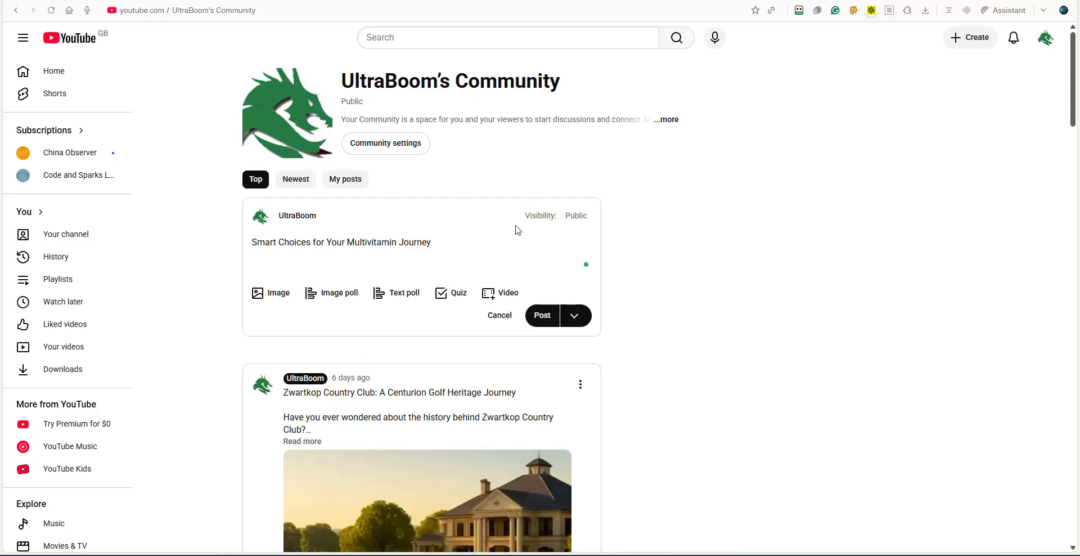
{"action": "key", "text": "ctrl+Tab"}
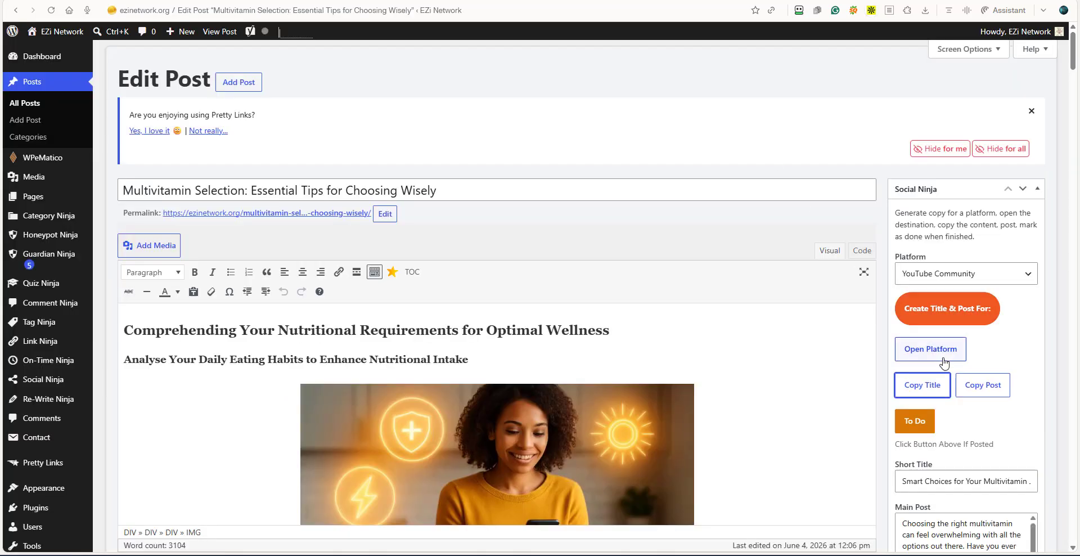
{"action": "left_click", "coordinate": [984, 384]}
{"action": "key", "text": "ctrl+Tab"}
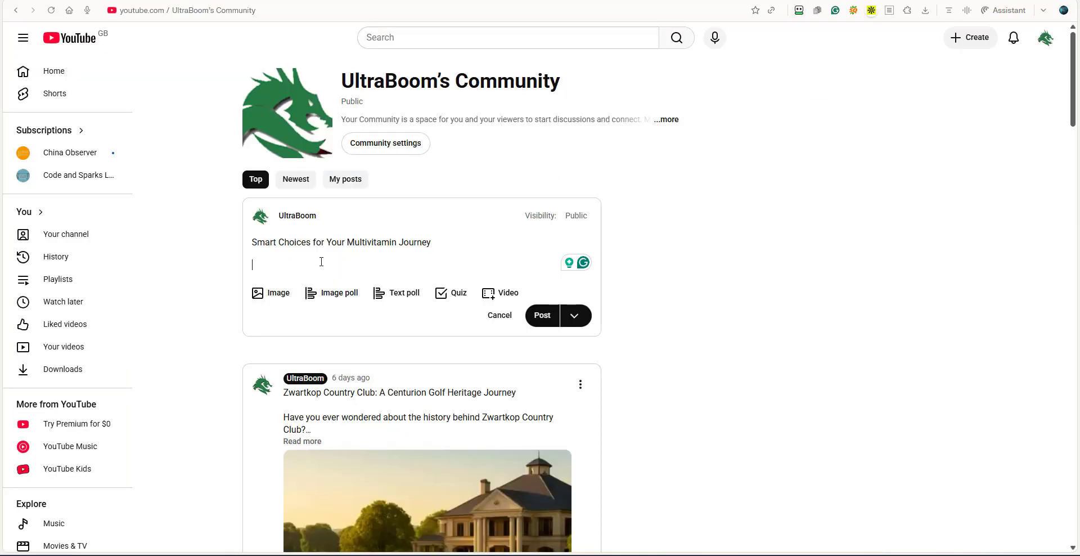
{"action": "right_click", "coordinate": [260, 264]}
{"action": "left_click", "coordinate": [290, 391]}
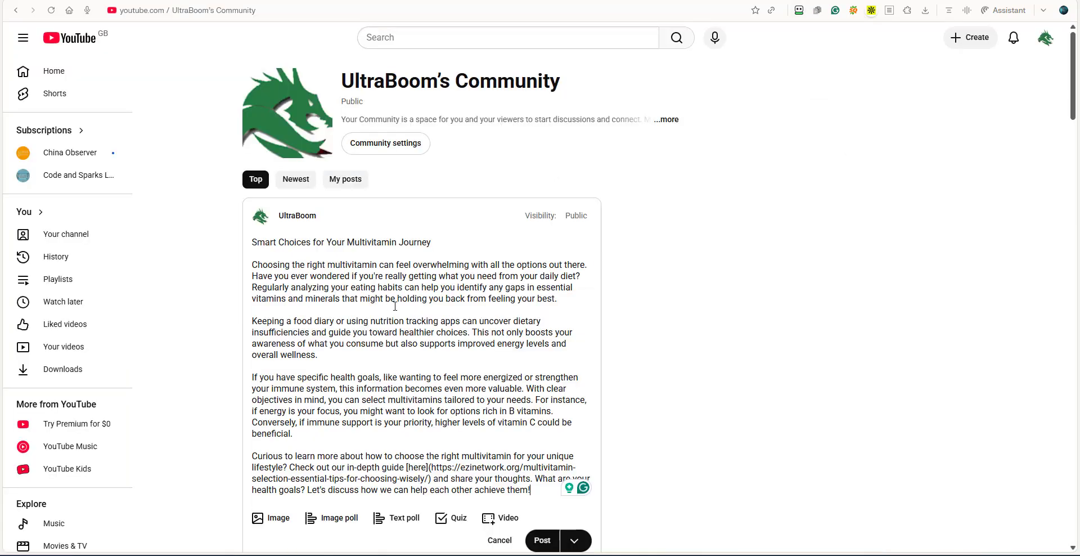
Accept the Grammarly corrections "analysing", "energised", "feeling" and "strengthening" in the post text.
{"action": "left_click", "coordinate": [320, 291]}
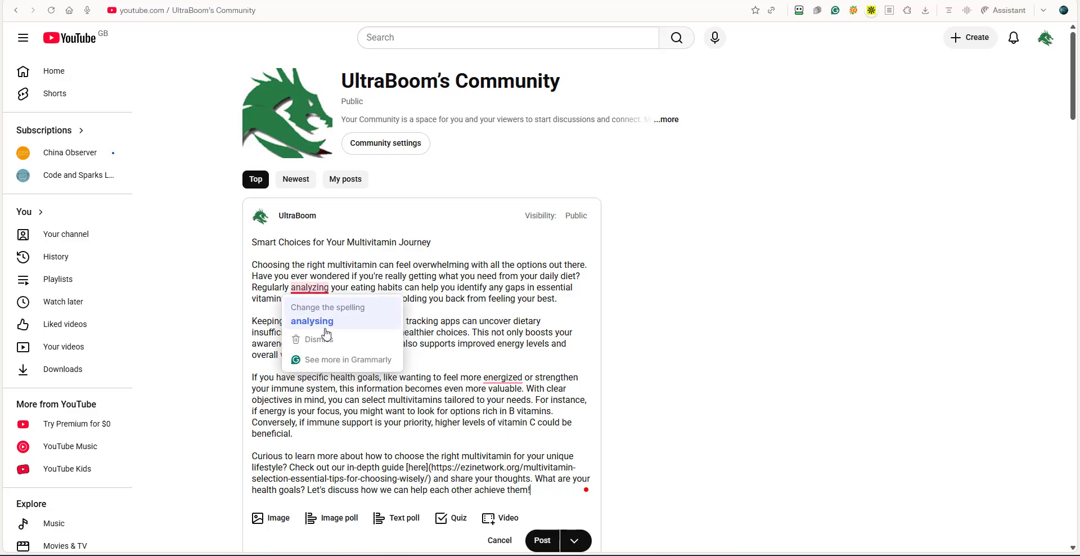
{"action": "left_click", "coordinate": [327, 325]}
{"action": "left_click", "coordinate": [495, 378]}
{"action": "left_click", "coordinate": [498, 411]}
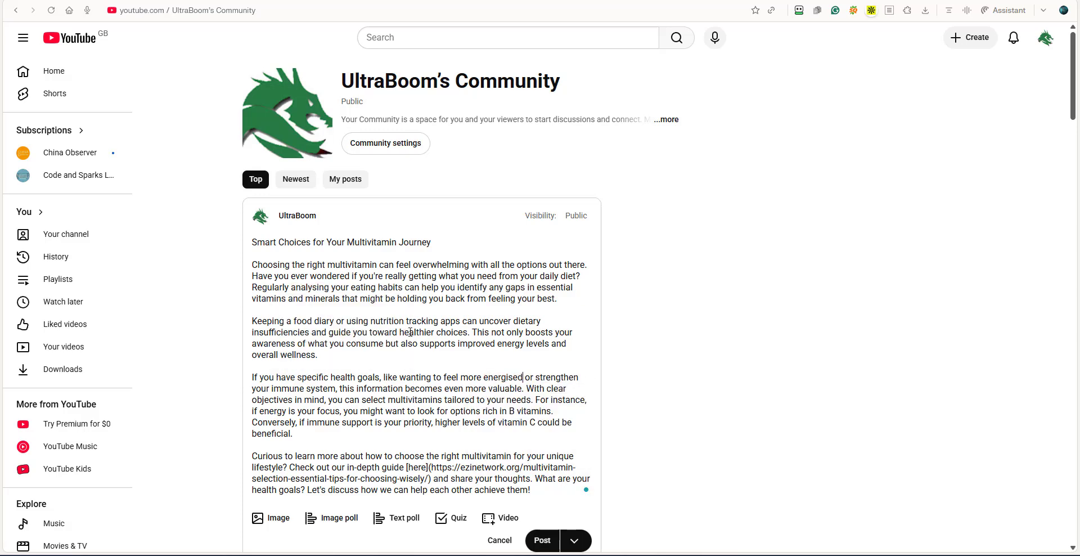
{"action": "scroll", "coordinate": [377, 313], "scroll_direction": "down", "scroll_amount": 1}
{"action": "scroll", "coordinate": [377, 313], "scroll_direction": "down", "scroll_amount": 1}
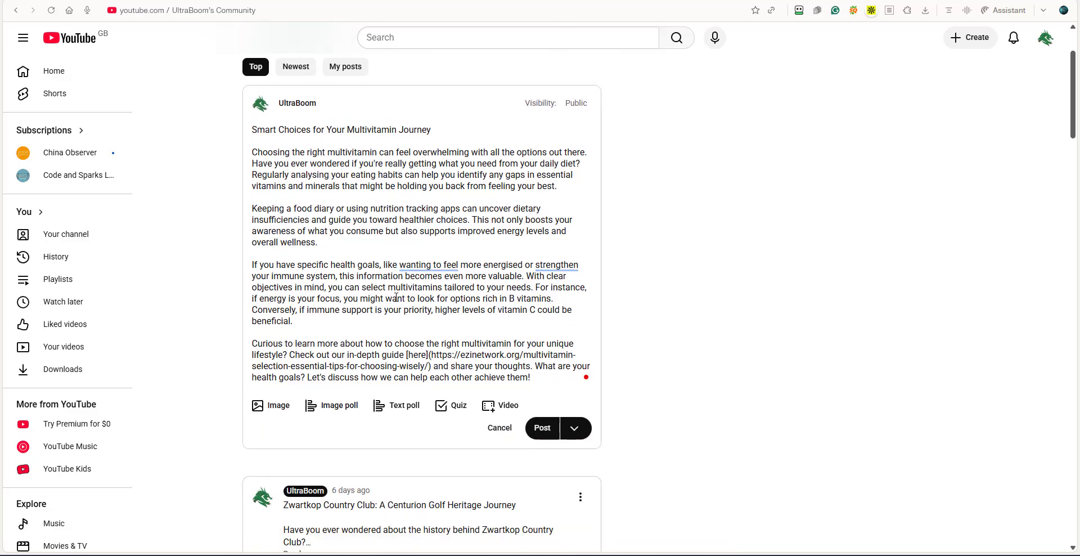
{"action": "mouse_move", "coordinate": [419, 268]}
{"action": "left_click", "coordinate": [431, 318]}
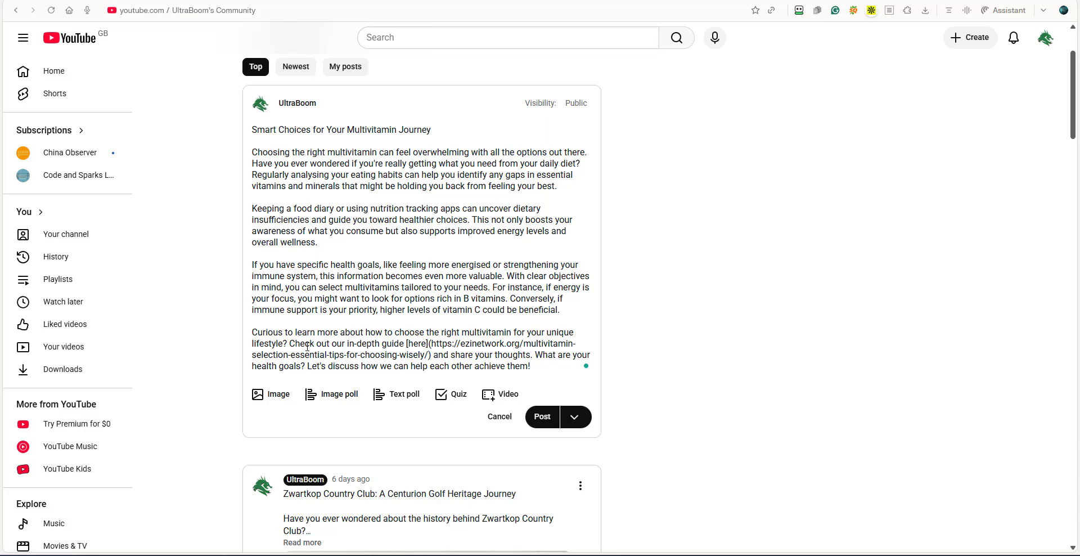
Remove the square brackets around "here" and the parentheses around the guide's URL, and put a colon after "here".
{"action": "left_click", "coordinate": [407, 342]}
{"action": "key", "text": "BackSpace"}
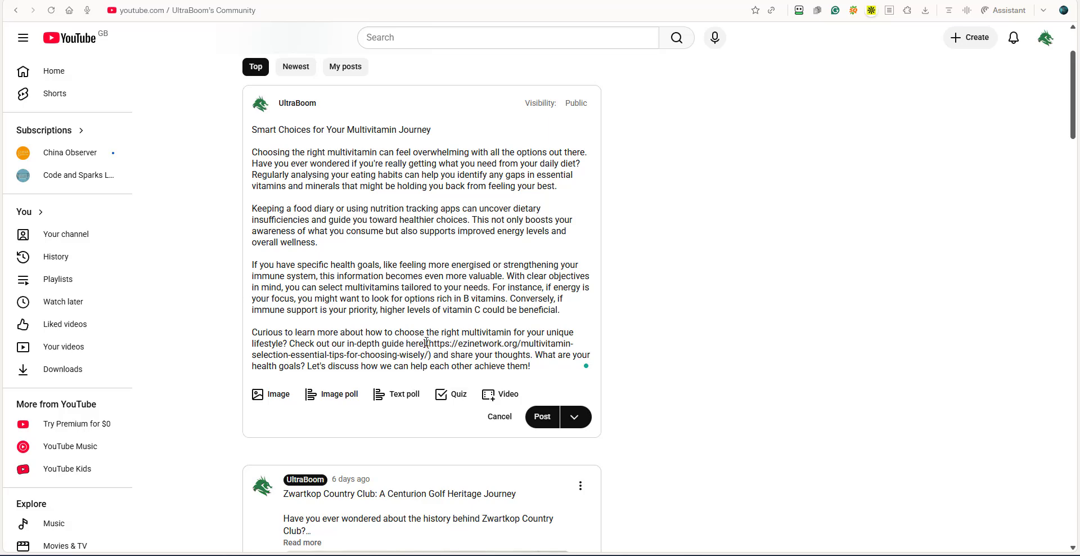
{"action": "key", "text": "BackSpace"}
{"action": "type", "text": ":"}
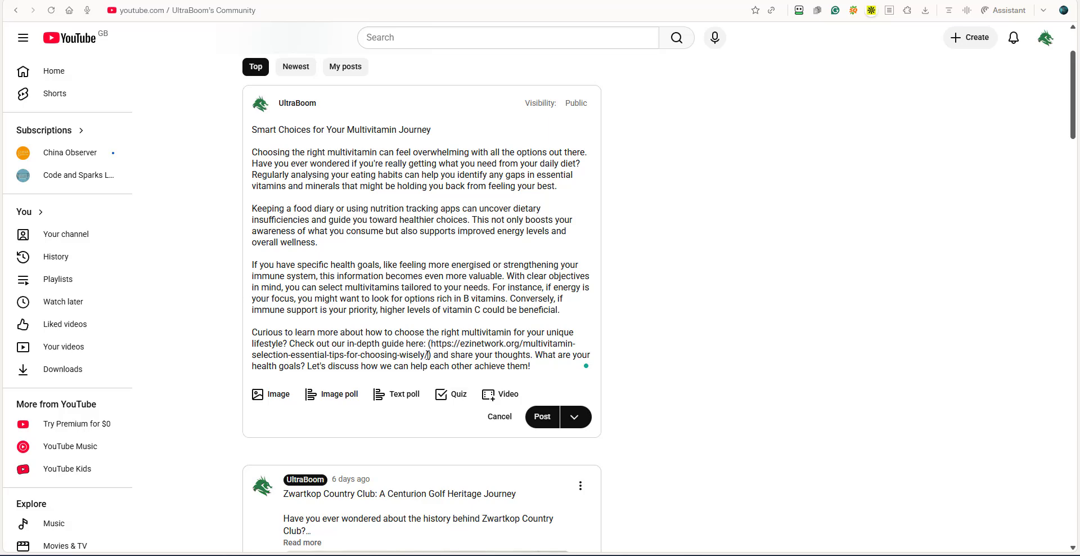
{"action": "key", "text": "Delete"}
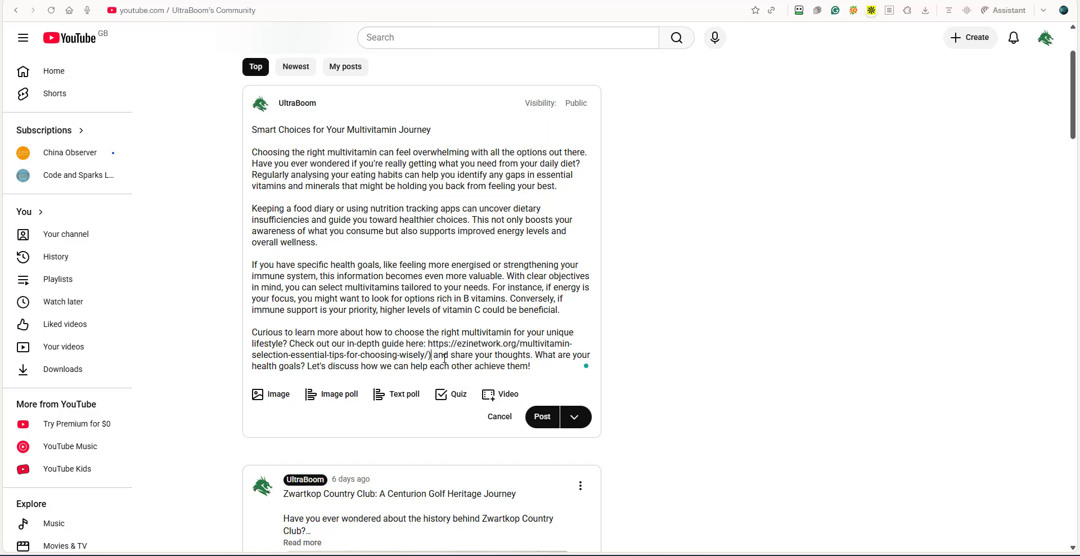
{"action": "key", "text": "BackSpace"}
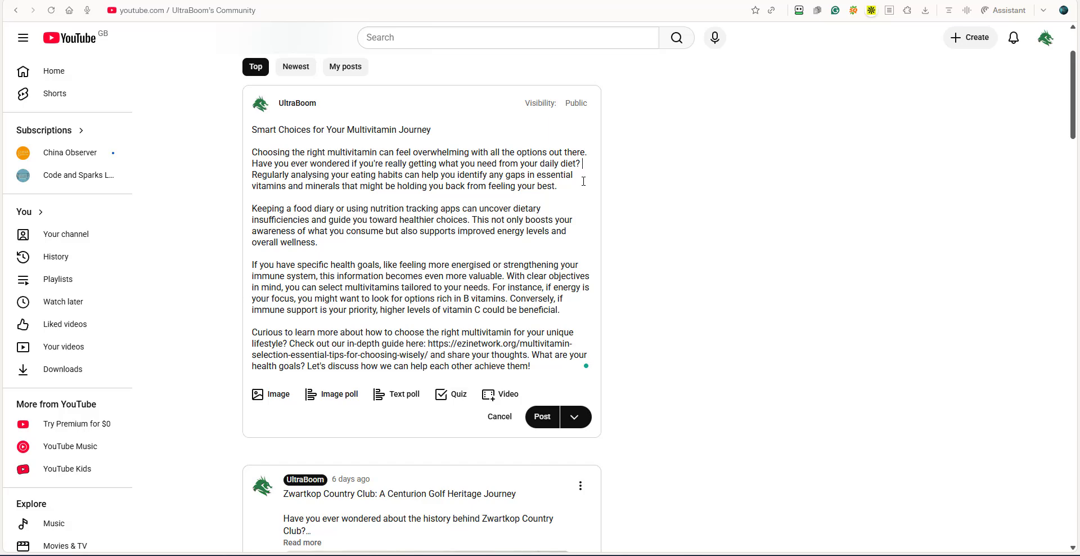
Split the post's long paragraphs with line breaks before "Regularly analysing" and before "For instance".
{"action": "key", "text": "Return"}
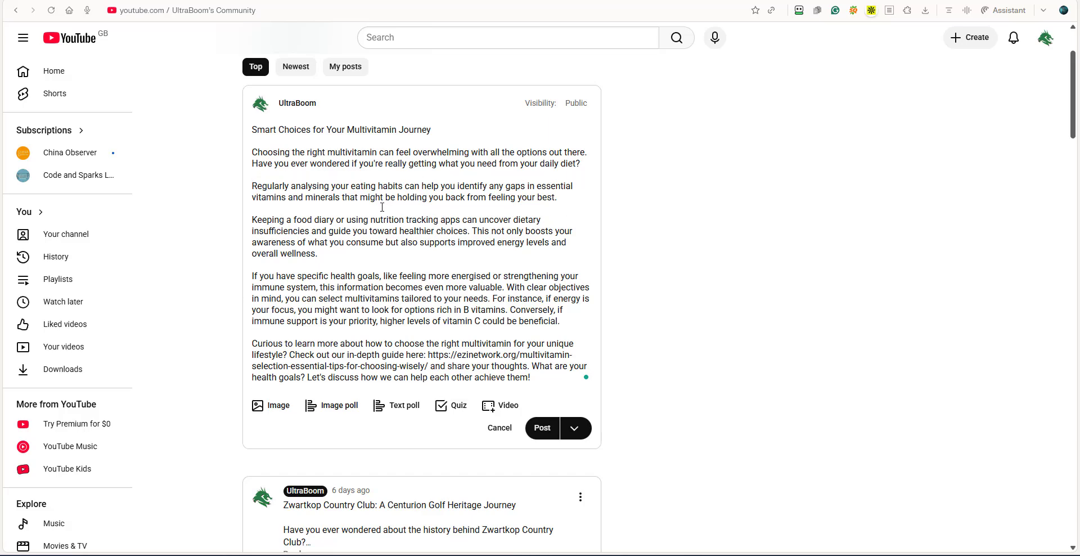
{"action": "left_click", "coordinate": [490, 299]}
{"action": "key", "text": "Return"}
{"action": "key", "text": "Return"}
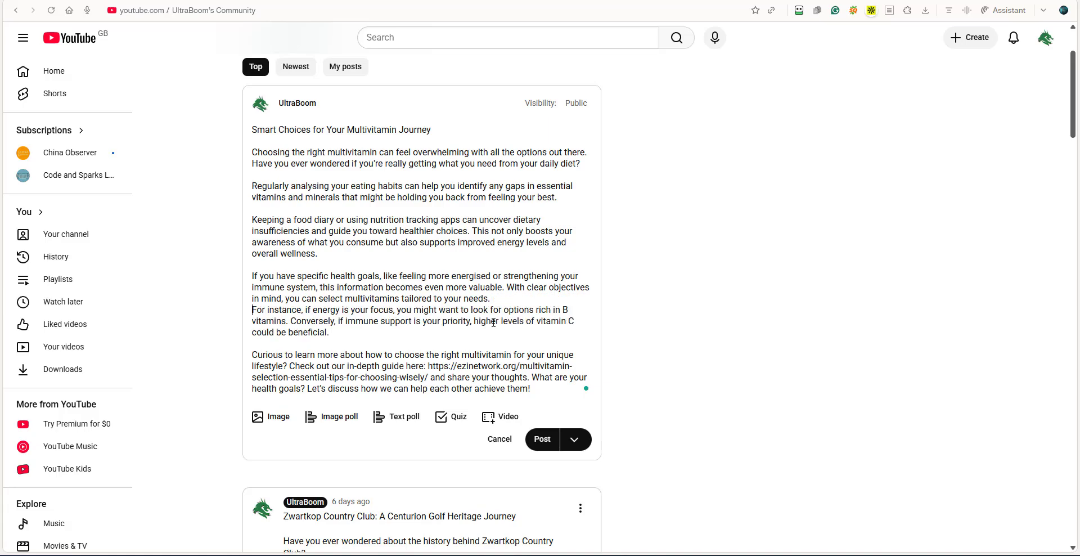
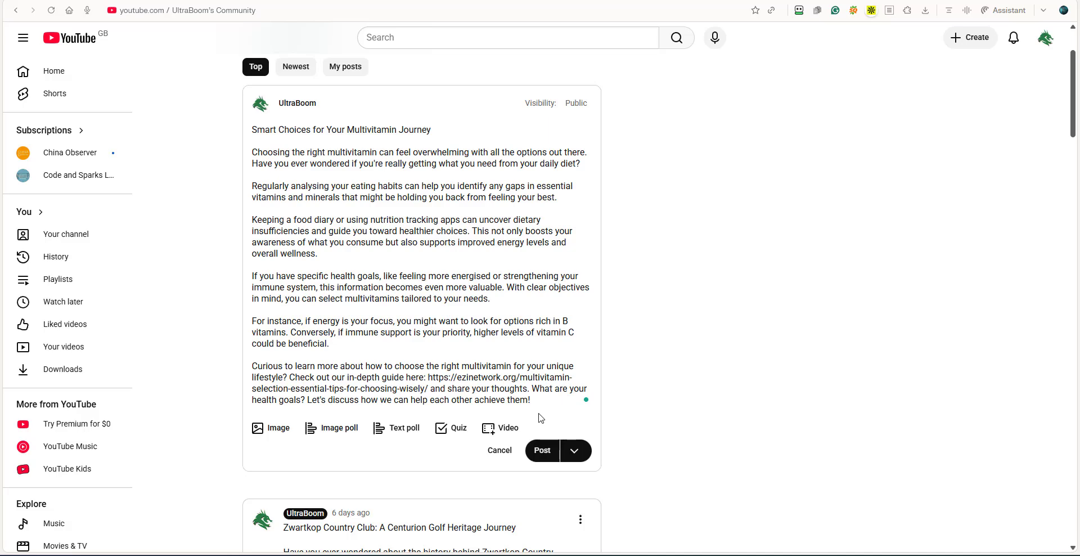
Start a new paragraph before "What are your health goals?" and attach the "Macronutrients in Your Diet" image to the YouTube Community post.
{"action": "key", "text": "Return"}
{"action": "key", "text": "Return"}
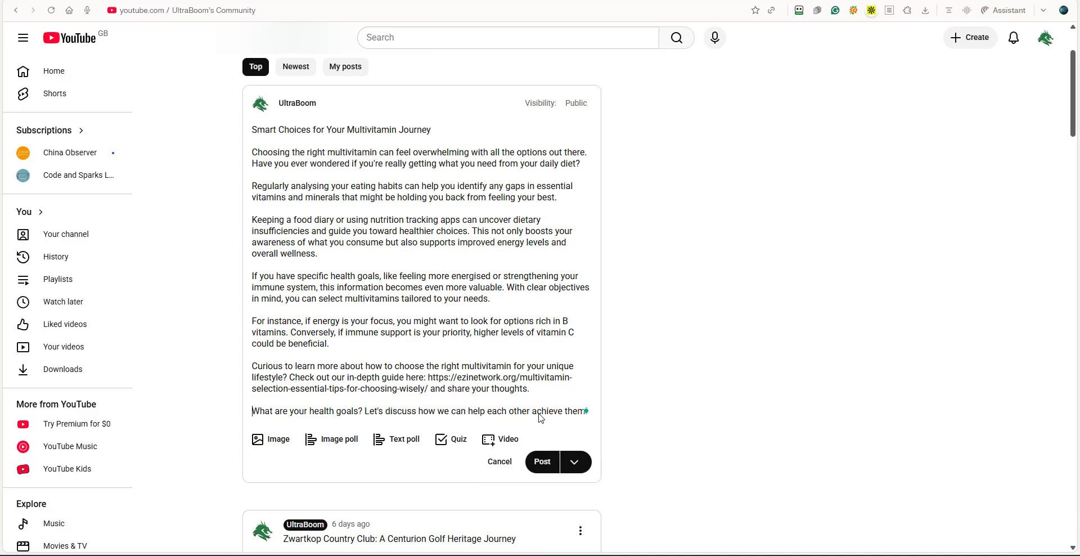
{"action": "left_click", "coordinate": [267, 438]}
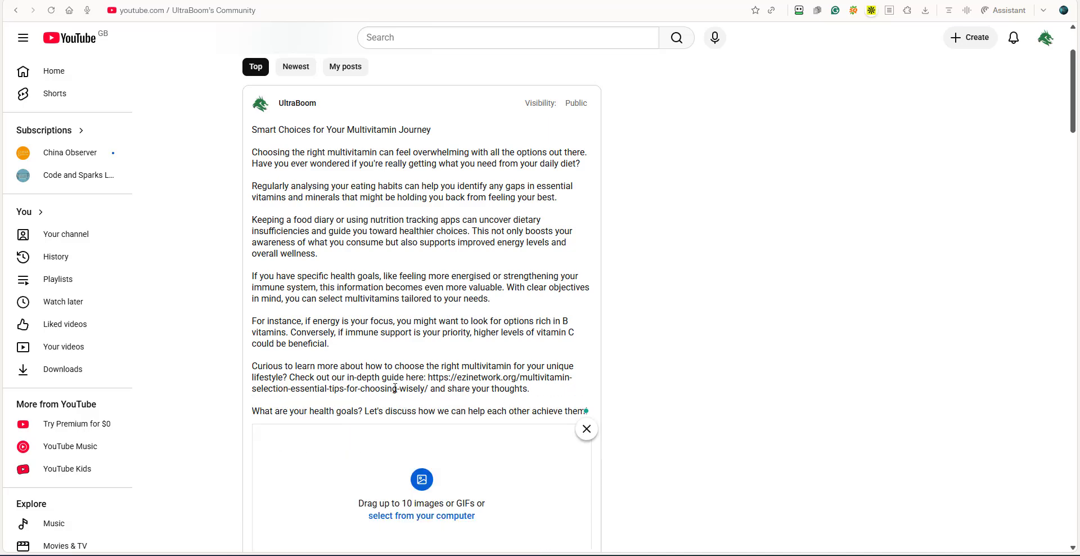
{"action": "left_click", "coordinate": [430, 515]}
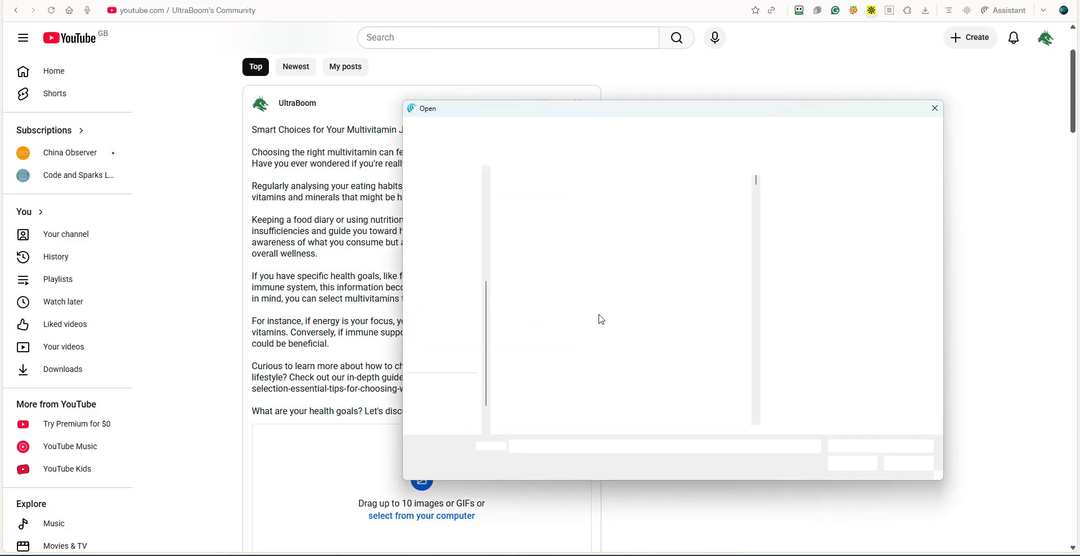
{"action": "left_click_drag", "start_coordinate": [756, 178], "coordinate": [761, 369]}
{"action": "scroll", "coordinate": [656, 272], "scroll_direction": "up", "scroll_amount": 2}
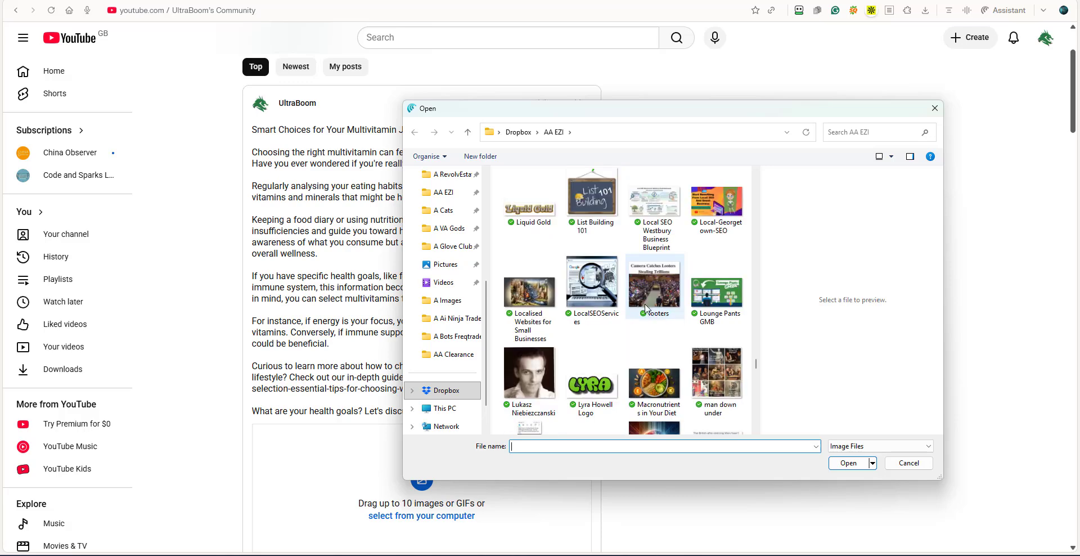
{"action": "left_click", "coordinate": [655, 384]}
{"action": "left_click", "coordinate": [848, 463]}
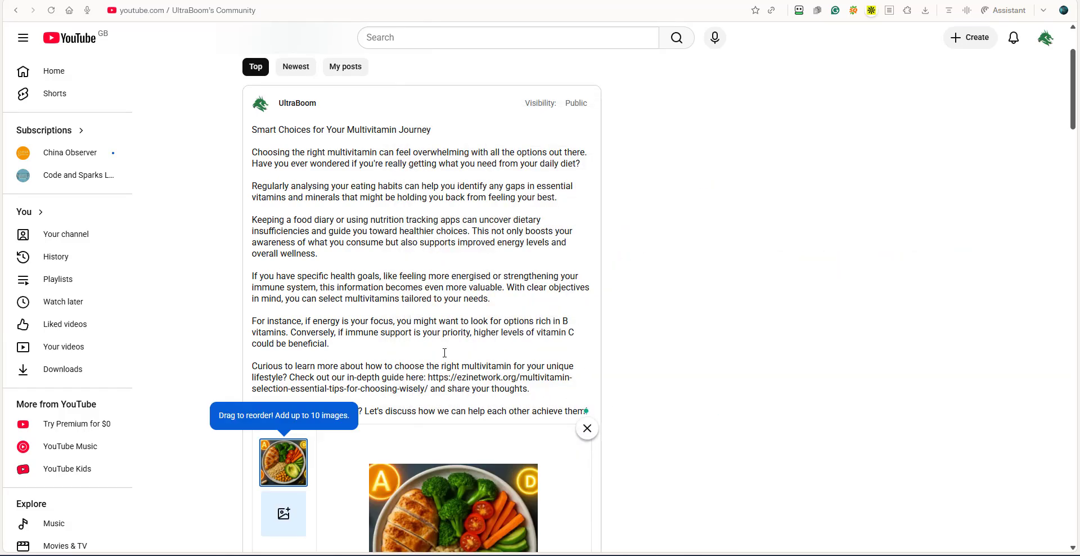
Publish the "Smart Choices for Your Multivitamin Journey" post to the YouTube Community.
{"action": "scroll", "coordinate": [394, 360], "scroll_direction": "down", "scroll_amount": 4}
{"action": "scroll", "coordinate": [394, 394], "scroll_direction": "down", "scroll_amount": 2}
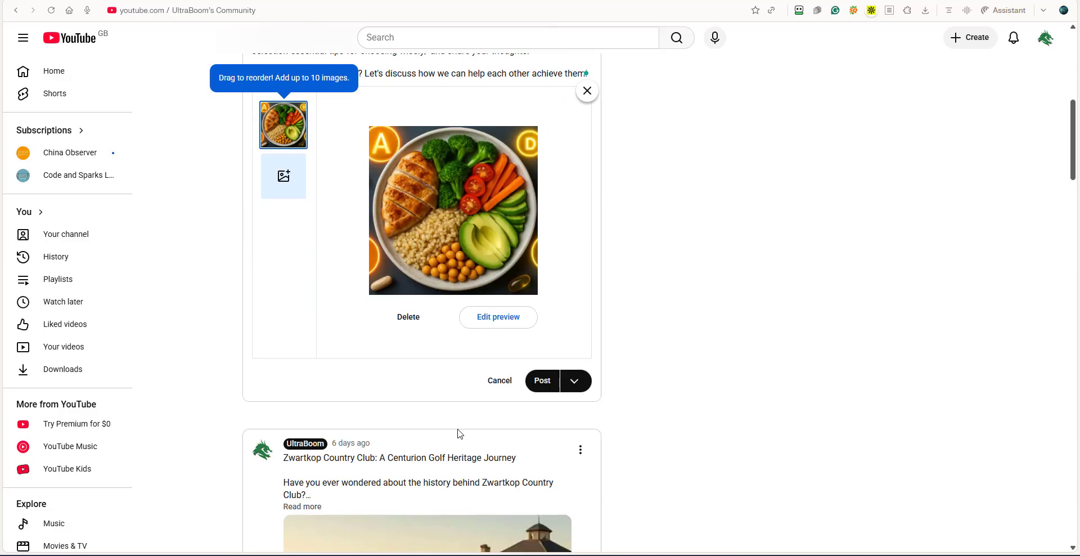
{"action": "left_click", "coordinate": [539, 383]}
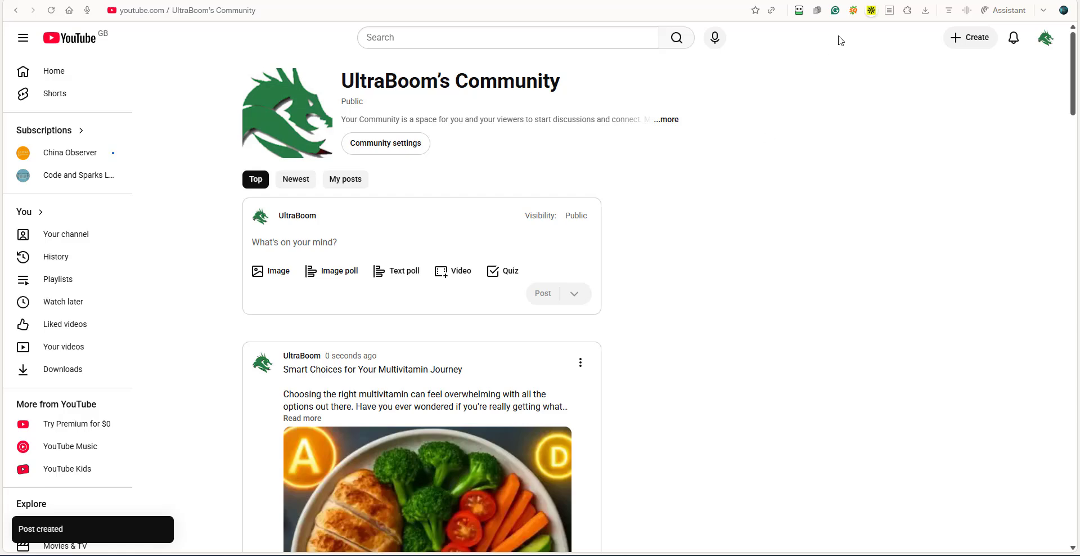
Return to the multivitamin article in the EZi Network post editor and mark its YouTube Community post as done in Social Ninja.
{"action": "left_click", "coordinate": [808, 0]}
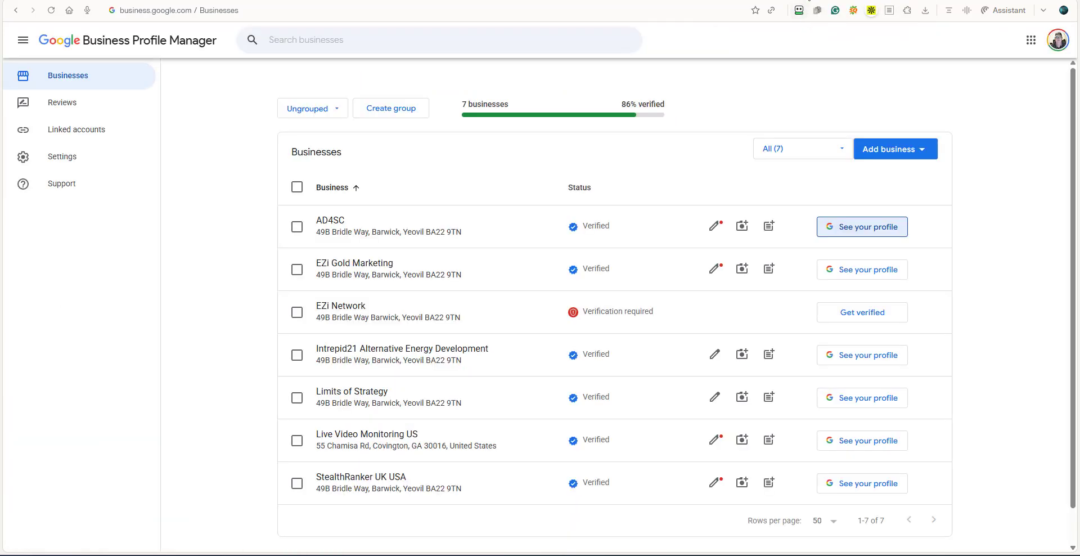
{"action": "left_click", "coordinate": [784, 0]}
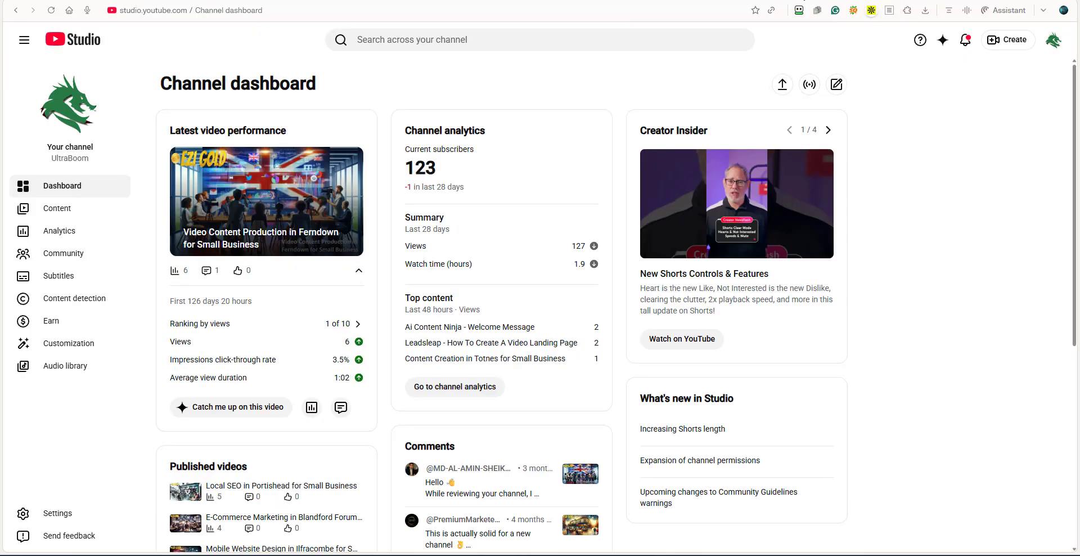
{"action": "left_click", "coordinate": [772, 1]}
{"action": "left_click", "coordinate": [751, 0]}
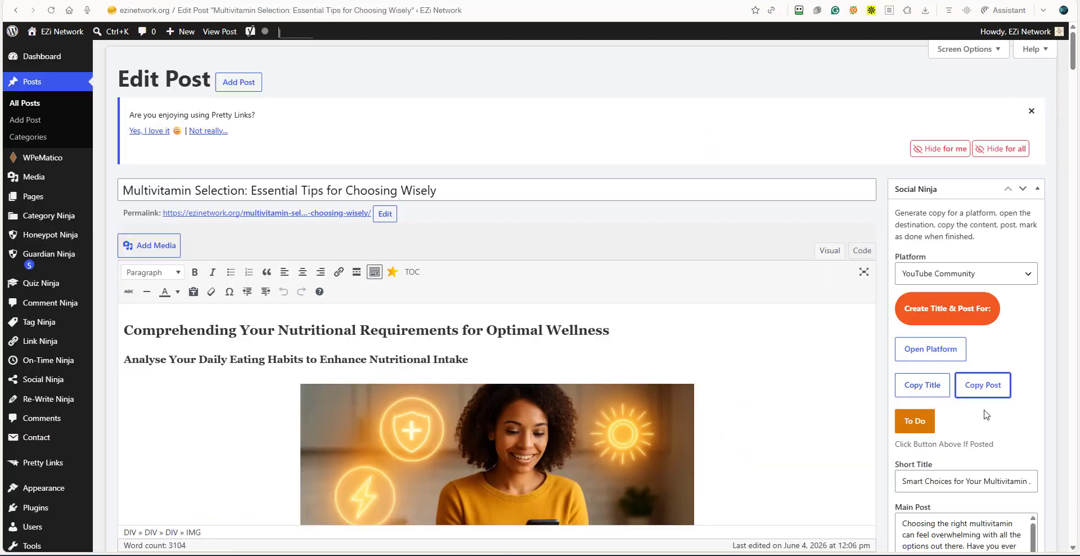
{"action": "left_click", "coordinate": [915, 423]}
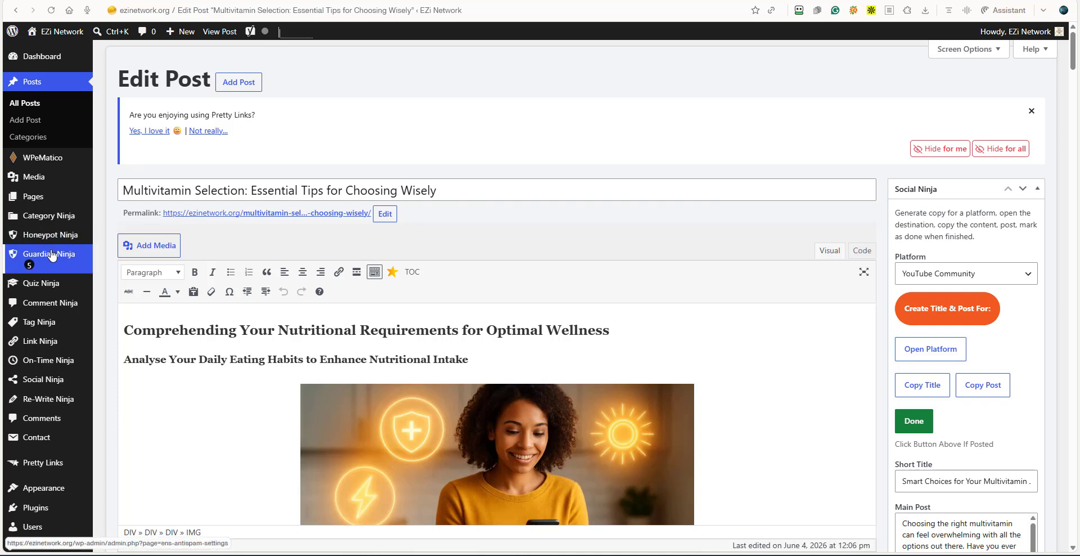
Open the Social Ninja dashboard at the Export Done Posts section.
{"action": "left_click", "coordinate": [39, 383]}
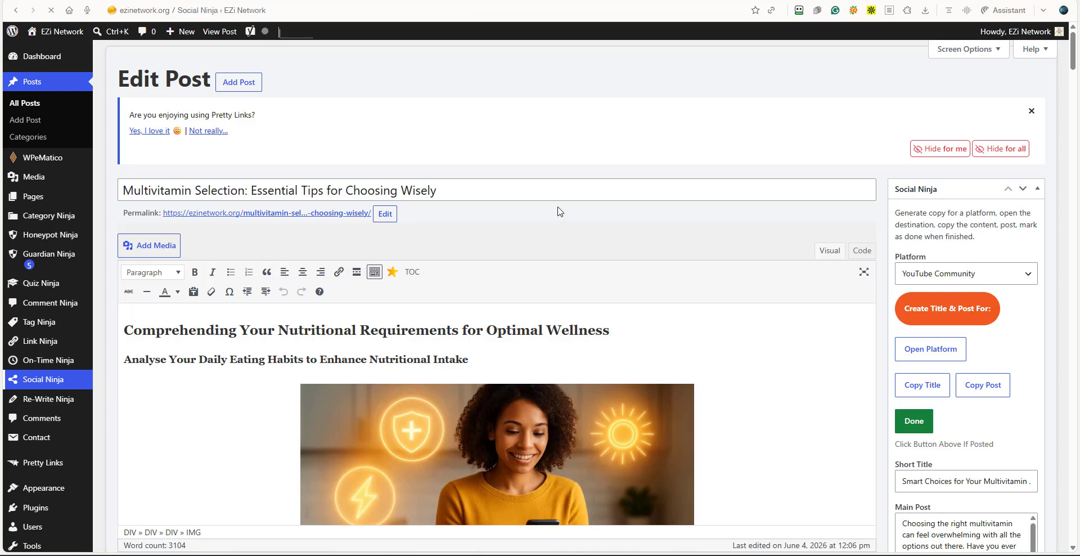
{"action": "scroll", "coordinate": [438, 240], "scroll_direction": "down", "scroll_amount": 5}
{"action": "scroll", "coordinate": [432, 237], "scroll_direction": "down", "scroll_amount": 4}
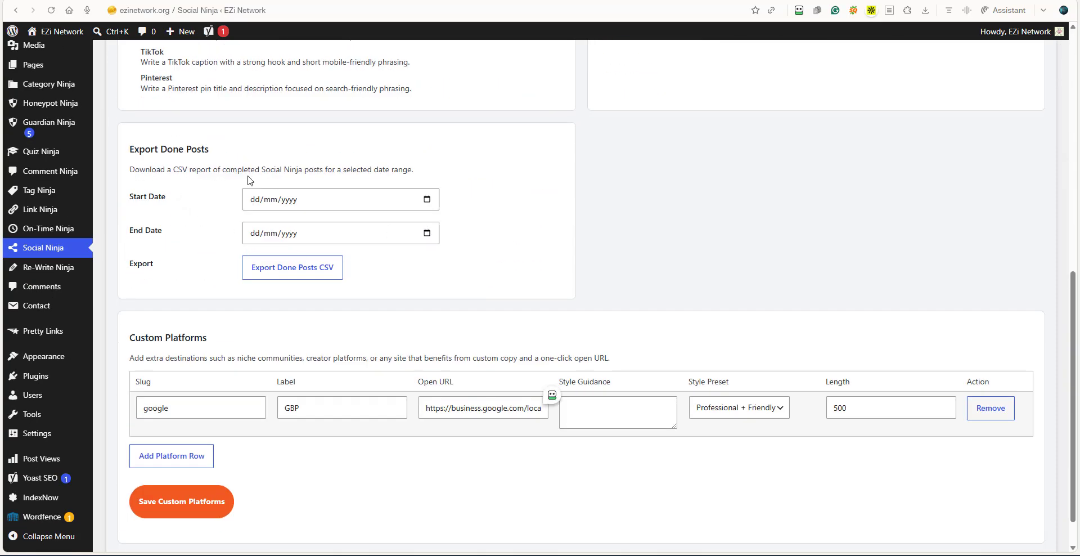
Try to export the done posts as CSV with 02/07/2026 as both start and end date.
{"action": "left_click", "coordinate": [425, 202]}
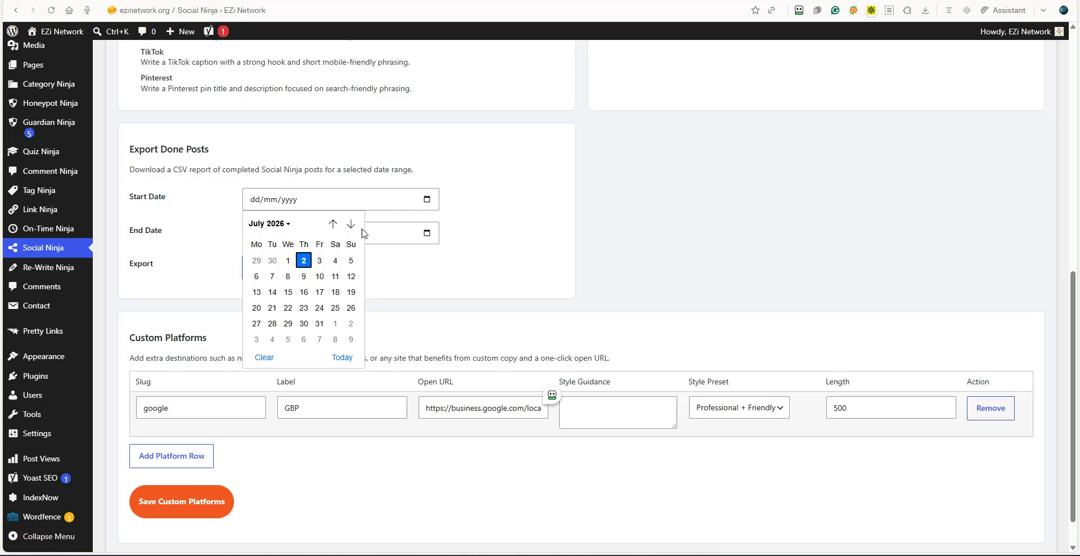
{"action": "left_click", "coordinate": [304, 260]}
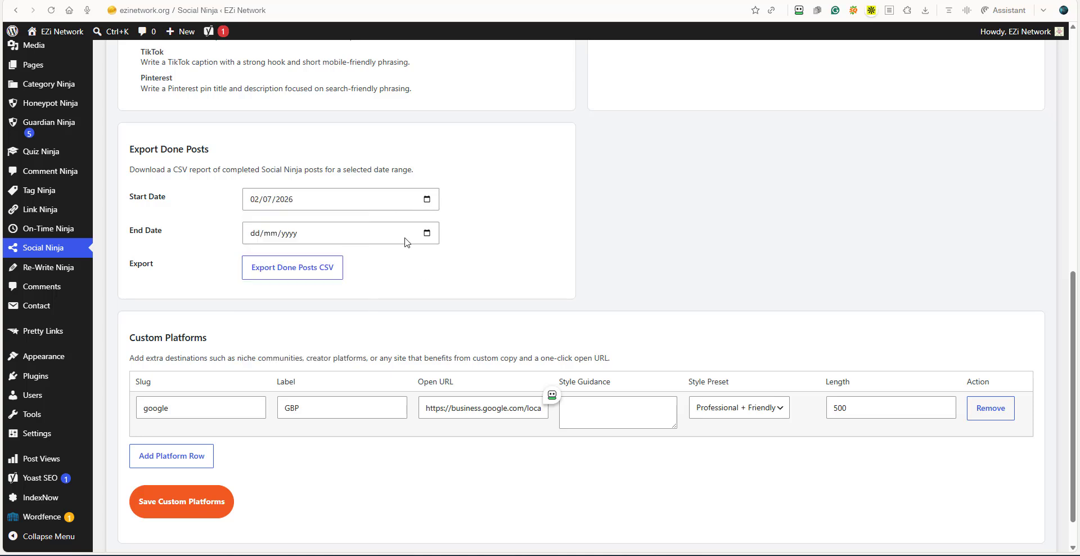
{"action": "left_click", "coordinate": [426, 233]}
{"action": "left_click", "coordinate": [304, 294]}
{"action": "left_click", "coordinate": [282, 277]}
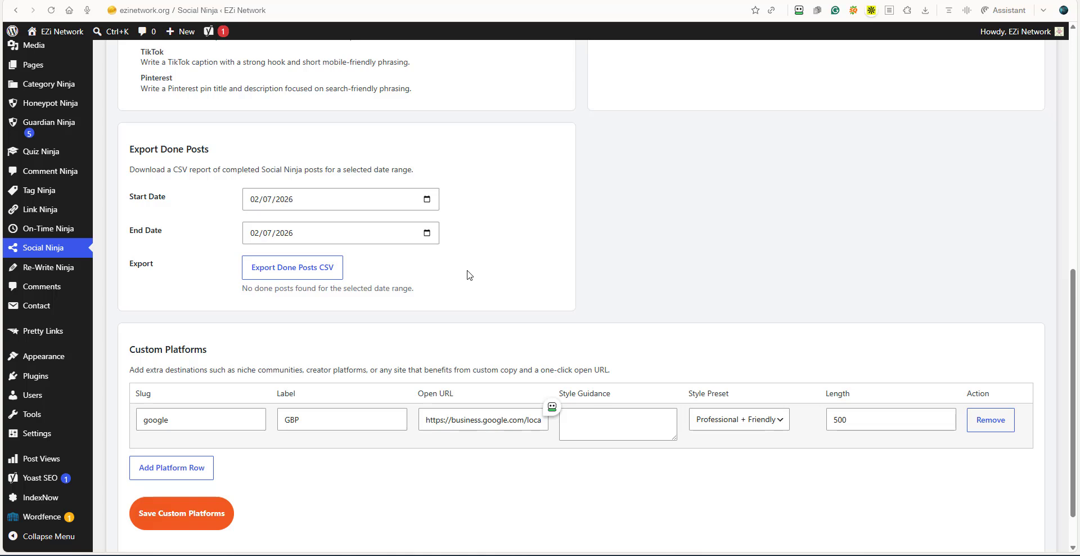
Set the export's start date to 01/07/2026 and try the done posts CSV export again.
{"action": "left_click", "coordinate": [427, 200]}
{"action": "left_click", "coordinate": [288, 261]}
{"action": "left_click", "coordinate": [335, 268]}
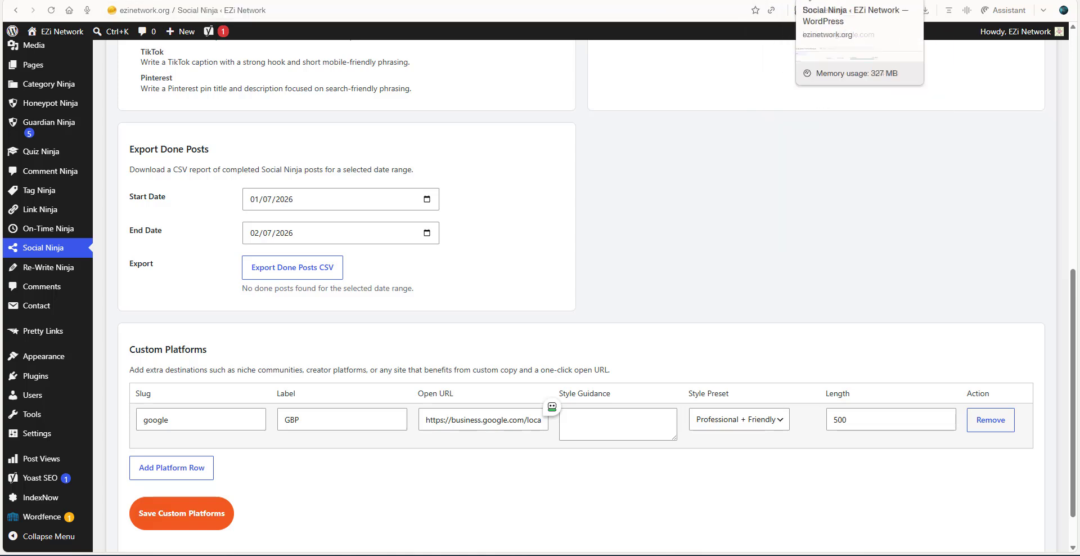
Open the site's Posts list in a separate tab and check the publication date of the multivitamin article.
{"action": "scroll", "coordinate": [11, 197], "scroll_direction": "up", "scroll_amount": 4}
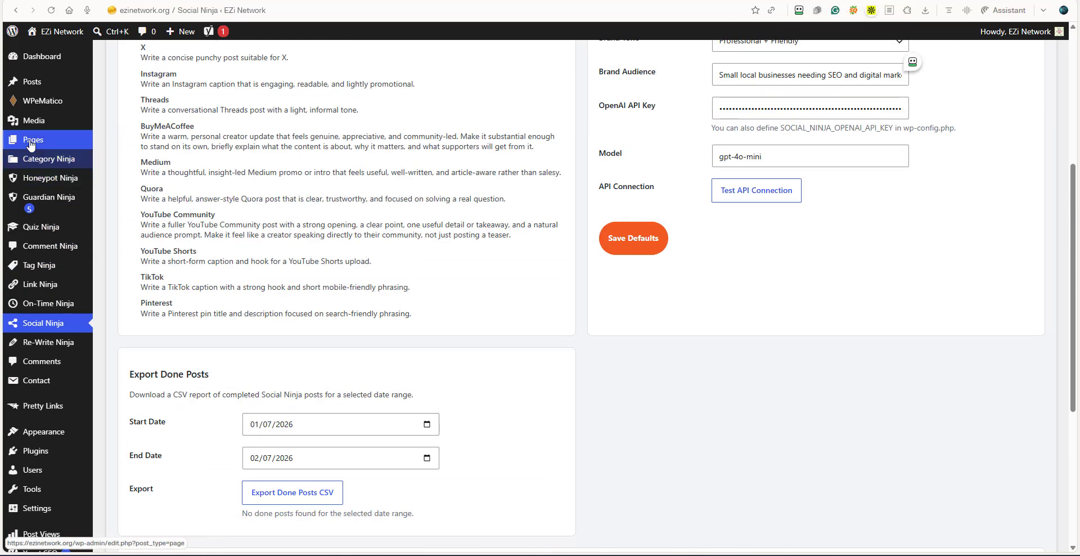
{"action": "right_click", "coordinate": [35, 83]}
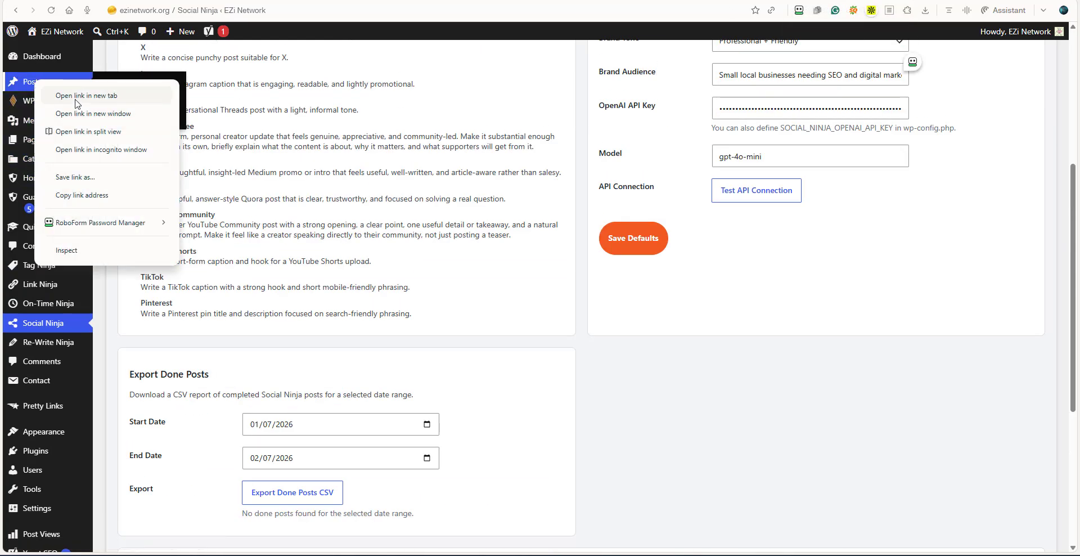
{"action": "key", "text": "Escape"}
{"action": "left_click", "coordinate": [792, 2]}
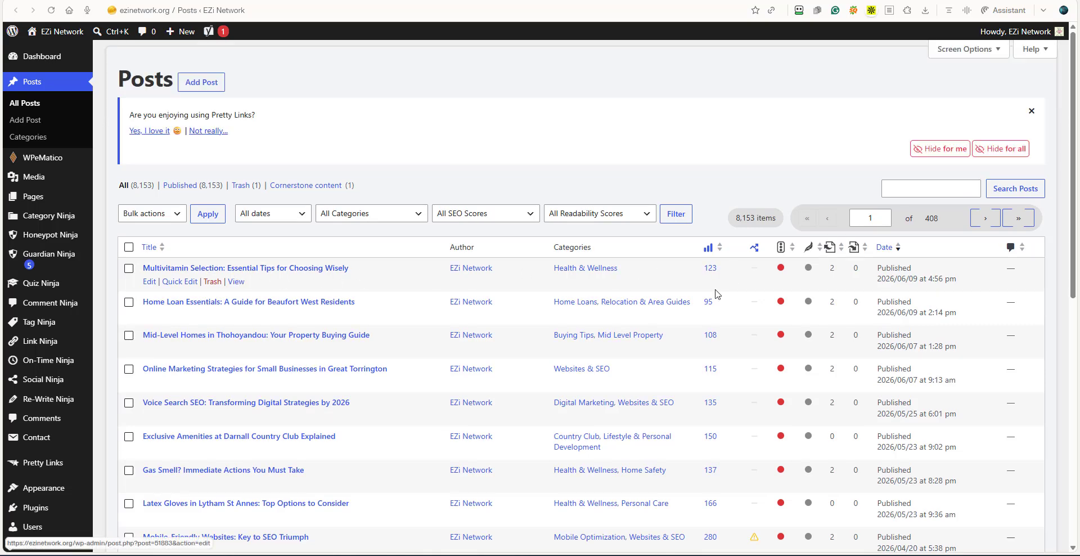
{"action": "left_click_drag", "start_coordinate": [919, 280], "coordinate": [877, 279]}
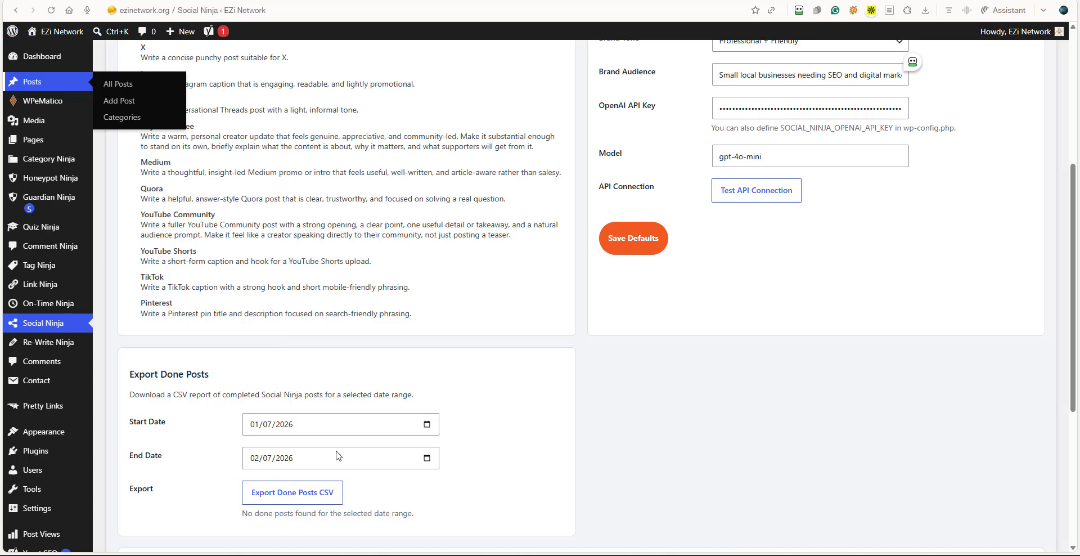
Export the done posts with start and end date 09/06/2026 and save the CSV in the AA EZI folder.
{"action": "left_click", "coordinate": [430, 427]}
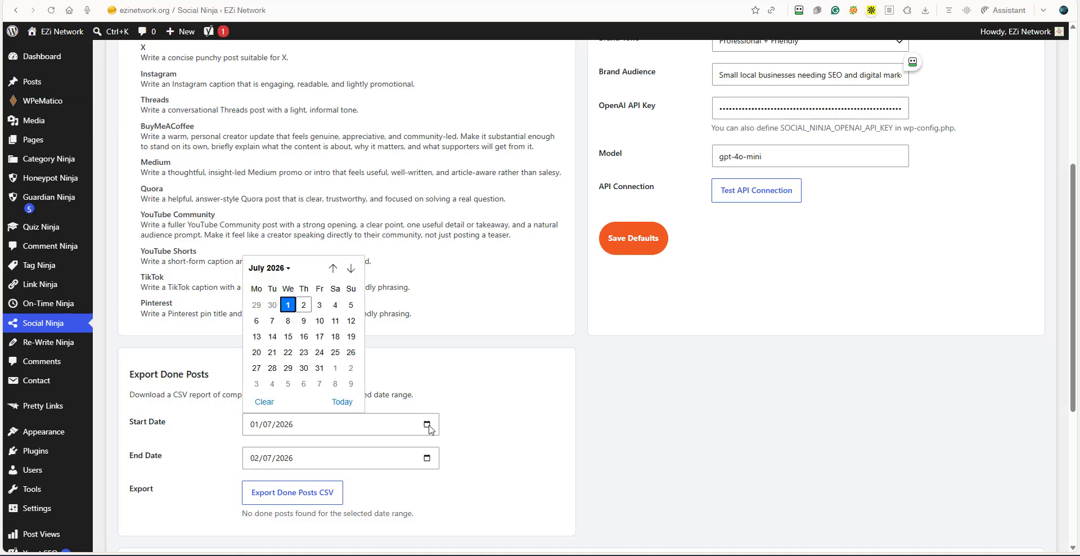
{"action": "left_click", "coordinate": [333, 268]}
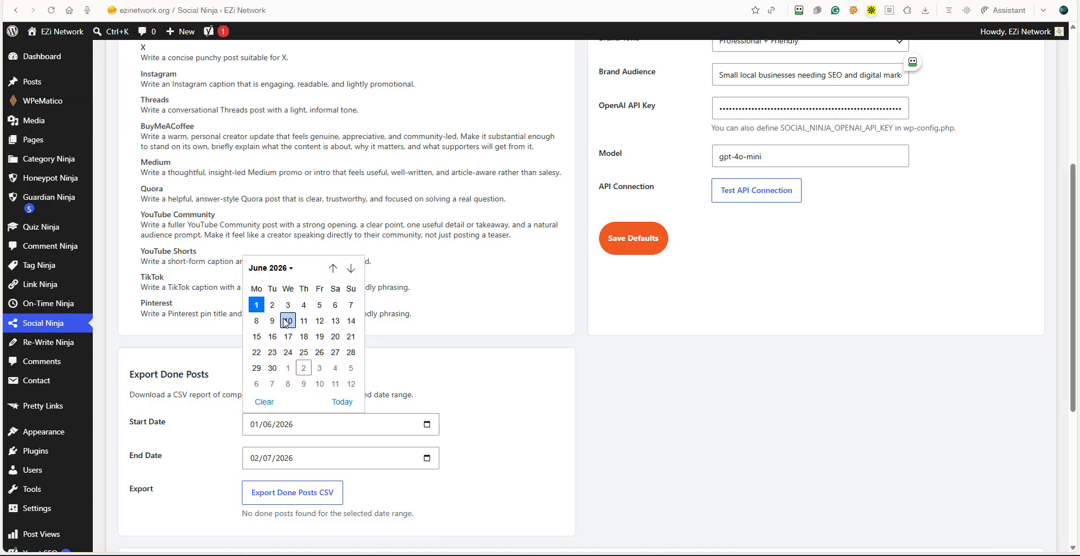
{"action": "left_click", "coordinate": [272, 321]}
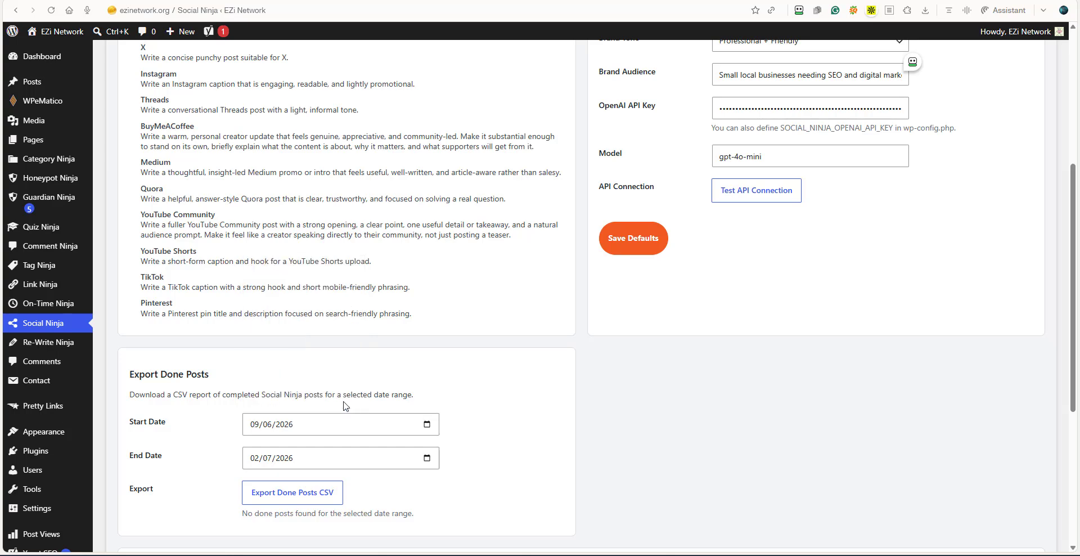
{"action": "left_click", "coordinate": [427, 457]}
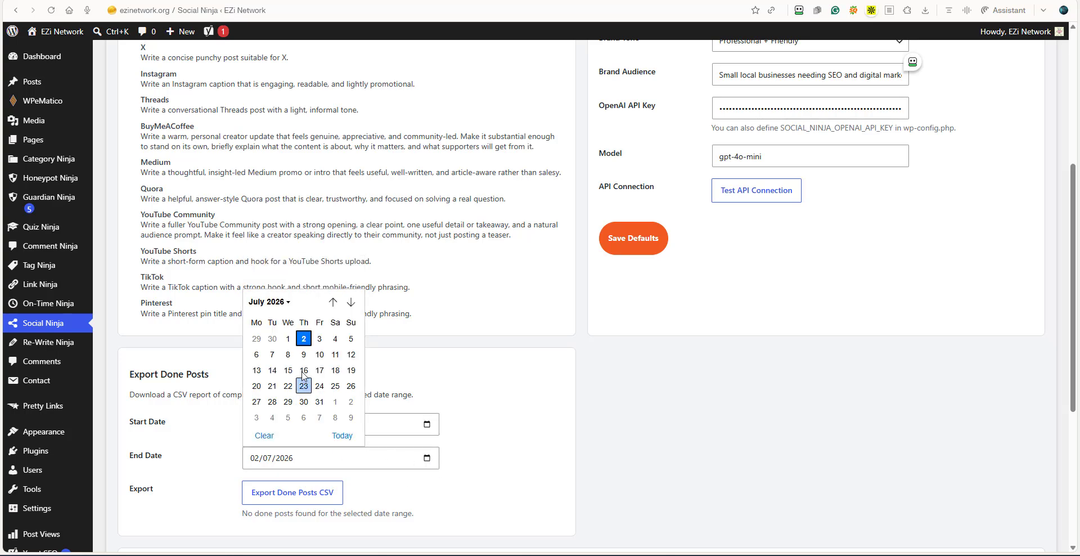
{"action": "left_click", "coordinate": [285, 303]}
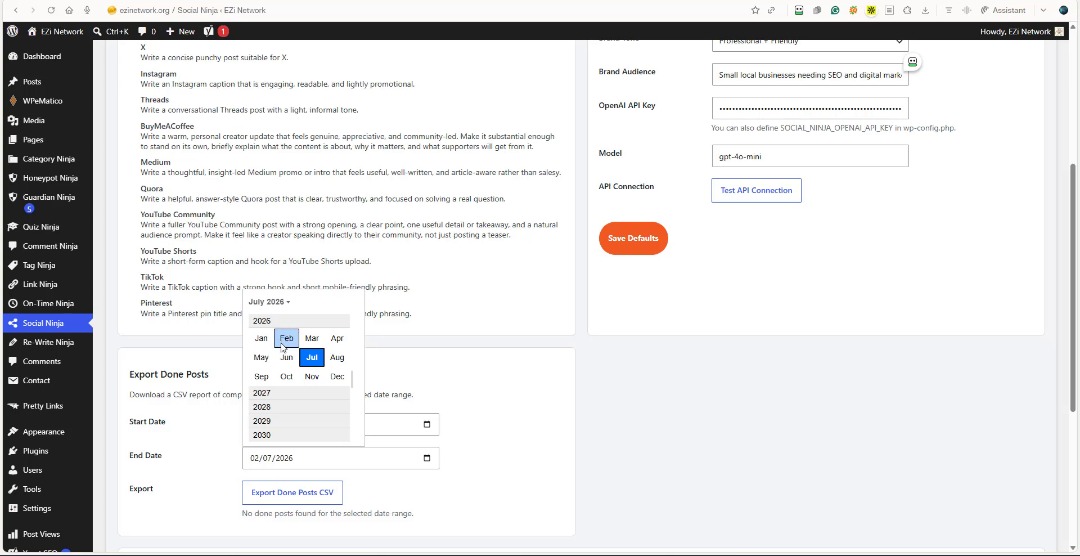
{"action": "left_click", "coordinate": [287, 360]}
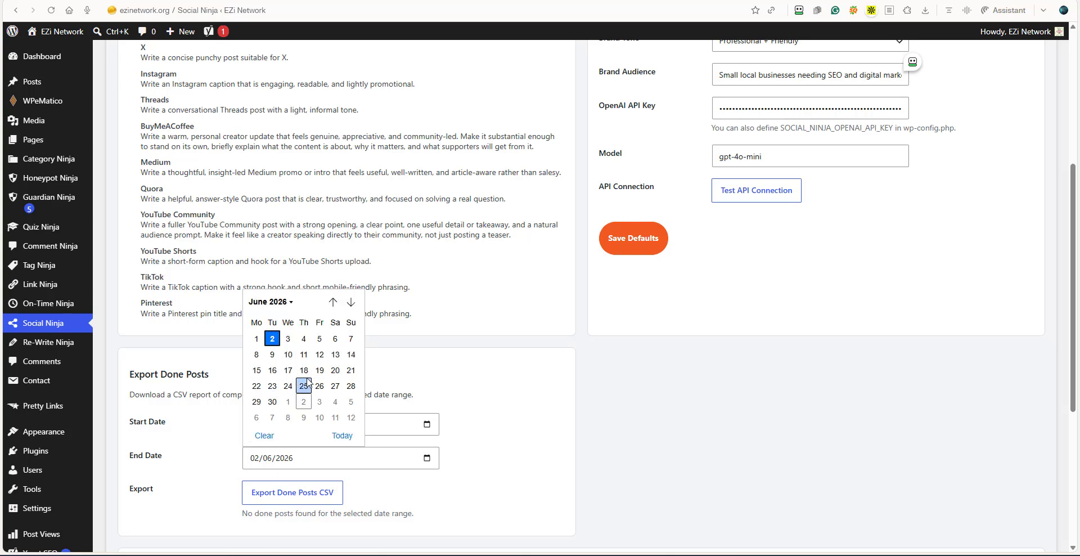
{"action": "left_click", "coordinate": [272, 354]}
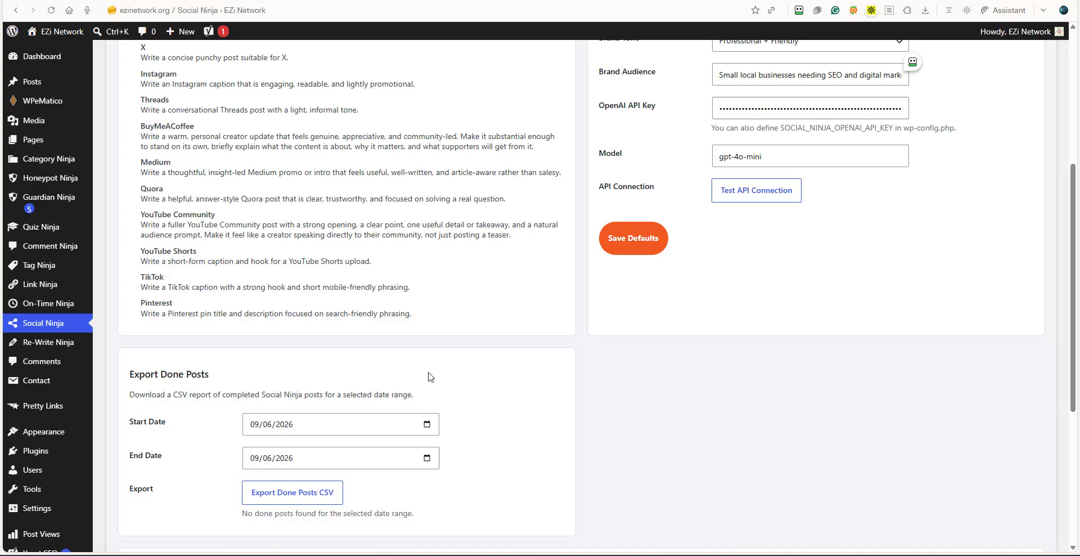
{"action": "left_click", "coordinate": [296, 488]}
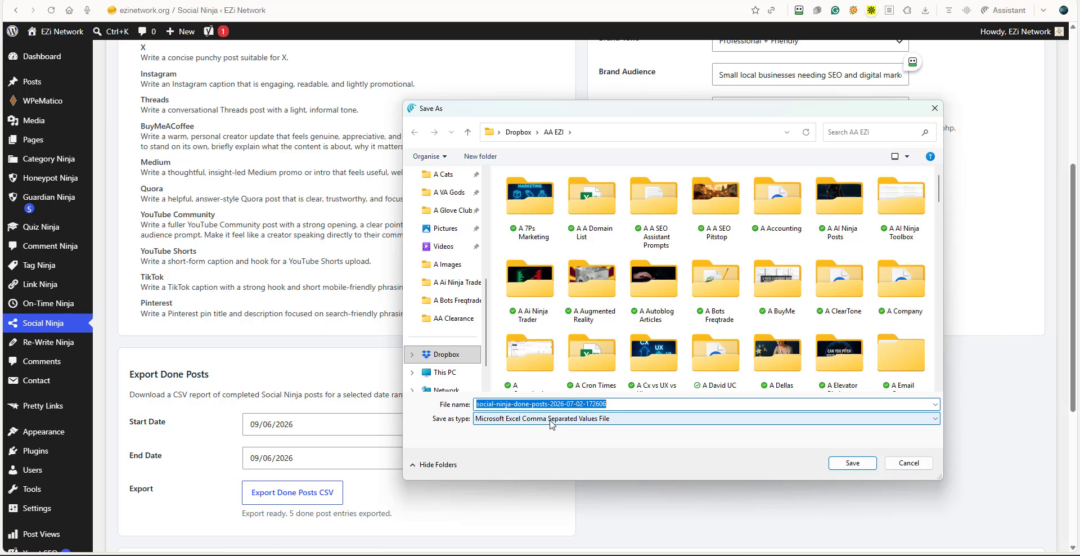
{"action": "left_click", "coordinate": [851, 468]}
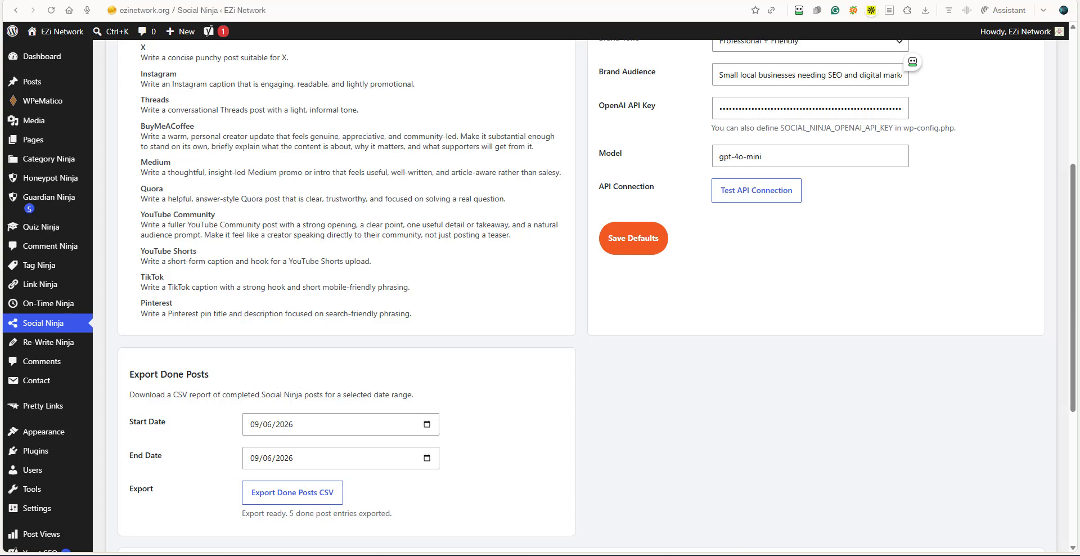
Switch to the SEO Pitstop website and open its WordPress dashboard.
{"action": "scroll", "coordinate": [1072, 161], "scroll_direction": "up", "scroll_amount": 5}
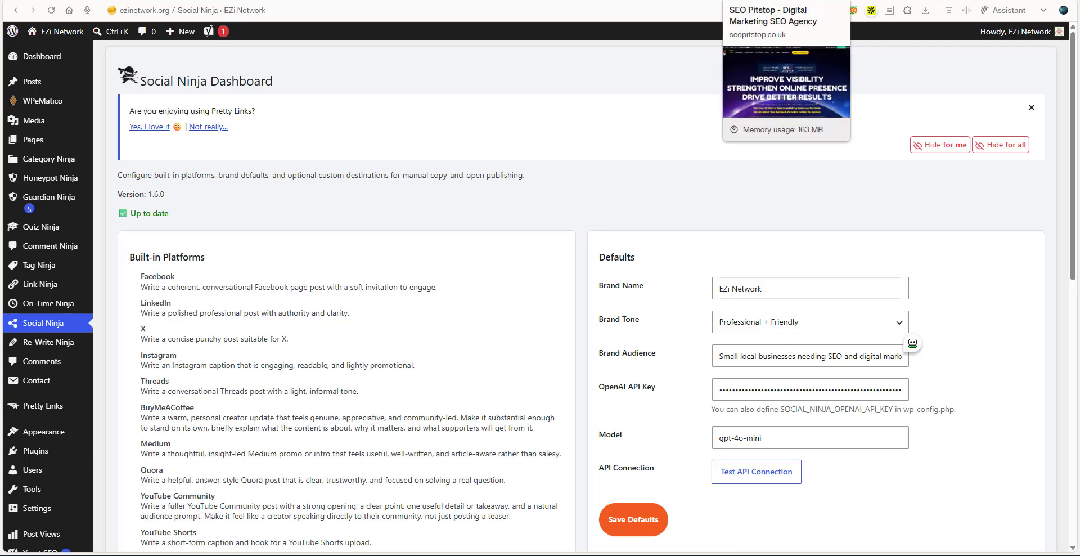
{"action": "left_click", "coordinate": [757, 0]}
{"action": "mouse_move", "coordinate": [42, 35]}
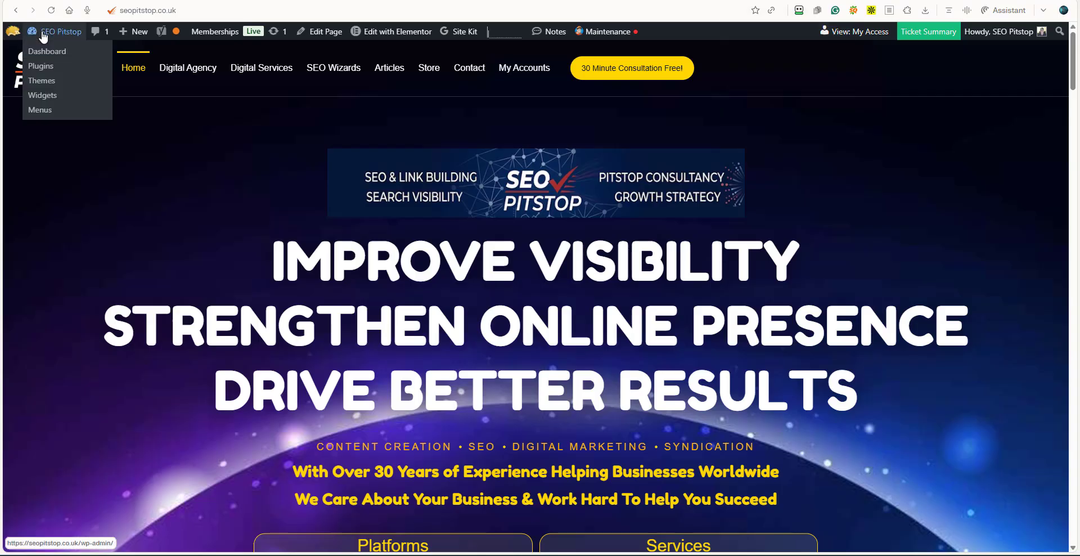
{"action": "left_click", "coordinate": [44, 55]}
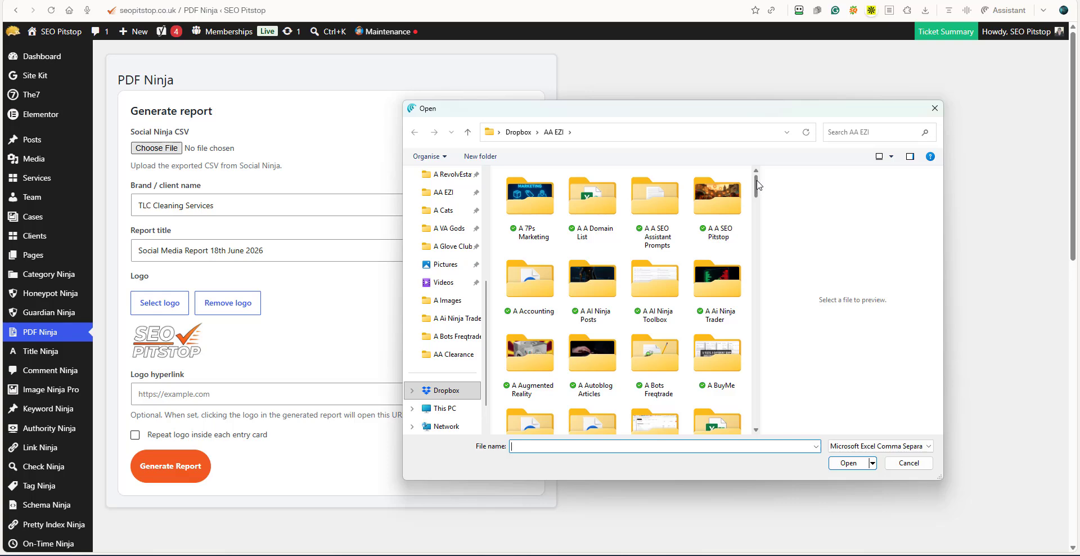
Load social-ninja-done-posts-2026-07-02-172606.csv from the AA EZI folder as the report's Social Ninja CSV.
{"action": "left_click_drag", "start_coordinate": [758, 186], "coordinate": [756, 415]}
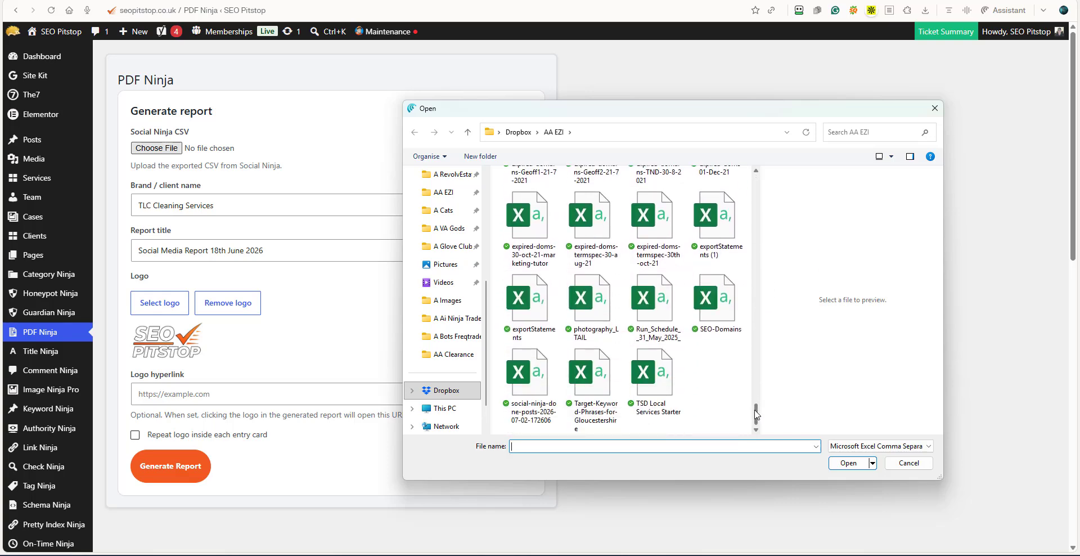
{"action": "left_click", "coordinate": [535, 385]}
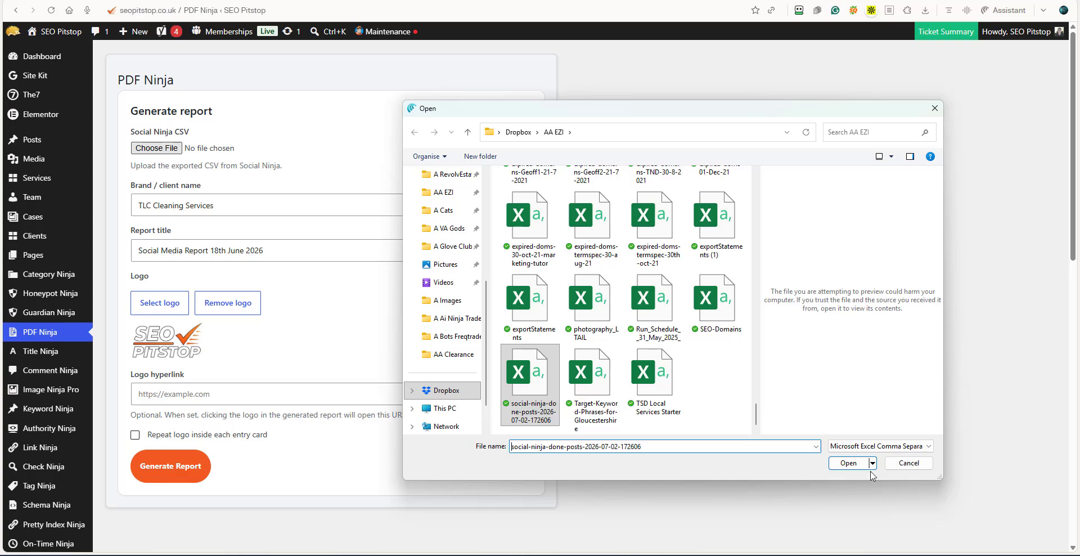
{"action": "left_click", "coordinate": [849, 463]}
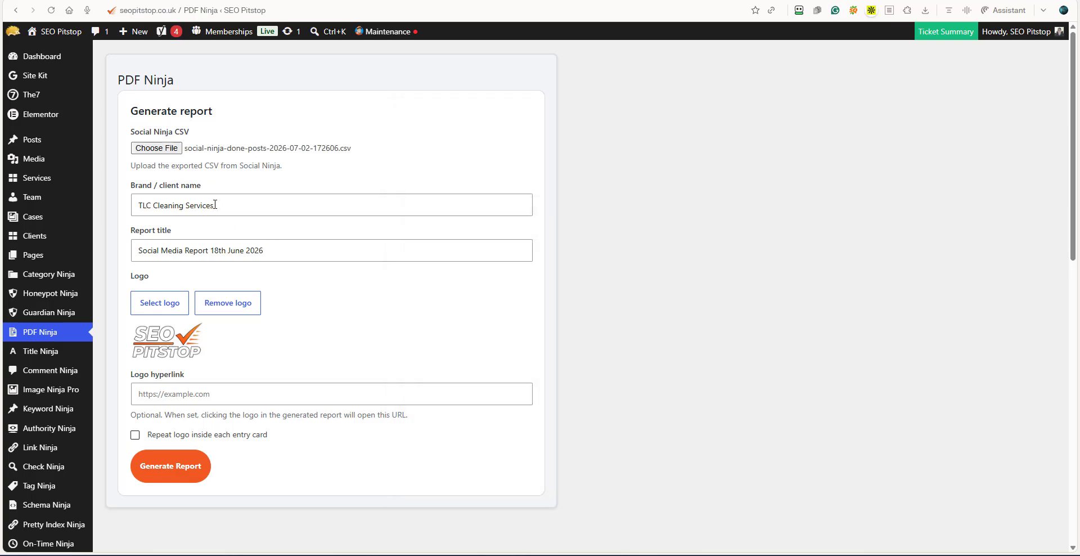
Set the brand name to "EZi Network" and the report title to "Social Media Report 2nd July 2026".
{"action": "left_click_drag", "start_coordinate": [223, 204], "coordinate": [135, 205]}
{"action": "type", "text": "EZi Network"}
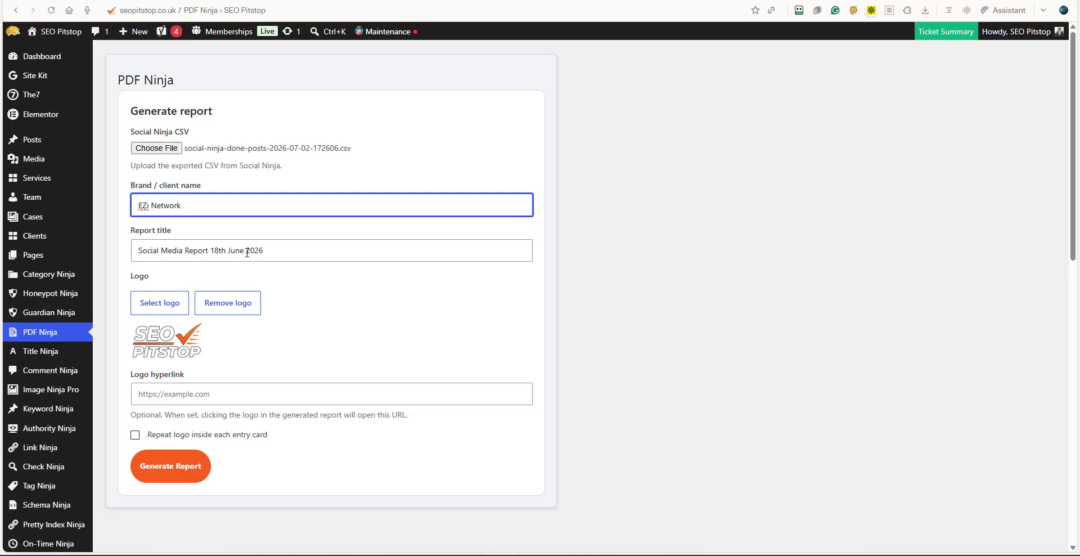
{"action": "left_click_drag", "start_coordinate": [225, 253], "coordinate": [212, 253]}
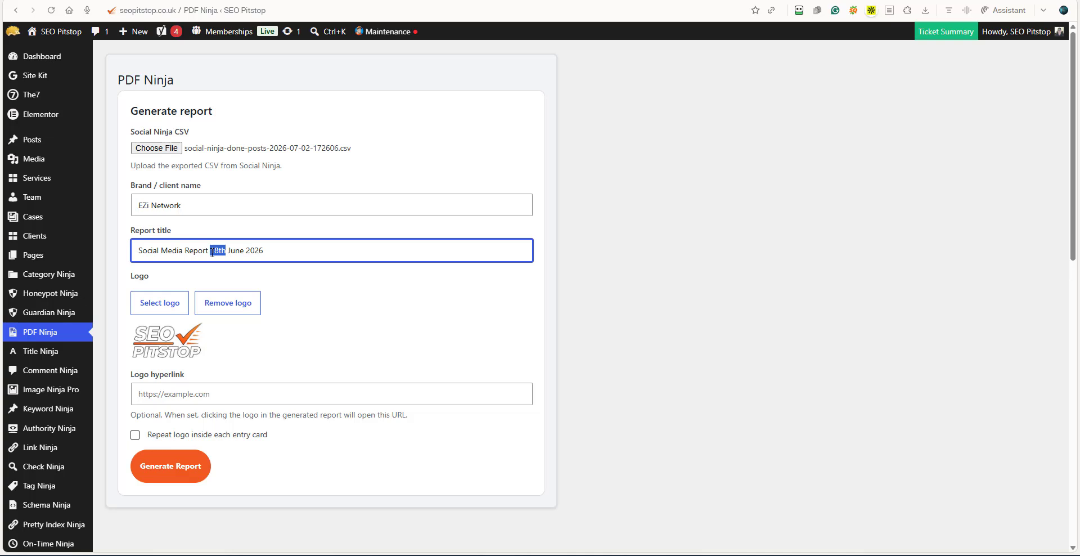
{"action": "type", "text": "2nd"}
{"action": "key", "text": "BackSpace"}
{"action": "key", "text": "BackSpace"}
{"action": "type", "text": "ly"}
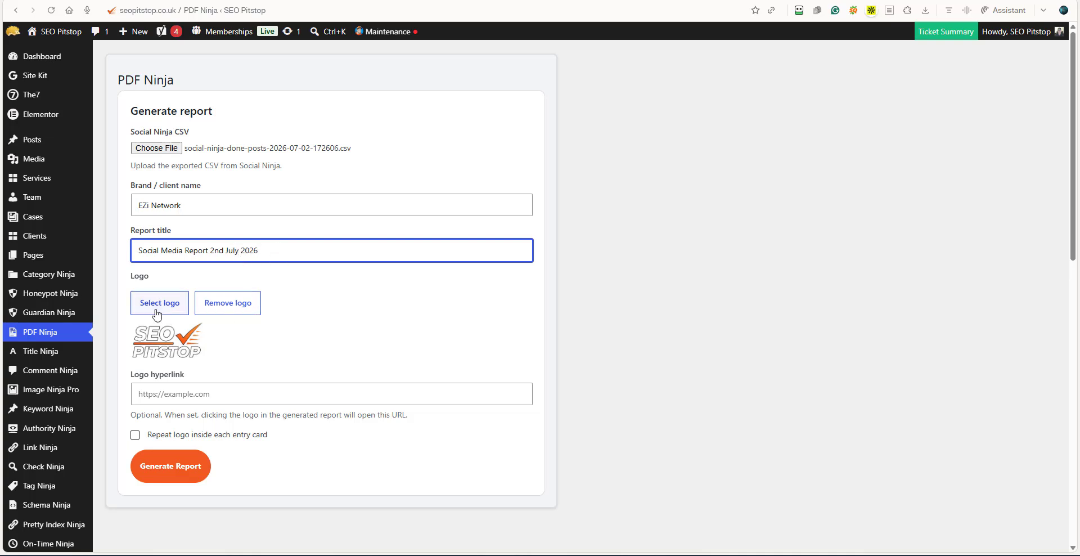
{"action": "left_click", "coordinate": [148, 394]}
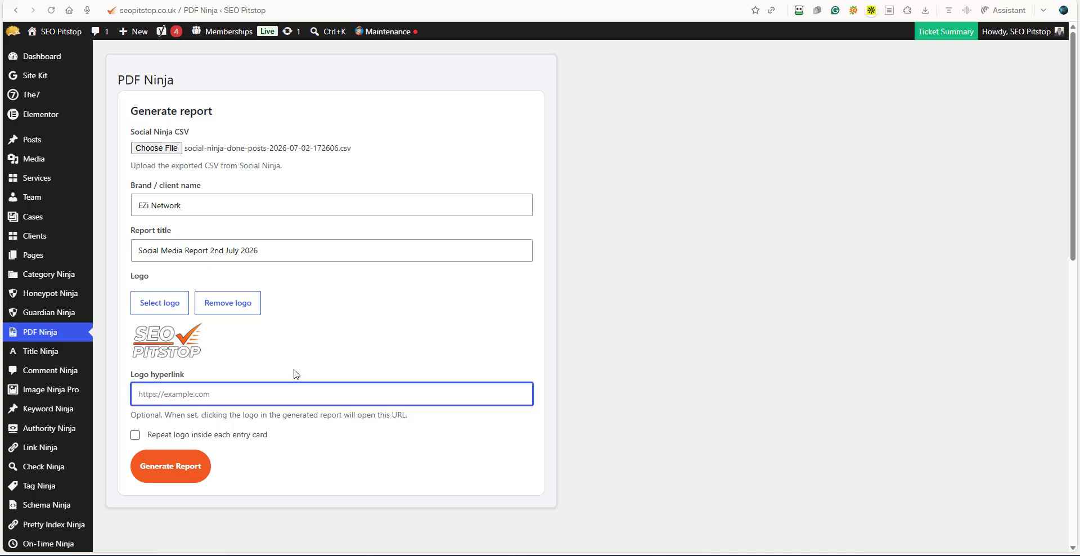
{"action": "type", "text": "https://seopitstop.co.uk"}
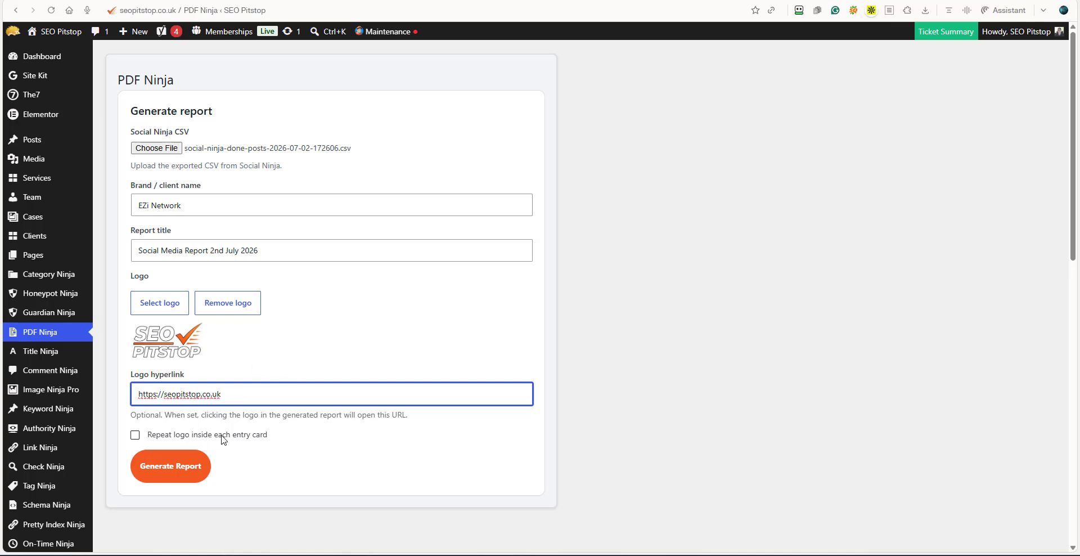
{"action": "left_click", "coordinate": [135, 436]}
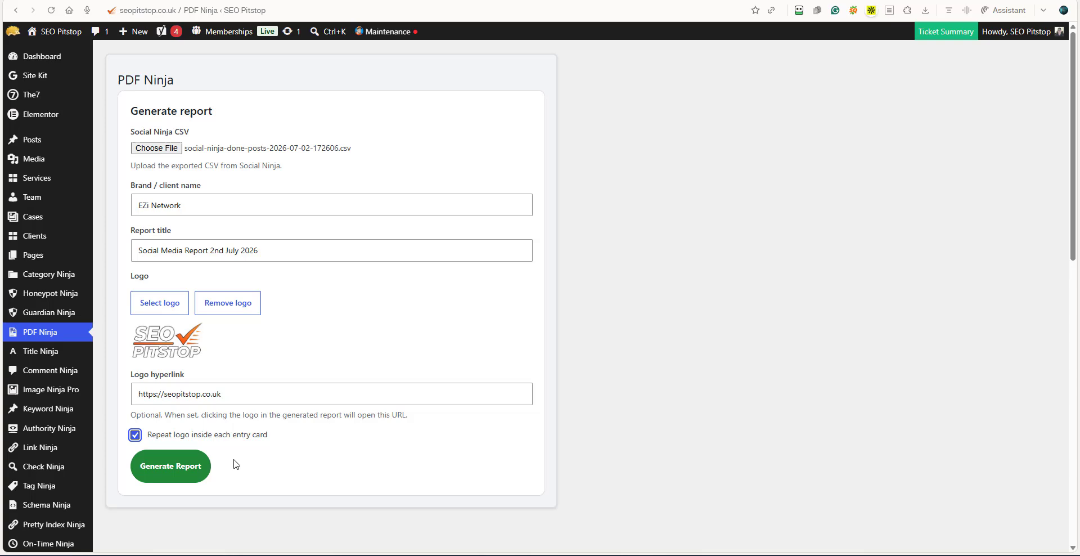
Generate the PDF Ninja report and open it for viewing.
{"action": "left_click", "coordinate": [178, 471]}
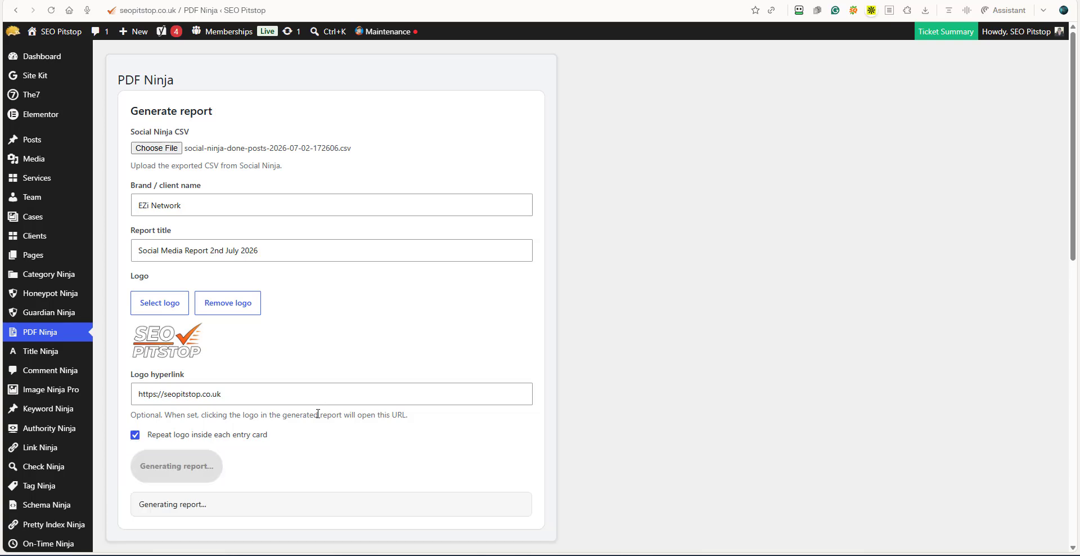
{"action": "scroll", "coordinate": [313, 428], "scroll_direction": "down", "scroll_amount": 3}
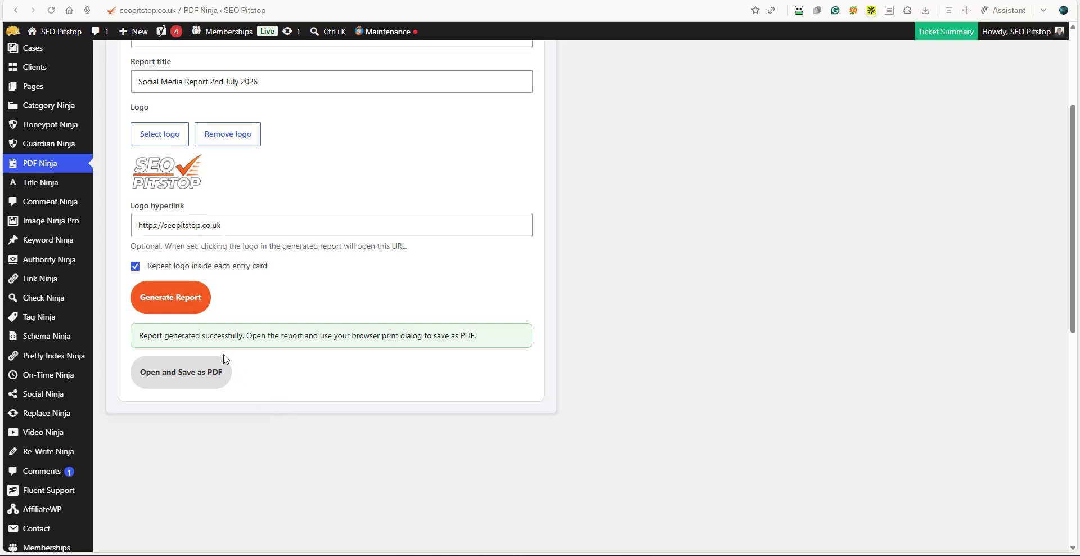
{"action": "left_click", "coordinate": [184, 382]}
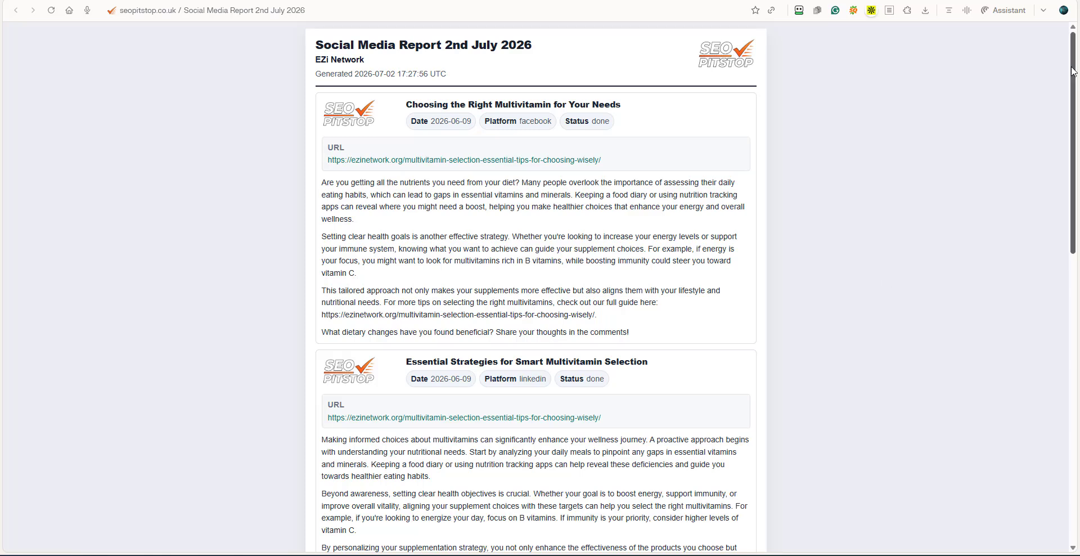
Review the title, platform and logo of each social post entry throughout the generated report.
{"action": "left_click_drag", "start_coordinate": [1072, 71], "coordinate": [1072, 47]}
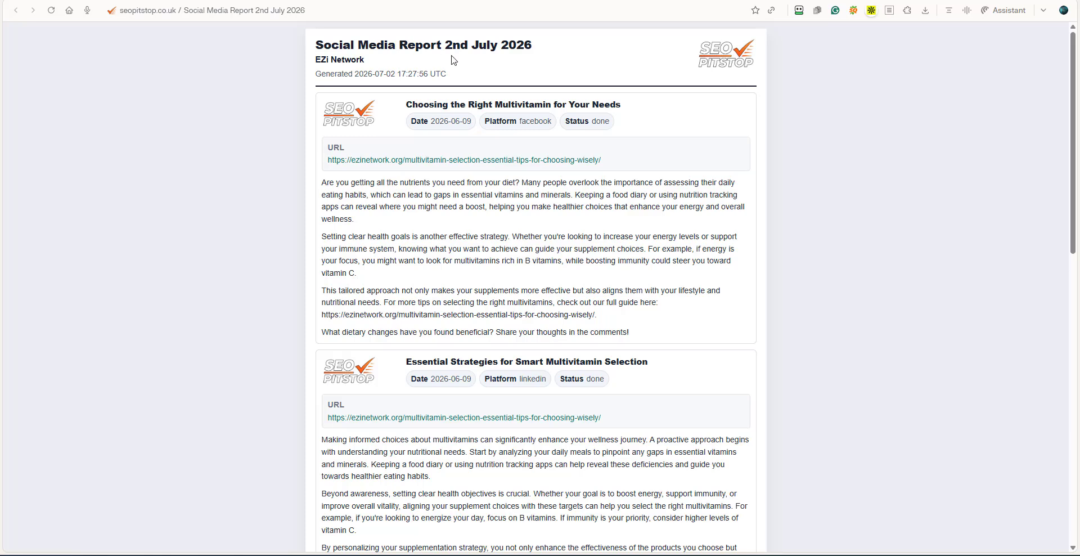
{"action": "left_click_drag", "start_coordinate": [406, 105], "coordinate": [633, 108]}
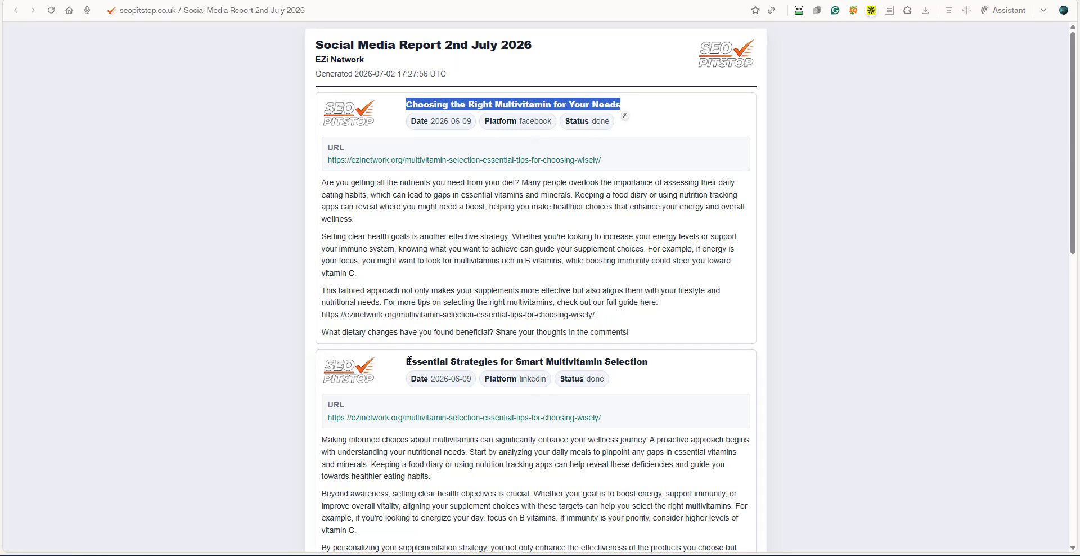
{"action": "left_click_drag", "start_coordinate": [409, 361], "coordinate": [594, 363]}
{"action": "scroll", "coordinate": [562, 402], "scroll_direction": "down", "scroll_amount": 5}
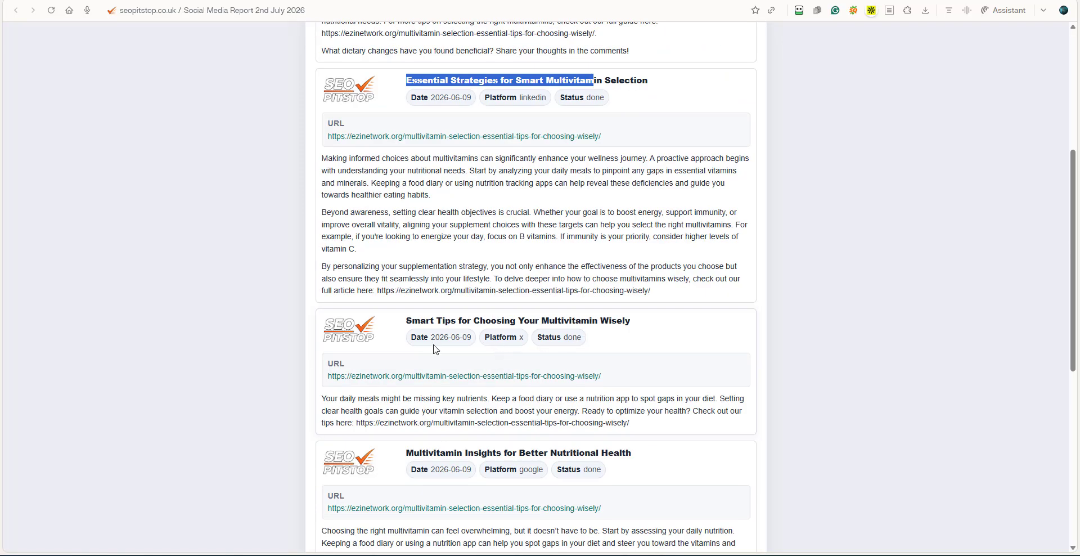
{"action": "scroll", "coordinate": [513, 371], "scroll_direction": "down", "scroll_amount": 1}
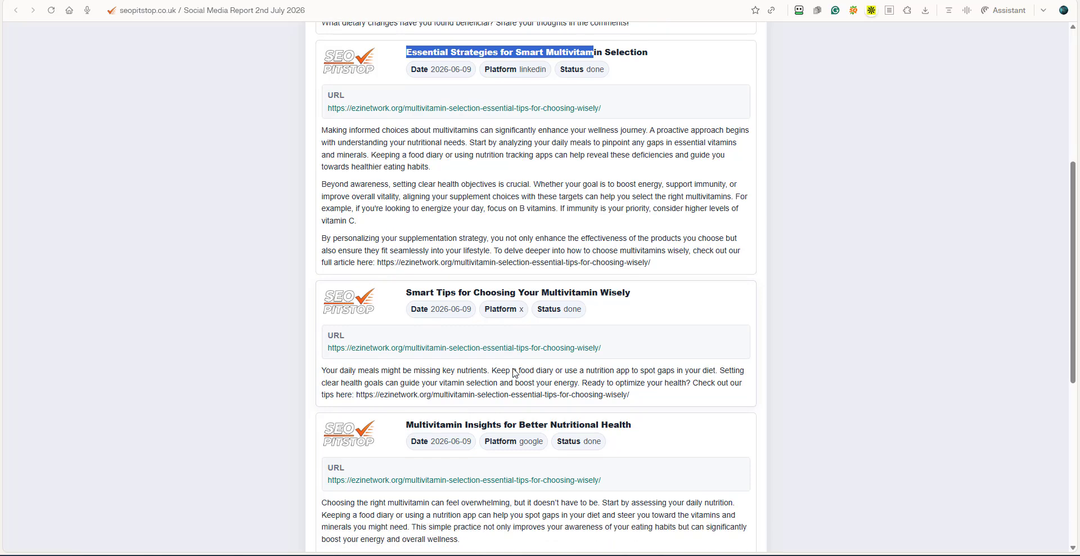
{"action": "left_click_drag", "start_coordinate": [401, 266], "coordinate": [639, 268]}
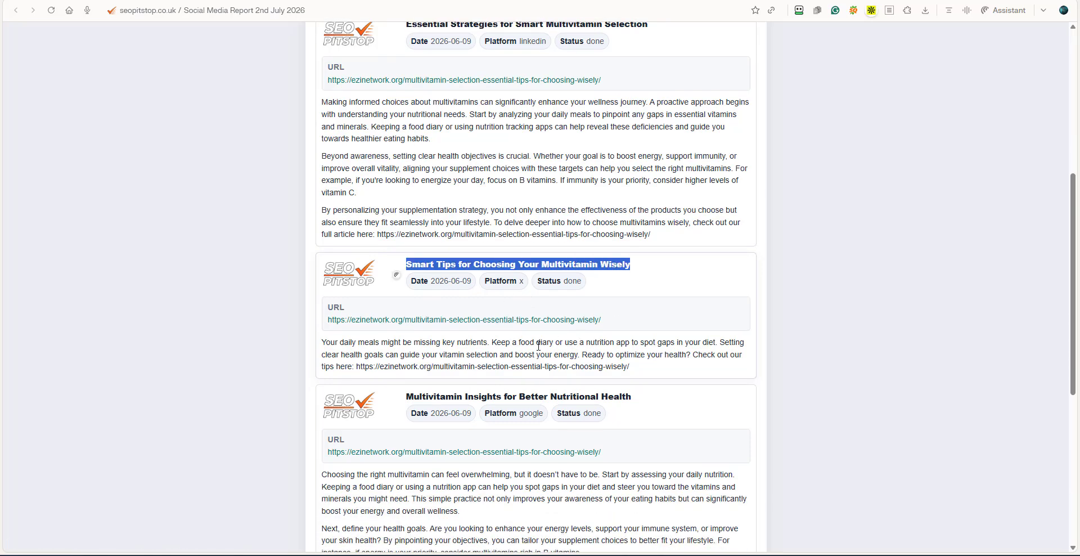
{"action": "scroll", "coordinate": [504, 350], "scroll_direction": "down", "scroll_amount": 3}
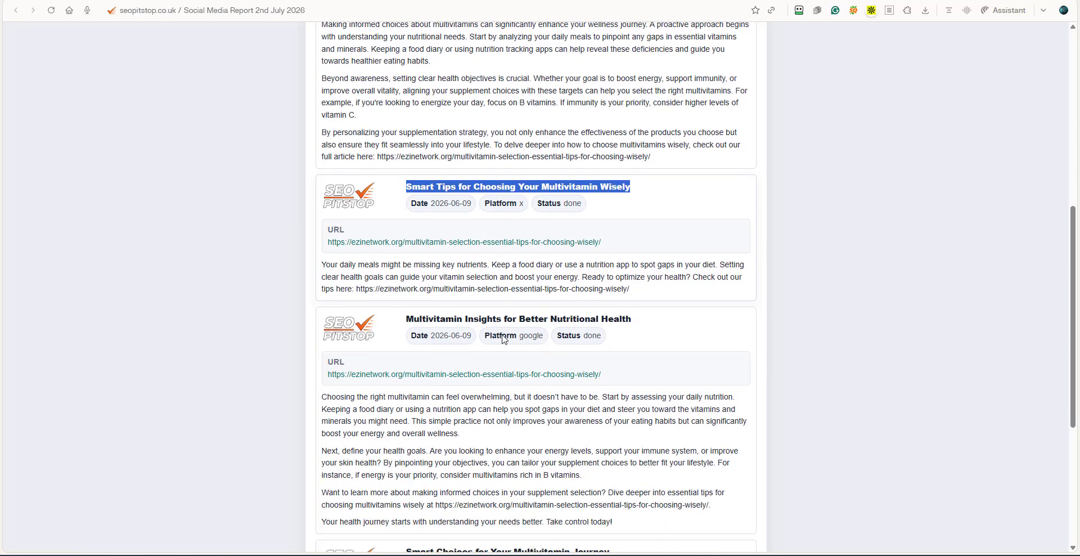
{"action": "left_click_drag", "start_coordinate": [406, 227], "coordinate": [633, 227]}
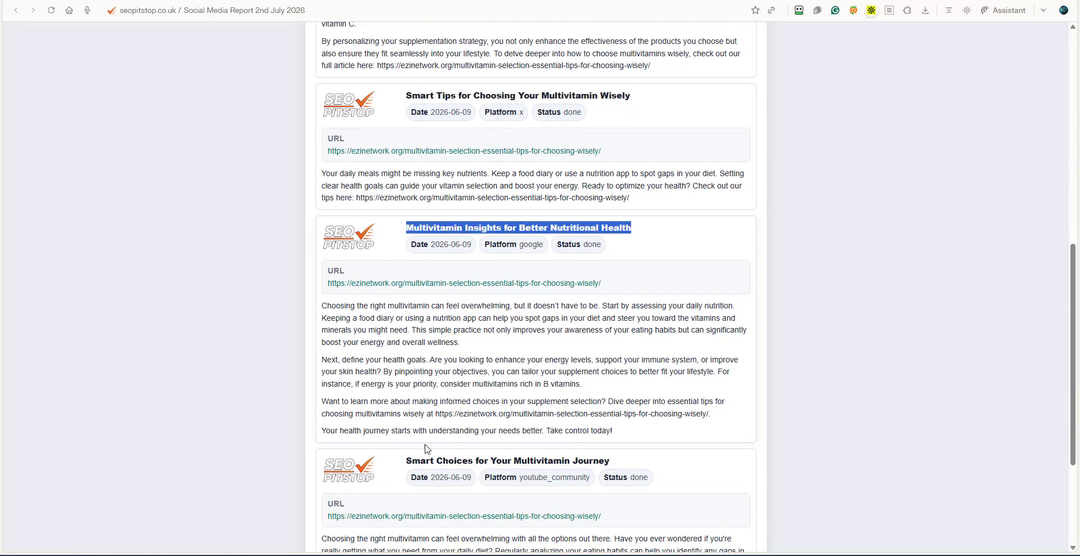
{"action": "scroll", "coordinate": [410, 429], "scroll_direction": "down", "scroll_amount": 3}
{"action": "left_click_drag", "start_coordinate": [407, 288], "coordinate": [617, 299]}
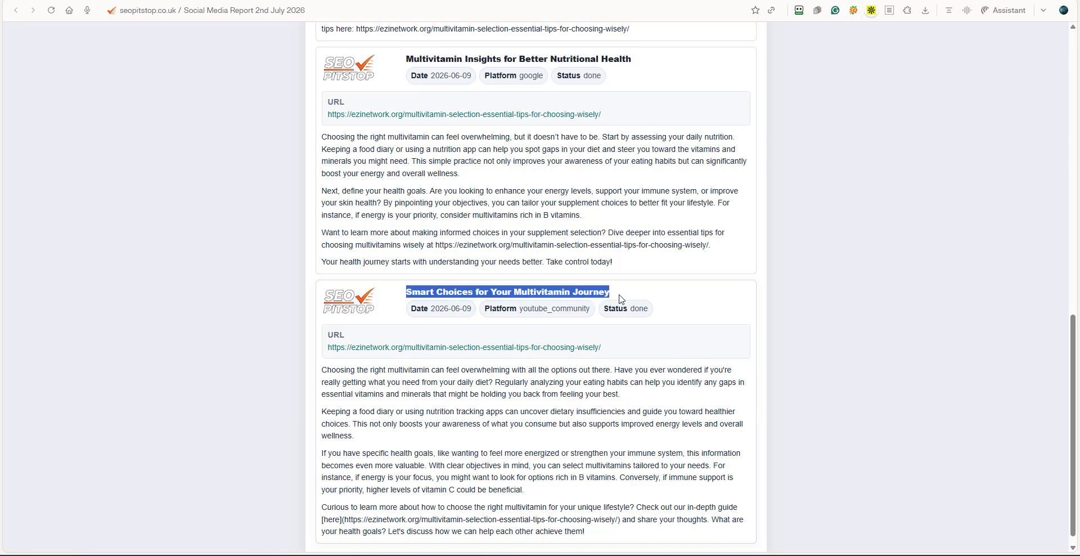
{"action": "left_click", "coordinate": [613, 301]}
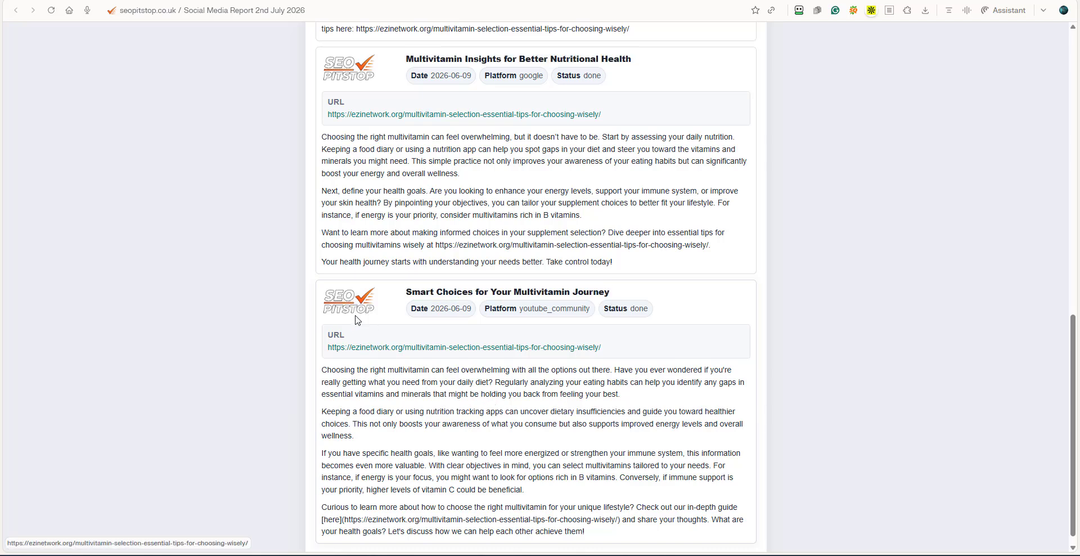
{"action": "scroll", "coordinate": [356, 287], "scroll_direction": "up", "scroll_amount": 4}
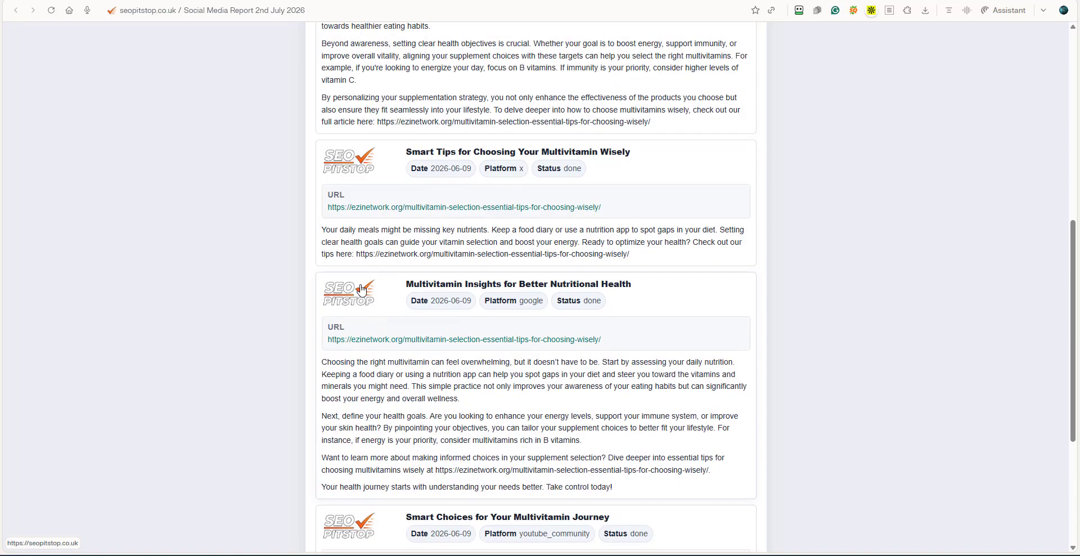
{"action": "scroll", "coordinate": [346, 321], "scroll_direction": "up", "scroll_amount": 4}
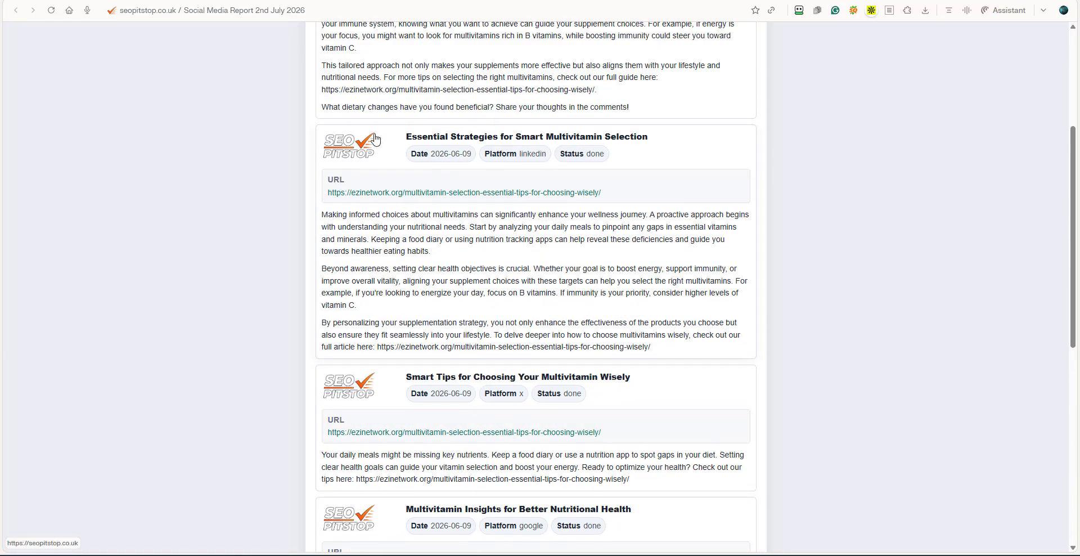
{"action": "scroll", "coordinate": [413, 325], "scroll_direction": "up", "scroll_amount": 4}
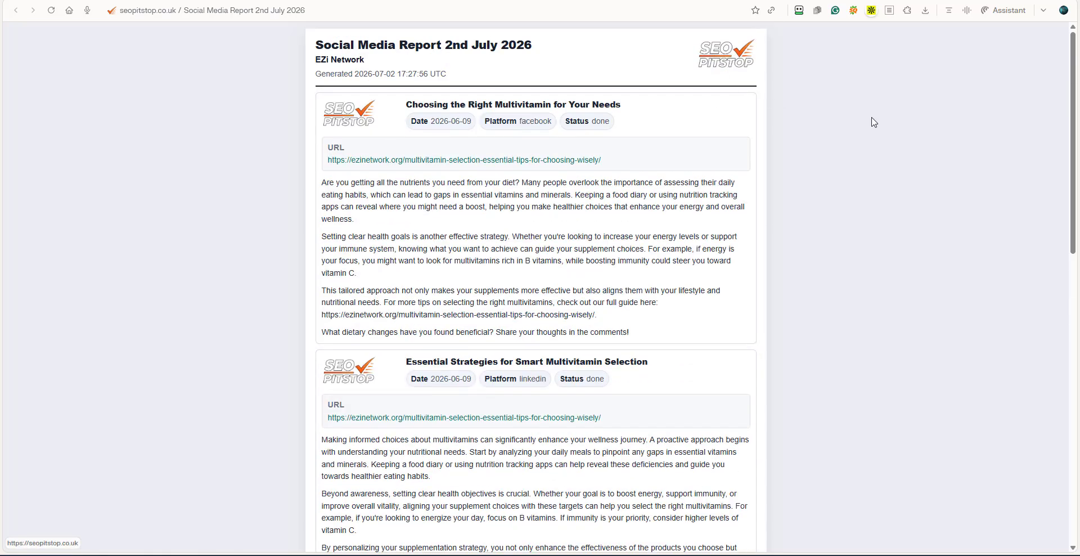
Print the report to PDF without headers and footers, saving it as "Social Media Report 2nd July 2026" in the AA EZI folder.
{"action": "right_click", "coordinate": [847, 169]}
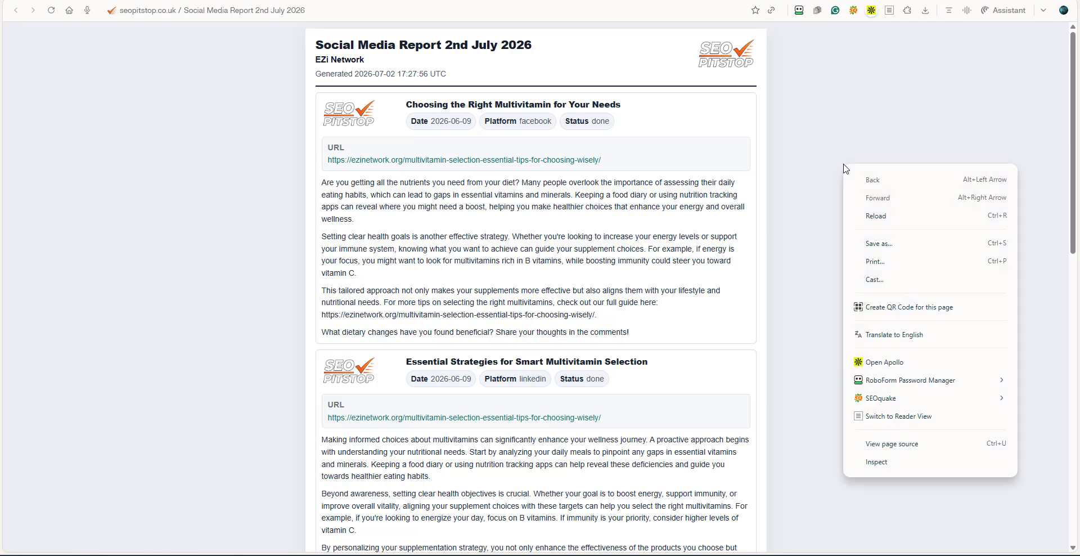
{"action": "left_click", "coordinate": [873, 260]}
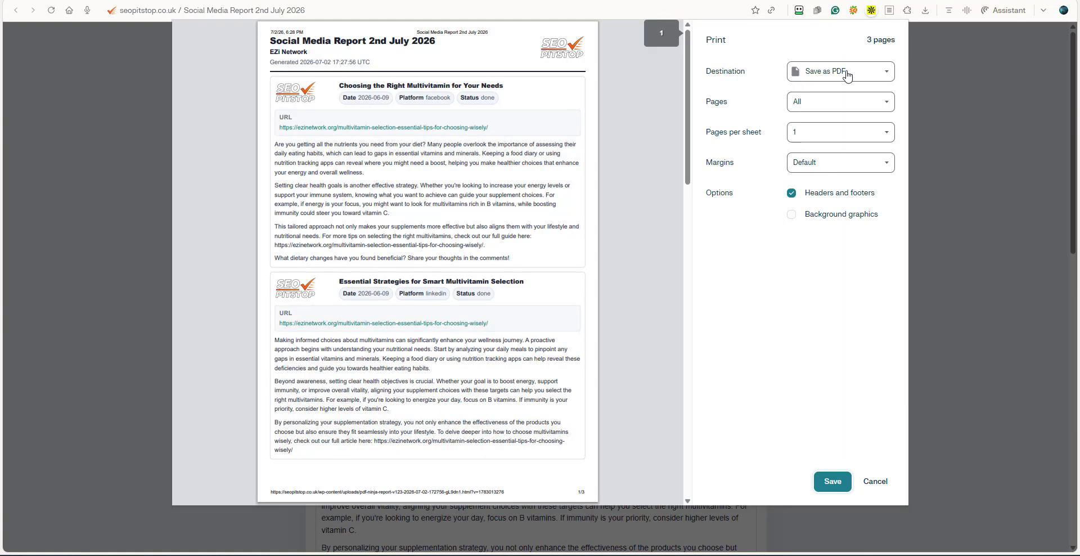
{"action": "left_click", "coordinate": [792, 196]}
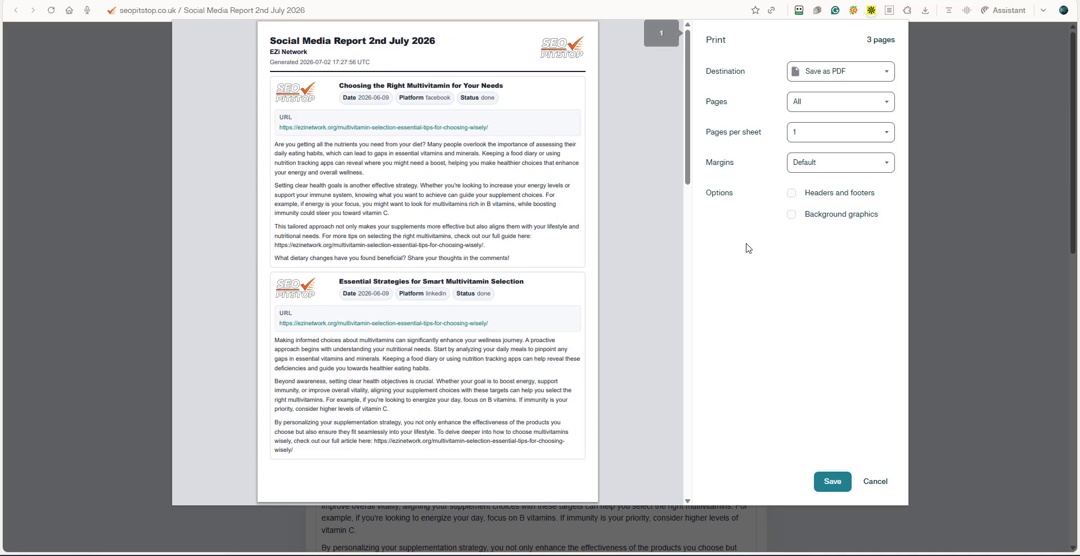
{"action": "left_click", "coordinate": [832, 487]}
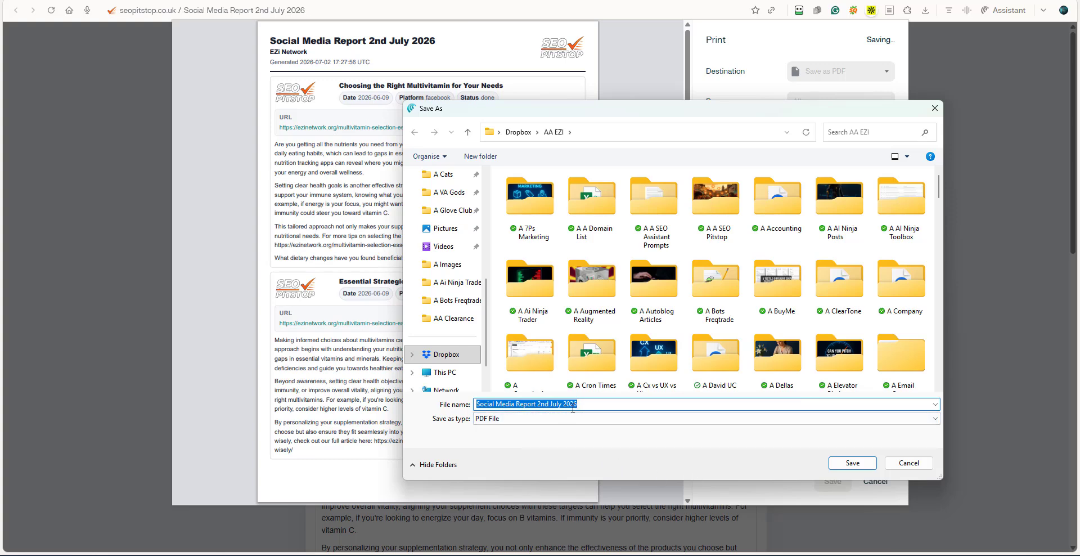
{"action": "left_click", "coordinate": [853, 463]}
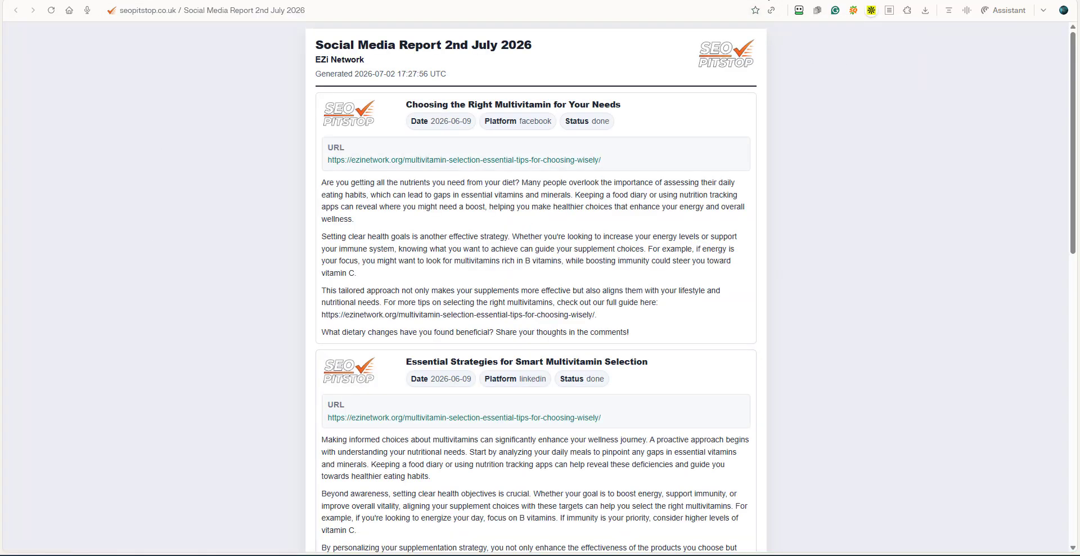
Return to the PDF Ninja form and look over the report settings.
{"action": "left_click", "coordinate": [818, 0]}
{"action": "left_click", "coordinate": [1067, 183]}
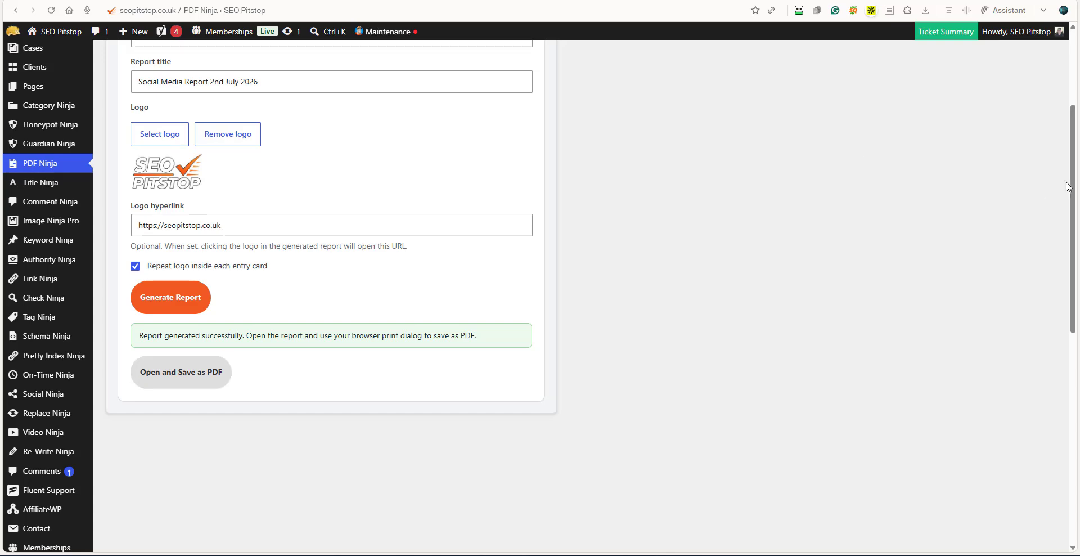
{"action": "left_click_drag", "start_coordinate": [1078, 190], "coordinate": [998, 81]}
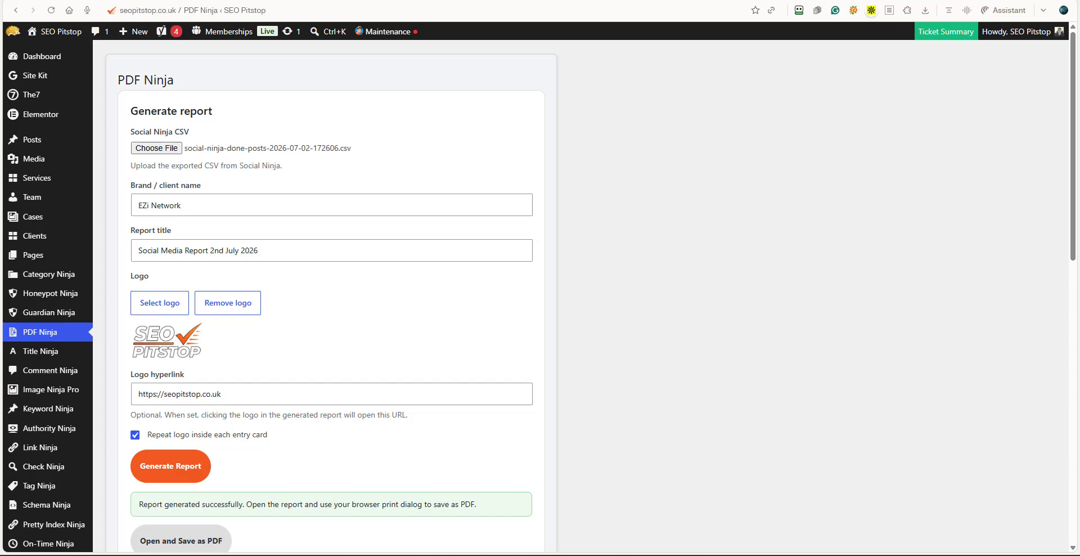
Switch to the TLC Cleaning Services blog and check the posting date of the Poyntington office cleaning article.
{"action": "left_click", "coordinate": [895, 0]}
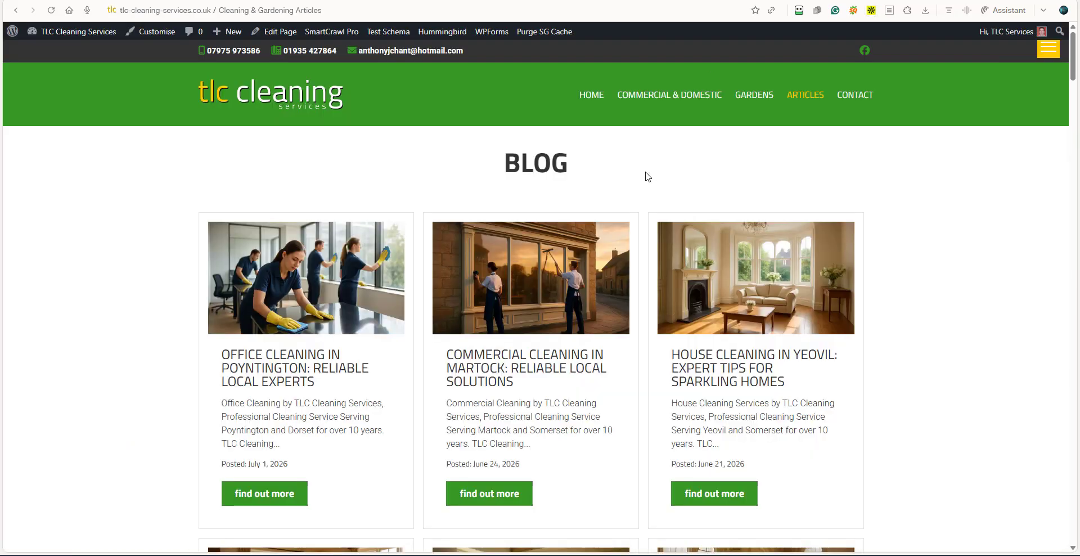
{"action": "scroll", "coordinate": [162, 243], "scroll_direction": "down", "scroll_amount": 1}
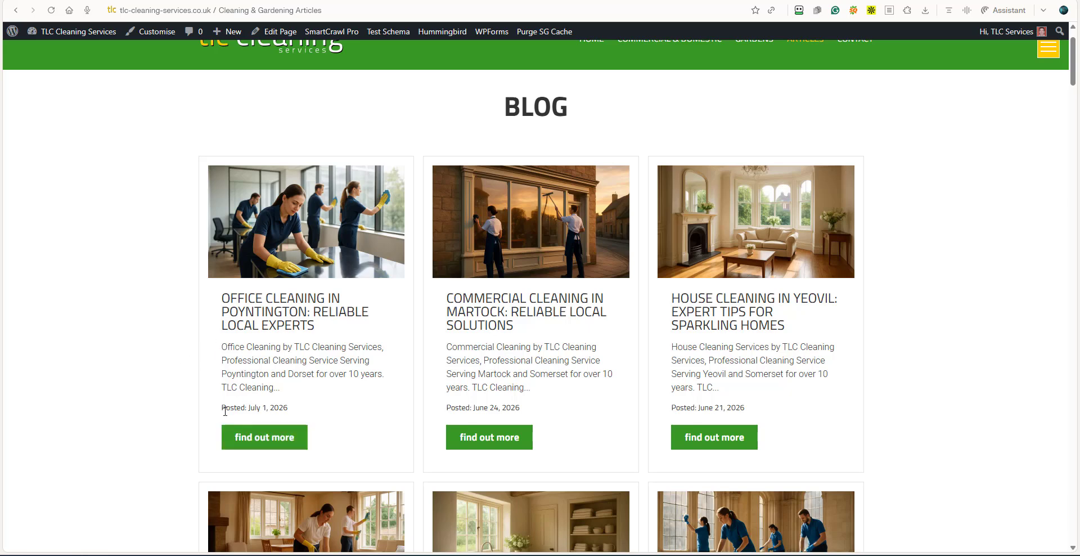
{"action": "left_click_drag", "start_coordinate": [221, 414], "coordinate": [289, 414]}
{"action": "left_click", "coordinate": [324, 395]}
Copy "Office Cleaning in Poyntington" from the article's title and switch to a private Firefox window.
{"action": "left_click_drag", "start_coordinate": [222, 299], "coordinate": [308, 313]}
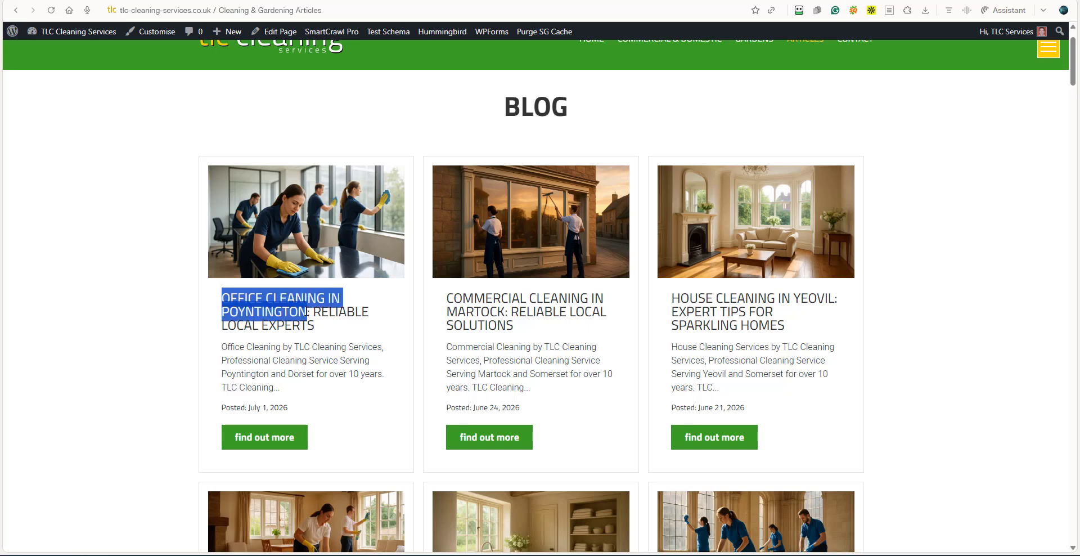
{"action": "right_click", "coordinate": [265, 313]}
{"action": "left_click", "coordinate": [294, 374]}
{"action": "left_click", "coordinate": [601, 544]}
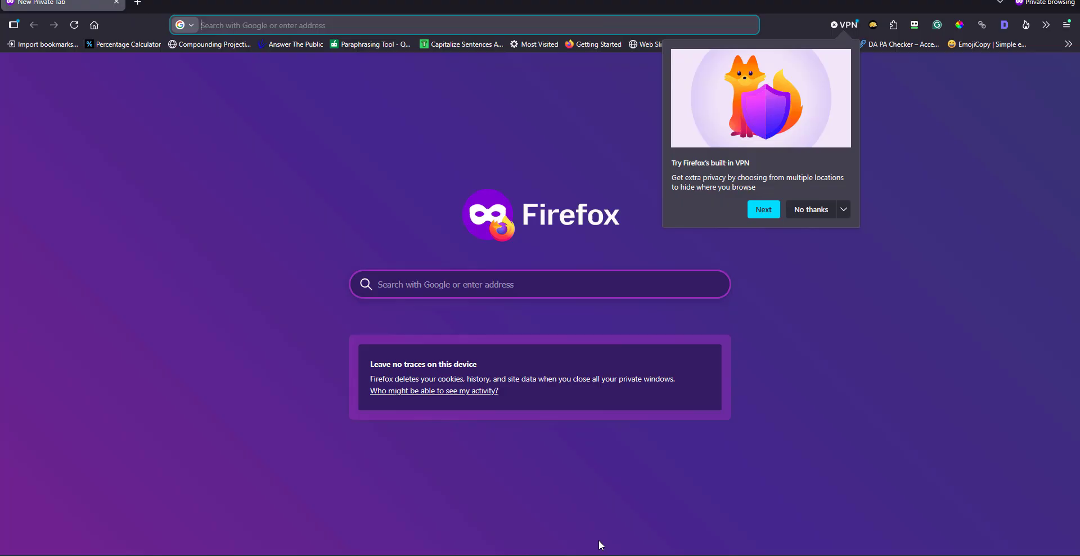
Search Google for the copied phrase "Office Cleaning in Poyntington" and accept all cookies.
{"action": "left_click", "coordinate": [211, 24]}
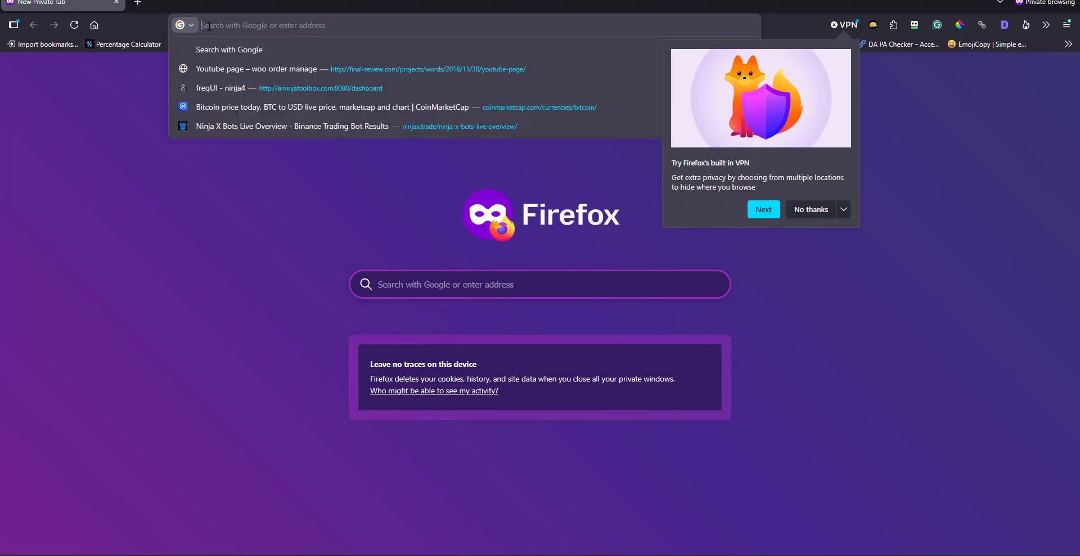
{"action": "right_click", "coordinate": [208, 26]}
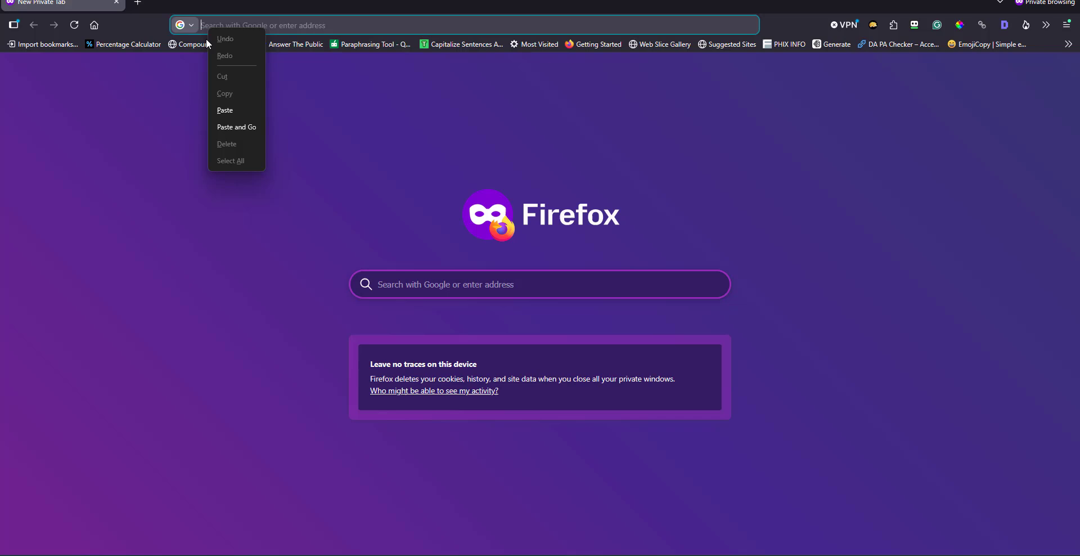
{"action": "left_click", "coordinate": [231, 116]}
{"action": "left_click", "coordinate": [749, 24]}
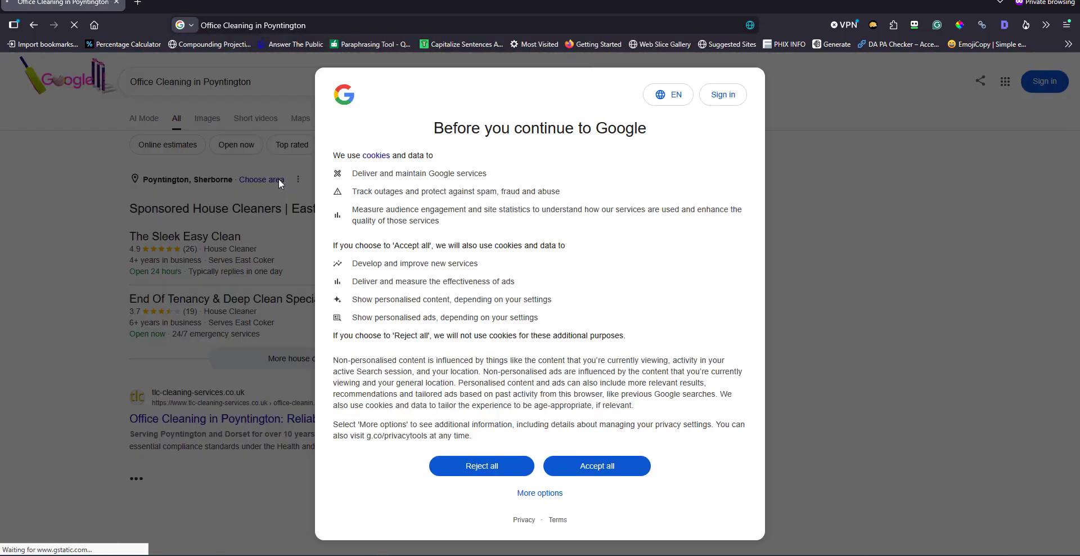
{"action": "left_click", "coordinate": [597, 466]}
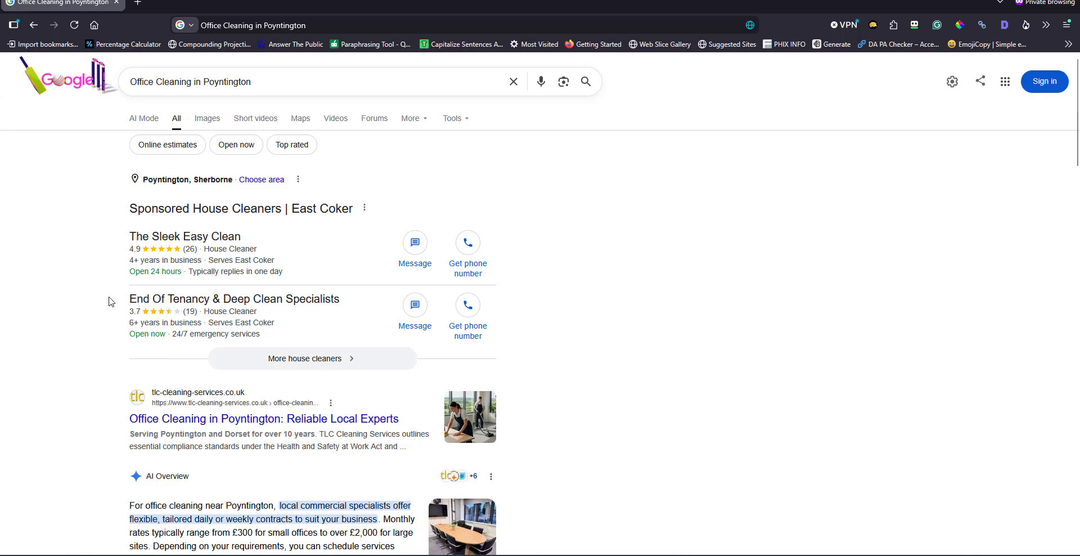
Look over the search results for the TLC Cleaning Services article's ranking and its mentions in the AI Overview.
{"action": "scroll", "coordinate": [108, 302], "scroll_direction": "down", "scroll_amount": 2}
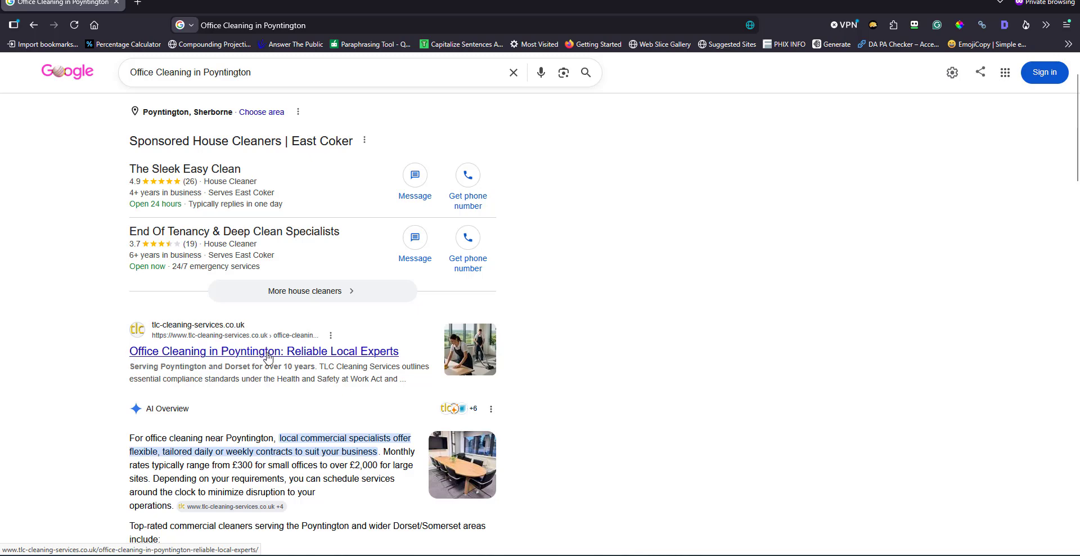
{"action": "scroll", "coordinate": [256, 351], "scroll_direction": "down", "scroll_amount": 2}
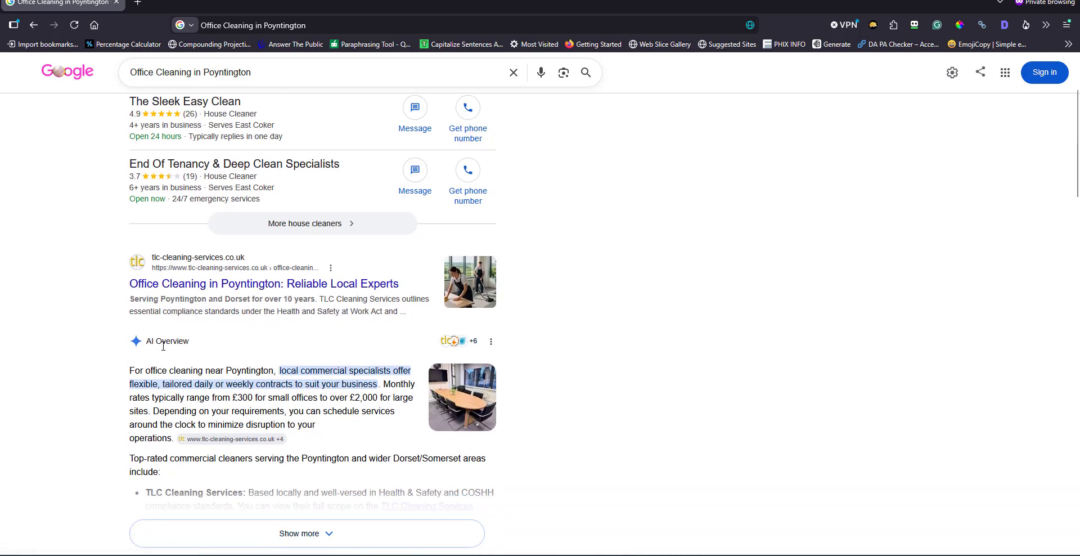
{"action": "scroll", "coordinate": [224, 346], "scroll_direction": "down", "scroll_amount": 2}
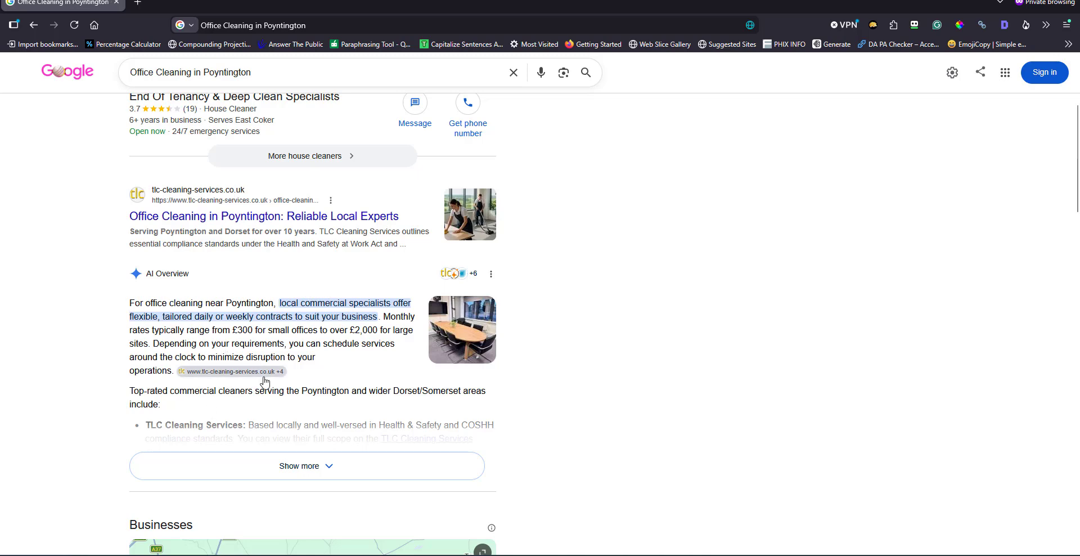
{"action": "mouse_move", "coordinate": [229, 378]}
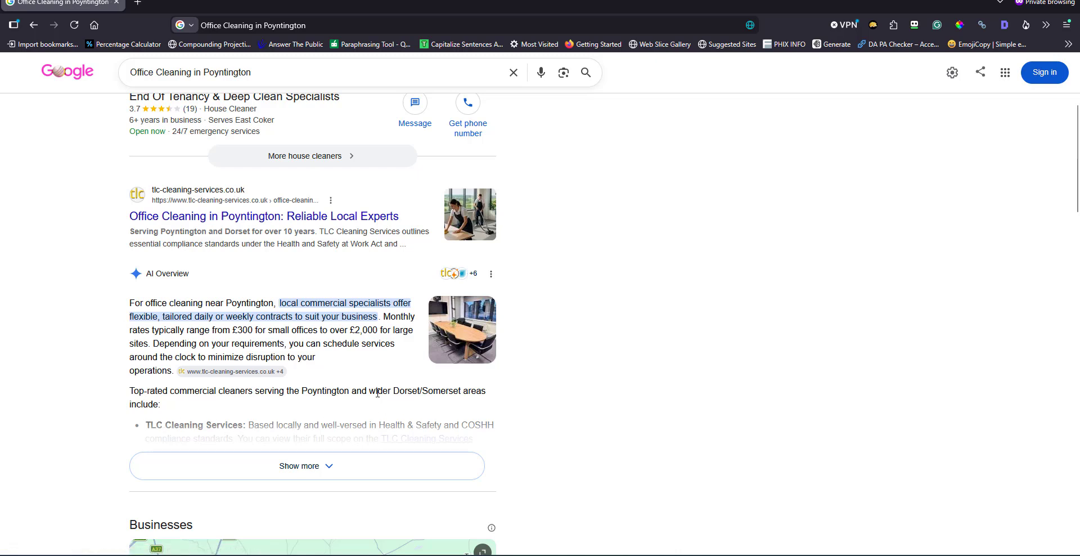
{"action": "scroll", "coordinate": [341, 387], "scroll_direction": "down", "scroll_amount": 3}
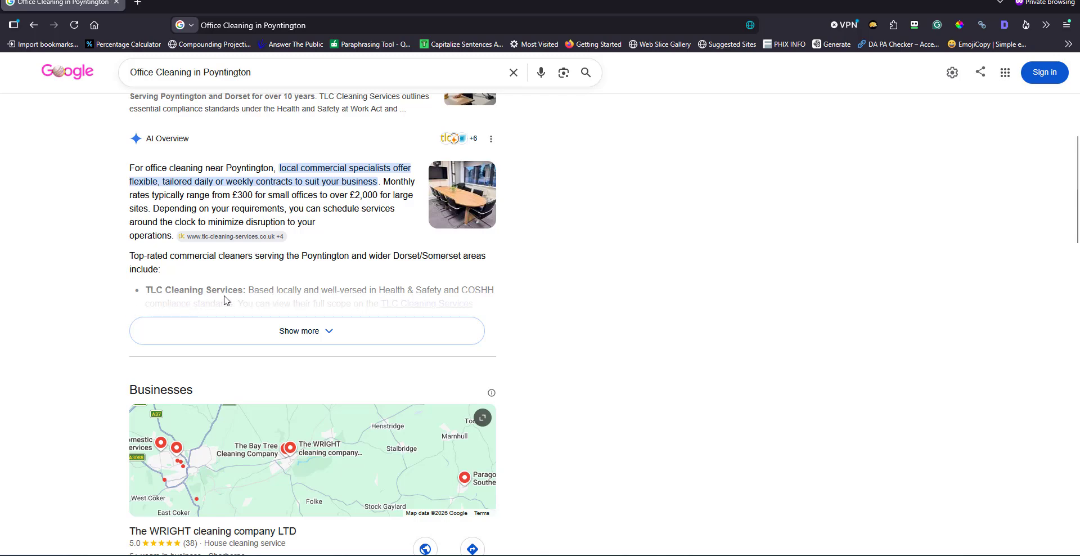
{"action": "scroll", "coordinate": [237, 329], "scroll_direction": "up", "scroll_amount": 3}
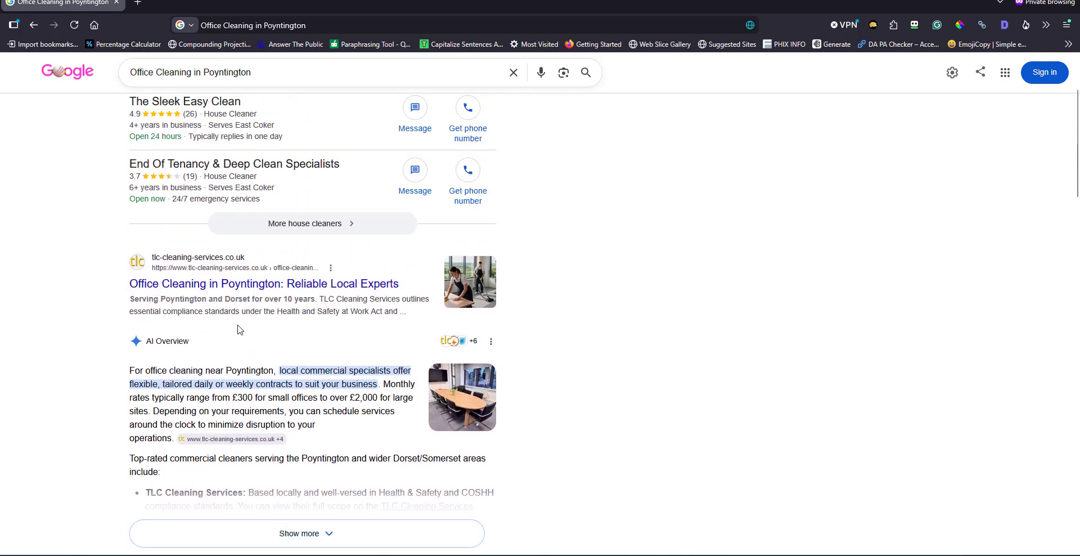
{"action": "scroll", "coordinate": [238, 329], "scroll_direction": "up", "scroll_amount": 2}
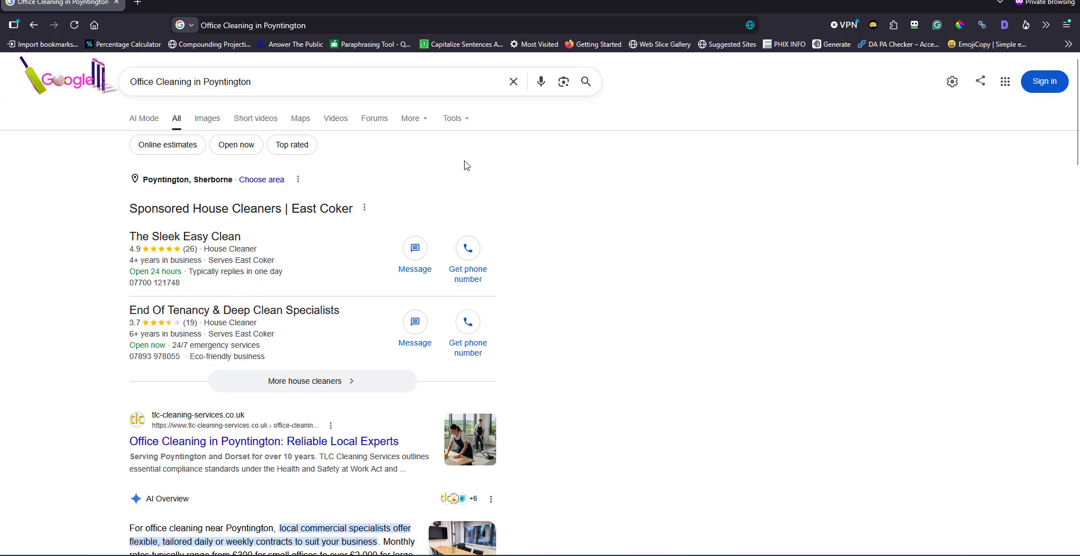